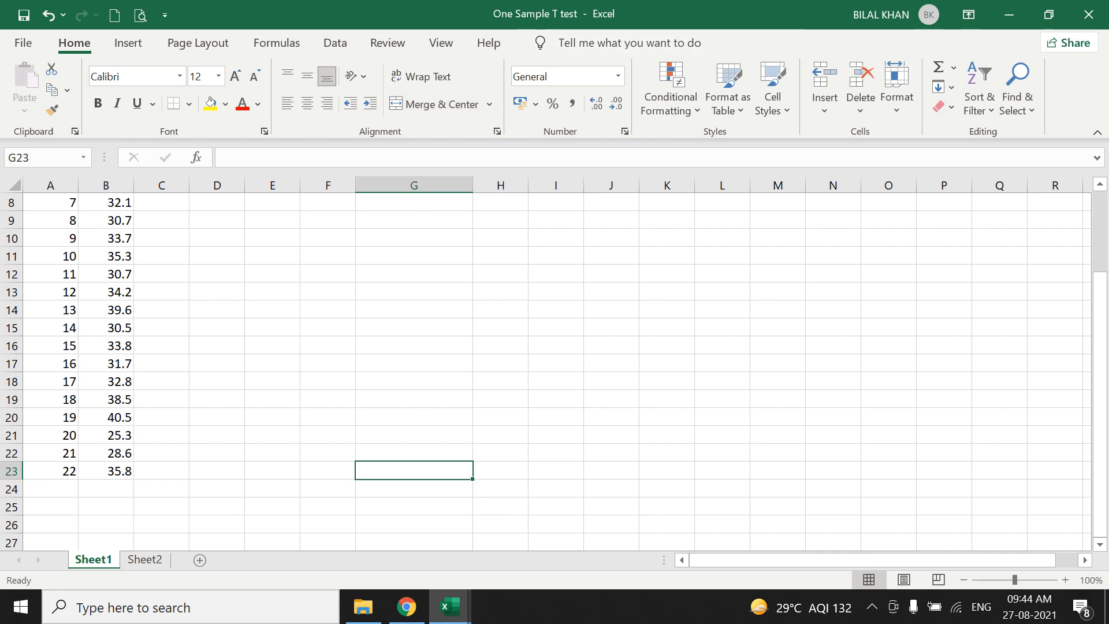
Format the Empl No and Salary headers in A1:B1 with a yellow fill and bold text.
scroll(554, 370, up, 3)
drag(41, 202, 110, 202)
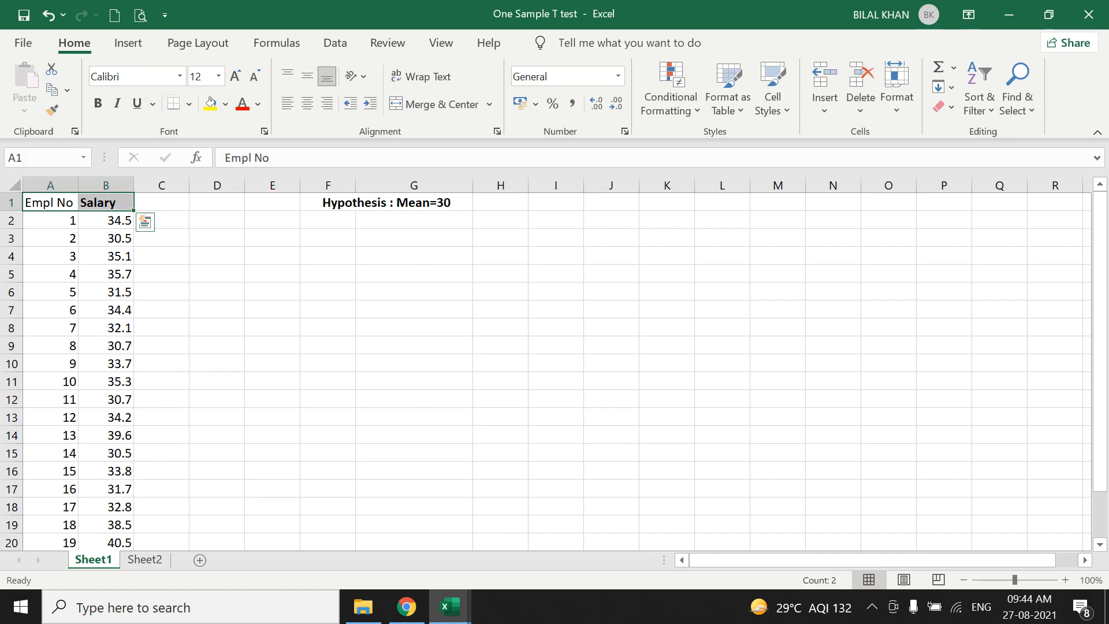
click(211, 104)
click(98, 104)
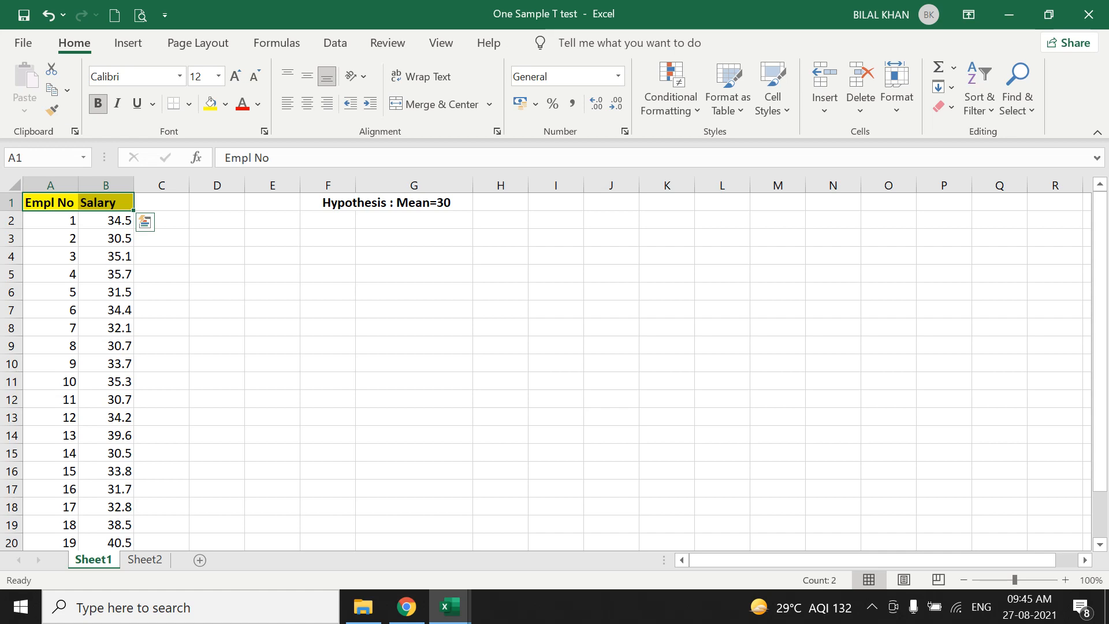
Look through the full list of employee numbers and salaries down to row 23.
scroll(555, 369, down, 3)
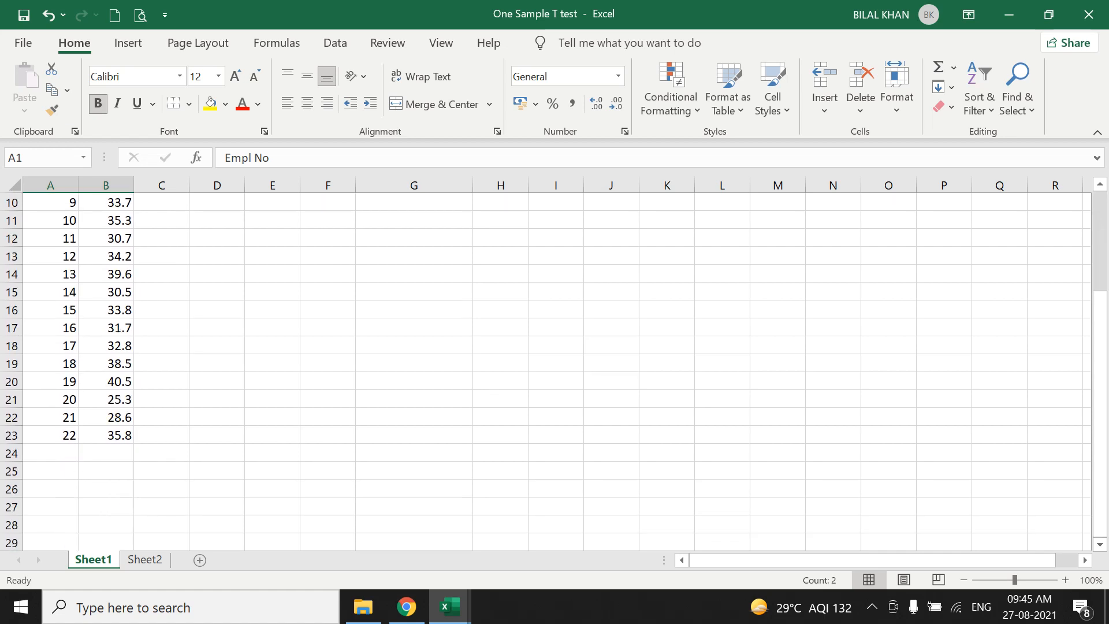
scroll(555, 370, up, 3)
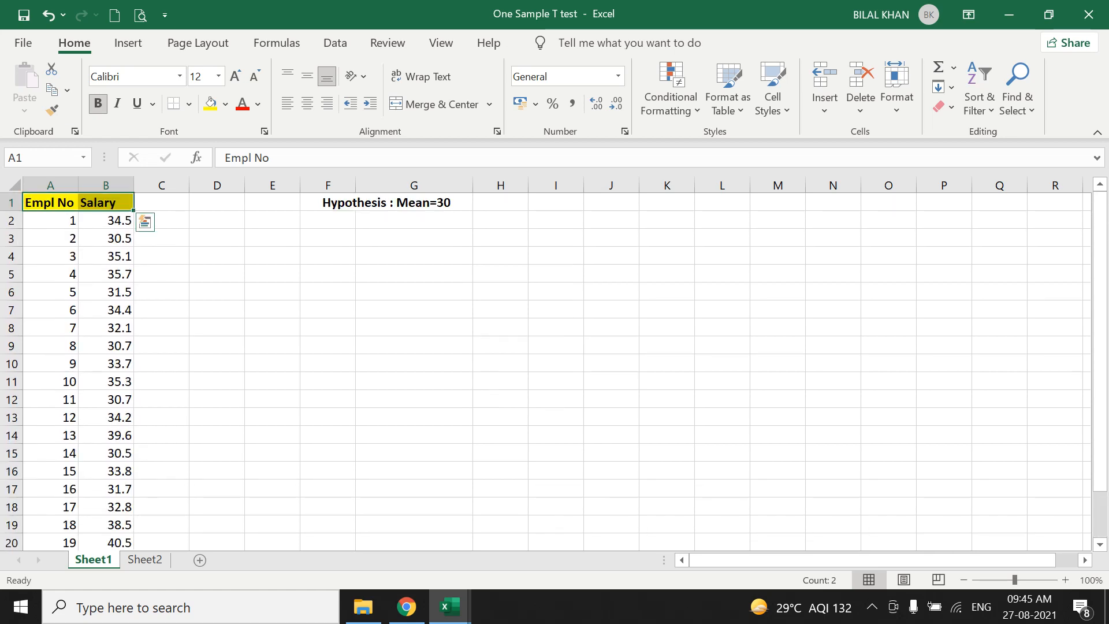
scroll(555, 370, down, 3)
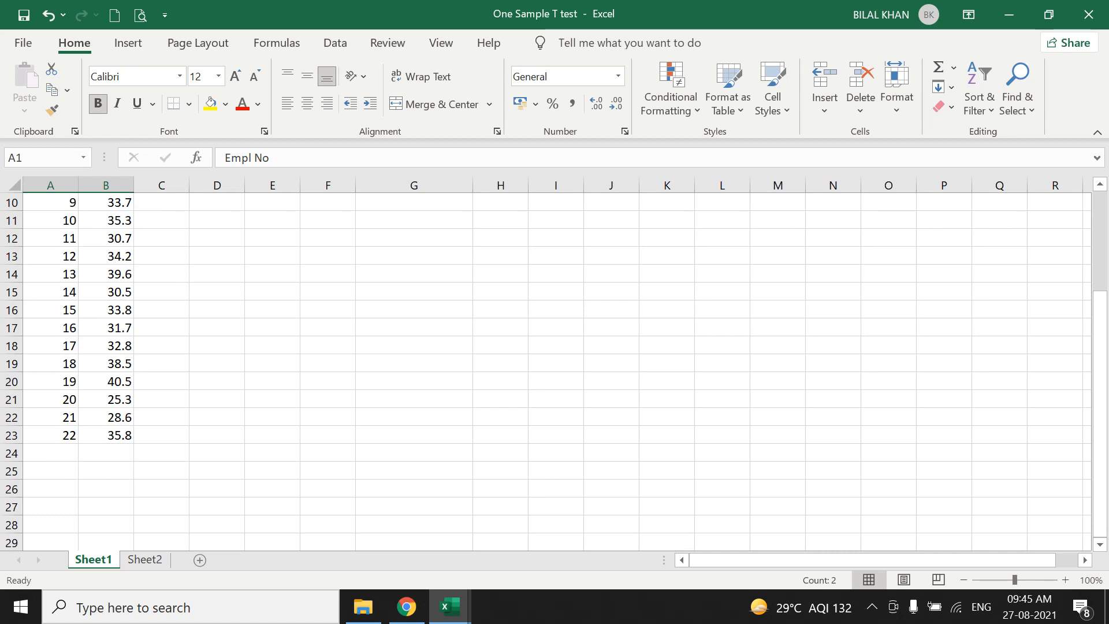
scroll(555, 370, up, 3)
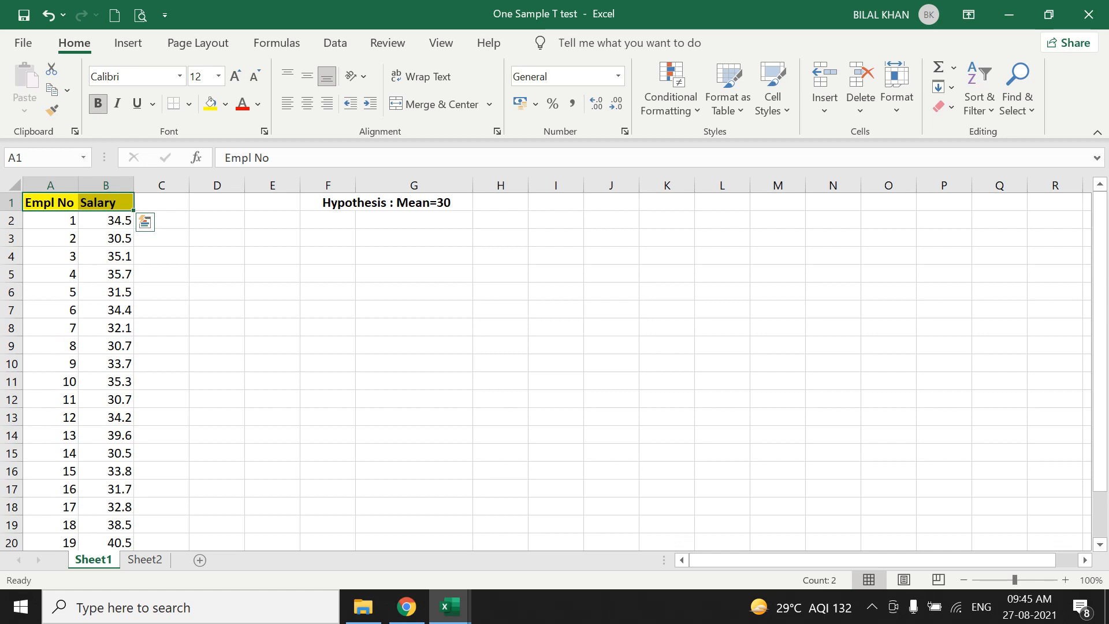
drag(106, 221, 106, 256)
scroll(555, 369, down, 3)
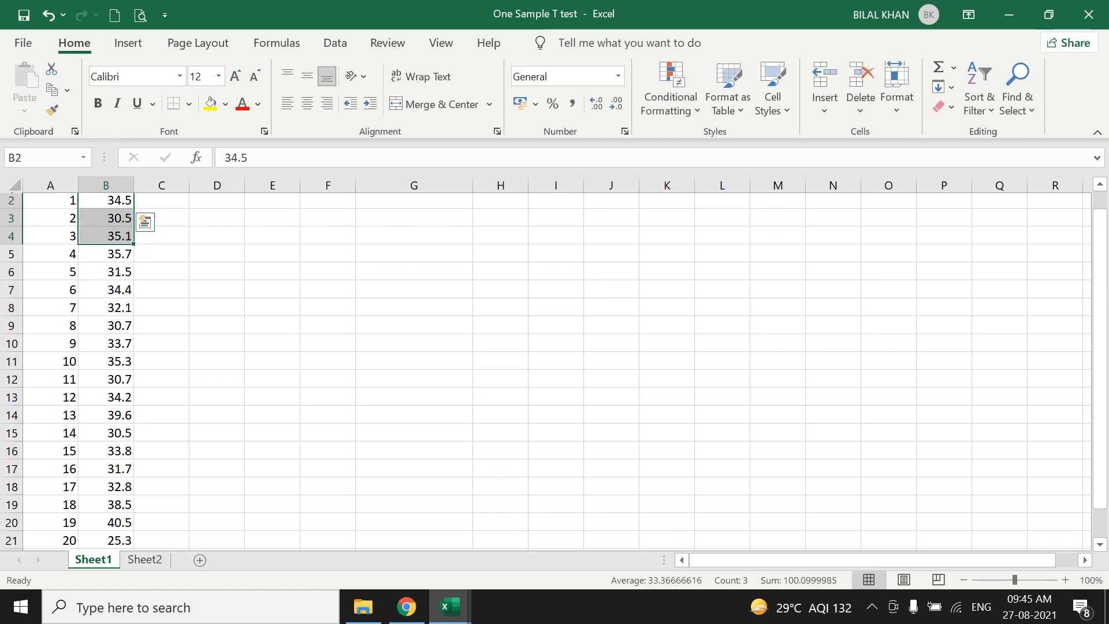
scroll(555, 369, down, 1)
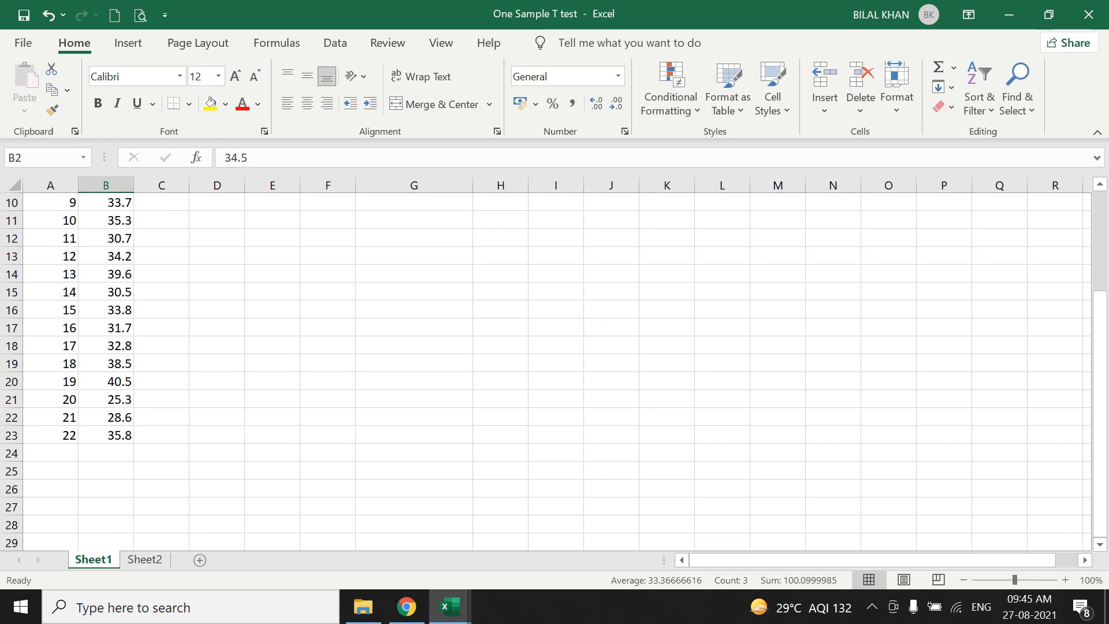
scroll(555, 370, up, 3)
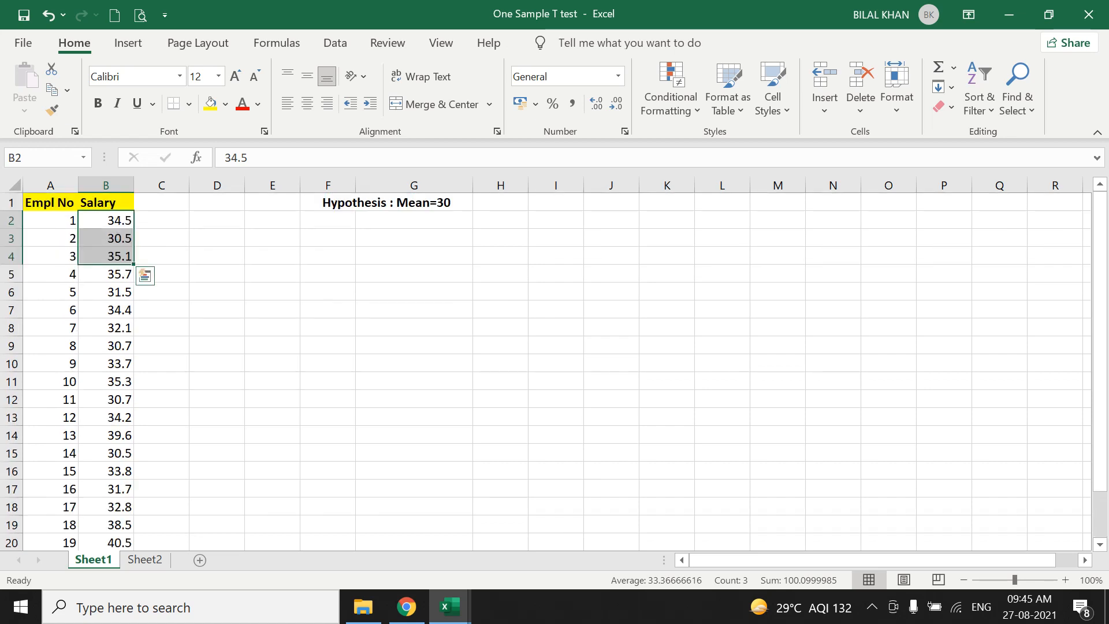
Examine individual employee entries, the Salary column and the hypothesis statement in F1.
click(51, 220)
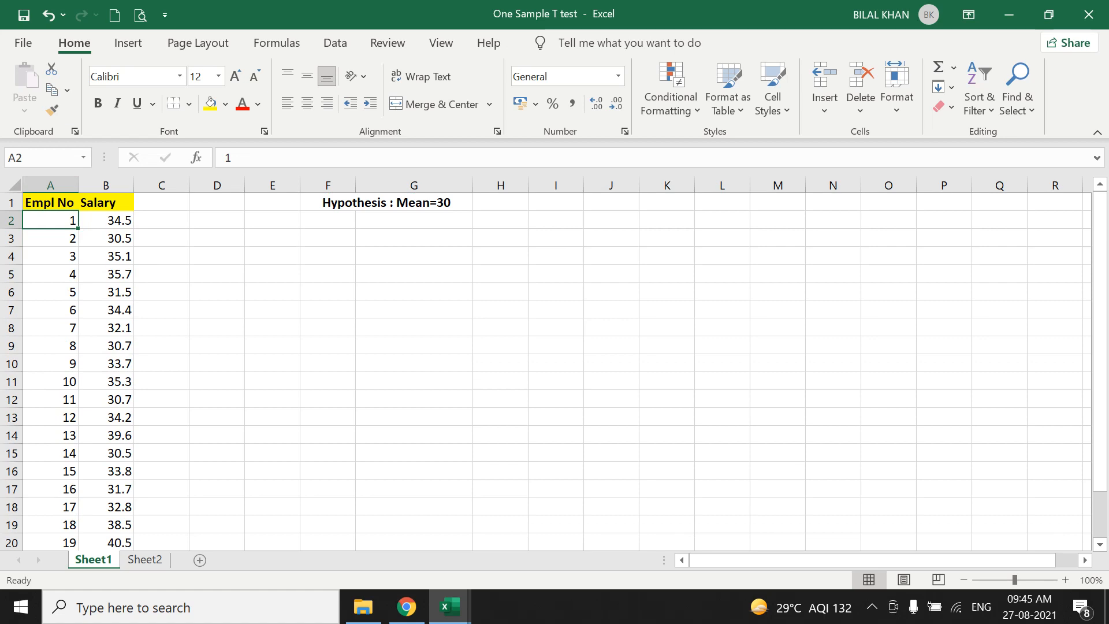
key(Down)
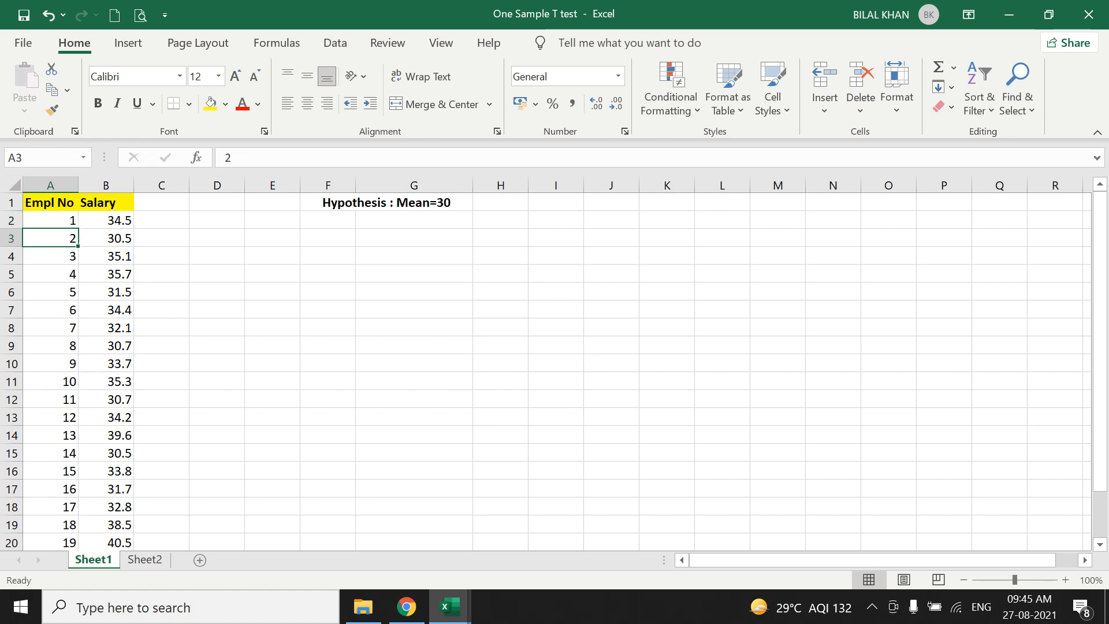
key(Down)
key(Down)
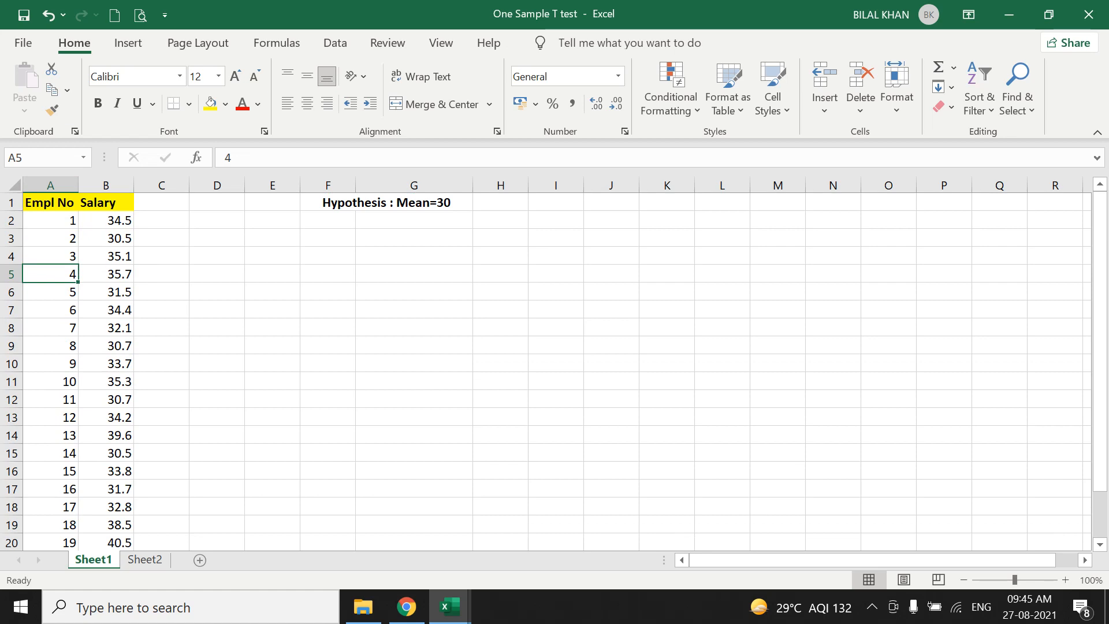
click(106, 203)
key(Down)
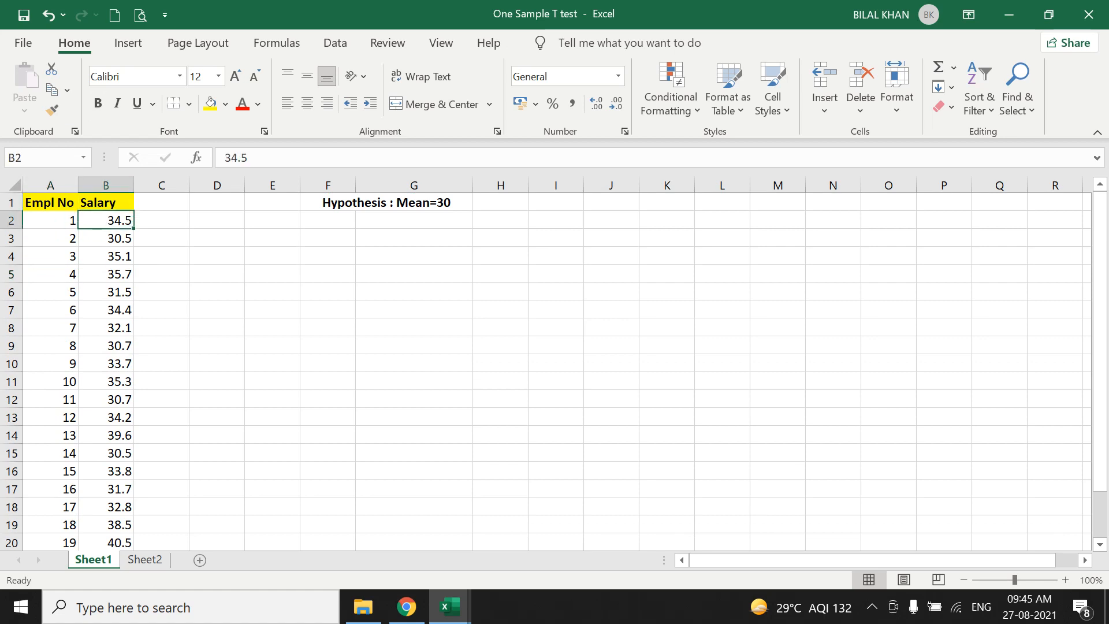
scroll(546, 371, down, 2)
scroll(546, 371, up, 2)
click(386, 203)
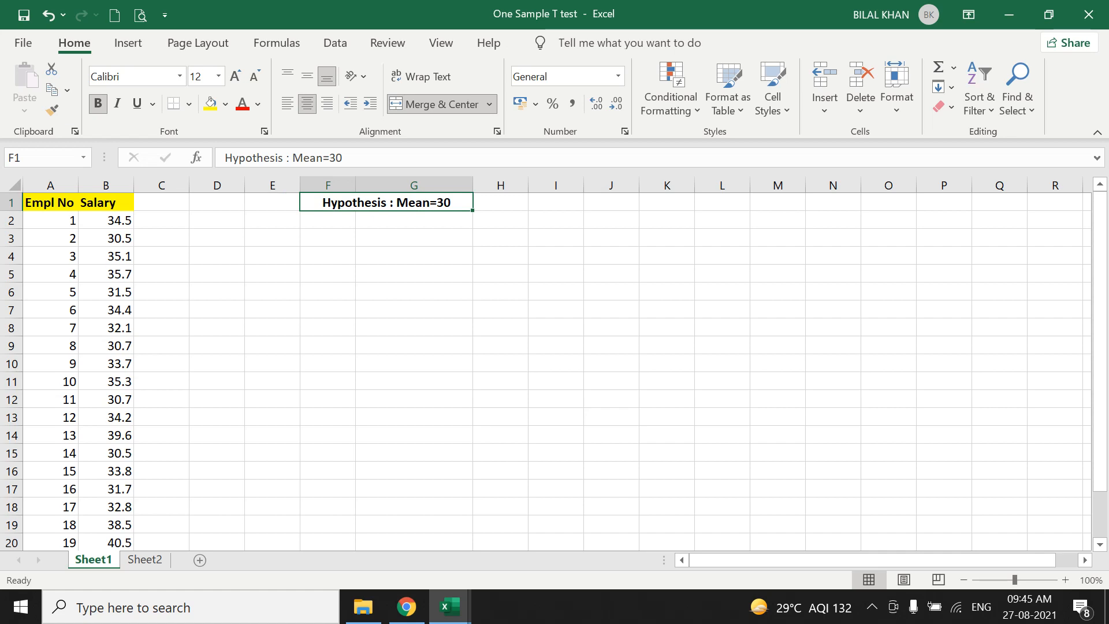
click(106, 203)
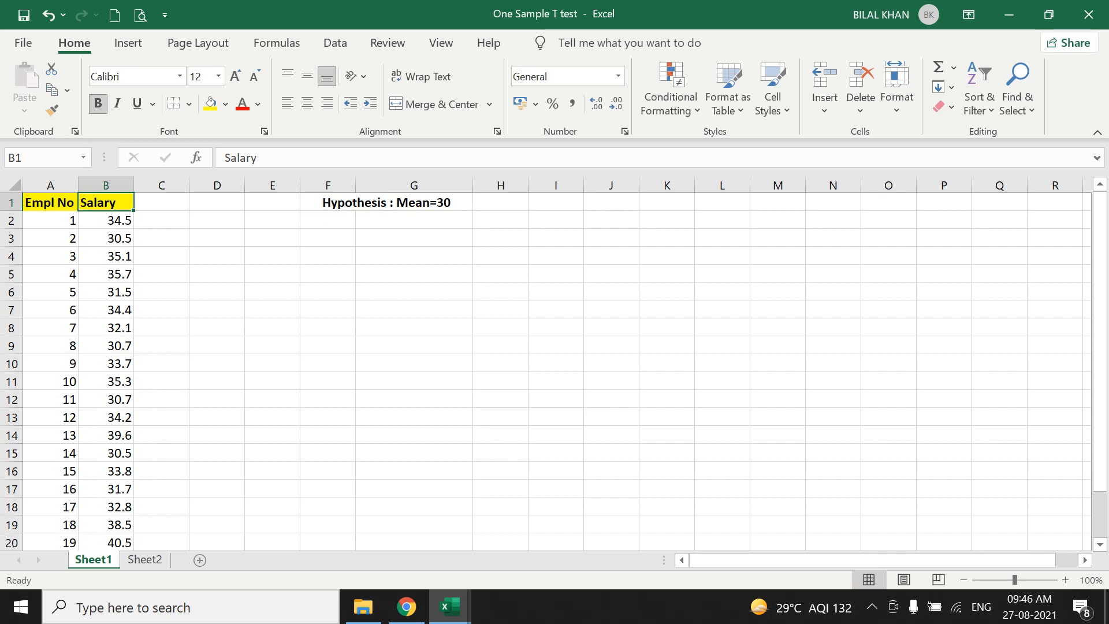
click(398, 202)
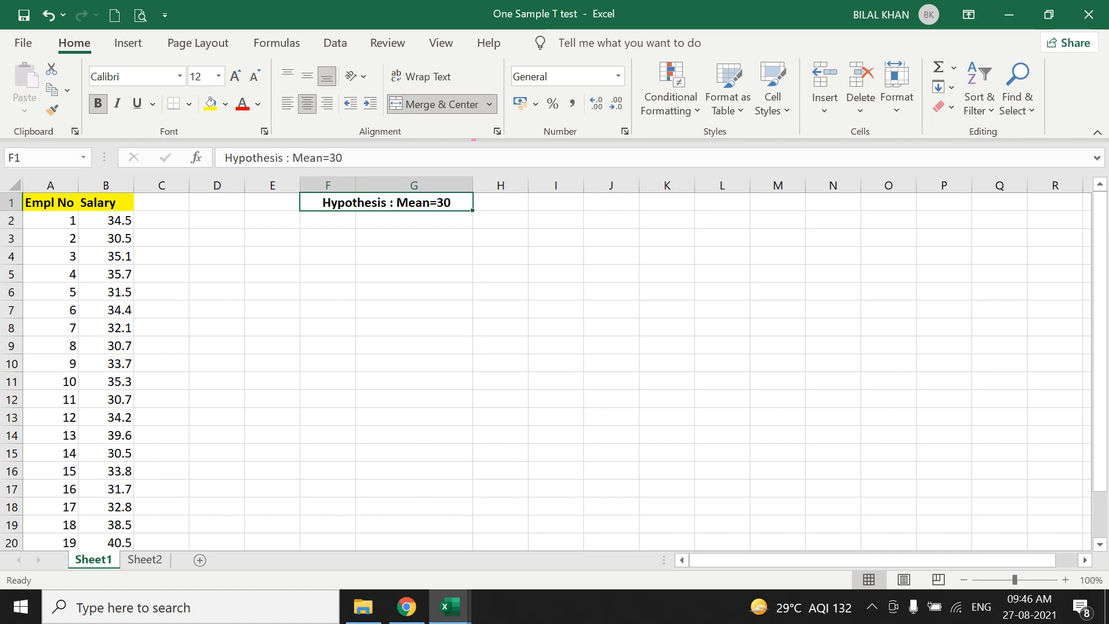
Switch to the One Sample t-Test template workbook and show its Sample Data sheet.
click(449, 607)
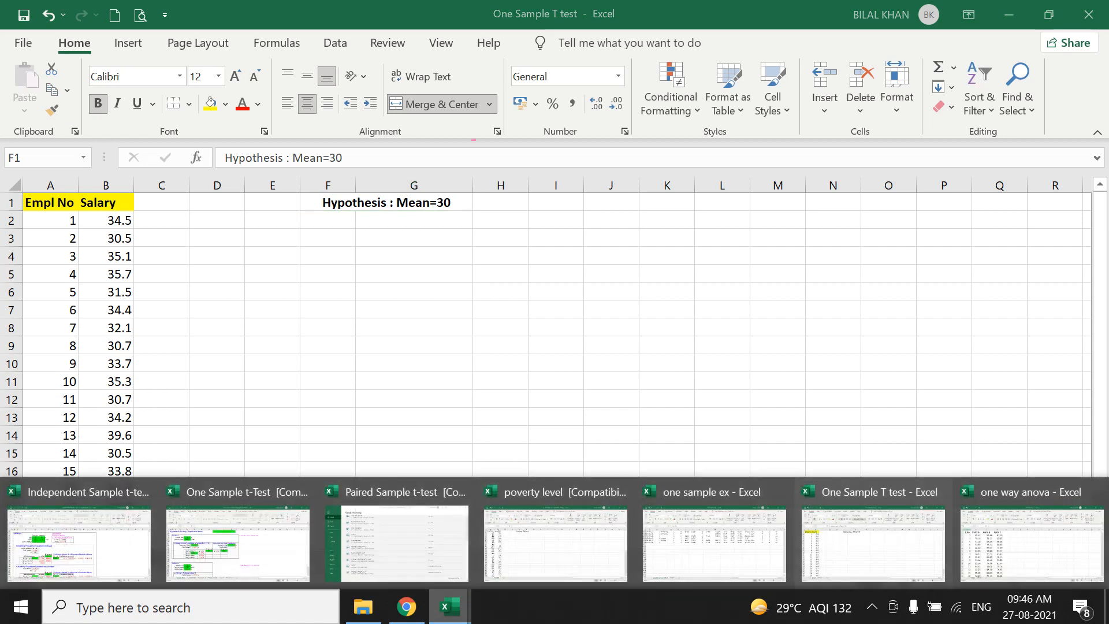
click(237, 543)
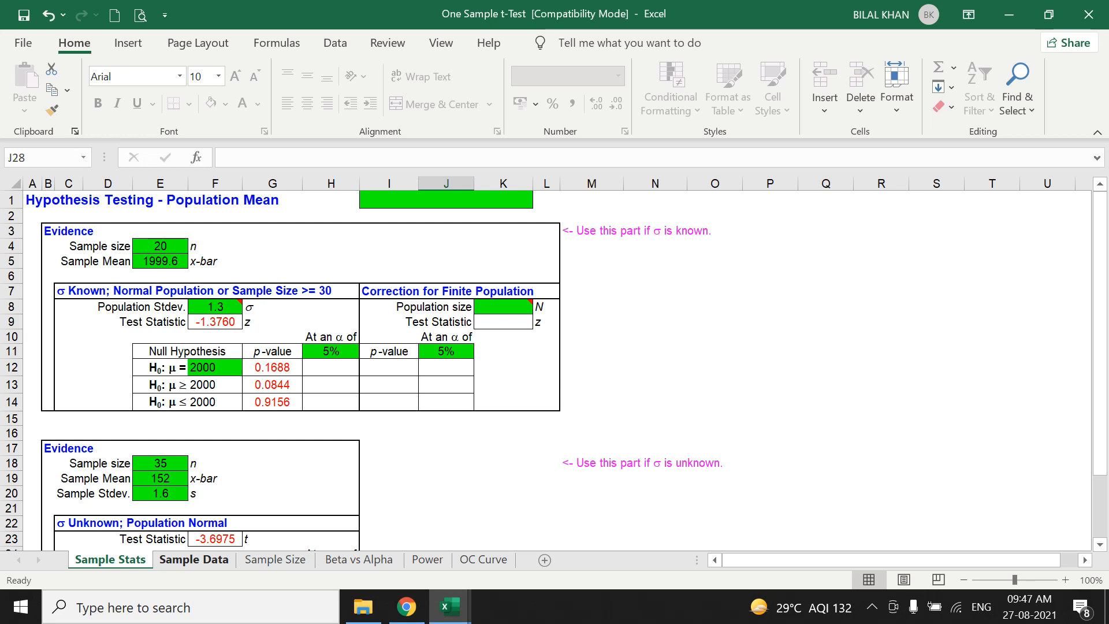
click(193, 560)
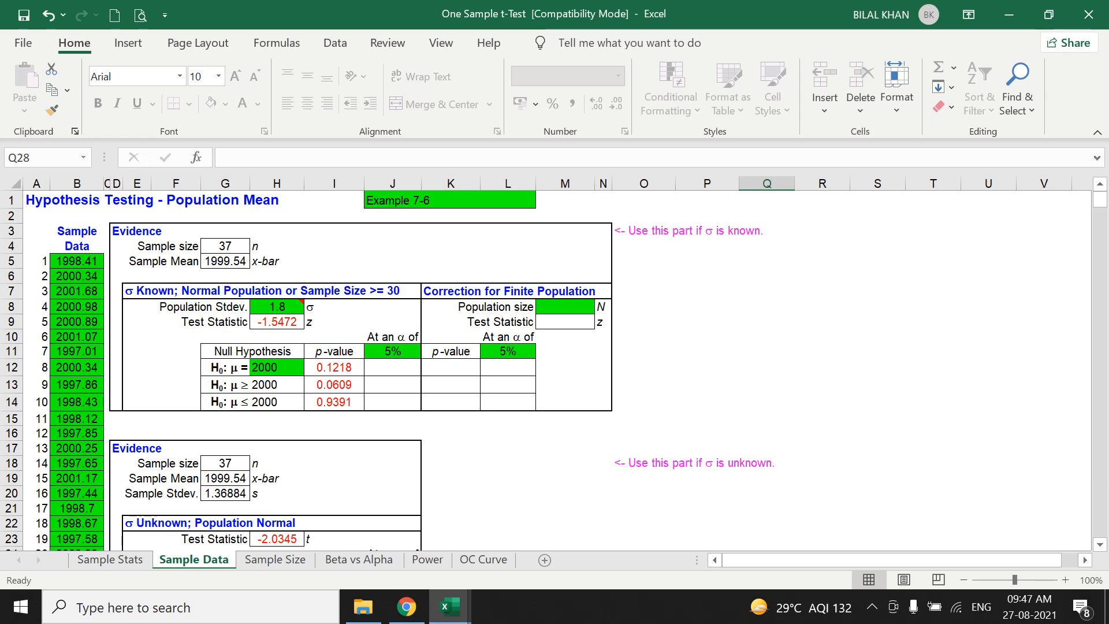
Clear all existing values from the template's Sample Data column, starting at B5.
scroll(555, 370, down, 7)
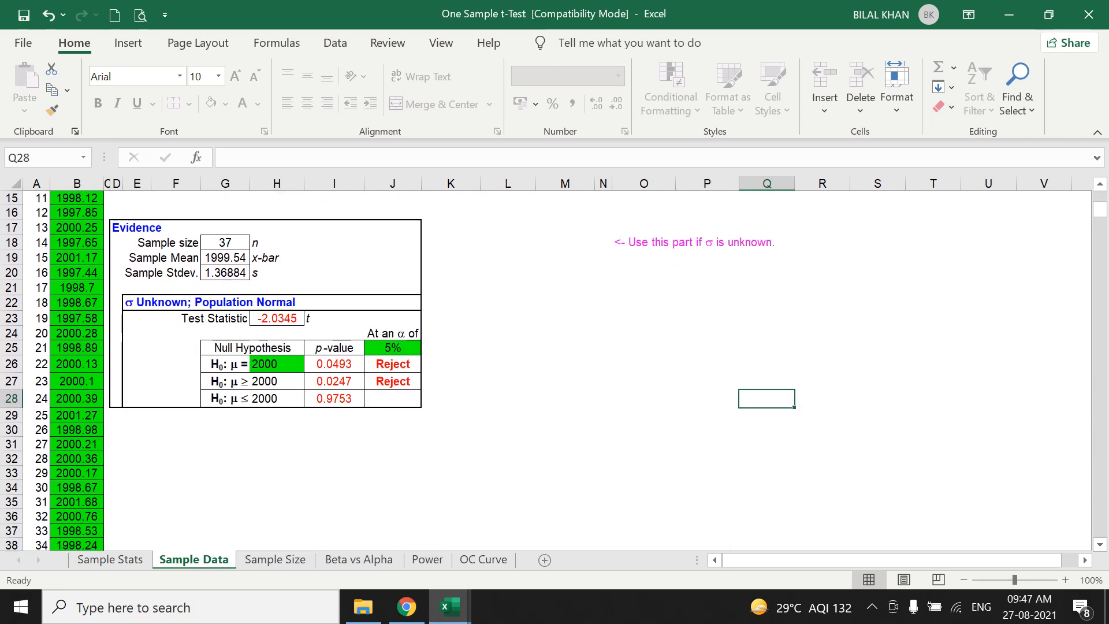
scroll(554, 370, up, 7)
drag(76, 261, 77, 546)
scroll(555, 370, down, 7)
scroll(555, 370, up, 13)
key(Delete)
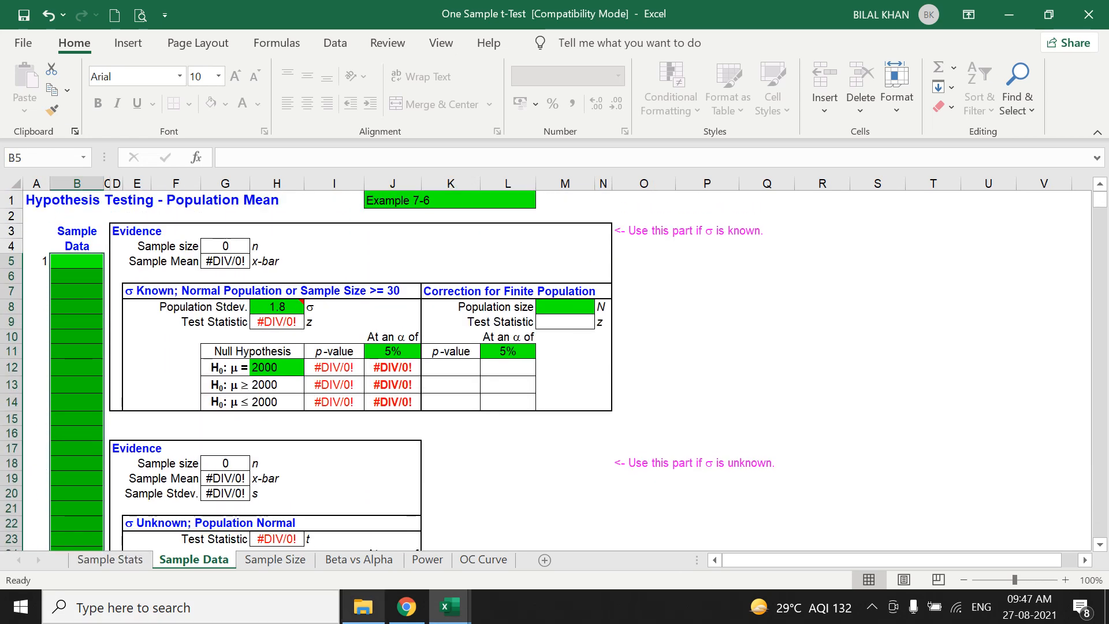
Copy the salary values in B2:B23 from Sheet1 of the One Sample T test workbook.
mouse_move(450, 607)
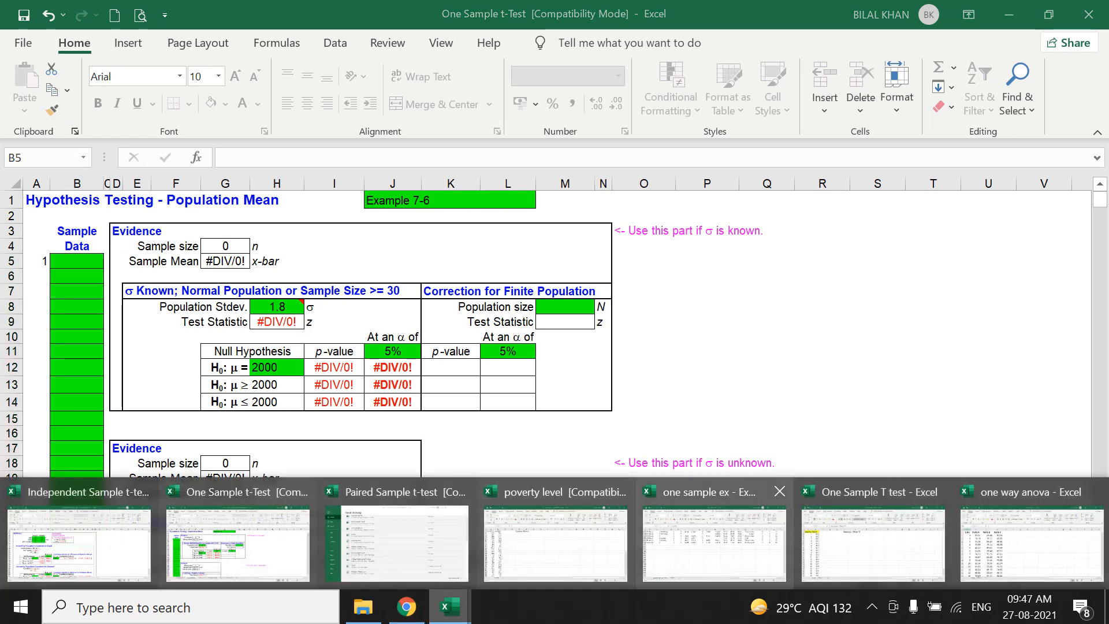
click(873, 543)
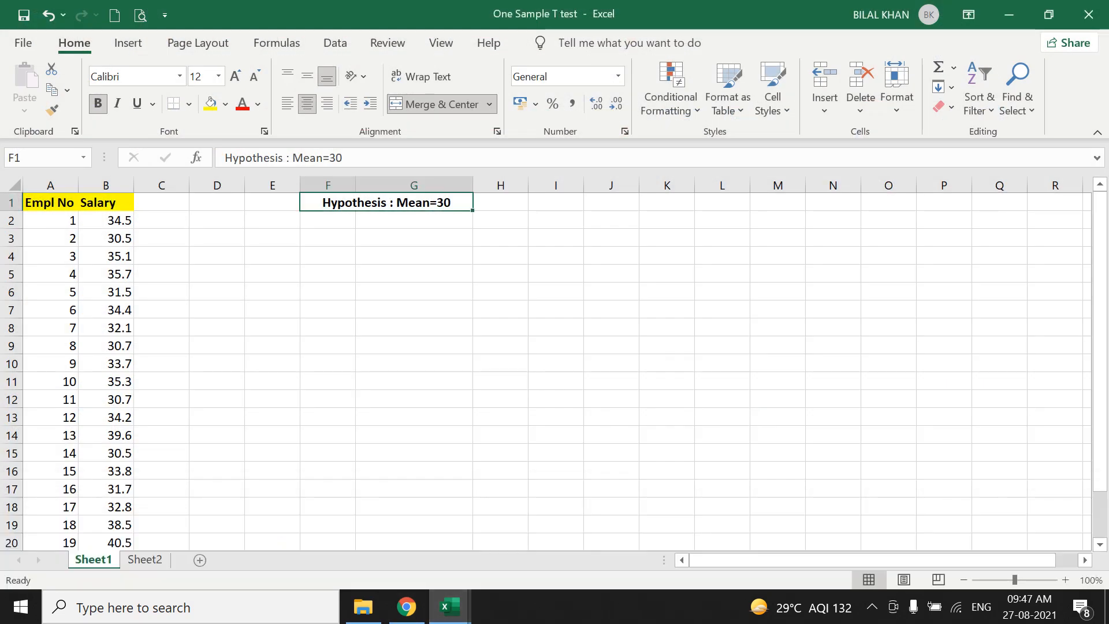
drag(105, 221, 130, 497)
right_click(124, 490)
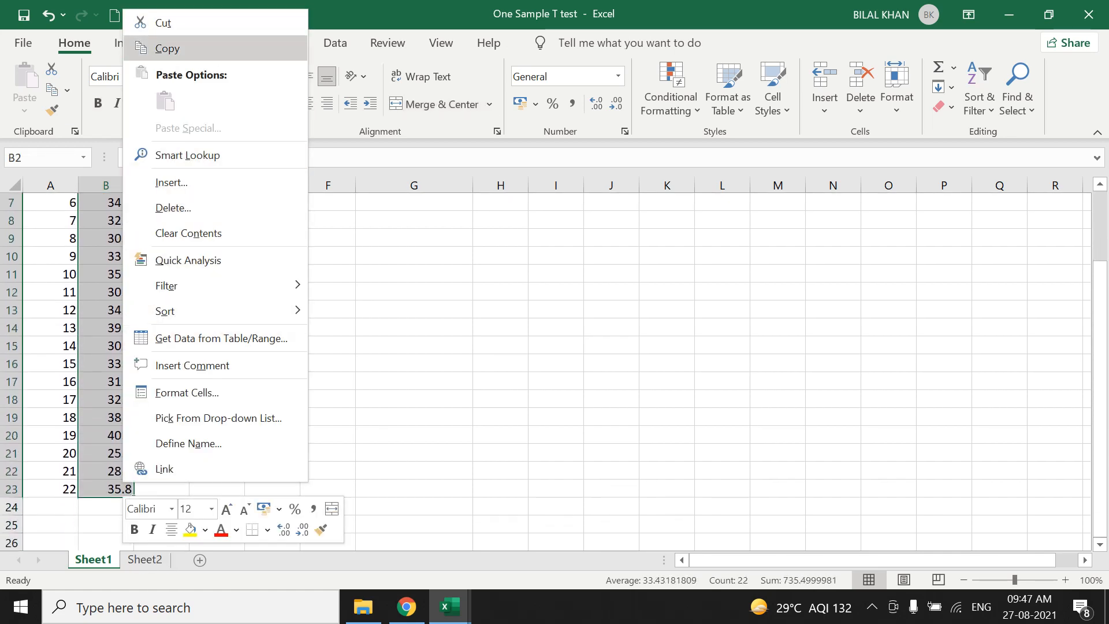
click(168, 49)
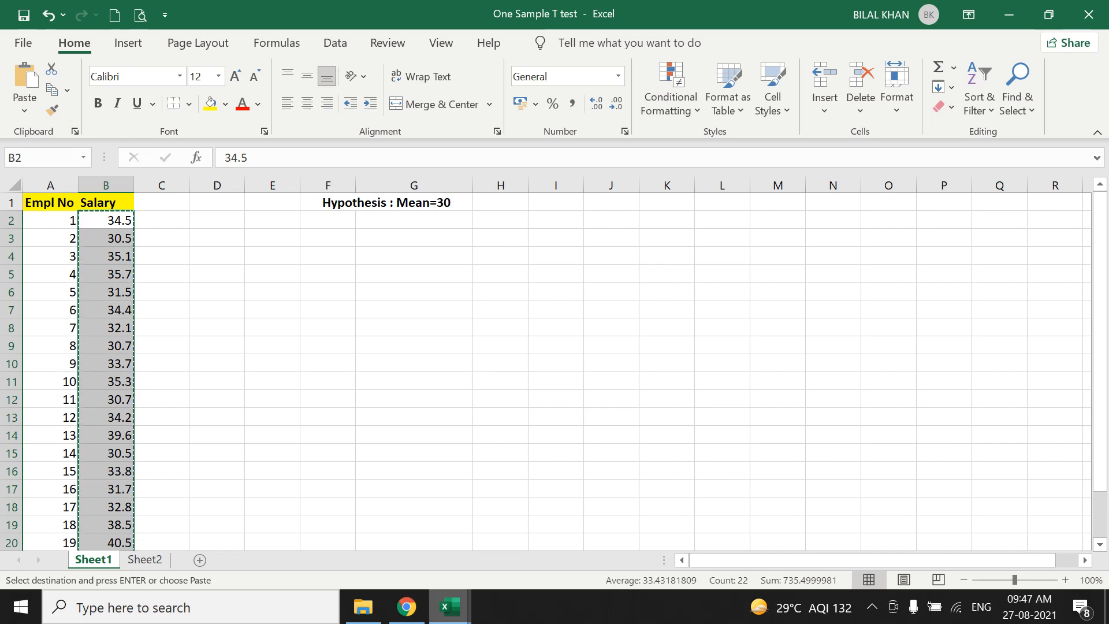
Paste the copied salaries into the One Sample t-Test template's Sample Data column, starting at B5.
mouse_move(449, 607)
mouse_move(397, 543)
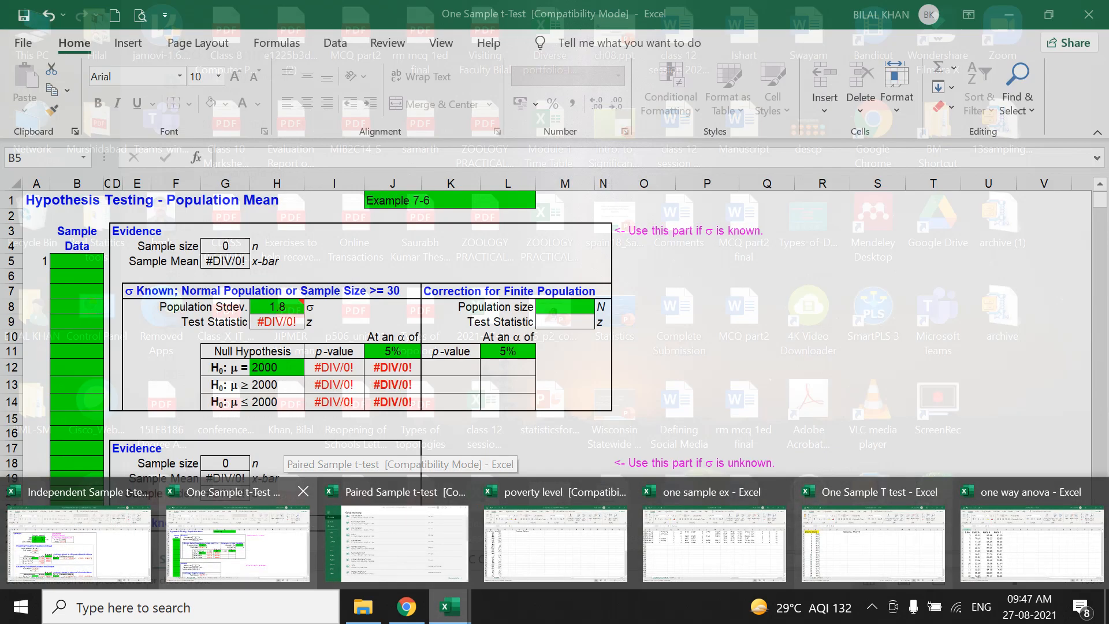
click(238, 543)
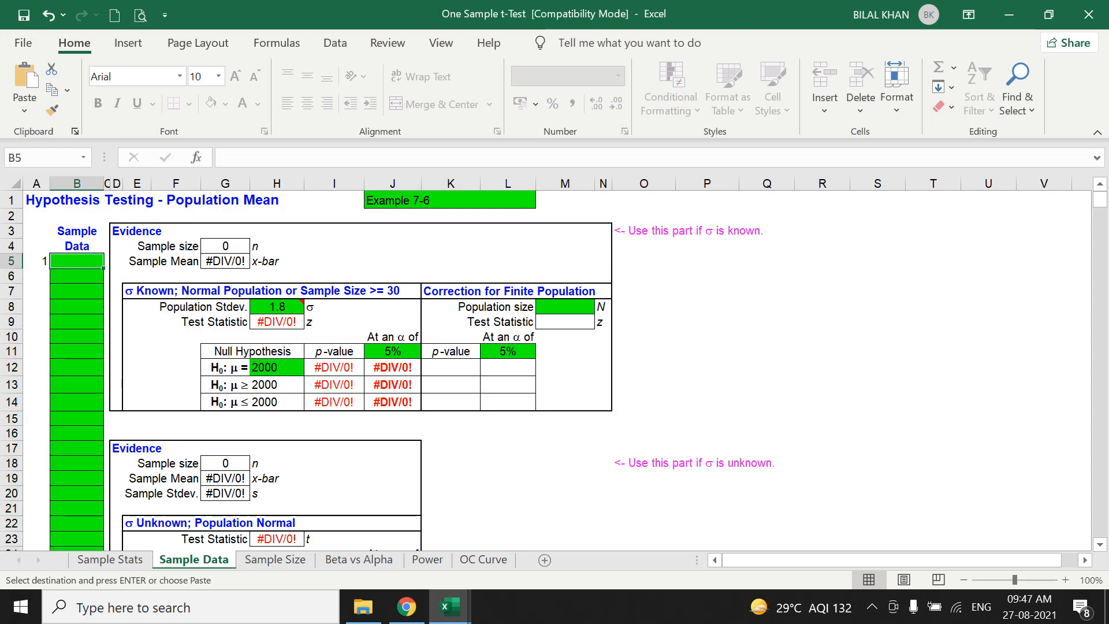
key(ctrl+v)
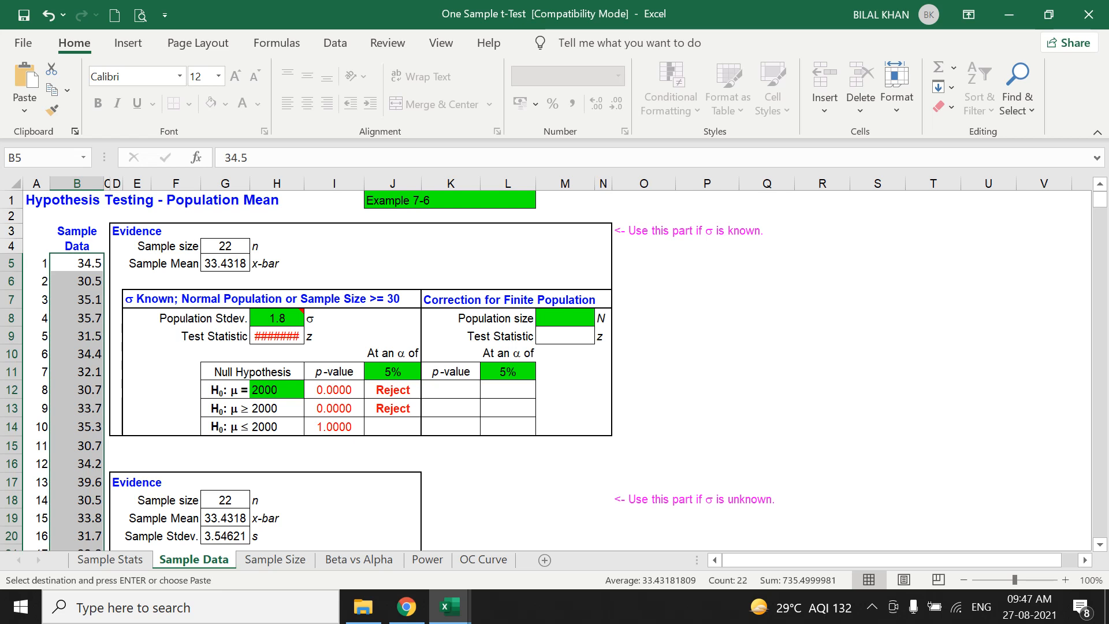
Set the null hypothesis mean to 30 in H26 of the σ Unknown; Population Normal section.
click(226, 264)
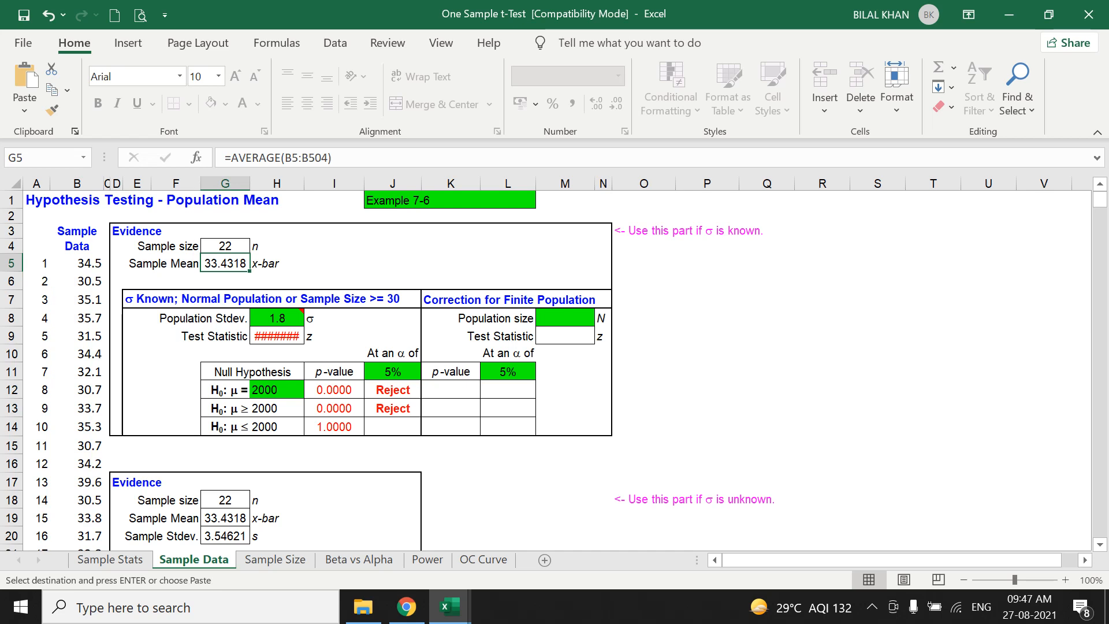
scroll(555, 369, down, 2)
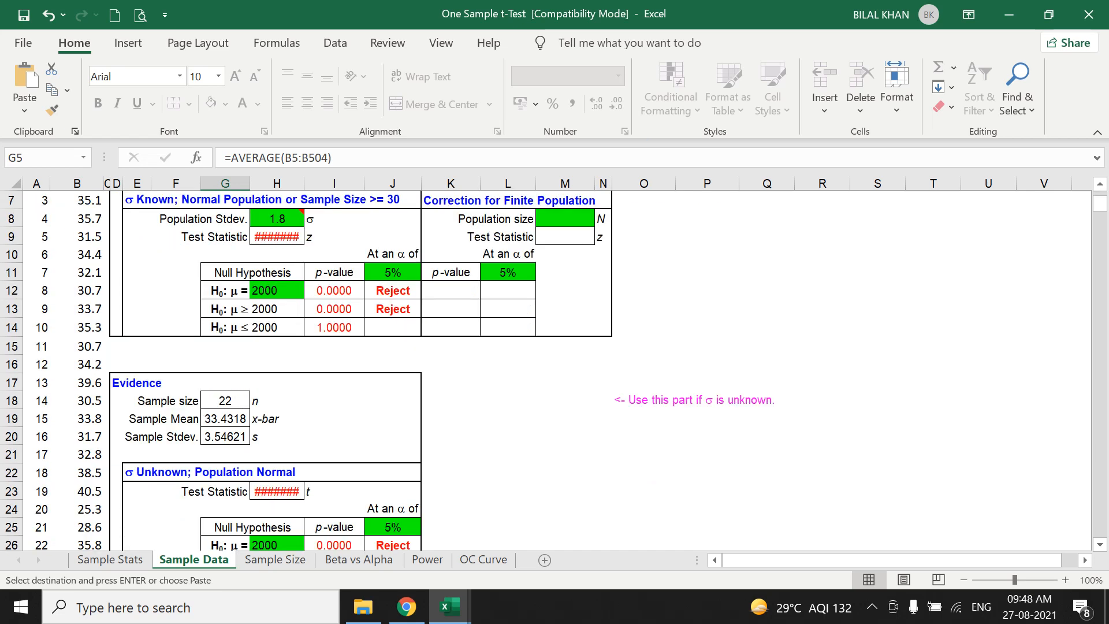
scroll(555, 370, down, 1)
scroll(555, 369, up, 3)
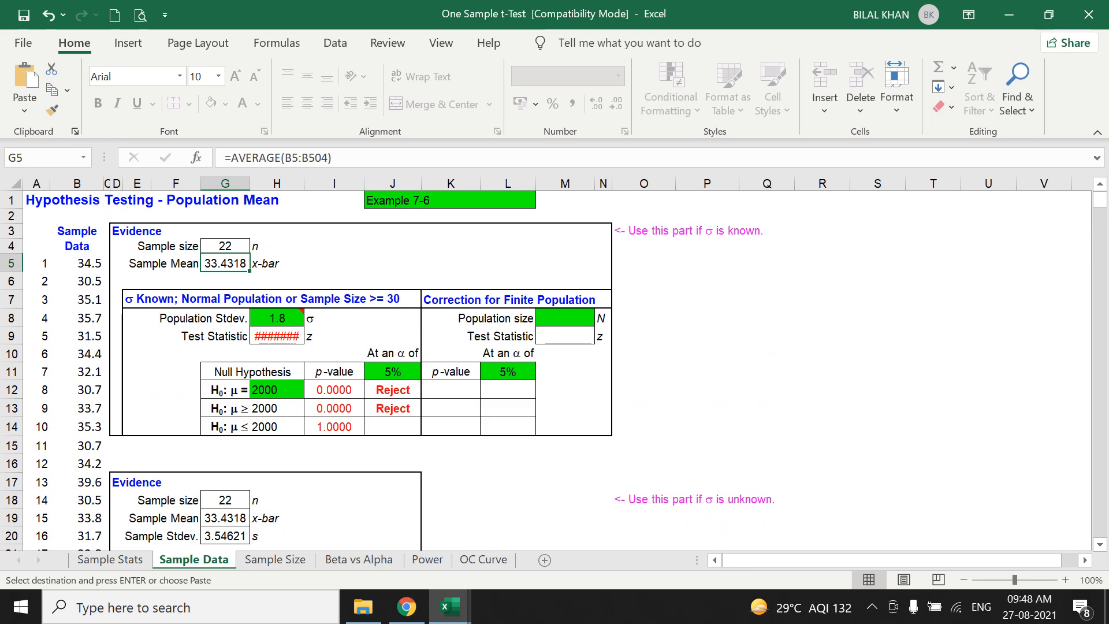
scroll(555, 369, down, 3)
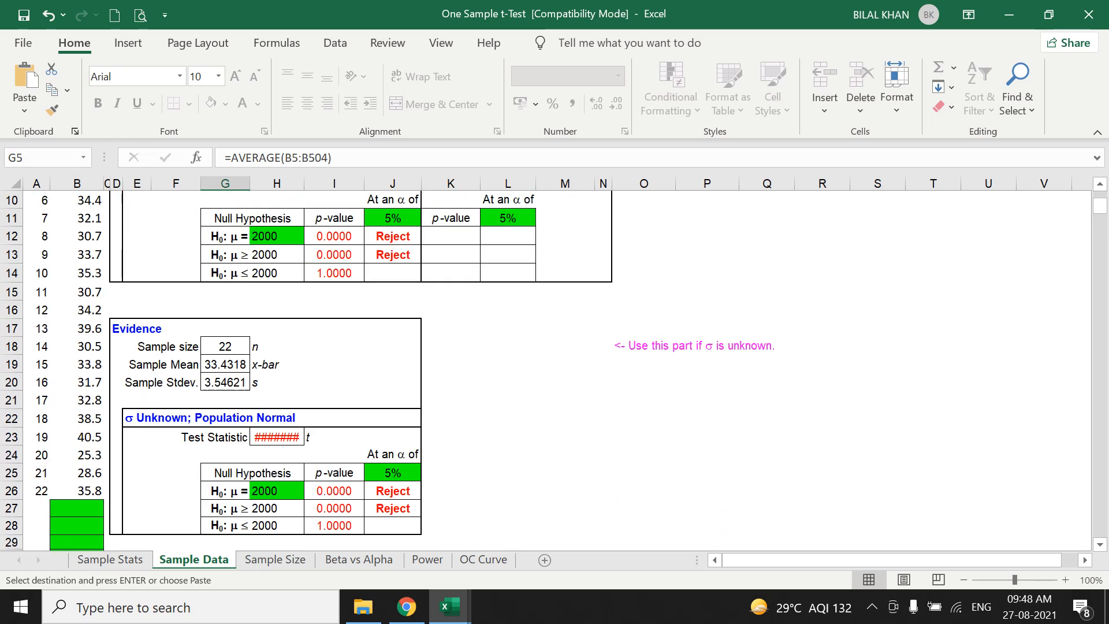
scroll(555, 370, down, 1)
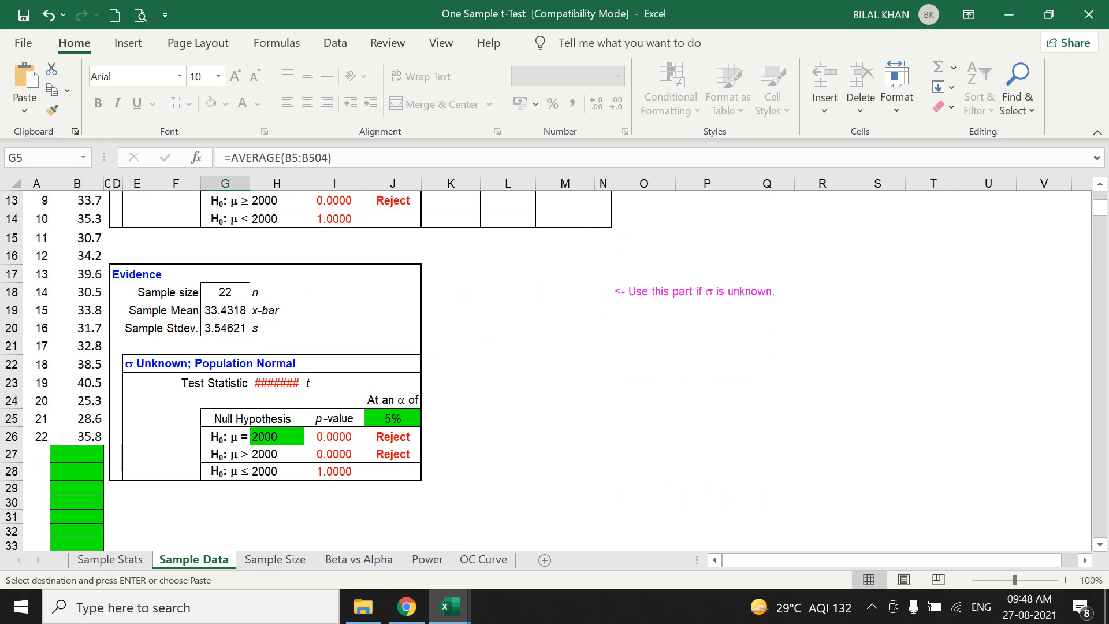
click(276, 437)
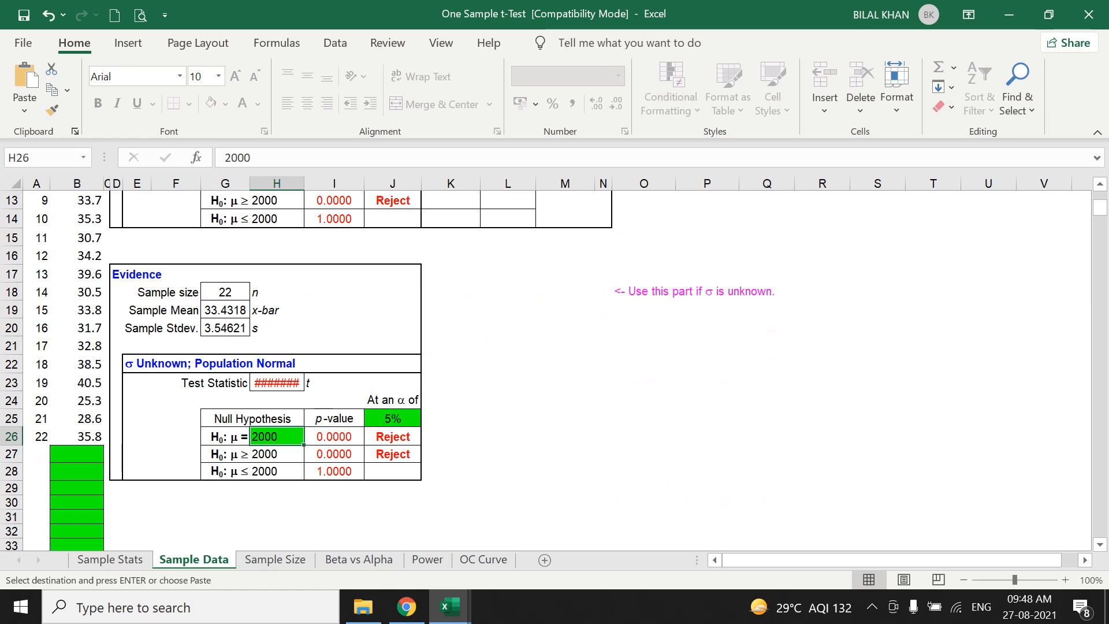
text(30)
key(Return)
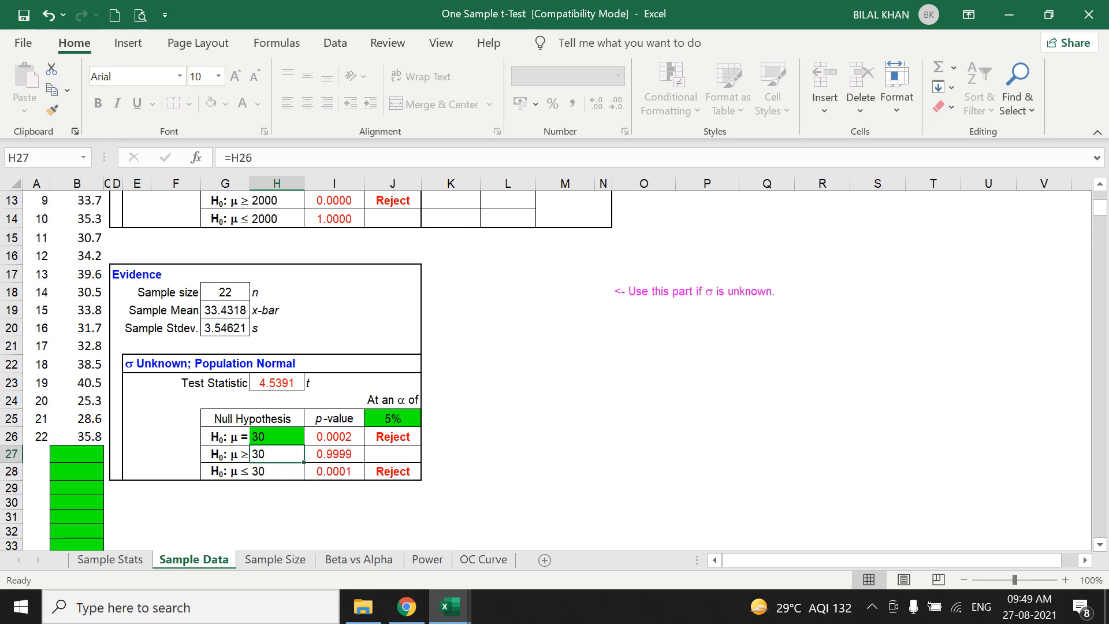
Examine the σ Unknown; Population Normal results, checking the decision in J26 against the significance level in J25.
scroll(370, 370, up, 4)
scroll(370, 370, down, 5)
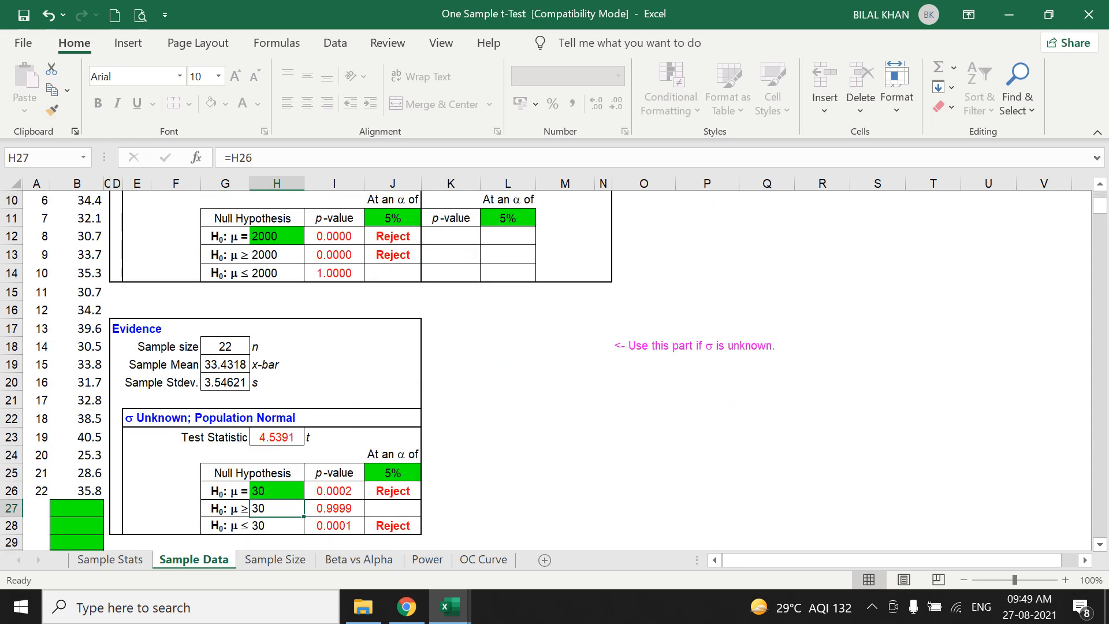
scroll(370, 370, up, 4)
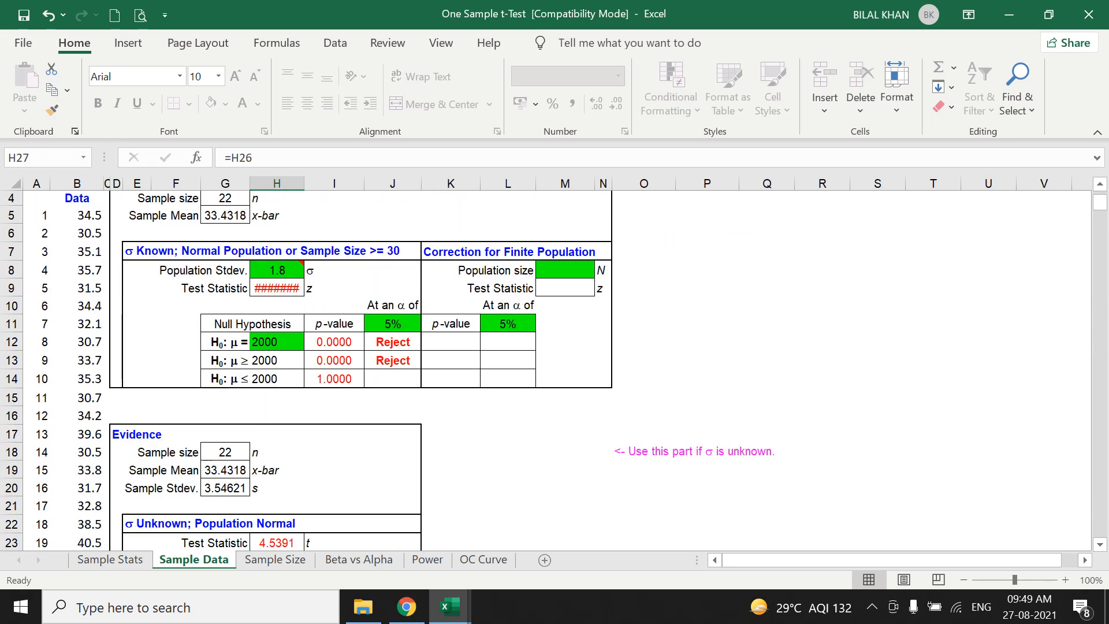
scroll(369, 370, down, 3)
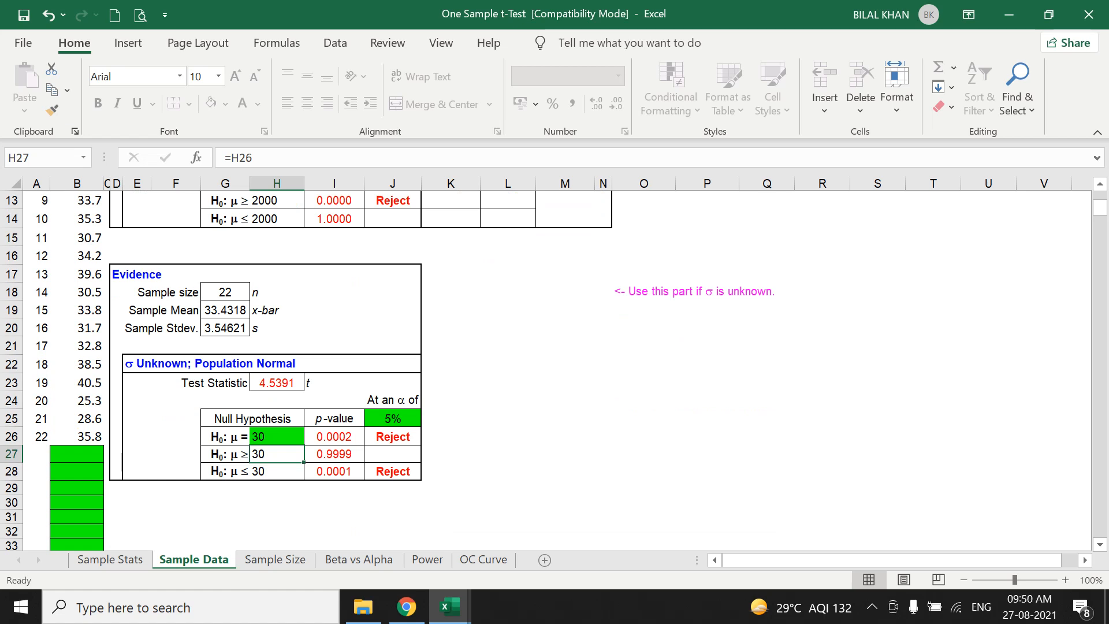
click(393, 419)
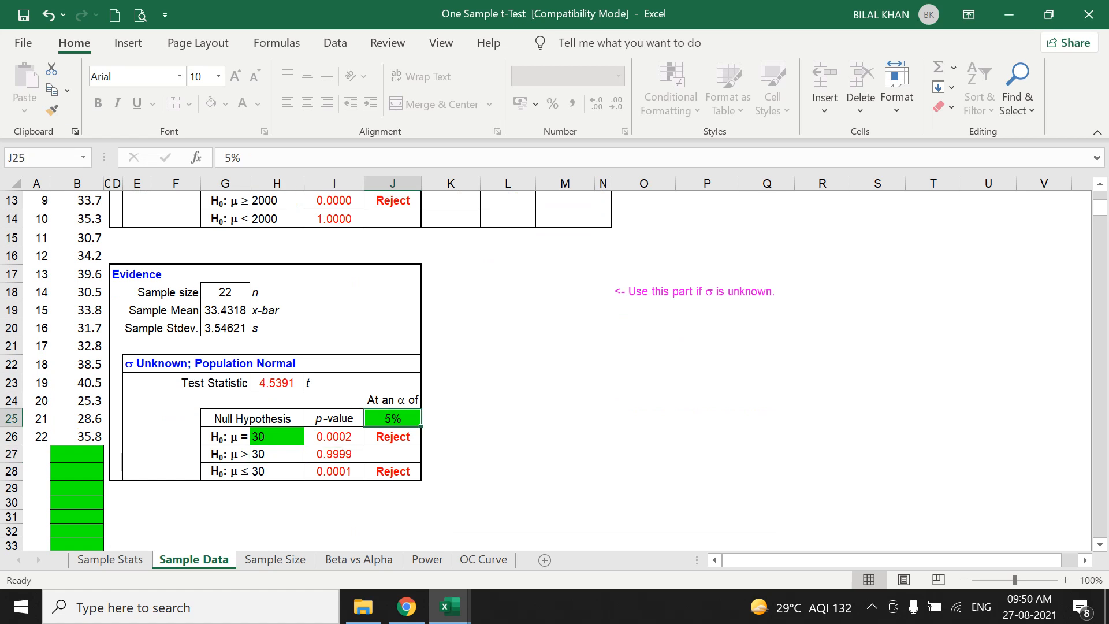
click(393, 437)
click(393, 418)
click(393, 436)
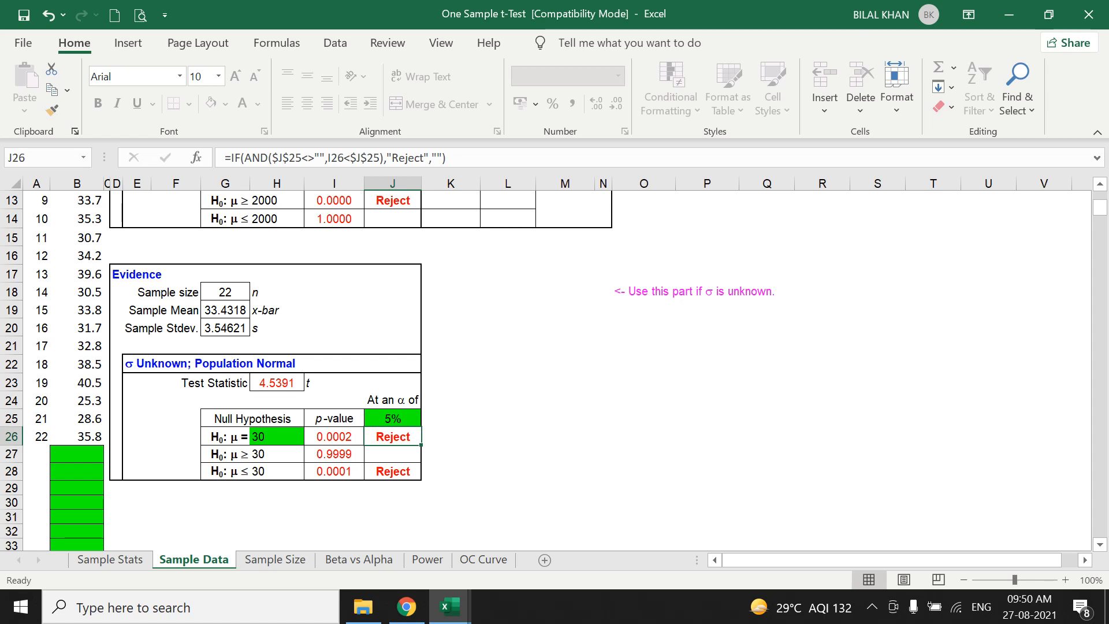
scroll(554, 370, up, 4)
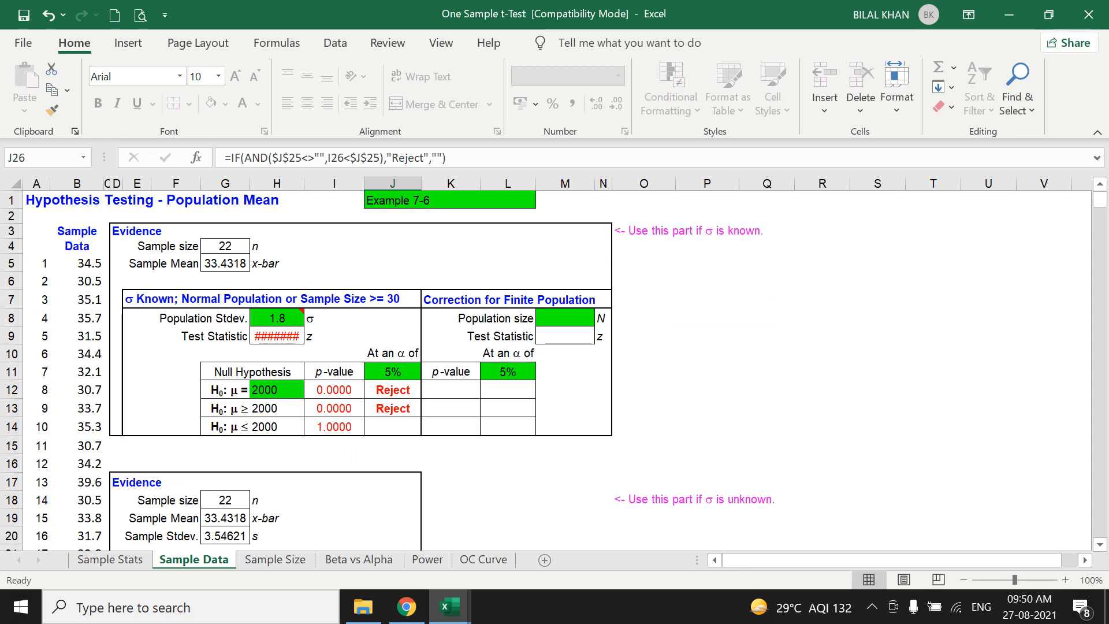
scroll(554, 370, down, 5)
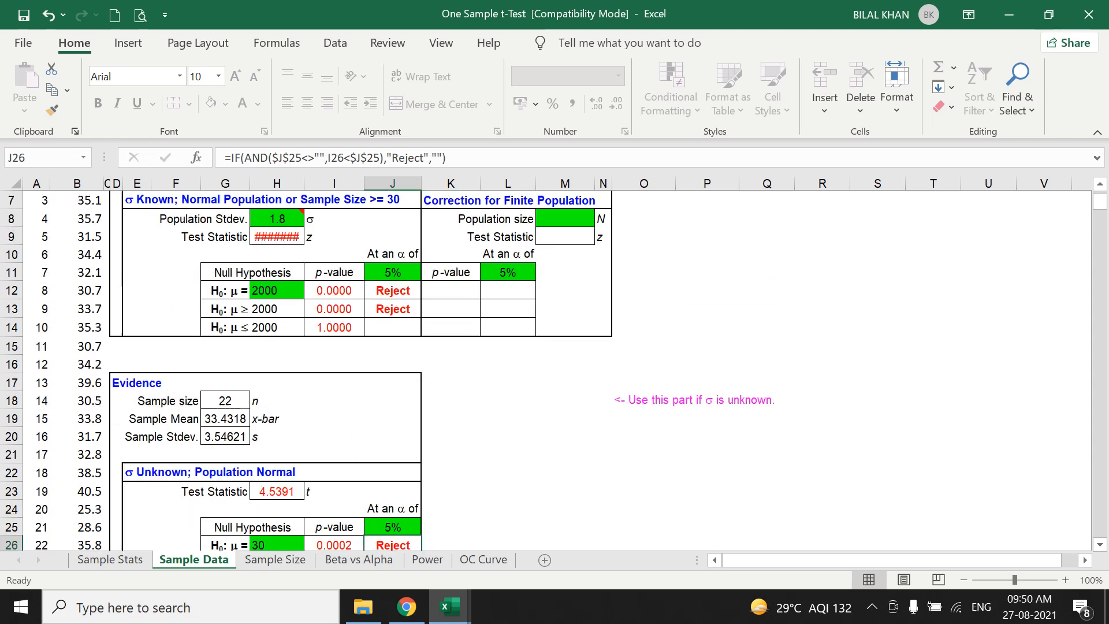
Compare the sample mean in G19 and standard deviation in G20 with the hypothesized mean in H26 and its decision in J26.
click(277, 381)
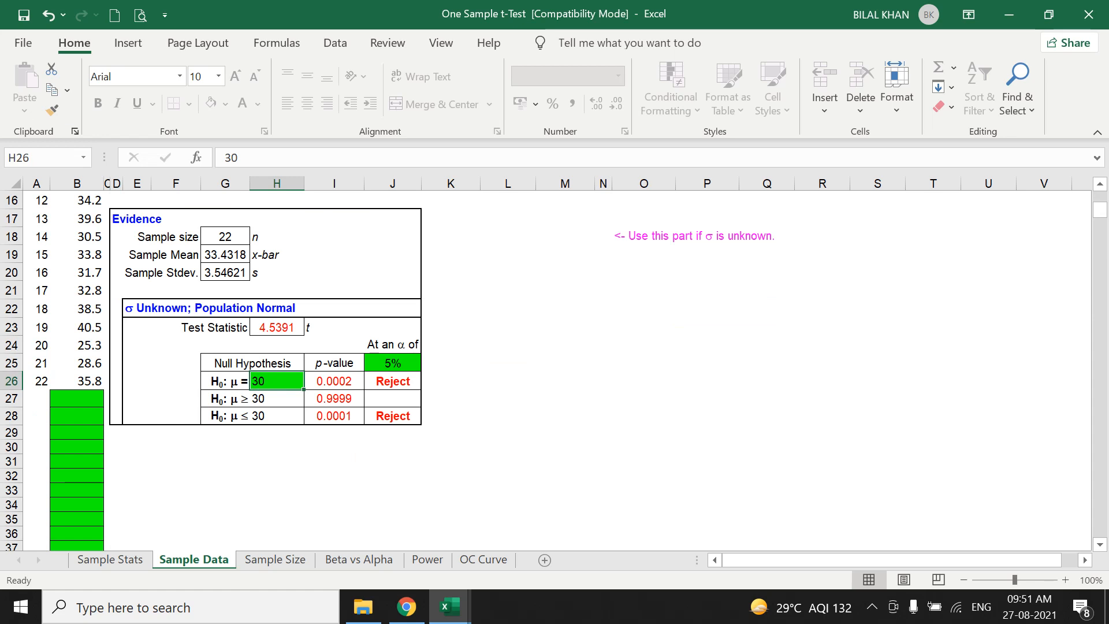
click(393, 381)
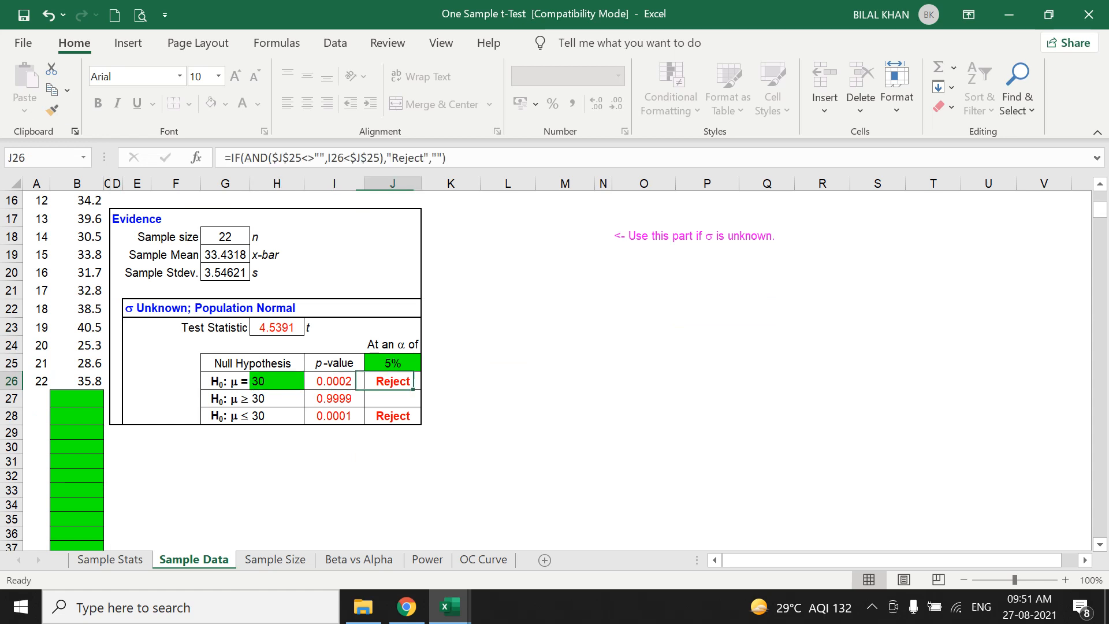
click(277, 382)
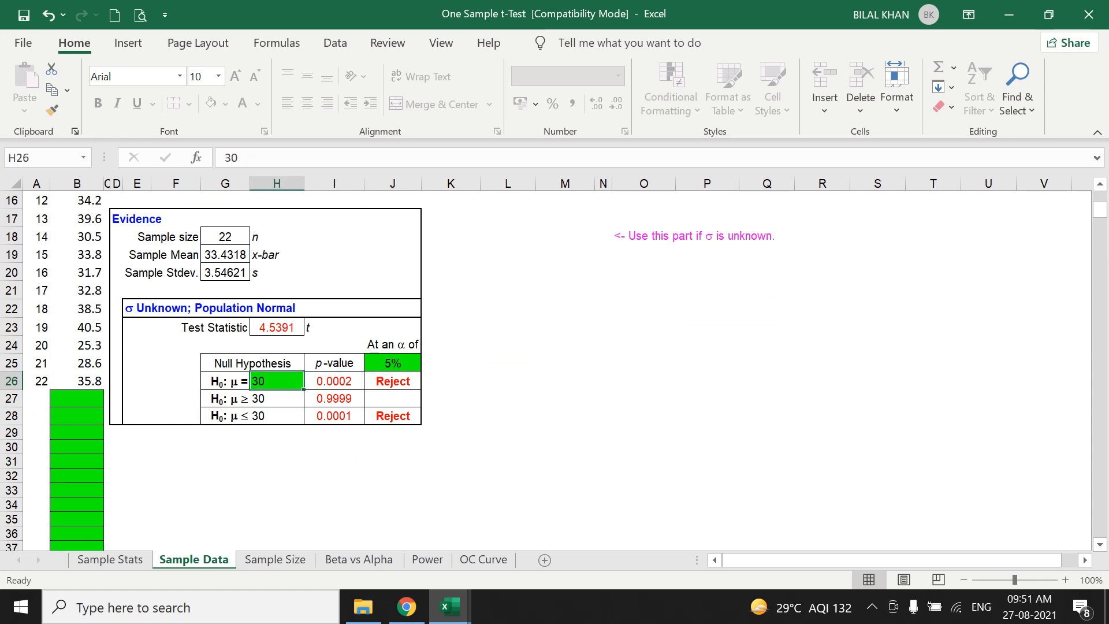
scroll(277, 382, up, 3)
click(226, 437)
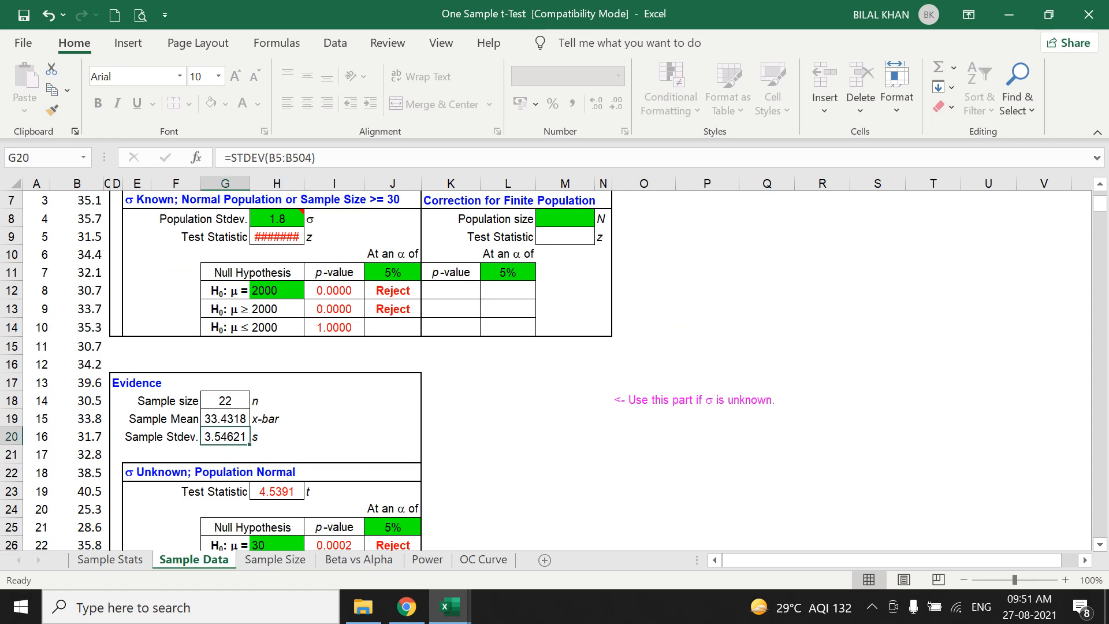
click(225, 419)
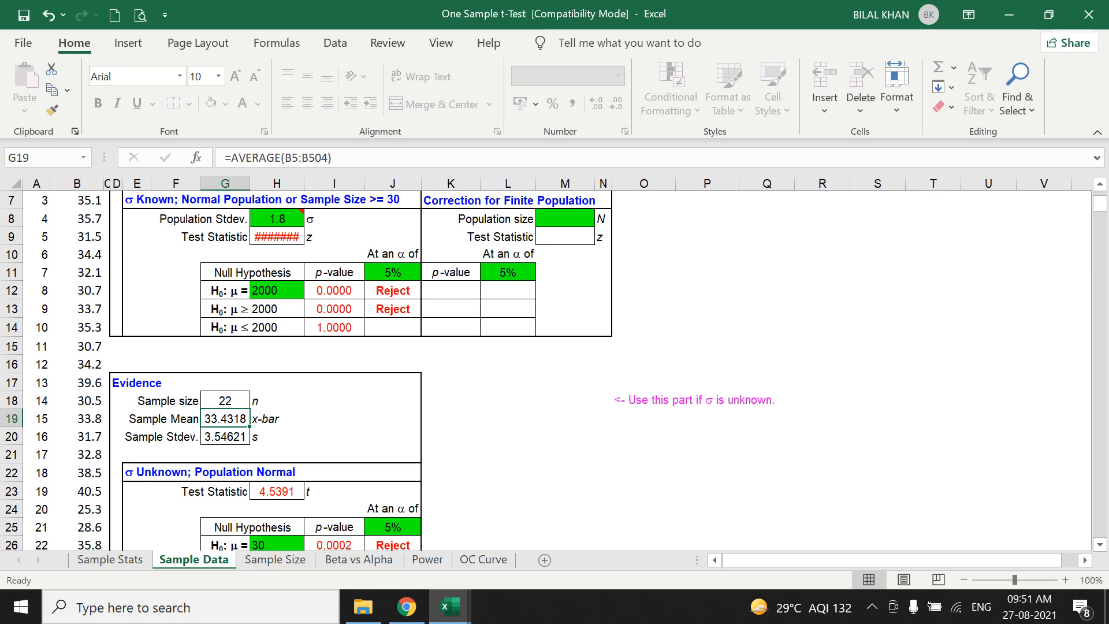
scroll(370, 370, down, 1)
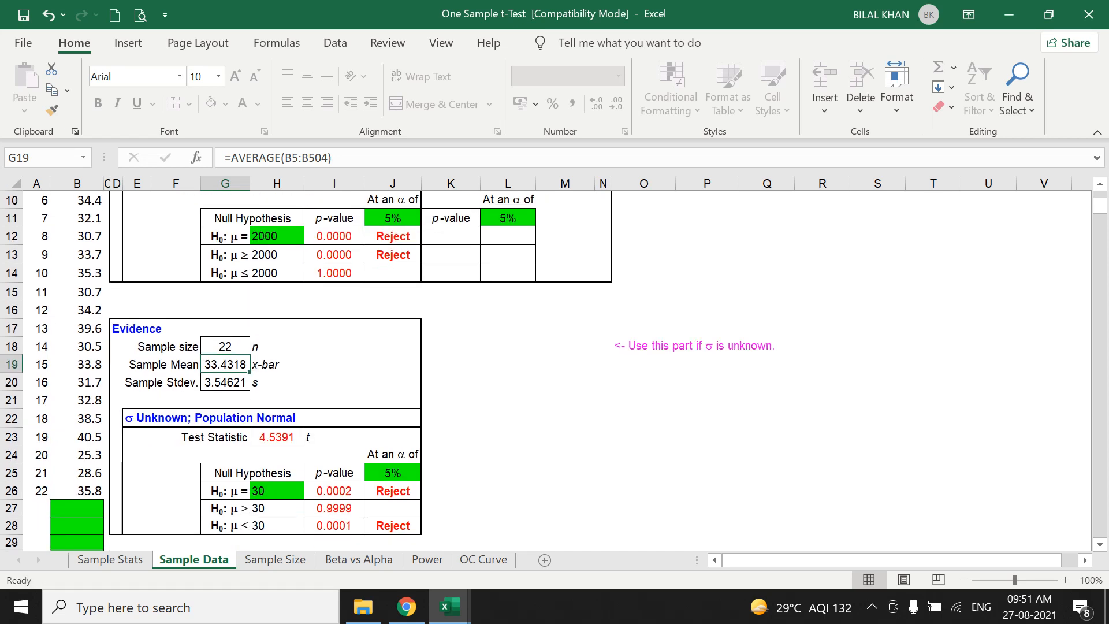
click(277, 491)
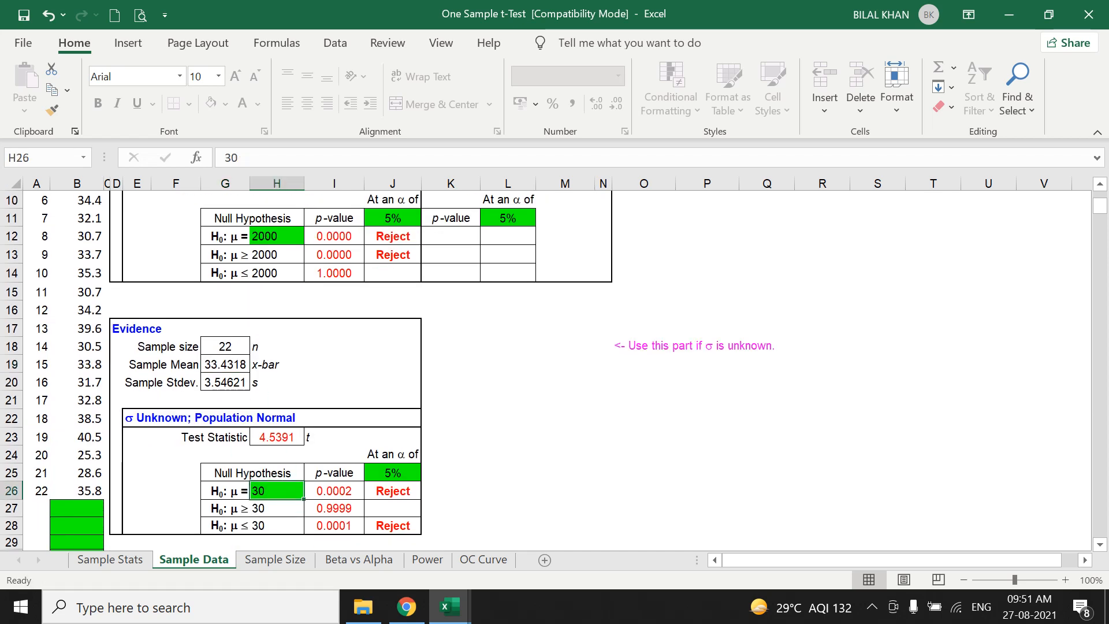
click(225, 364)
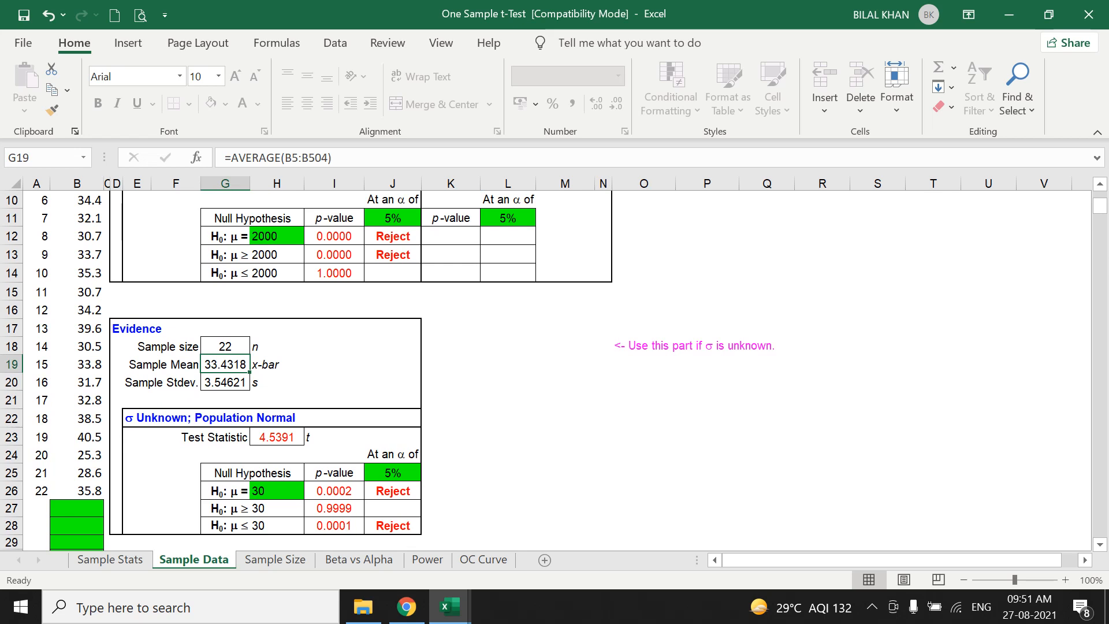
click(277, 491)
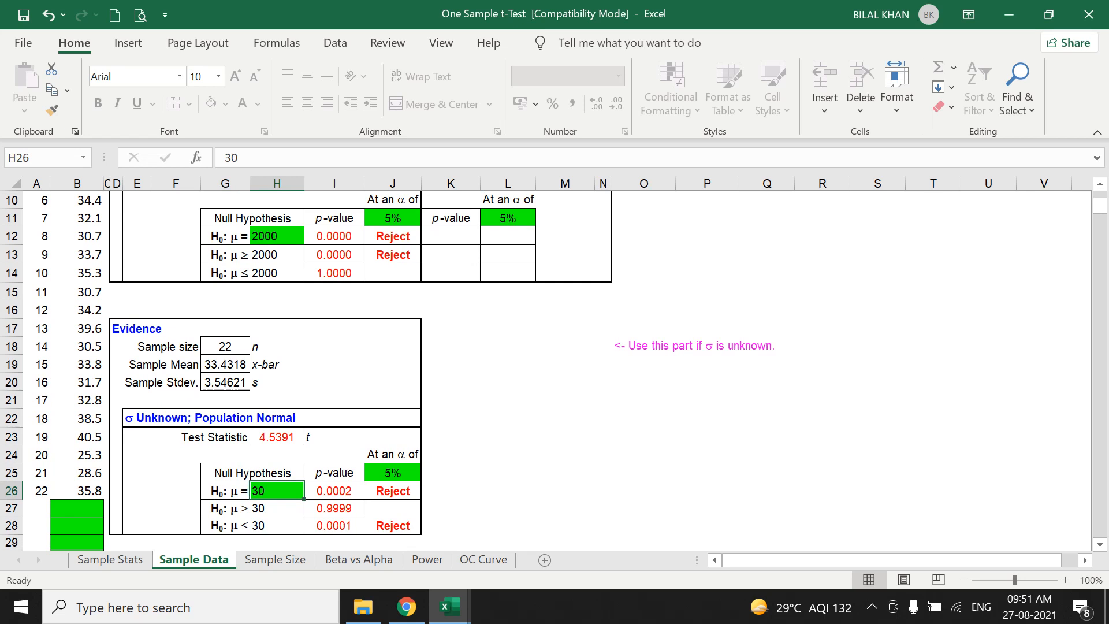
Review the p-value and decision for each of the three null hypotheses in rows 26 to 28.
drag(225, 491, 393, 491)
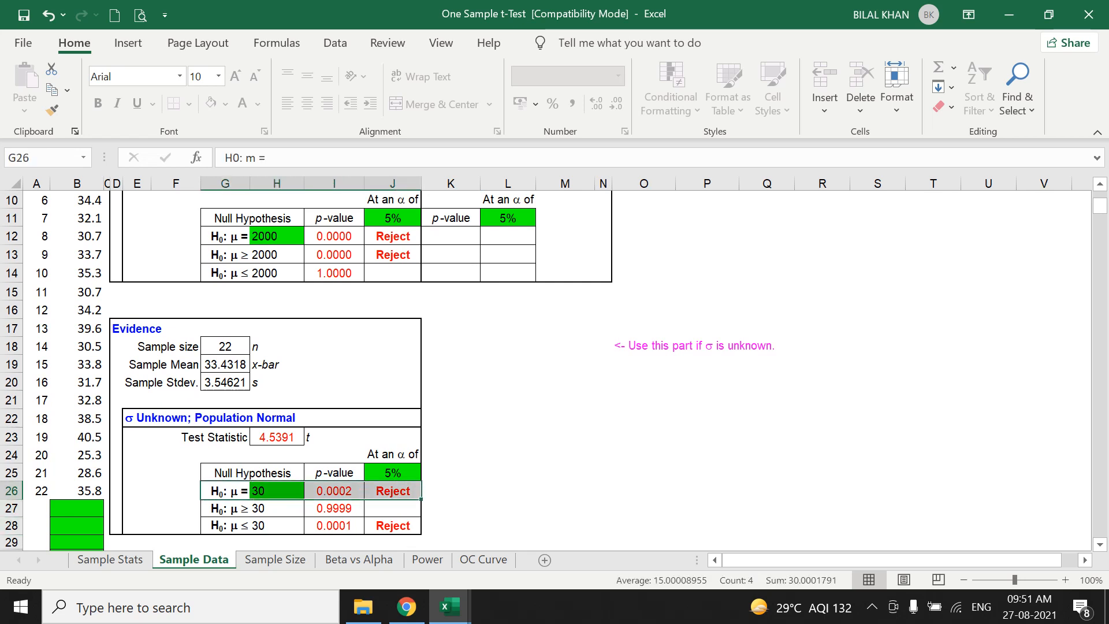
click(225, 491)
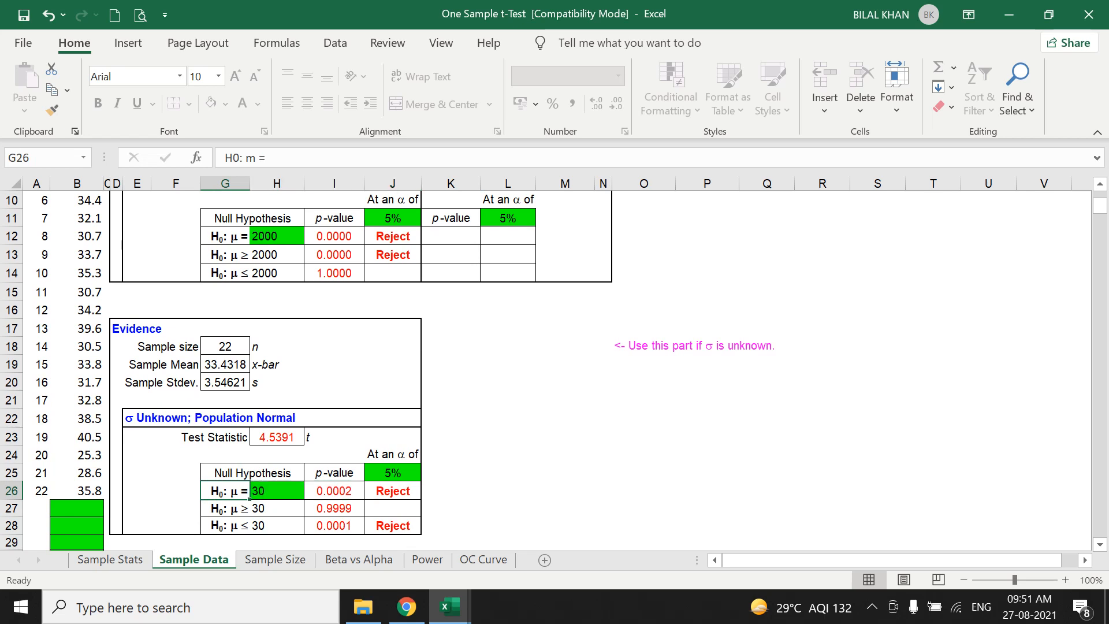
click(225, 508)
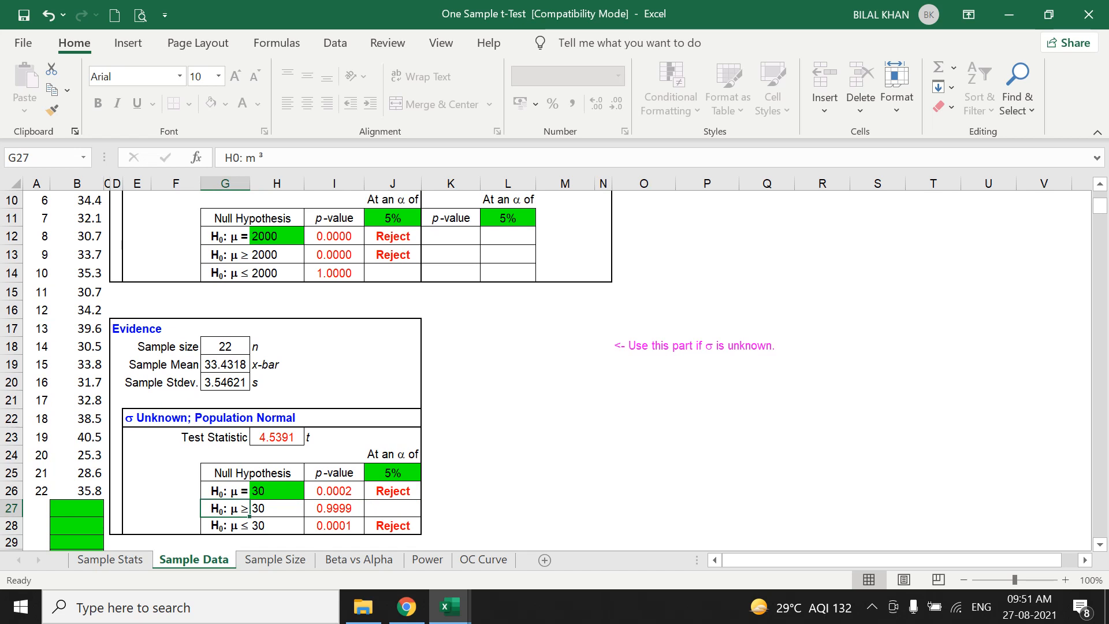
key(shift+Right)
drag(225, 526, 335, 508)
click(226, 508)
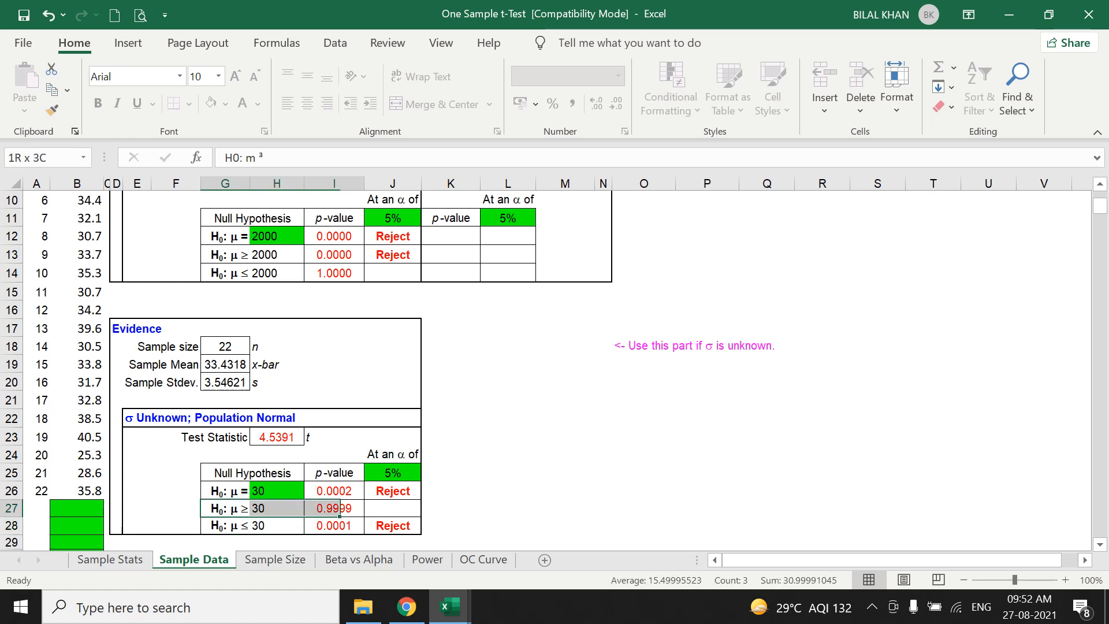
drag(226, 526, 277, 526)
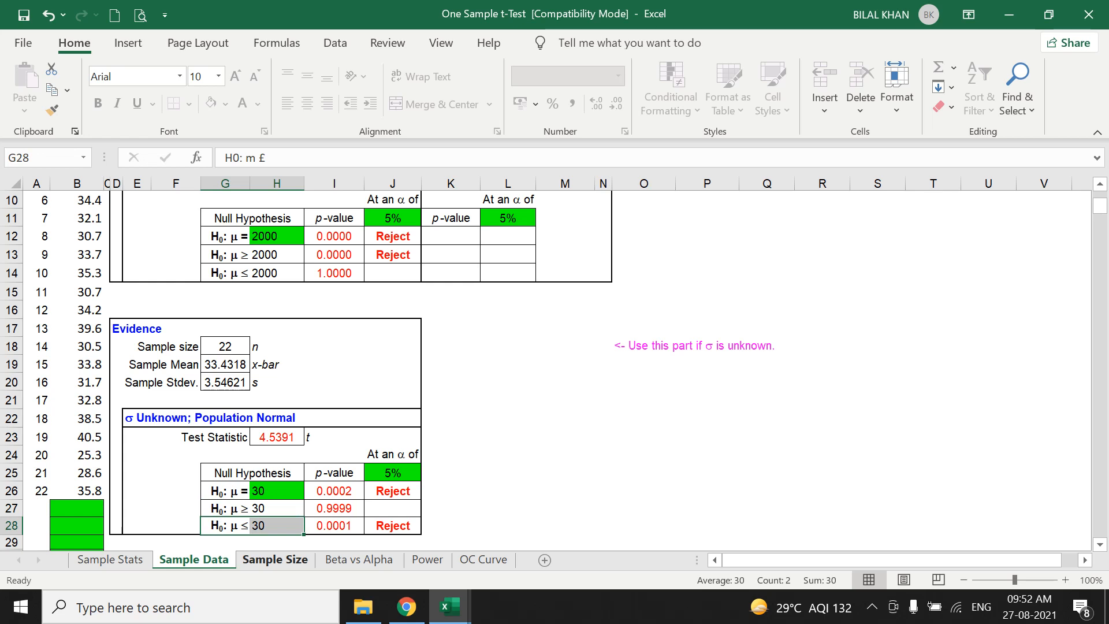
click(277, 526)
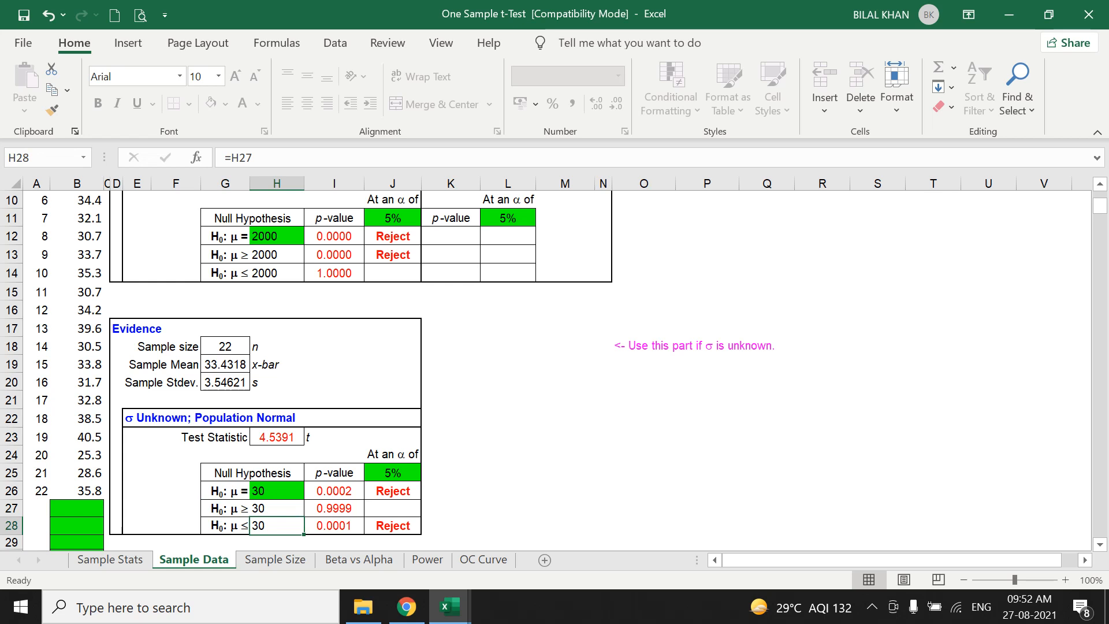
drag(225, 525, 393, 526)
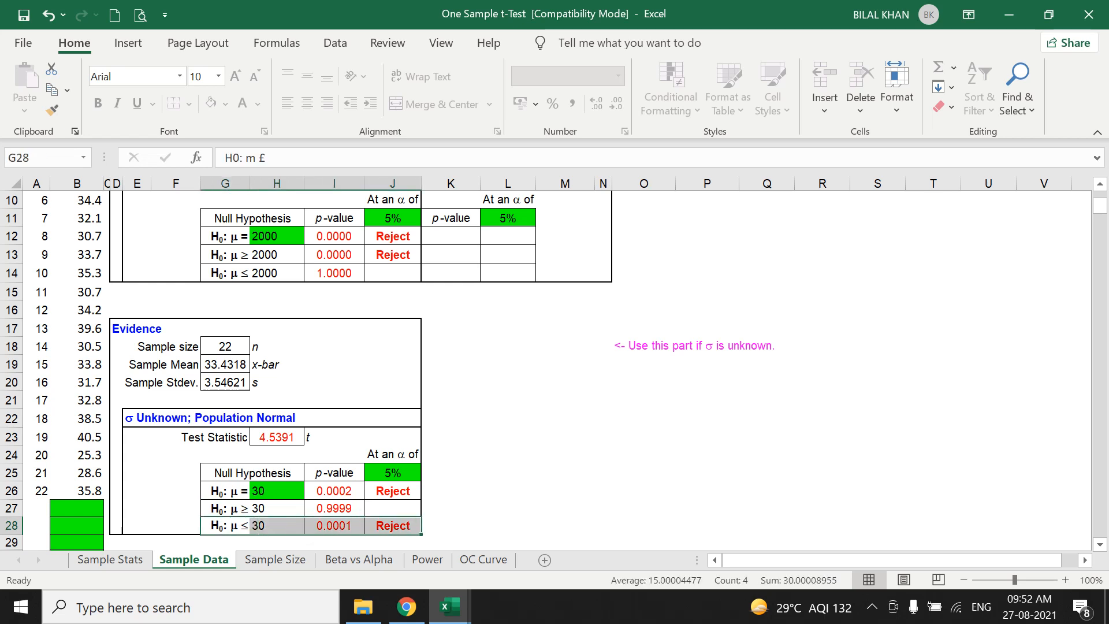
scroll(555, 370, up, 3)
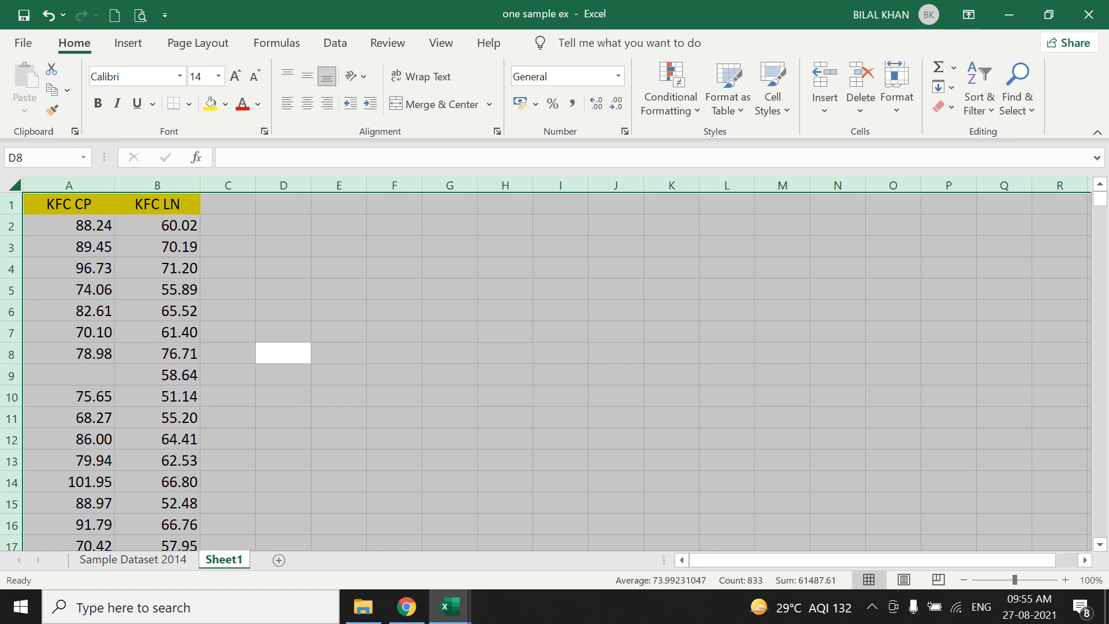
Inspect the KFC CP and KFC LN data on Sheet1 of the one sample ex workbook, checking for missing values.
click(395, 311)
click(69, 204)
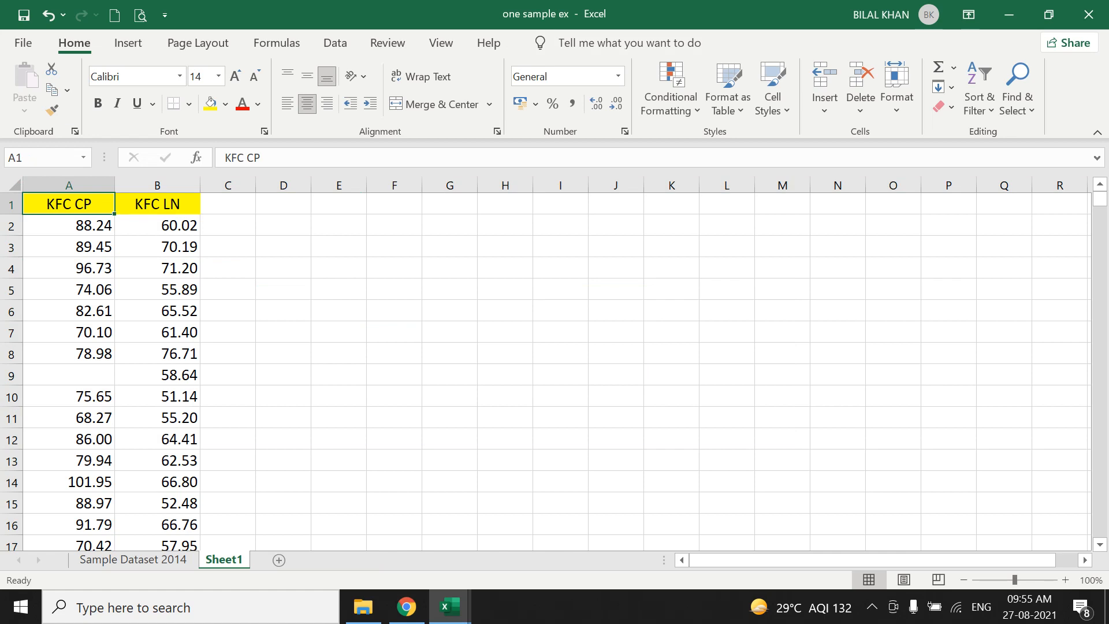
click(69, 225)
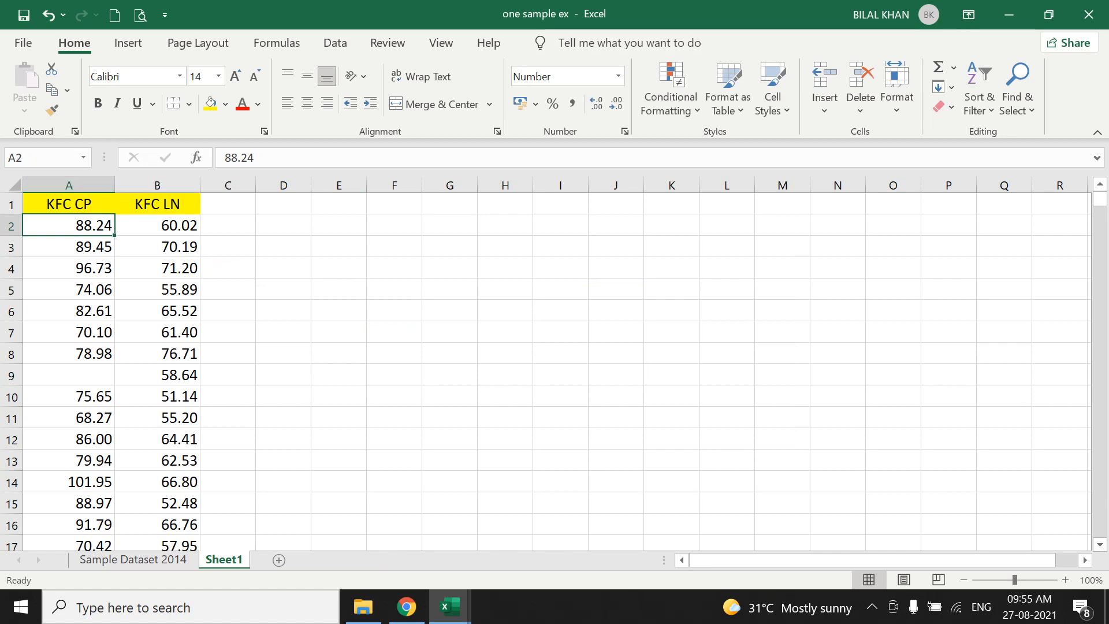
scroll(546, 370, down, 20)
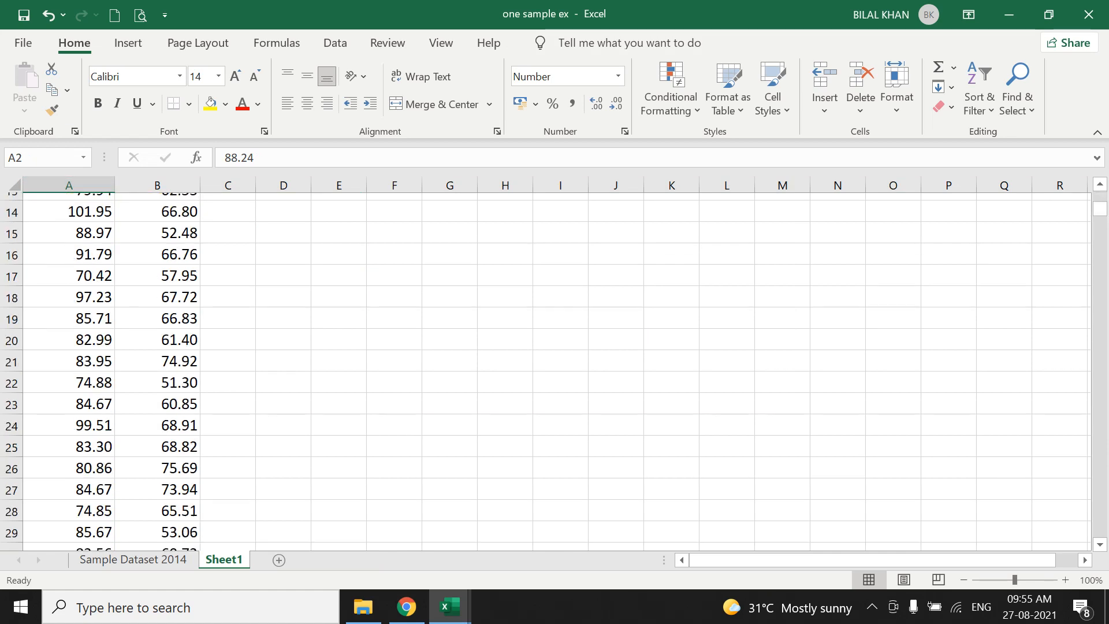
scroll(546, 370, up, 20)
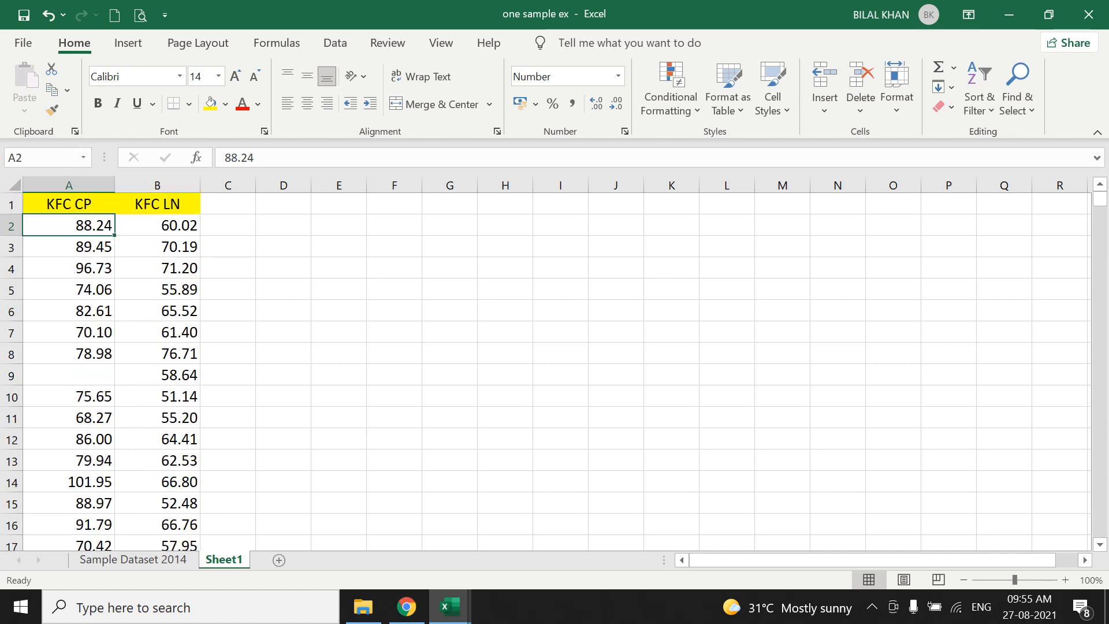
key(Down)
key(Down)
key(Down)
key(Down)
key(Down)
key(Down)
key(Down)
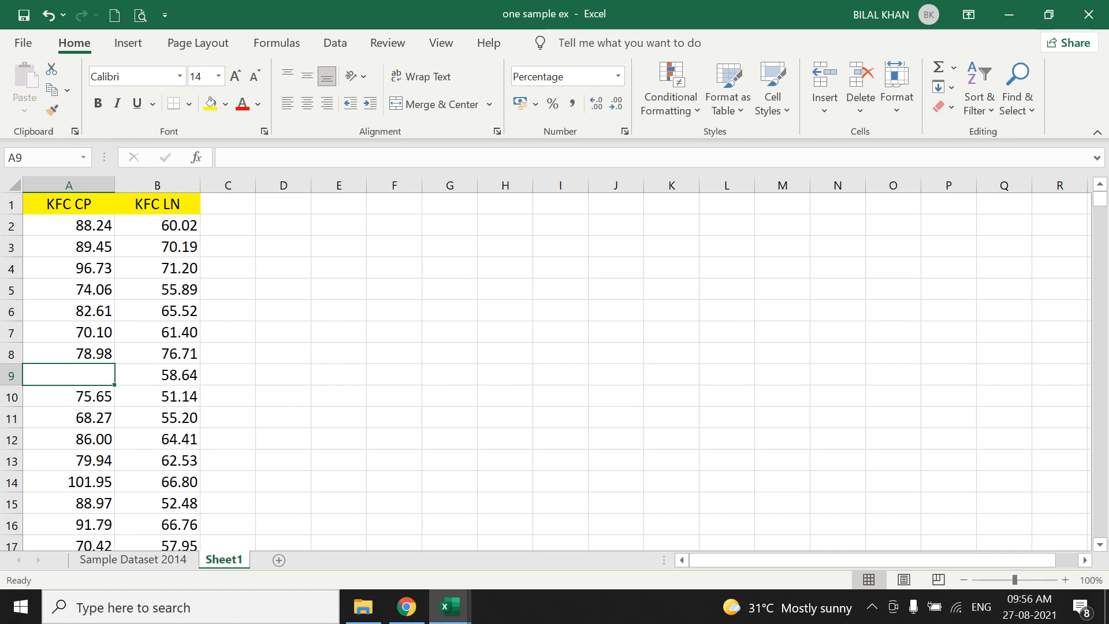
scroll(554, 373, down, 20)
scroll(553, 373, down, 2)
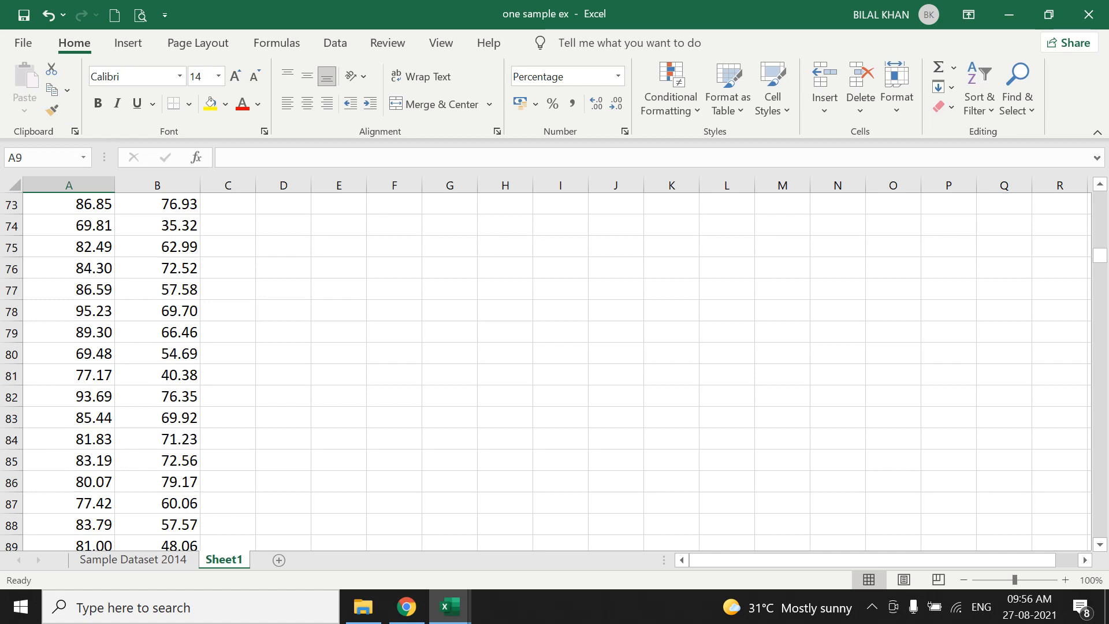
scroll(554, 370, up, 20)
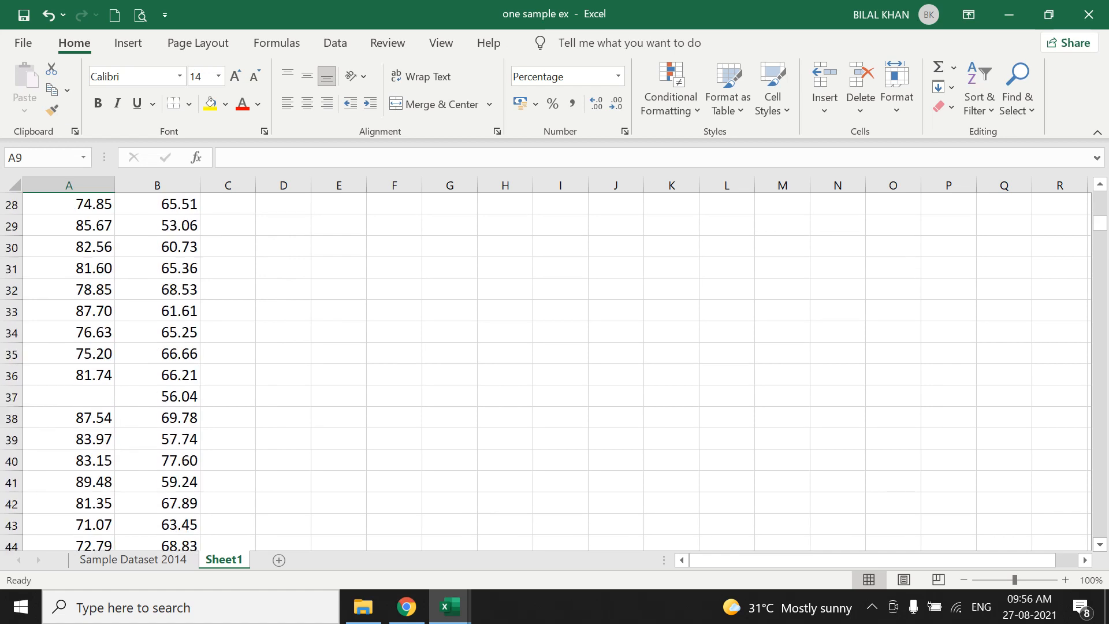
scroll(554, 370, up, 4)
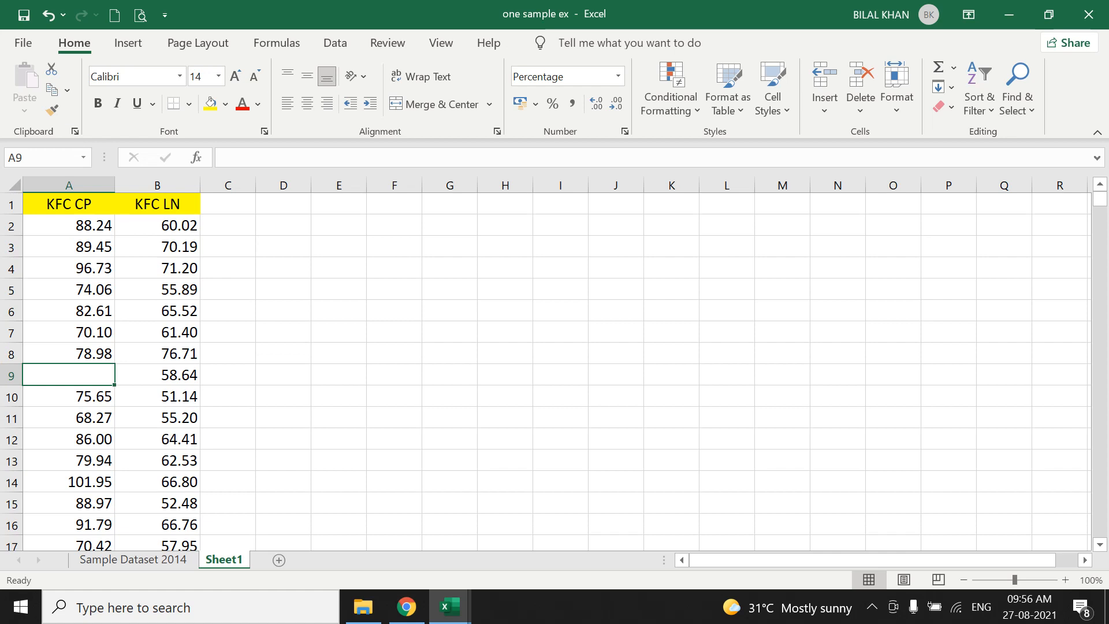
Switch to the Independent Sample t-test workbook and open its t-Test from Data sheet.
click(449, 607)
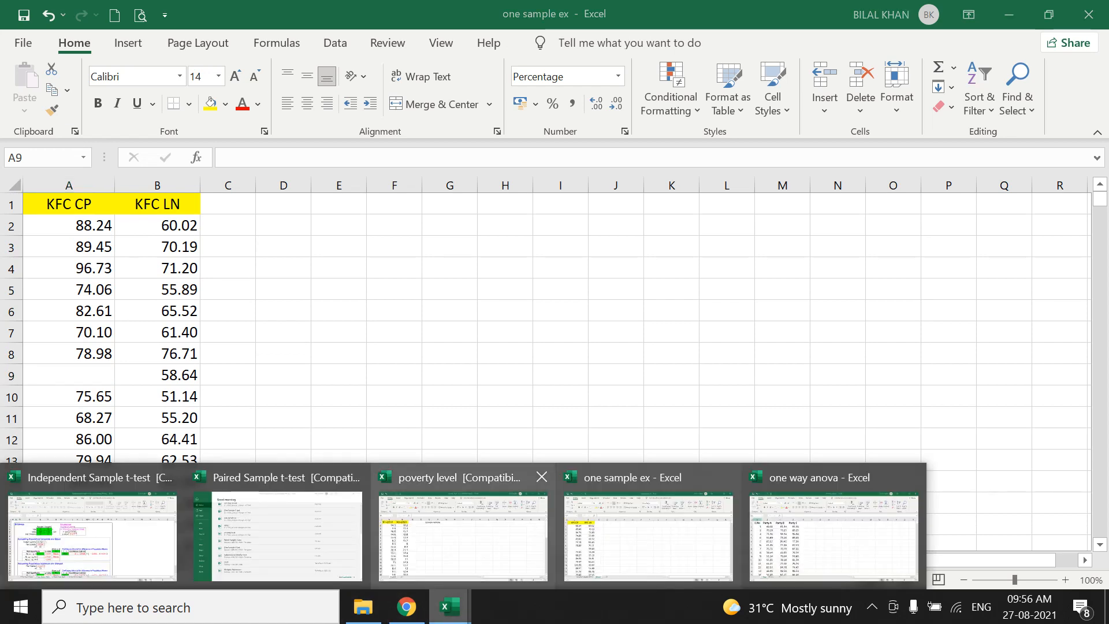
click(93, 532)
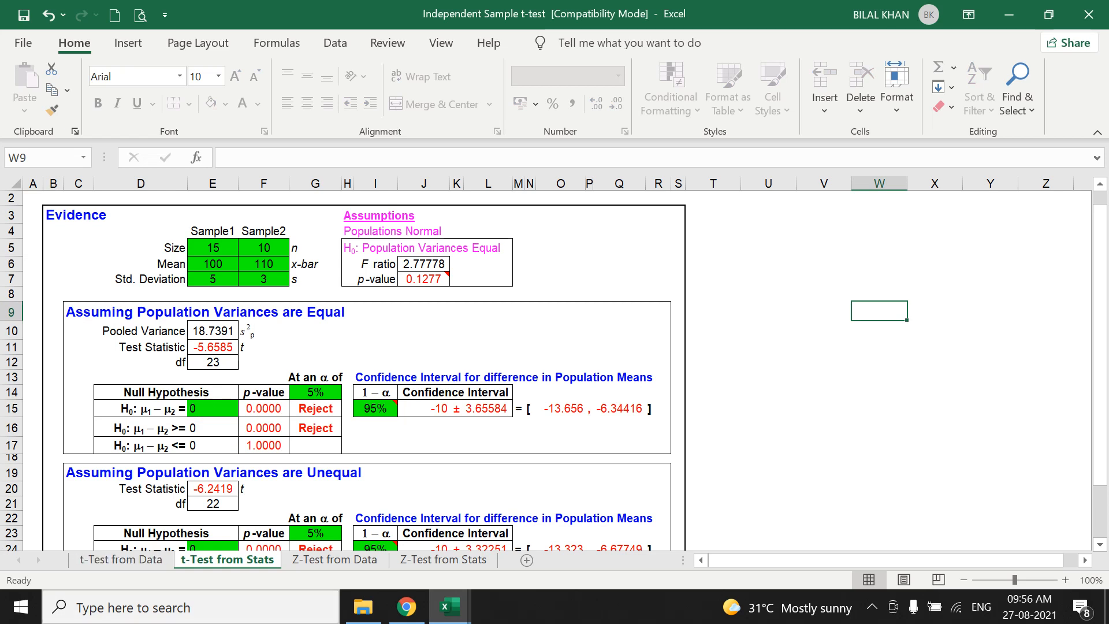
click(122, 559)
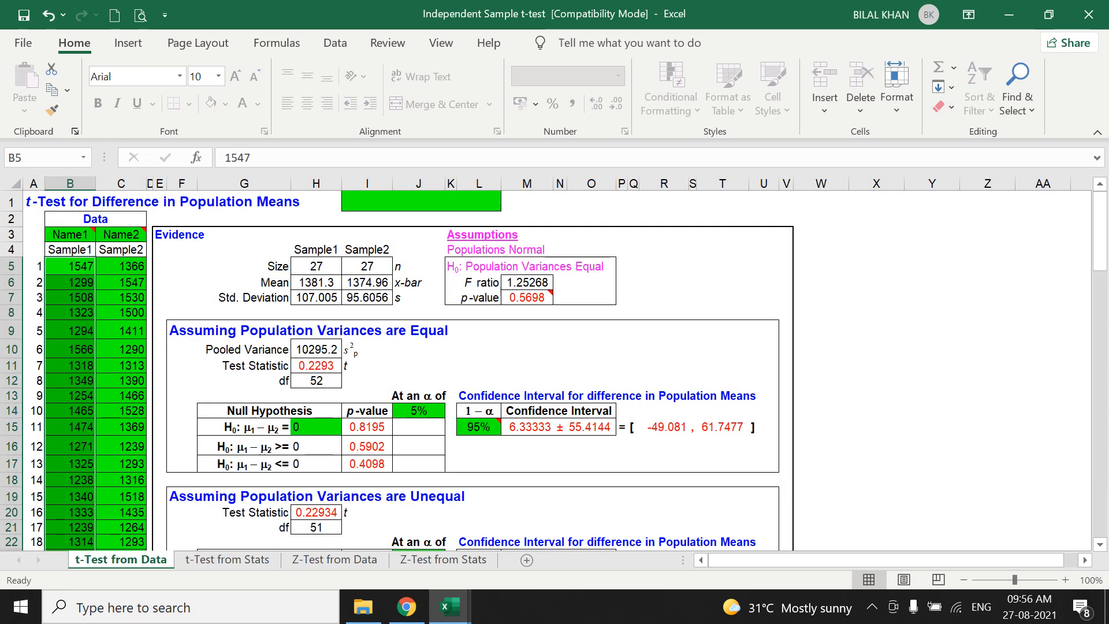
Clear the old sample data in columns B and C from row 5 down, and name the two samples CP and LP.
drag(71, 266, 146, 507)
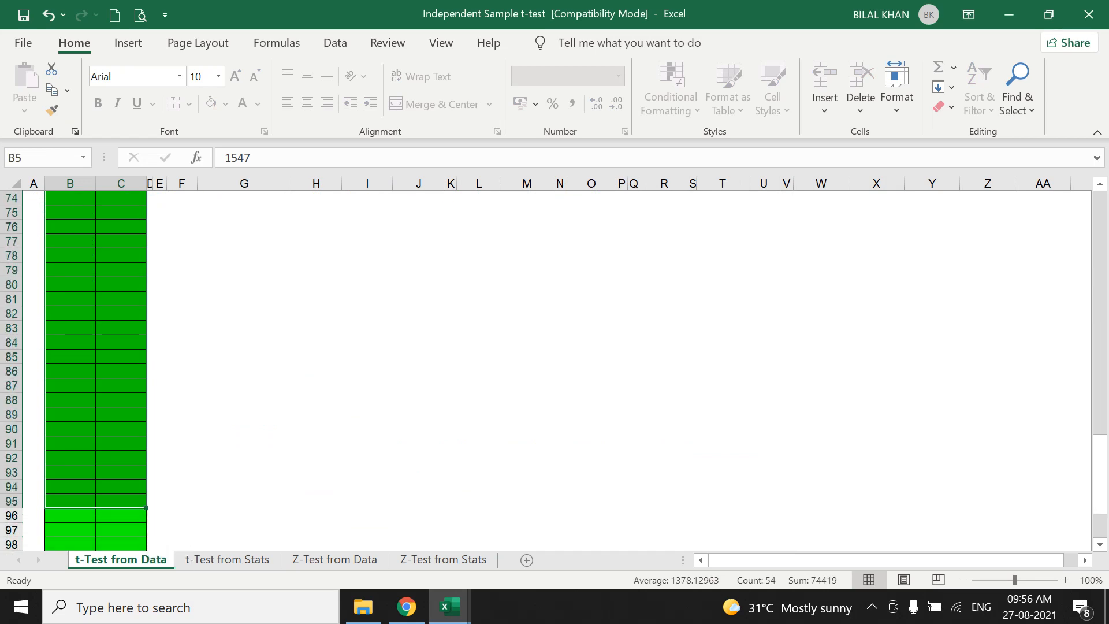
key(Delete)
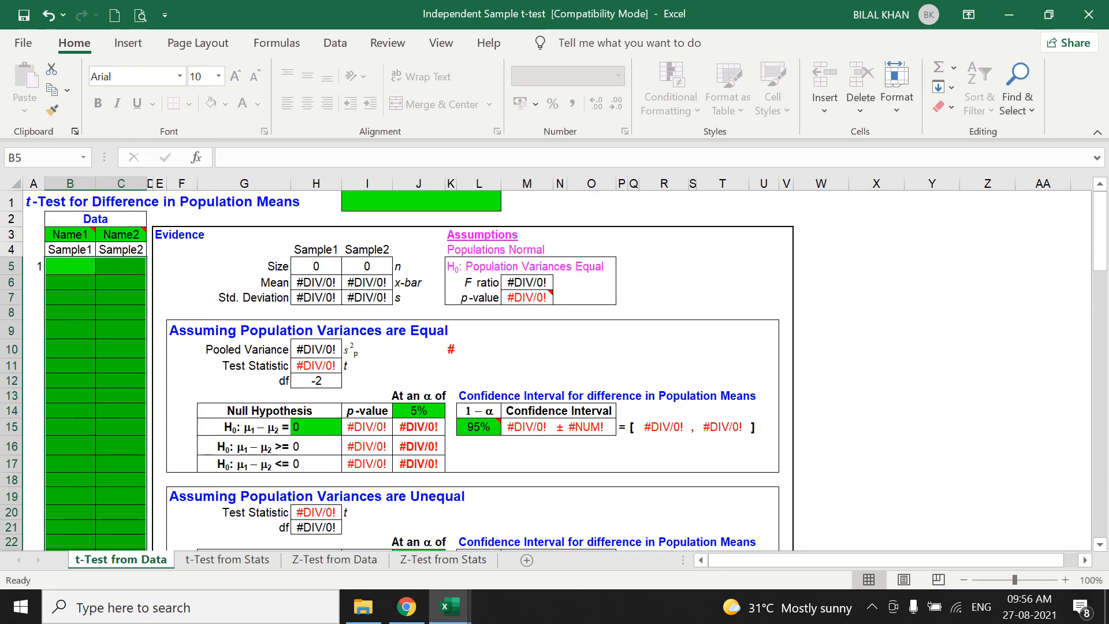
click(87, 236)
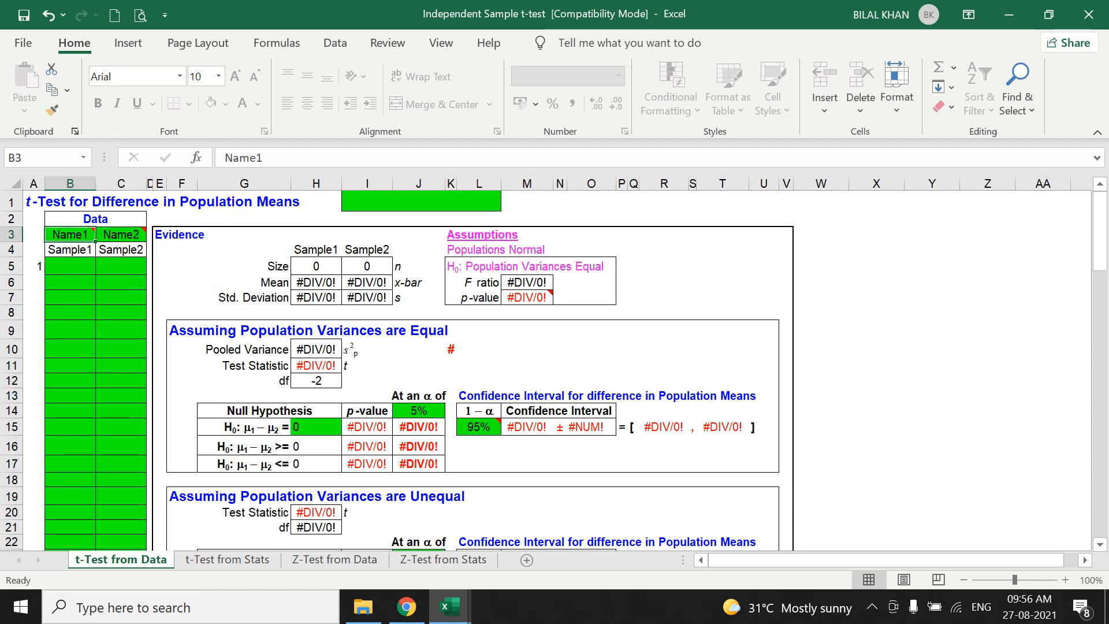
text(CP)
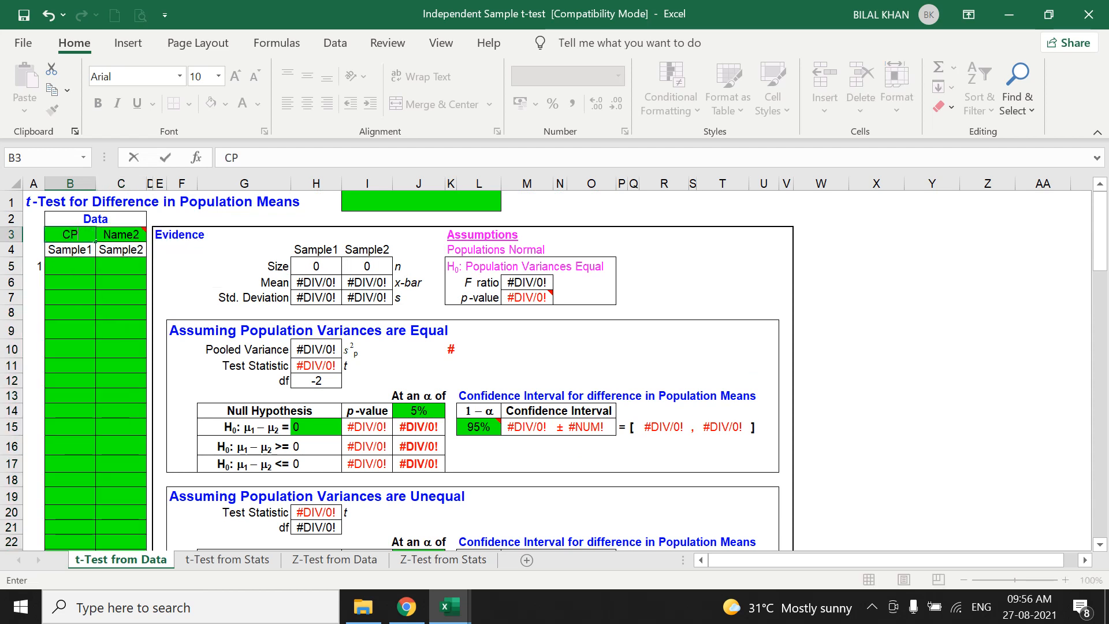
click(122, 236)
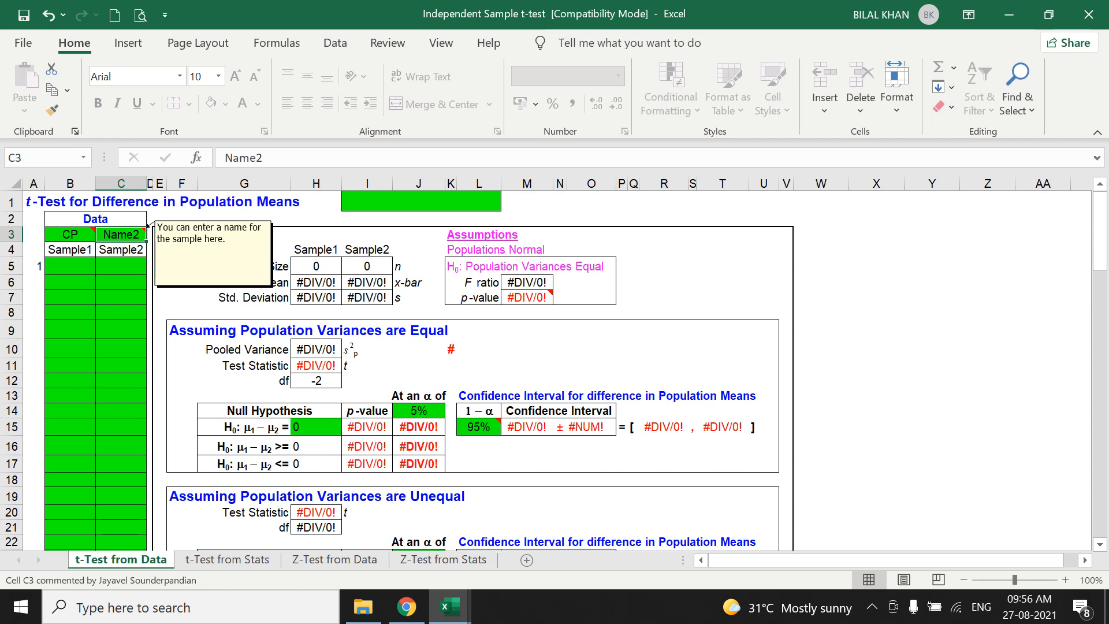
text(LP)
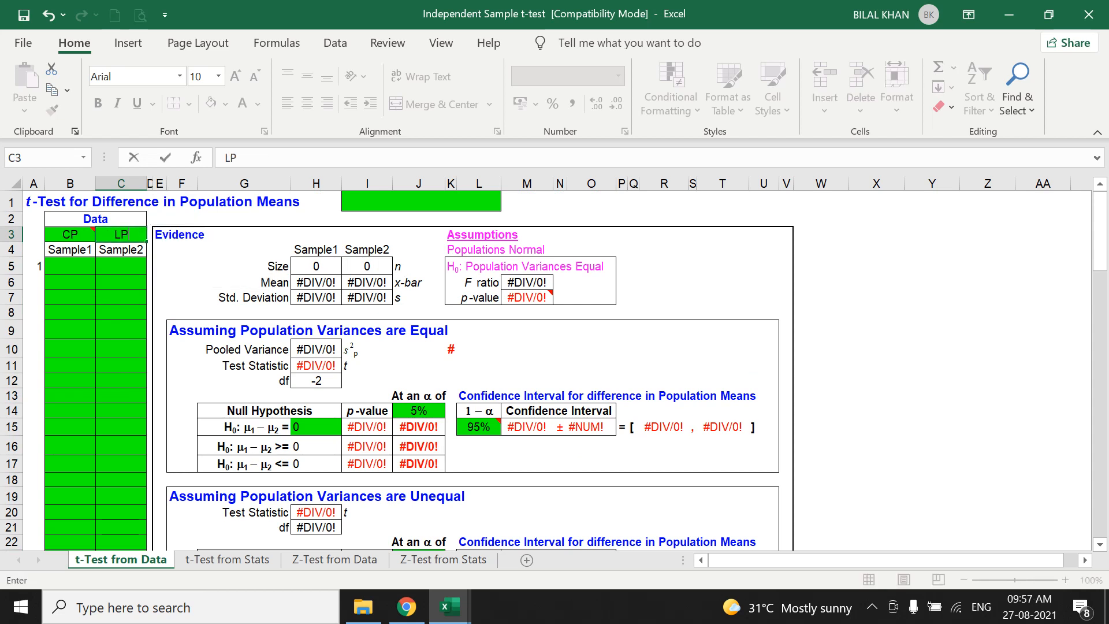
Copy the KFC CP and KFC LN values in A2:B42 of the one sample ex workbook into the Independent Sample t-test workbook starting at B5.
click(449, 606)
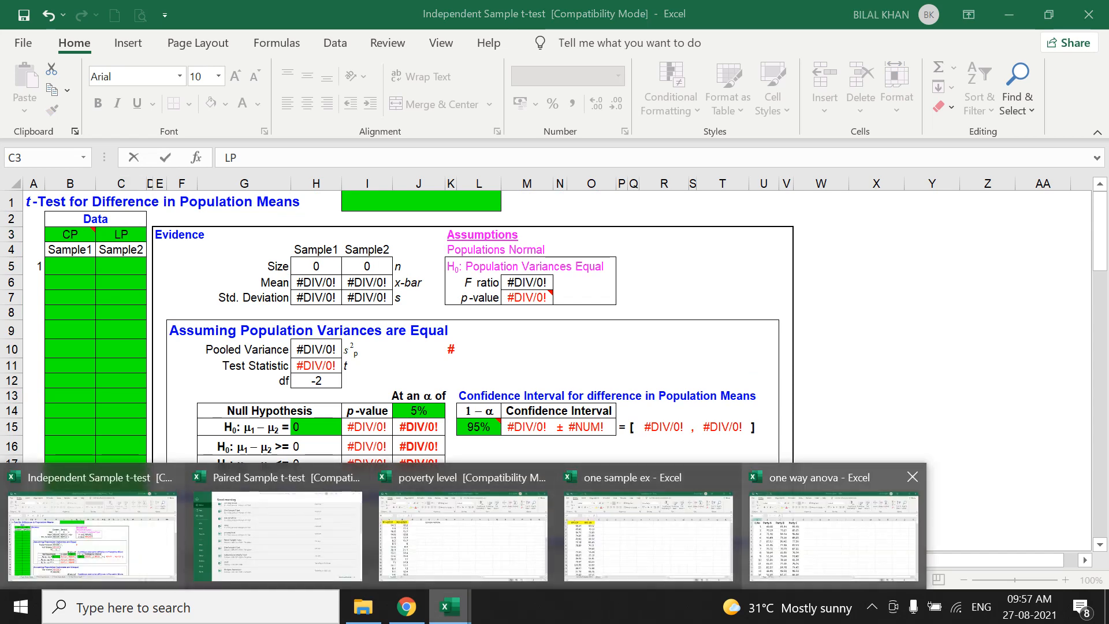
click(648, 534)
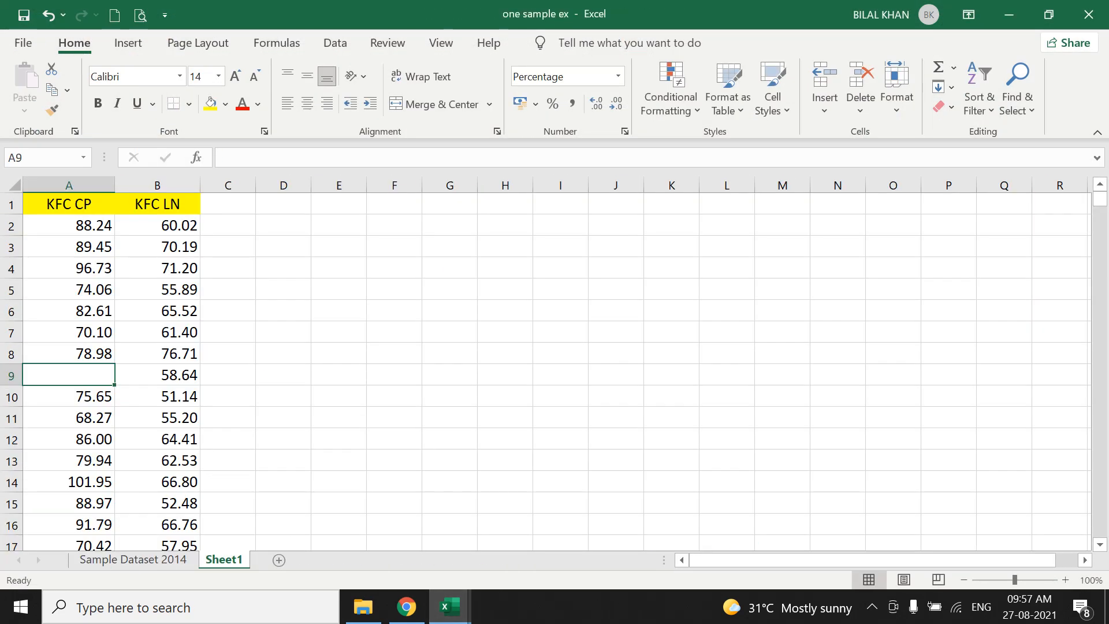
drag(68, 225, 194, 546)
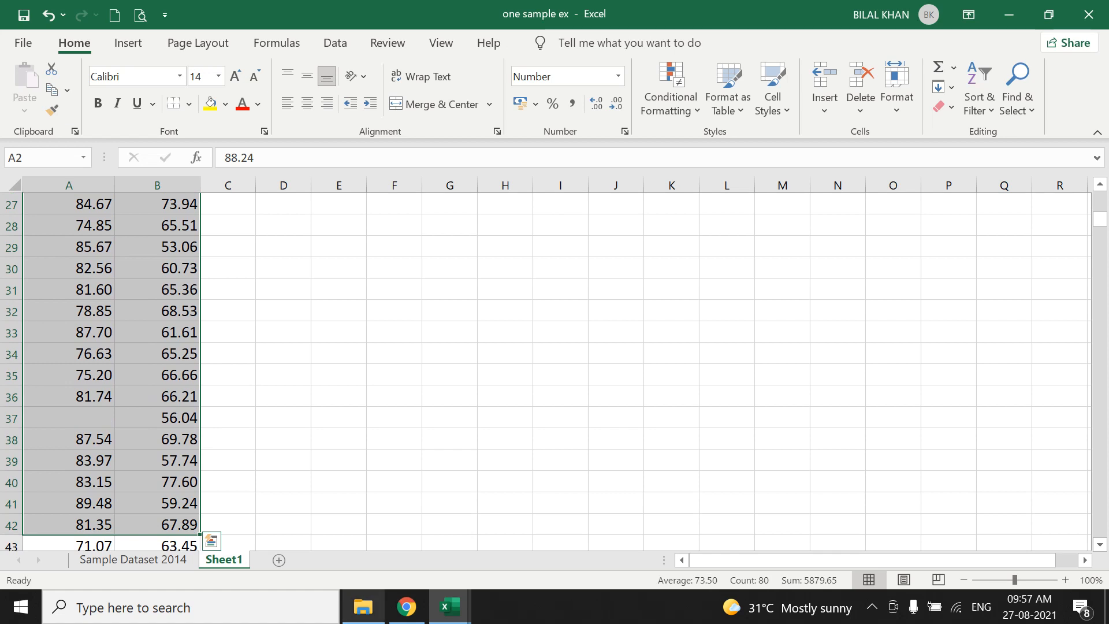
key(ctrl+c)
mouse_move(450, 607)
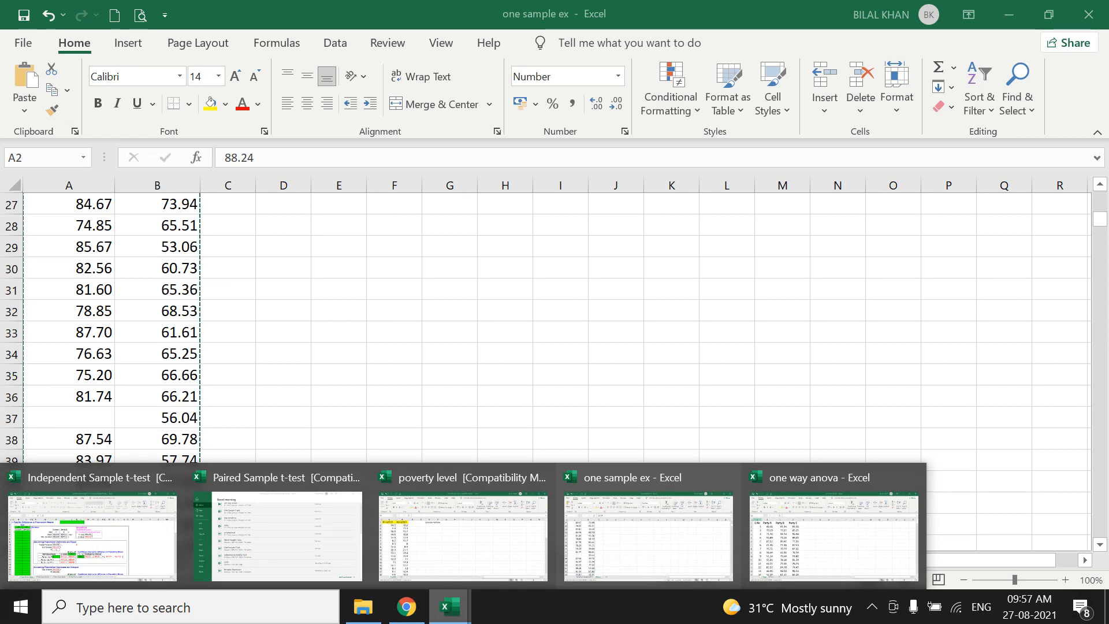
click(93, 535)
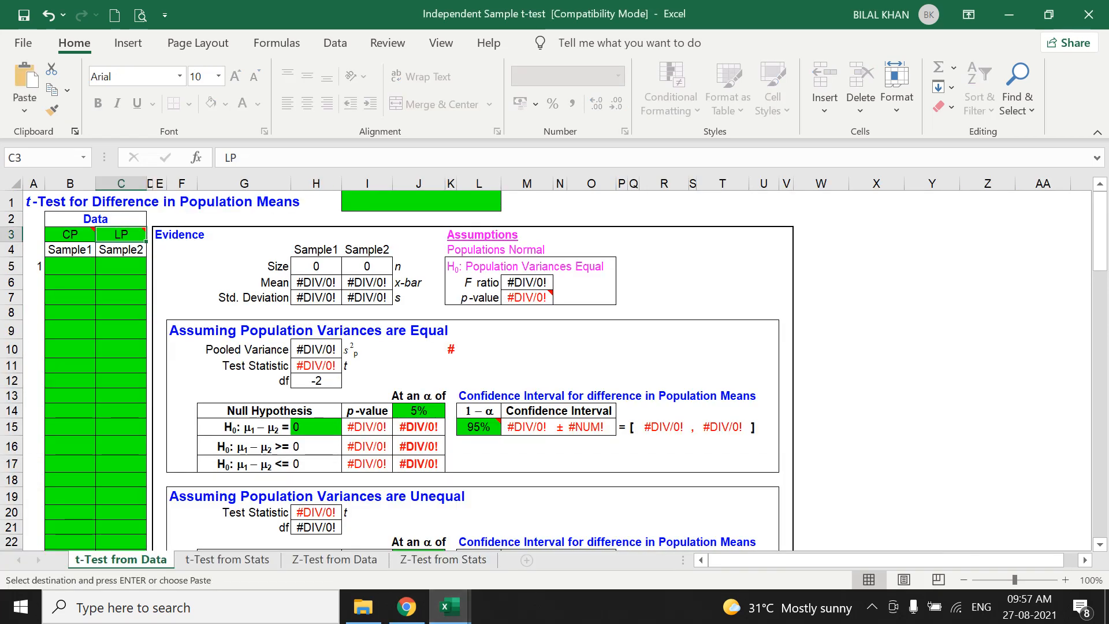
click(70, 266)
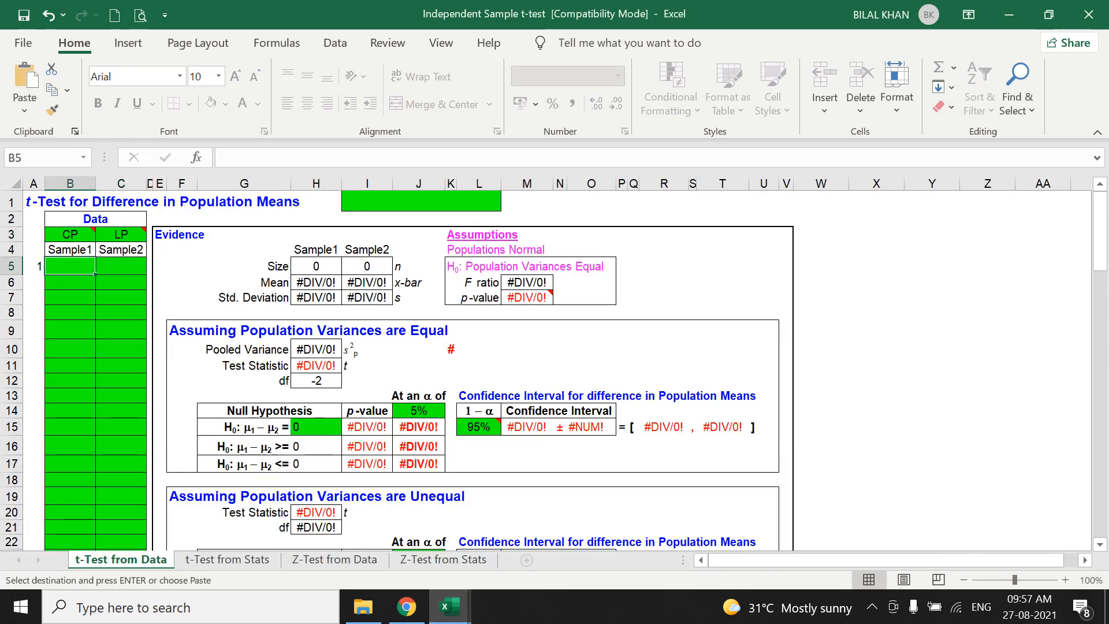
key(ctrl+v)
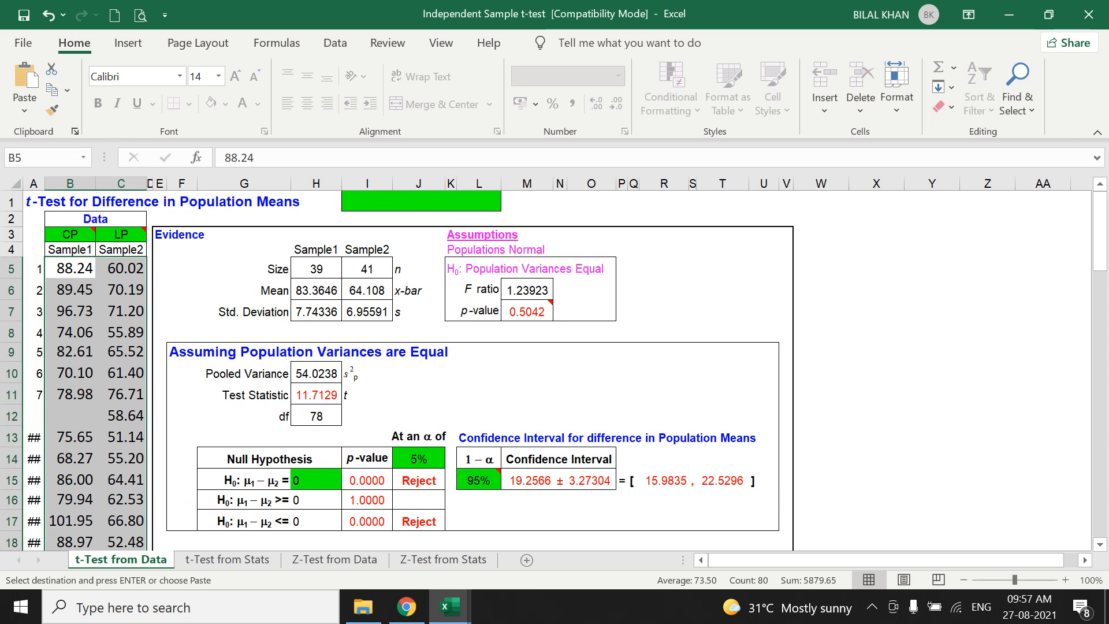
Examine the p-value for equal population variances in M7 and the results sections below it.
mouse_move(527, 311)
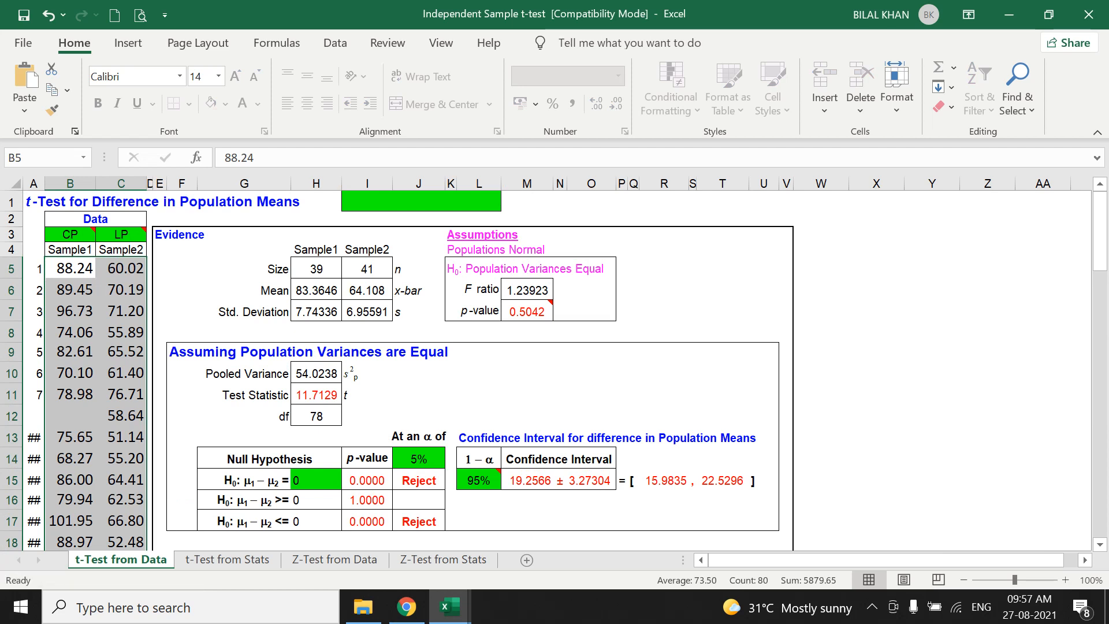
scroll(554, 370, down, 5)
scroll(554, 370, up, 4)
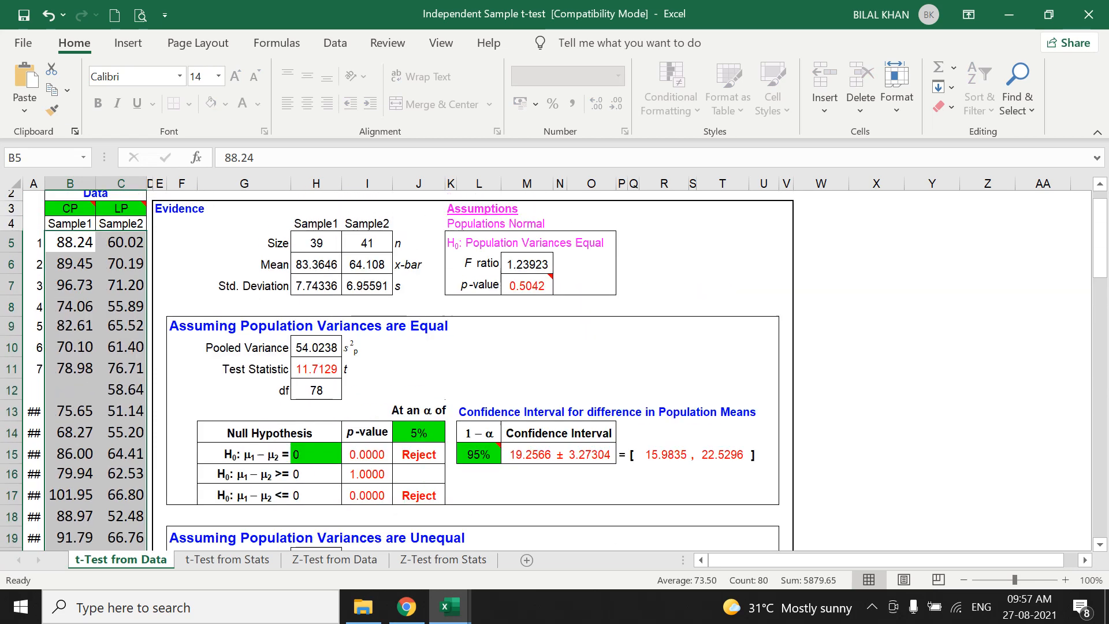
scroll(555, 370, up, 1)
click(527, 311)
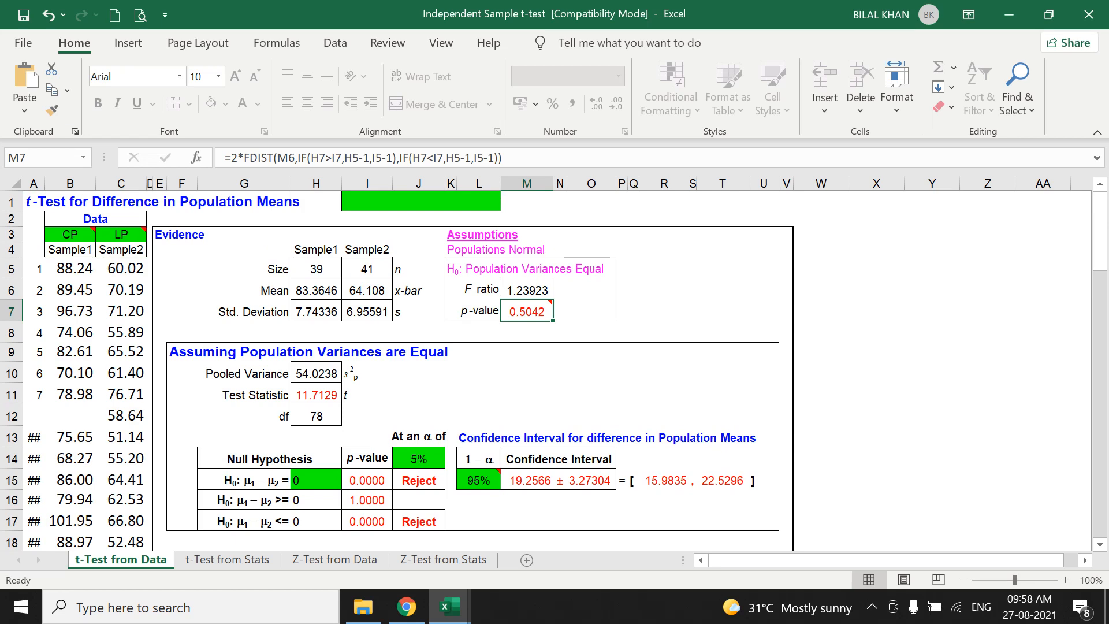
scroll(554, 370, down, 2)
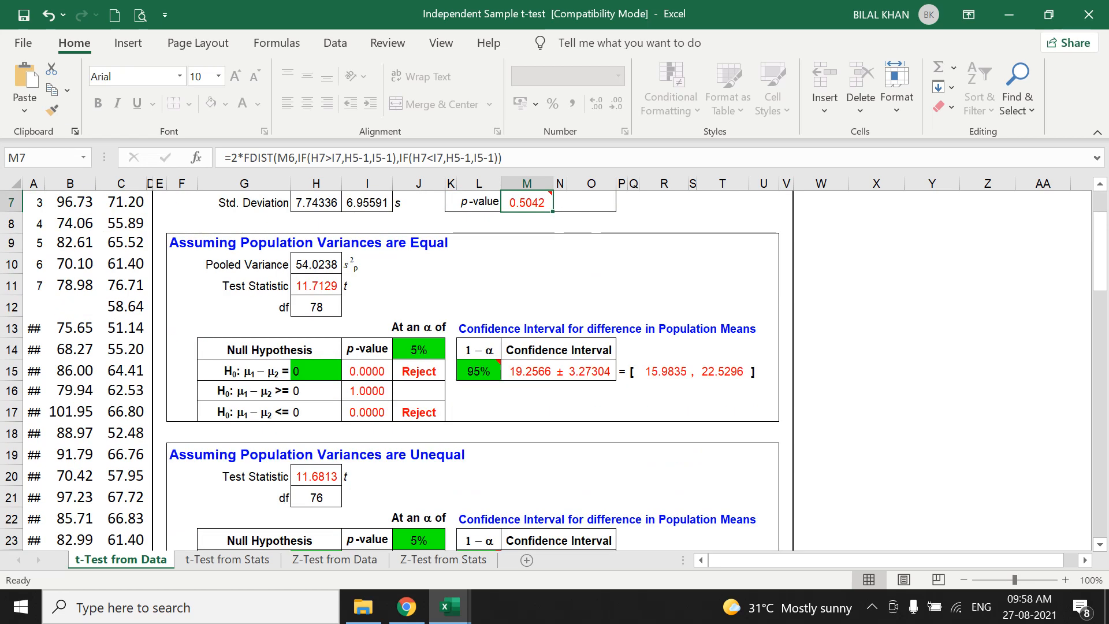
scroll(555, 369, up, 2)
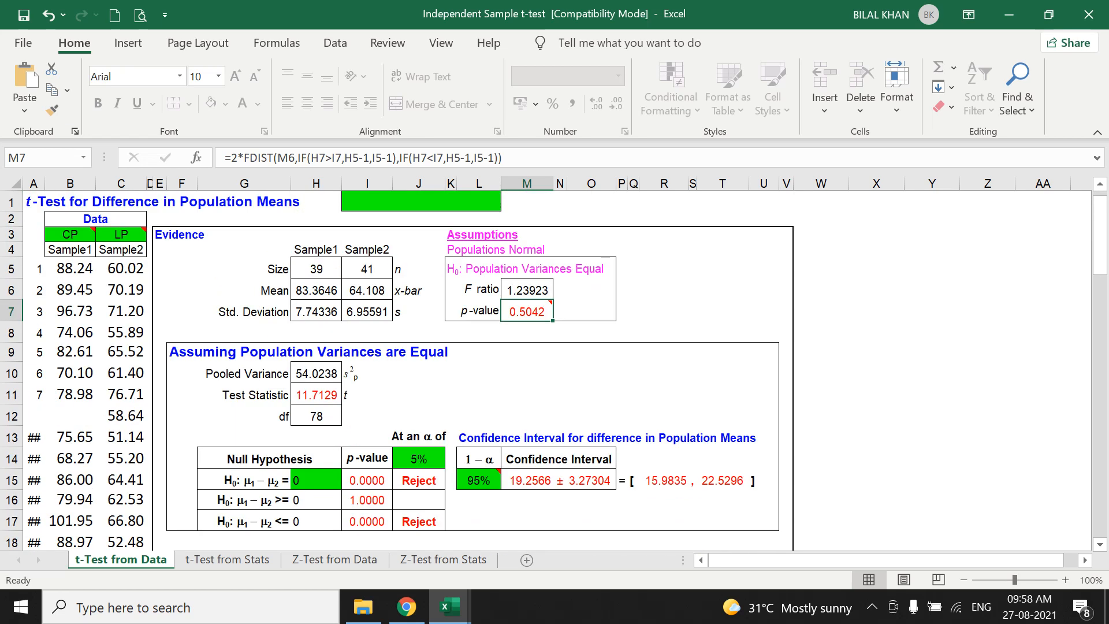
Read the note on the p-value in M7 and compare the equal-variances section with the unequal-variances section.
mouse_move(527, 312)
drag(404, 394, 693, 394)
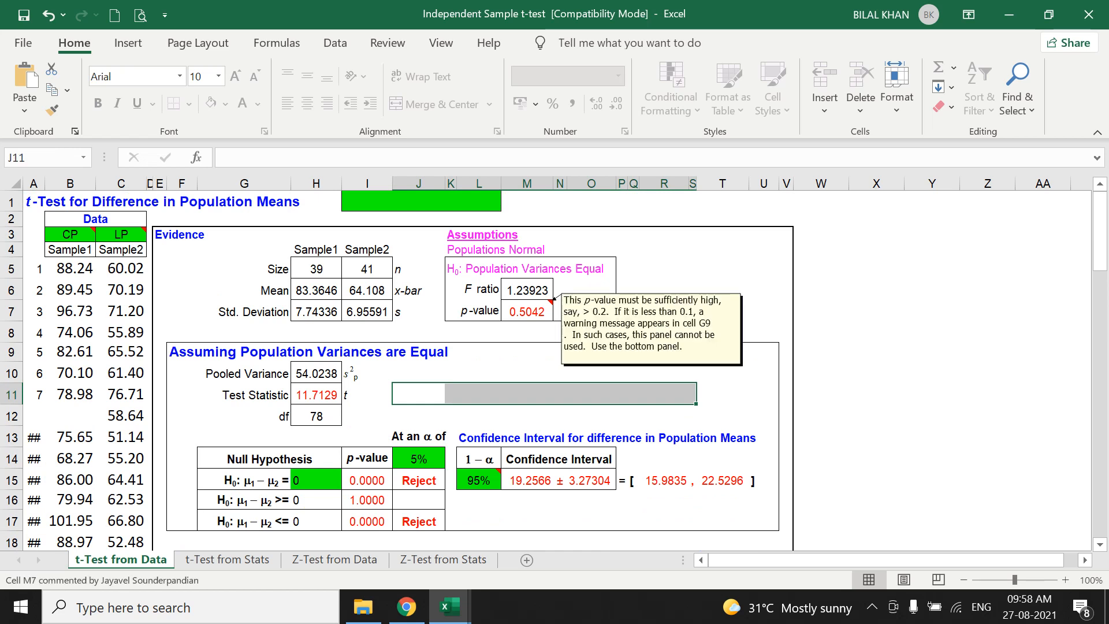
click(536, 310)
drag(404, 394, 742, 394)
scroll(471, 370, down, 5)
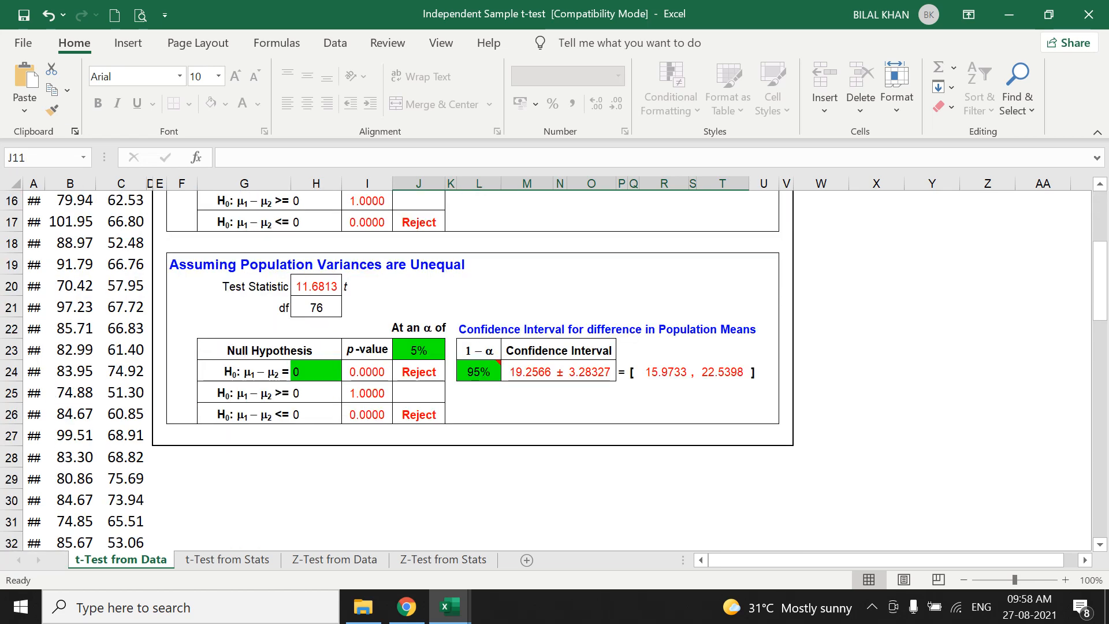
scroll(535, 323, up, 5)
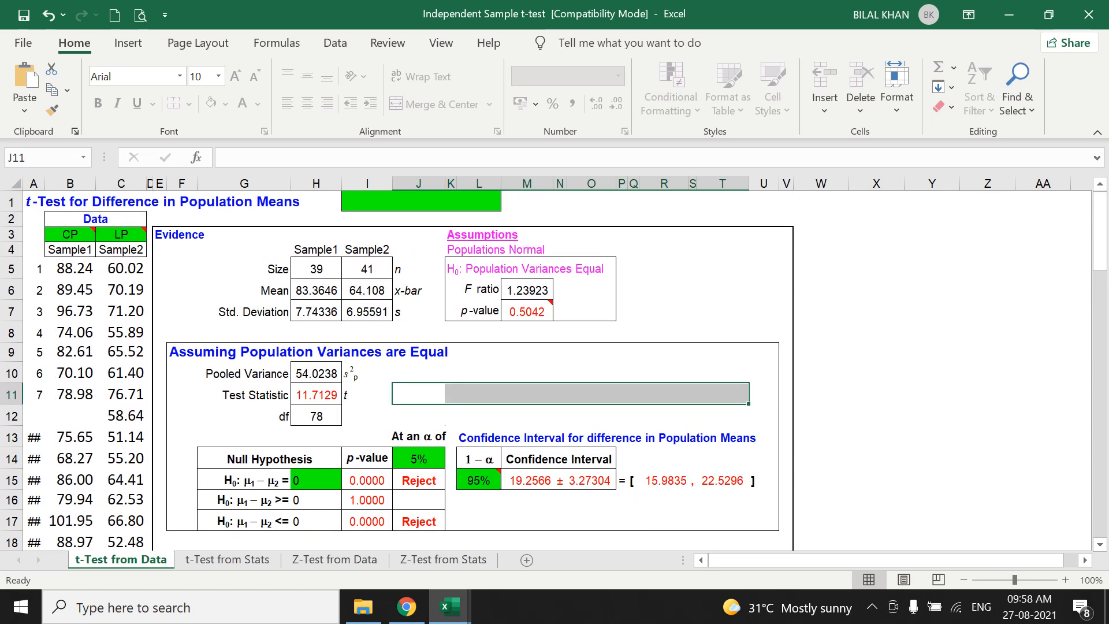
mouse_move(534, 311)
click(527, 312)
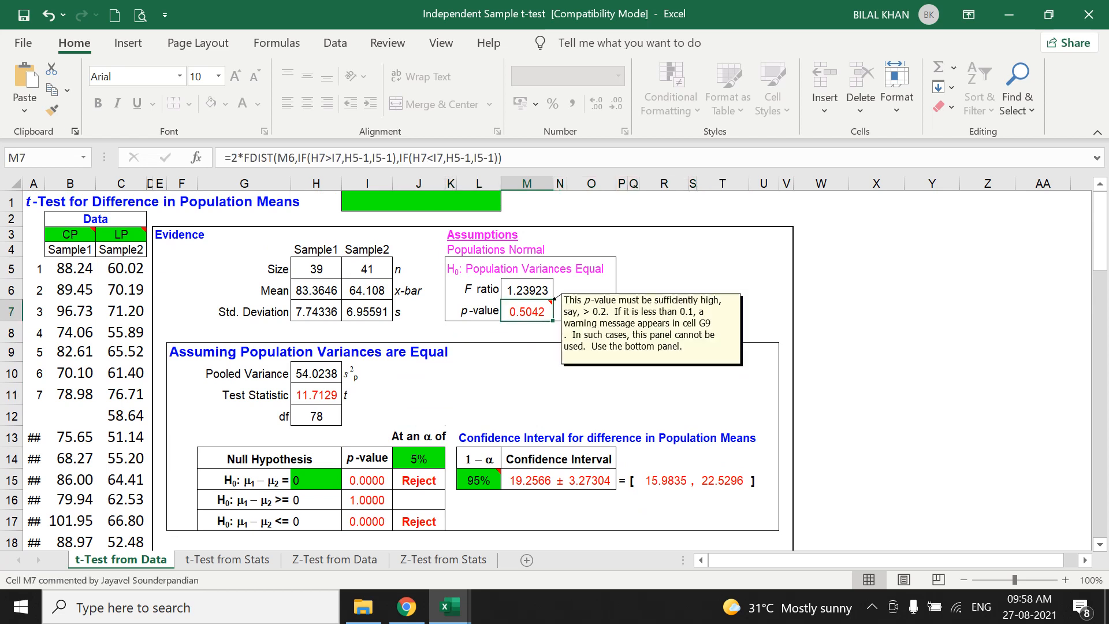
Use the note on M7 to determine whether the equal-variances or the unequal-variances section applies.
drag(454, 395, 681, 396)
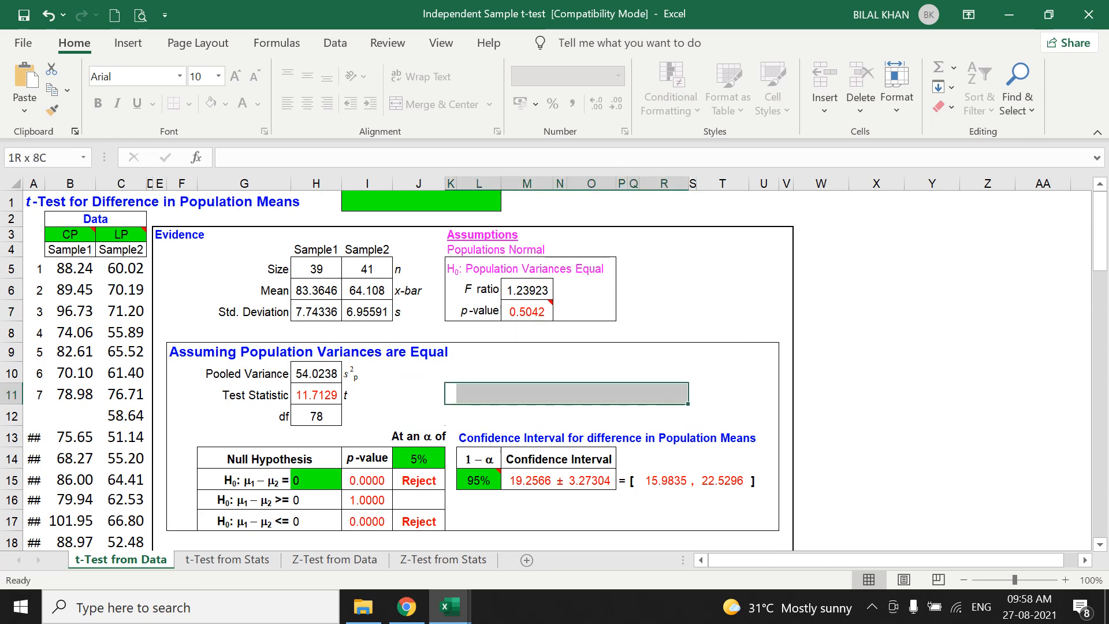
scroll(566, 393, down, 3)
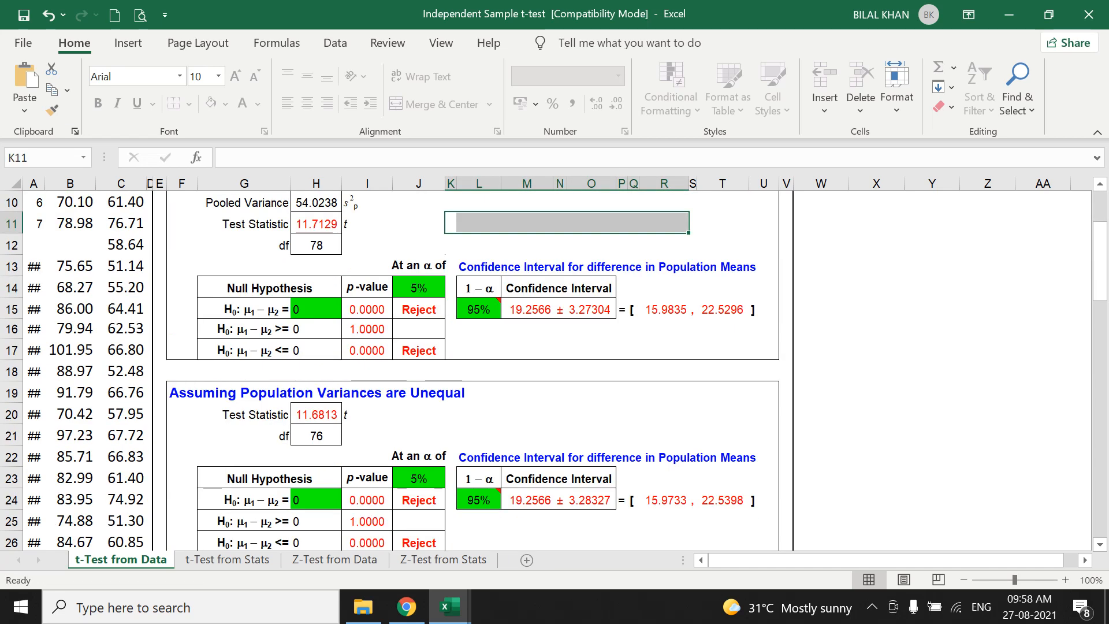
scroll(566, 370, up, 2)
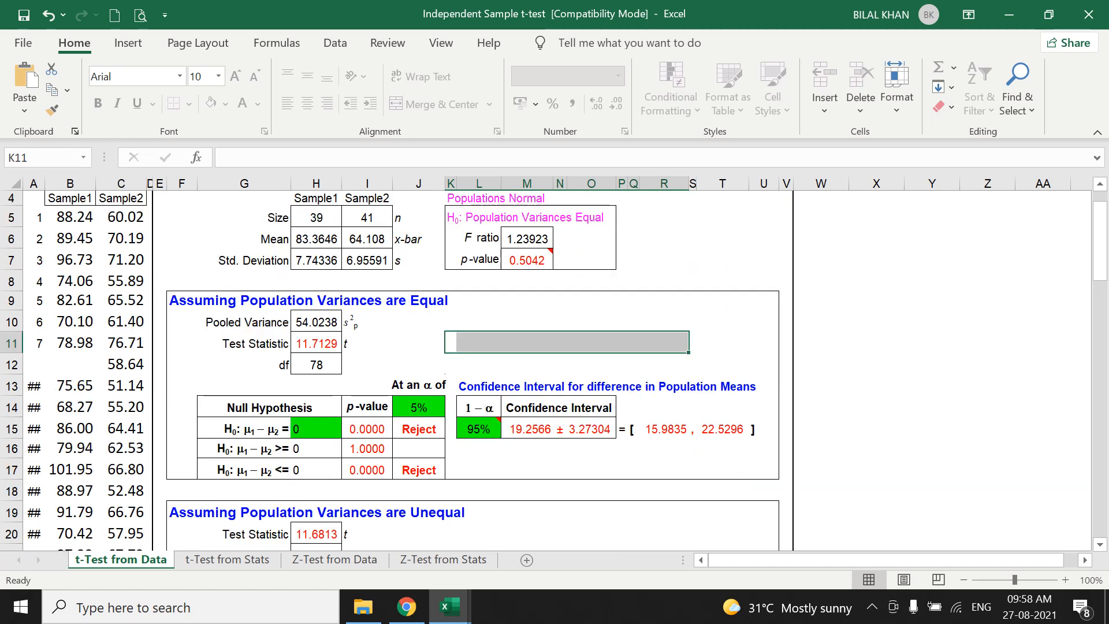
click(479, 364)
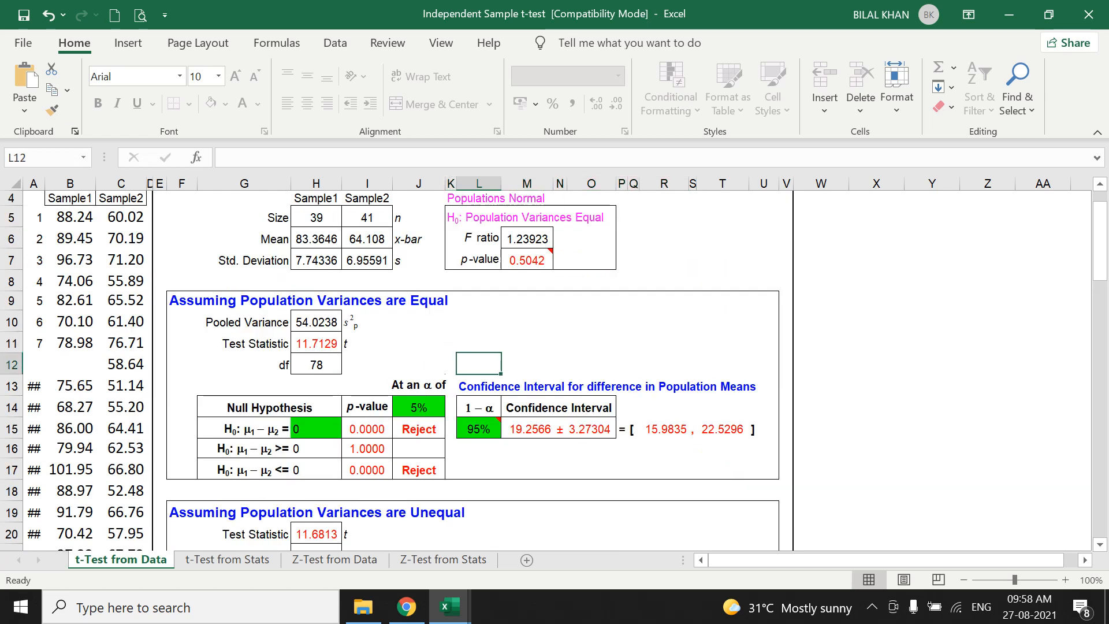
mouse_move(540, 257)
drag(479, 343, 731, 342)
mouse_move(527, 260)
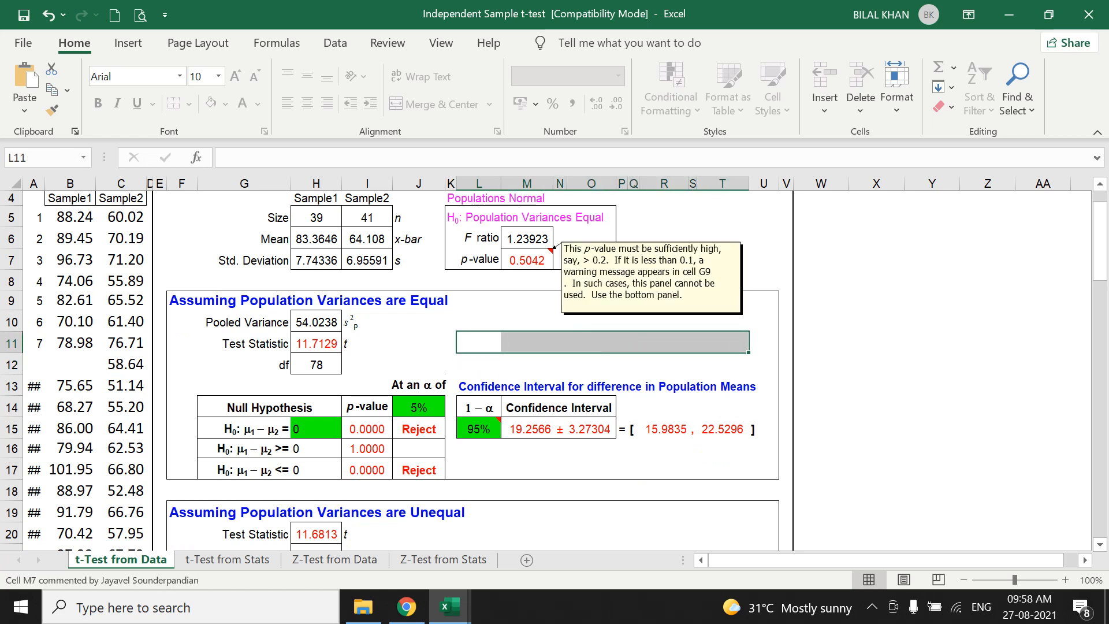
mouse_move(554, 248)
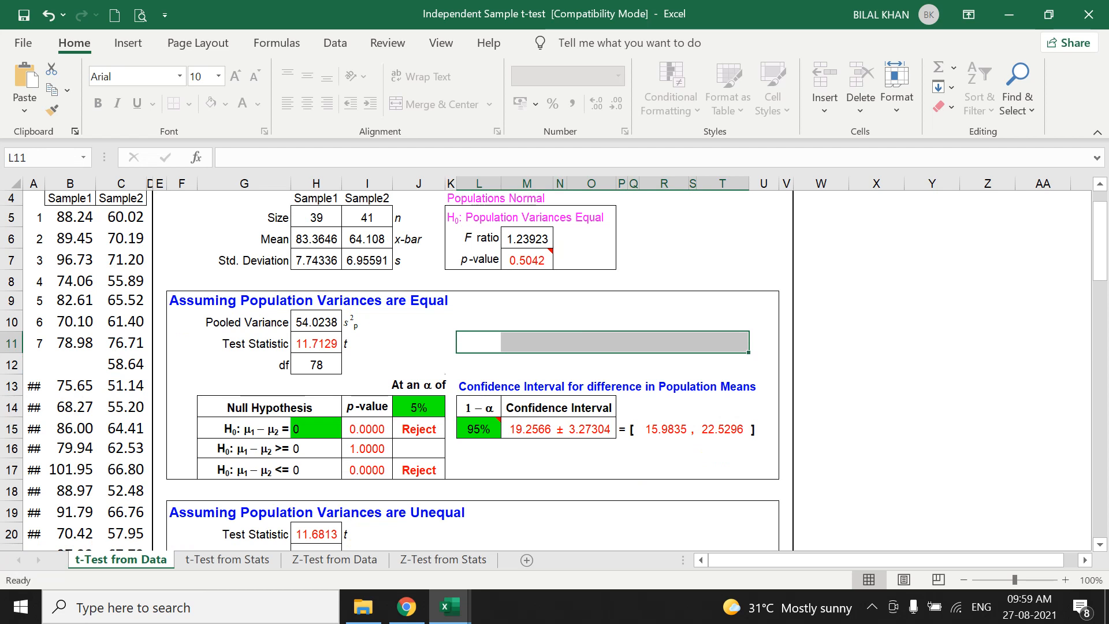
click(526, 321)
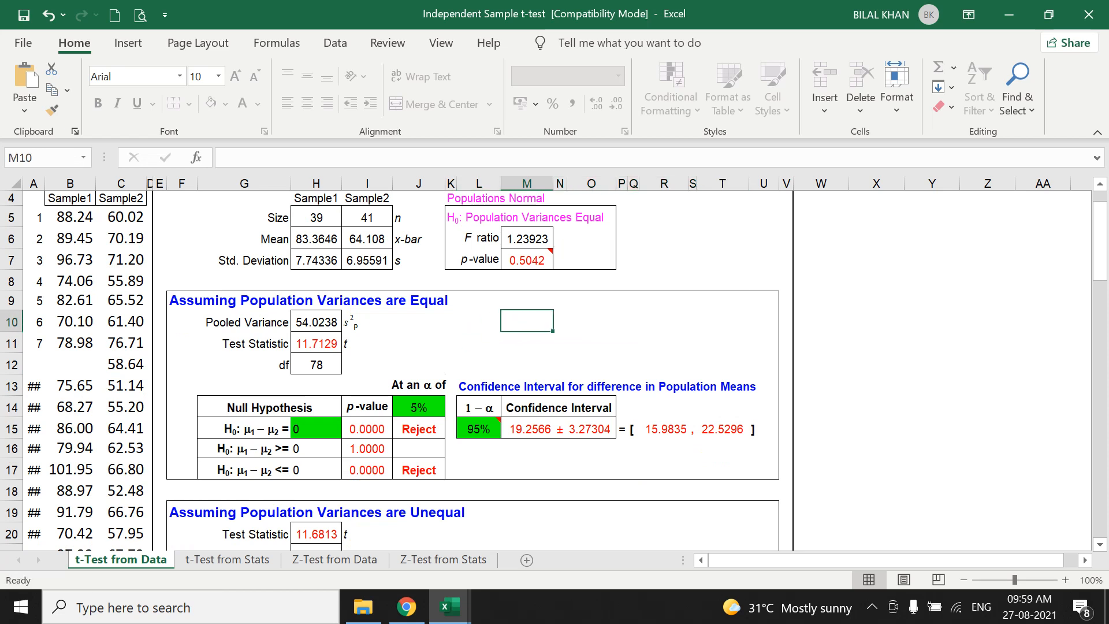
Review the sample sizes in H5 and I5, the mean in H6 and the equal-variances test statistic in H11.
scroll(553, 370, up, 1)
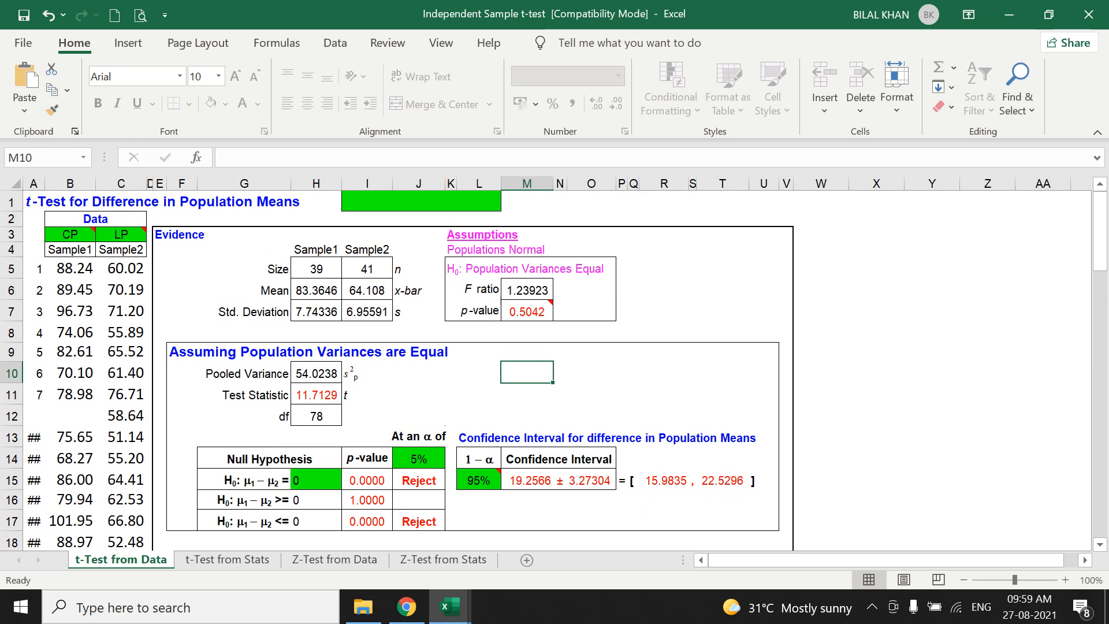
click(316, 269)
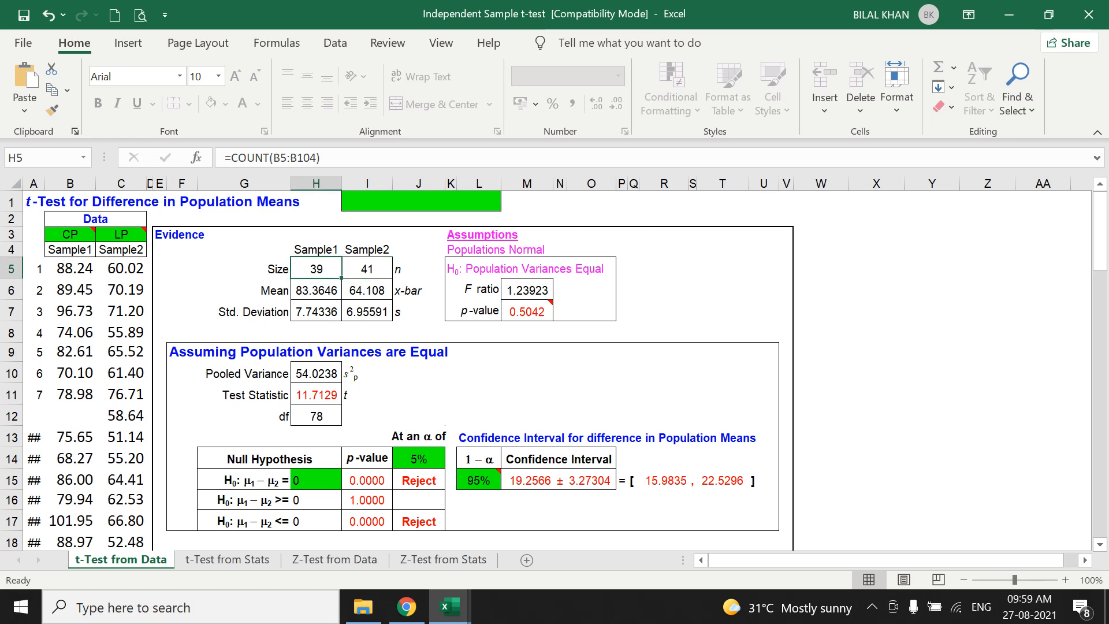
click(367, 268)
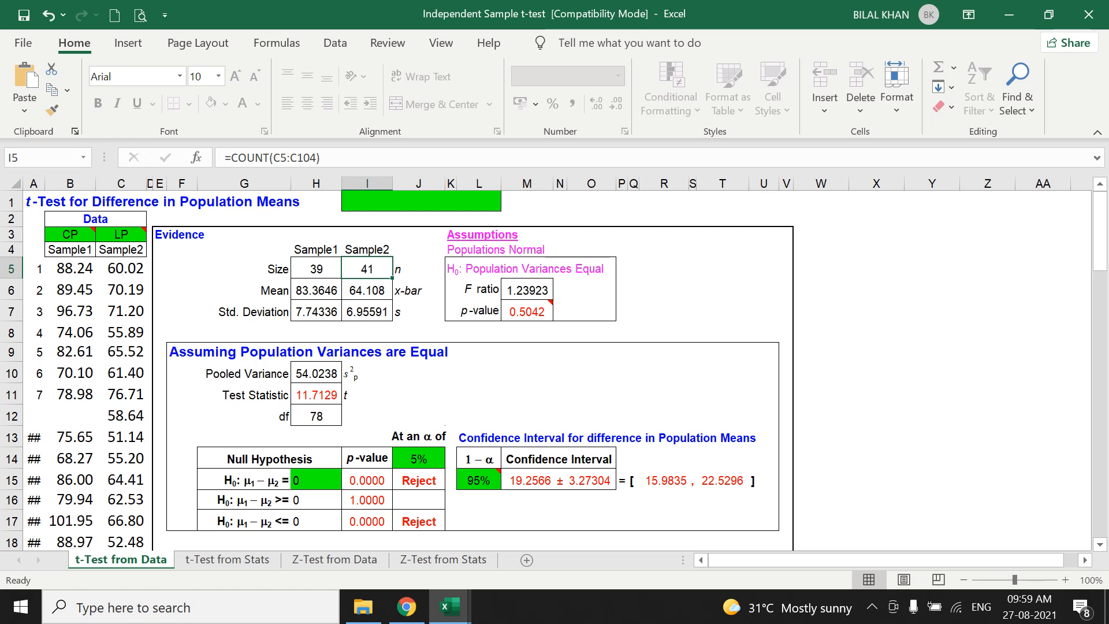
click(316, 290)
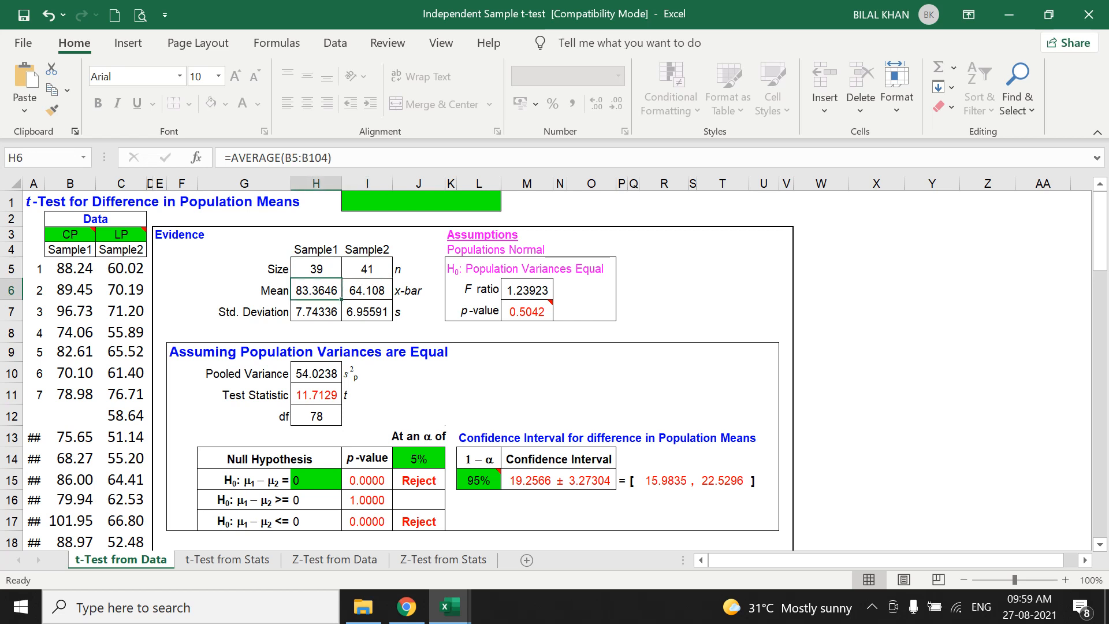
scroll(555, 370, down, 1)
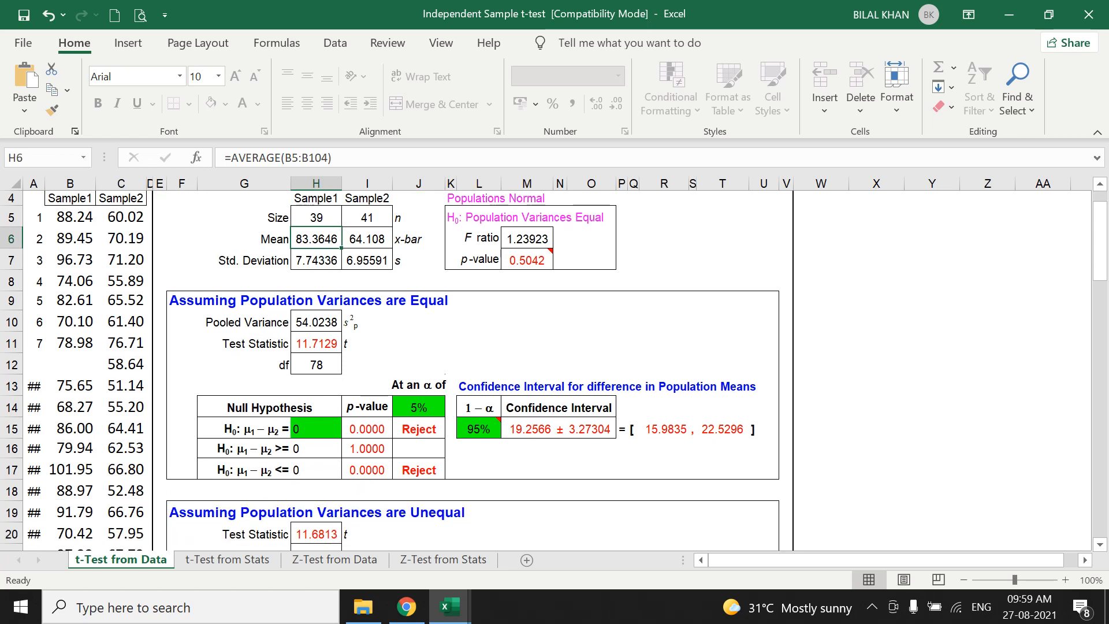
click(316, 344)
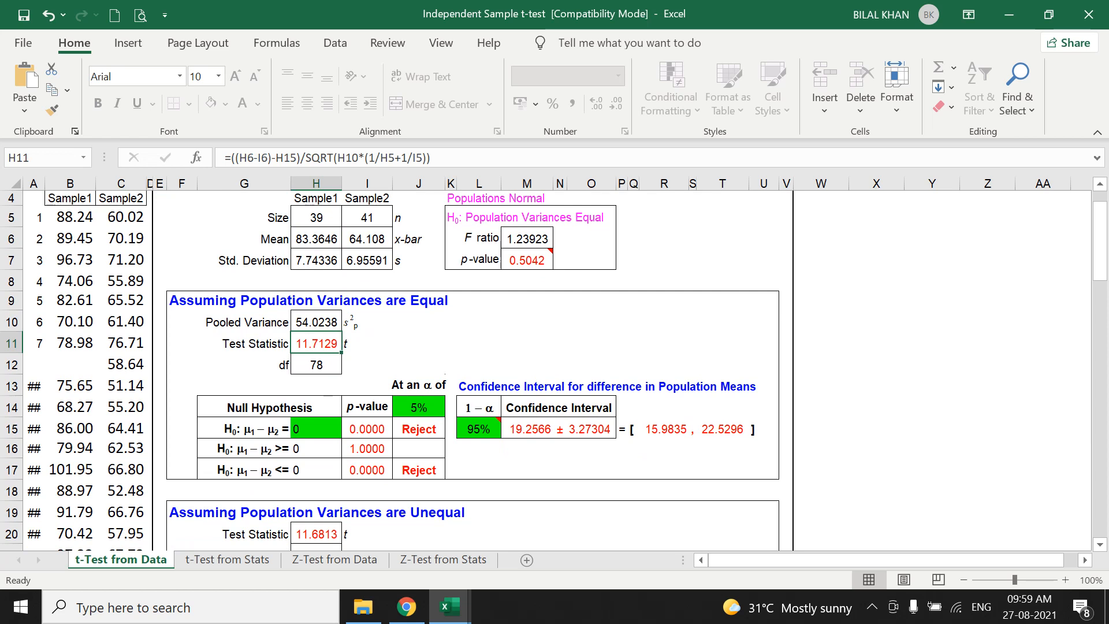
Examine the p-value in I15 and decision in J15 for the null hypothesis μ1 − μ2 = 0 under equal variances.
scroll(555, 370, up, 1)
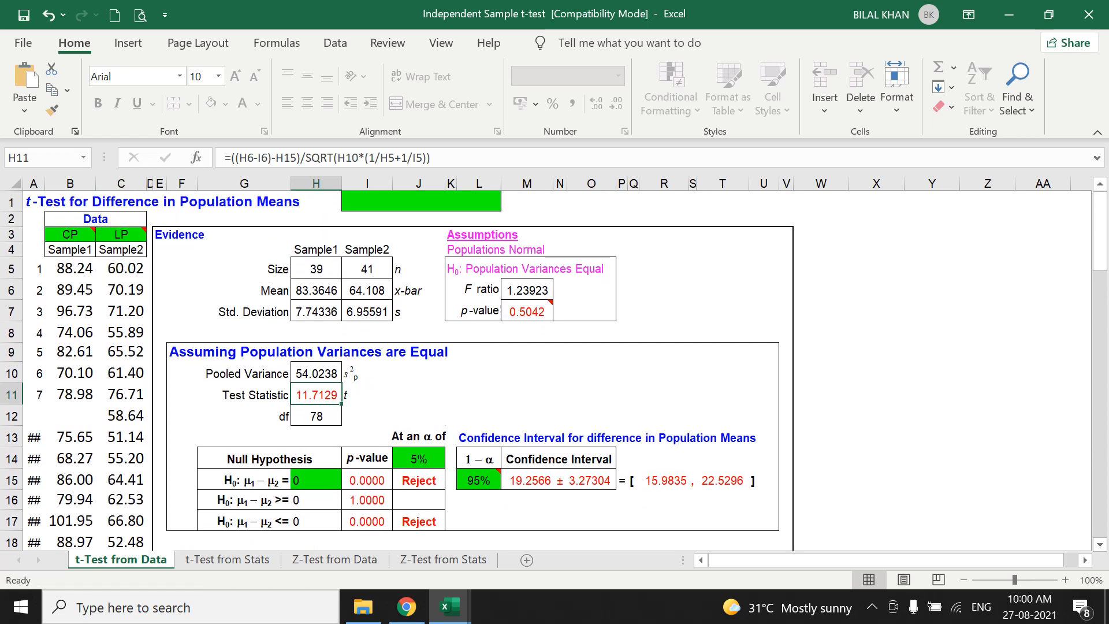
mouse_move(97, 226)
mouse_move(146, 225)
scroll(555, 370, down, 2)
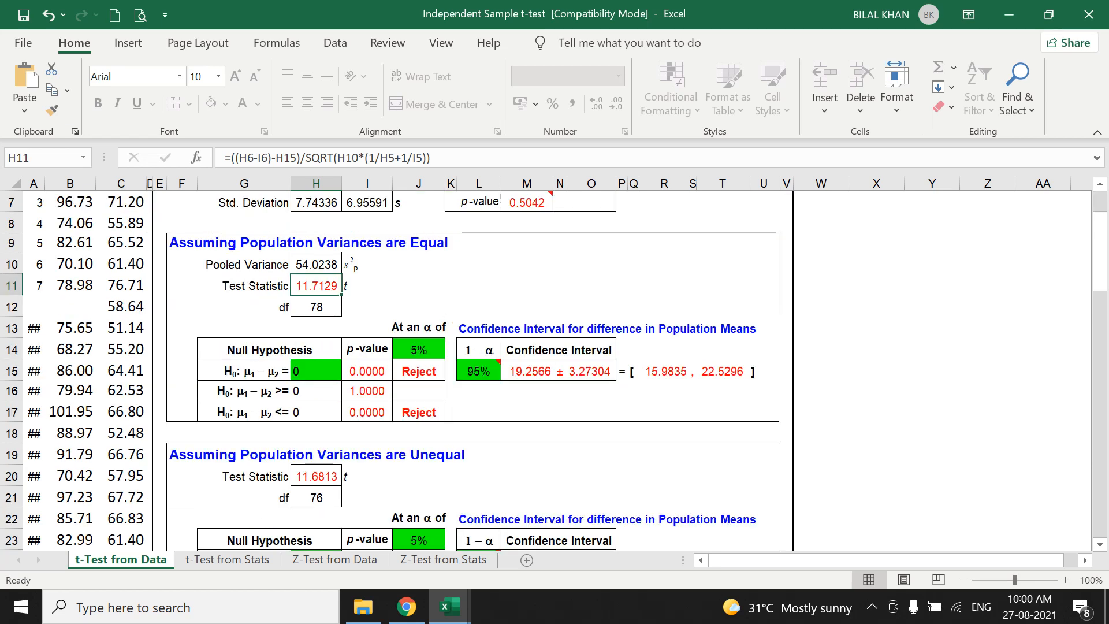
click(419, 371)
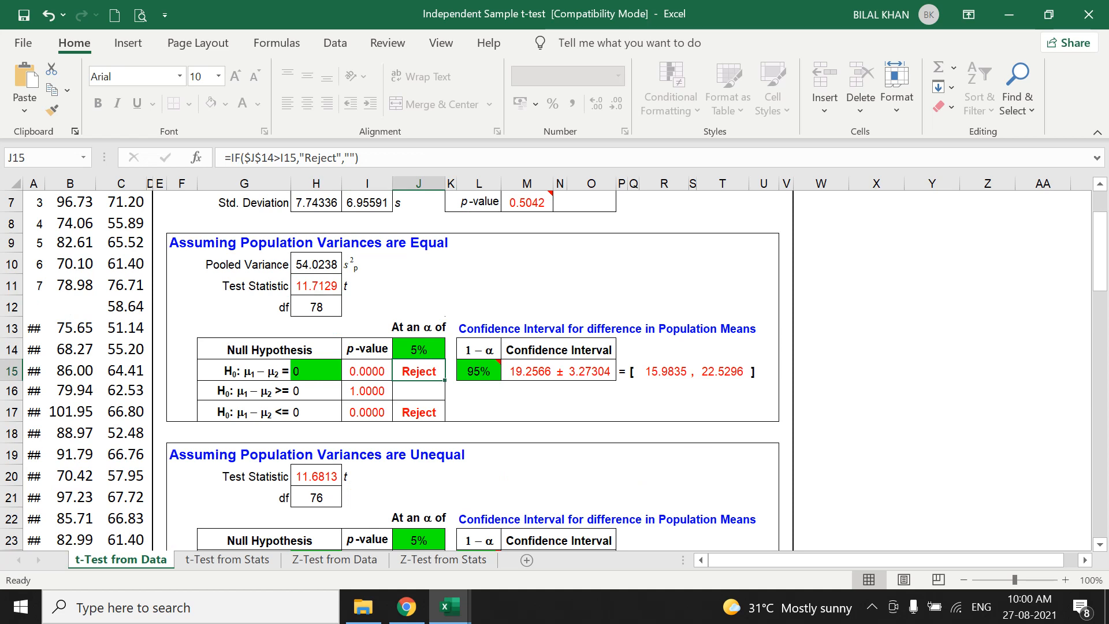
click(367, 371)
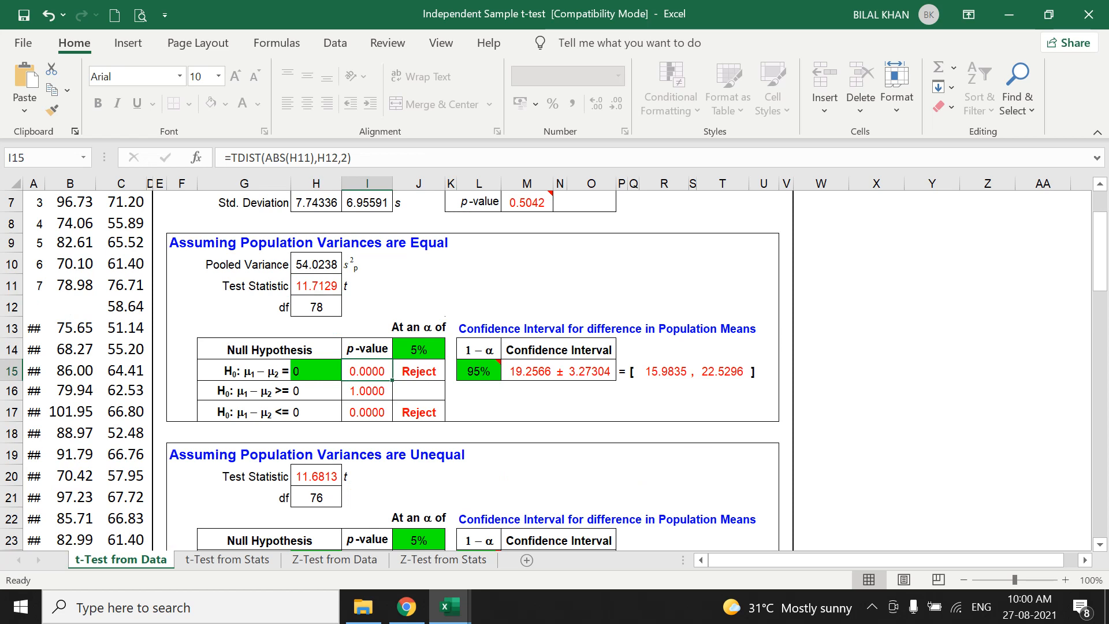
drag(244, 371, 316, 371)
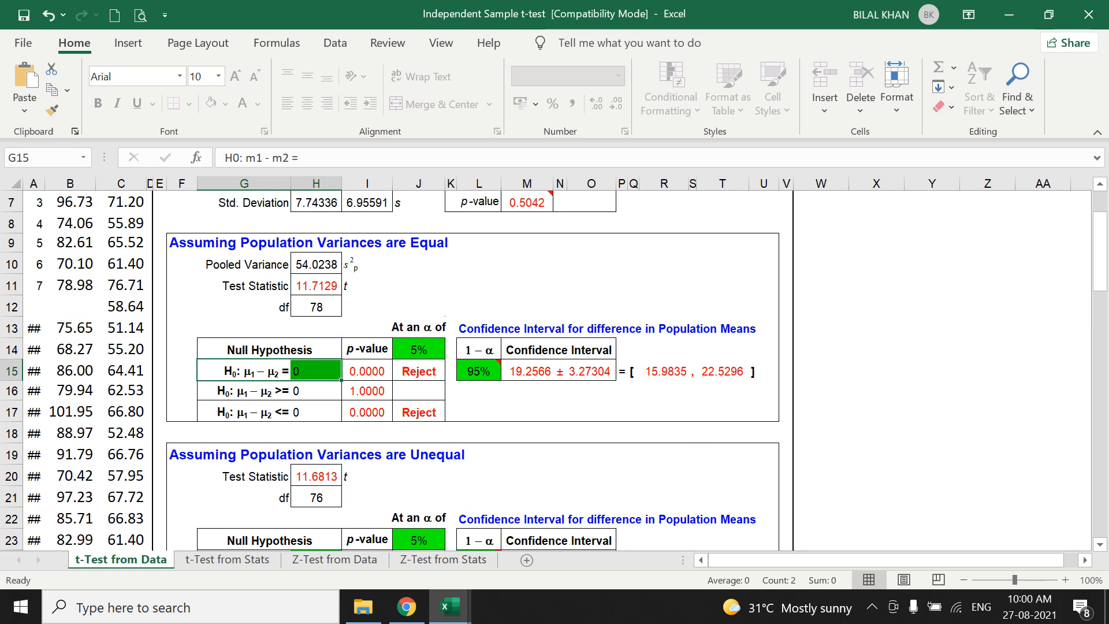
click(419, 371)
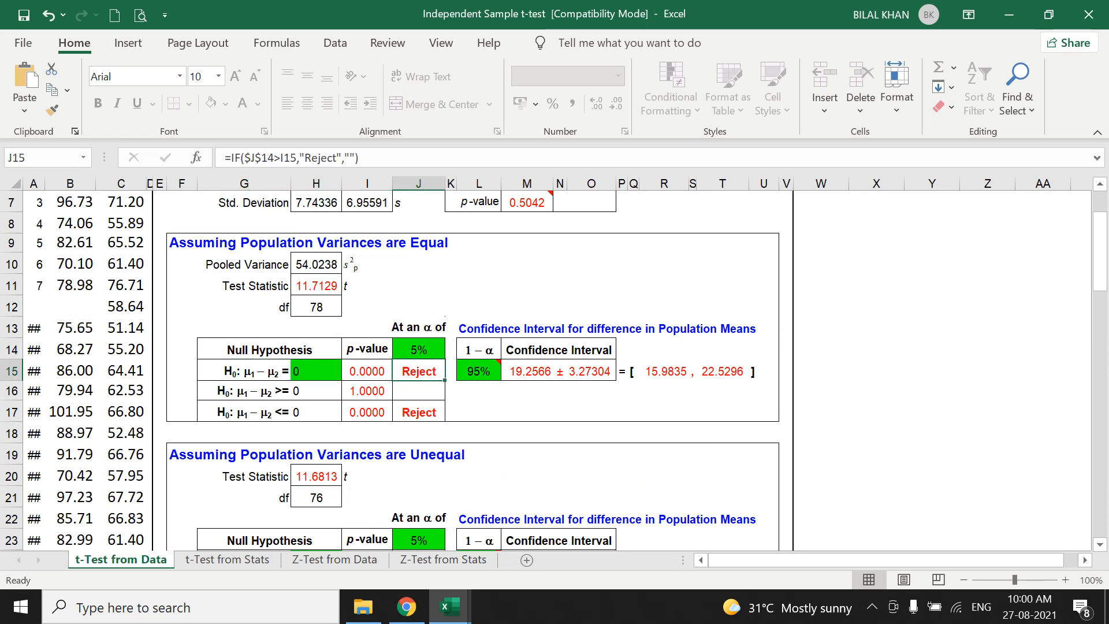
click(244, 371)
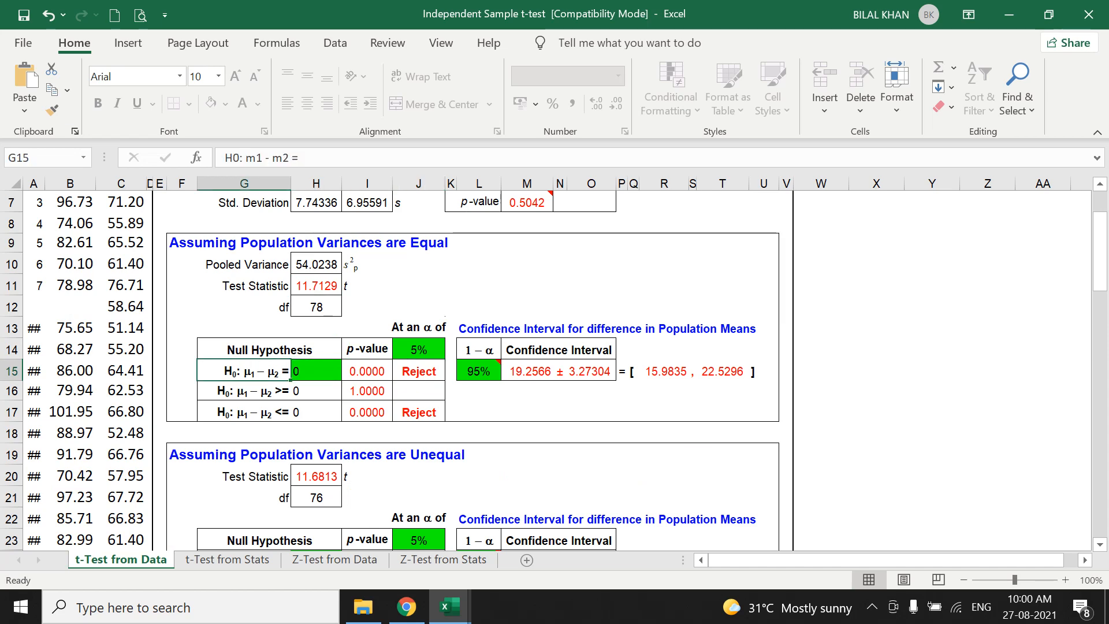
Relate the equal-variances hypothesis row G15:J15 to the CP and LP sample labels.
scroll(549, 370, up, 2)
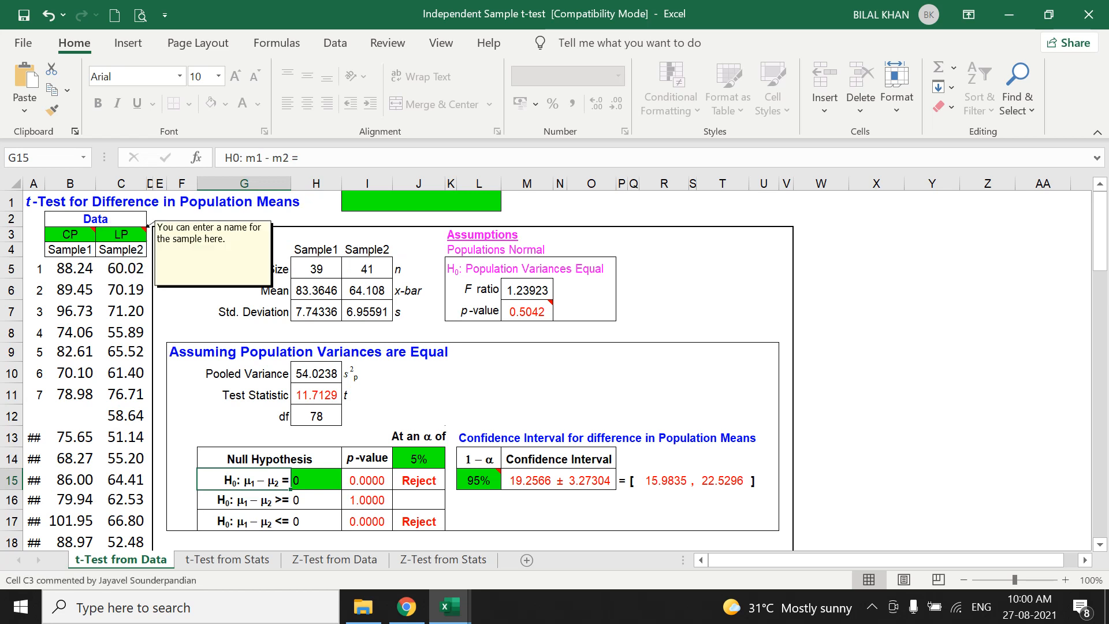
scroll(555, 370, down, 2)
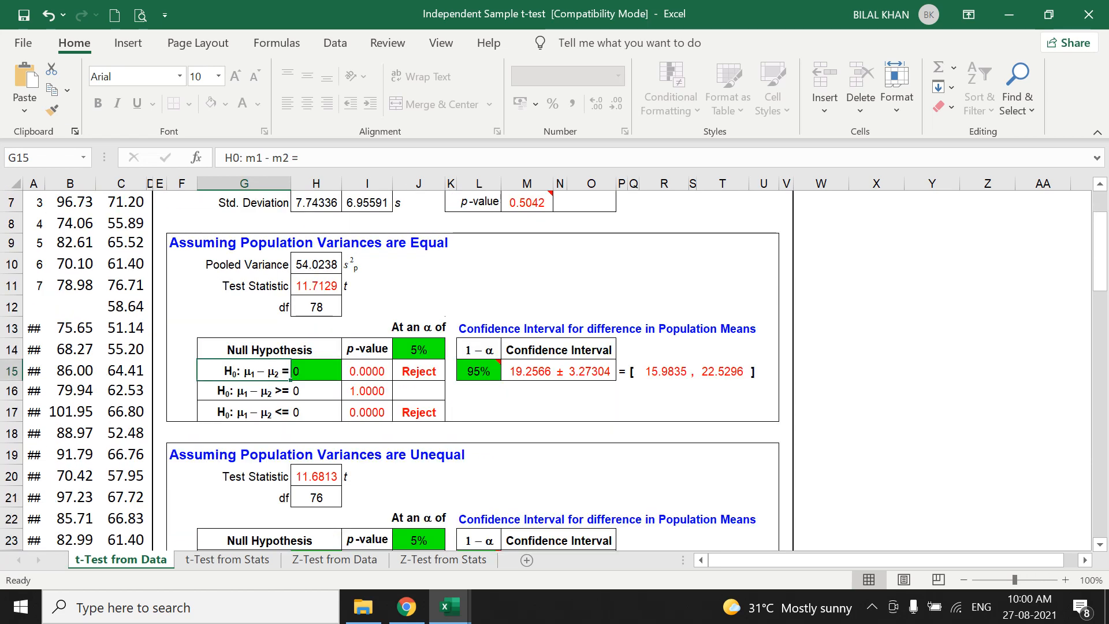
click(419, 371)
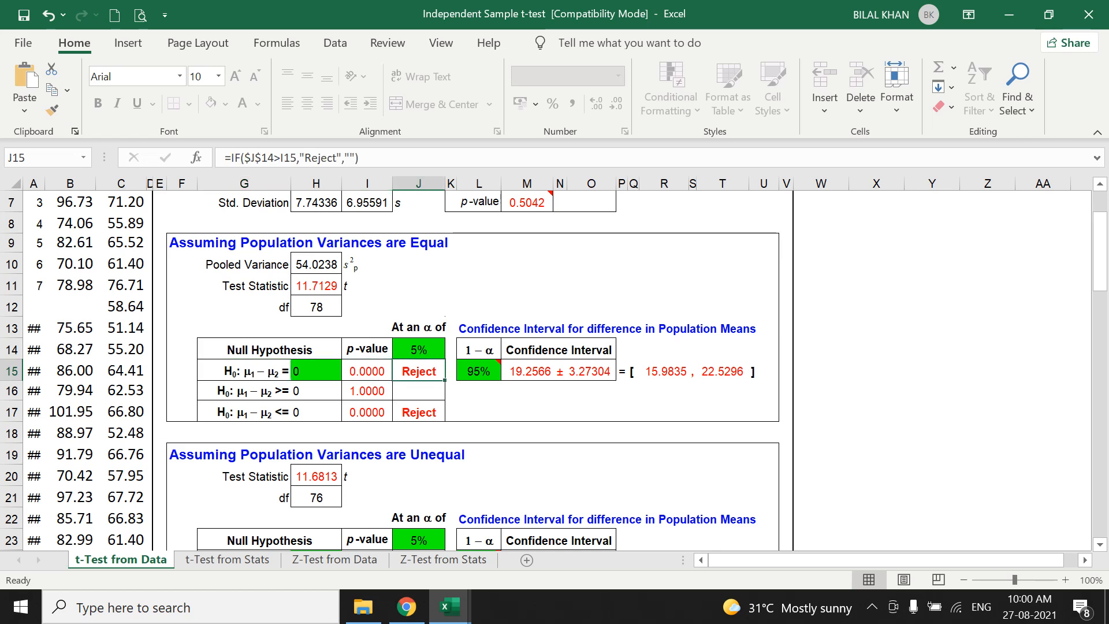
drag(243, 371, 427, 371)
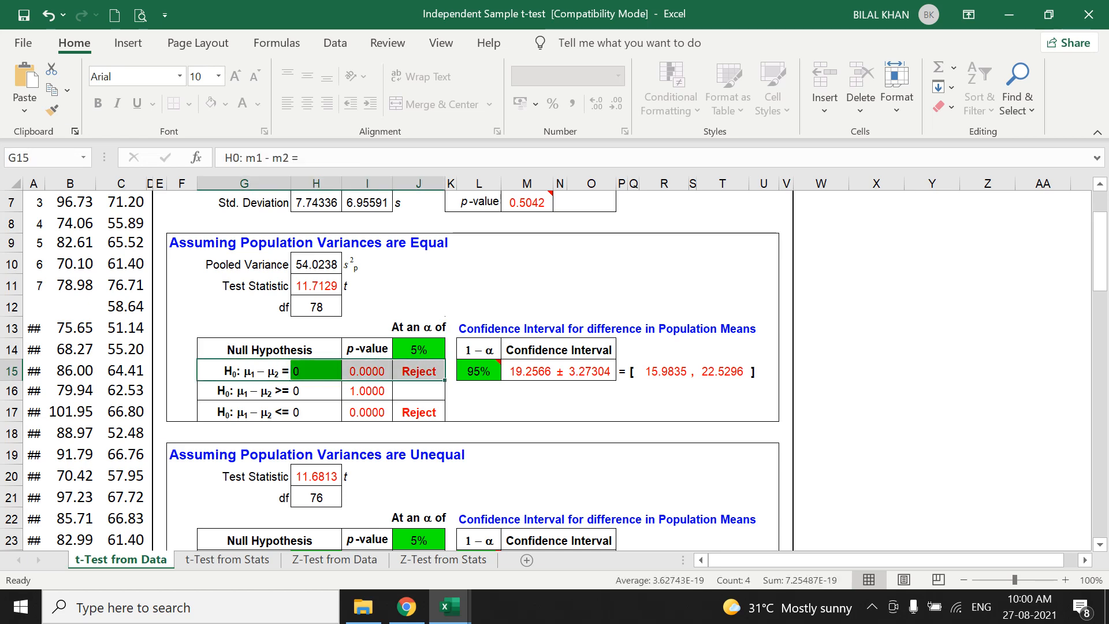
scroll(554, 370, up, 2)
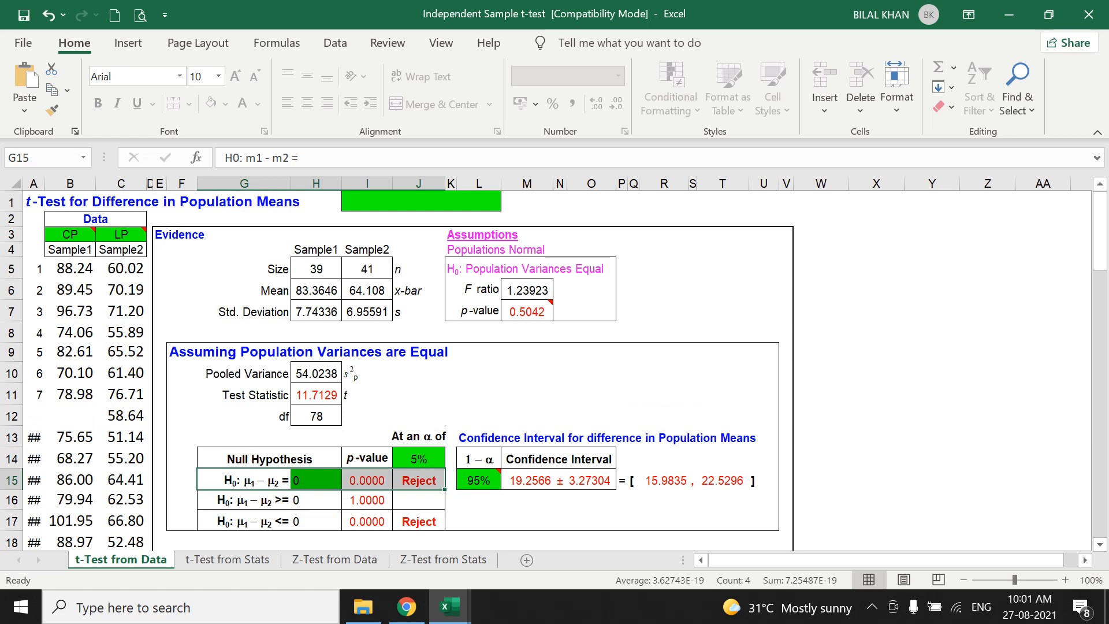
Compare the two sample means in H6 and I6 and relate them to the test decision in J15.
click(316, 291)
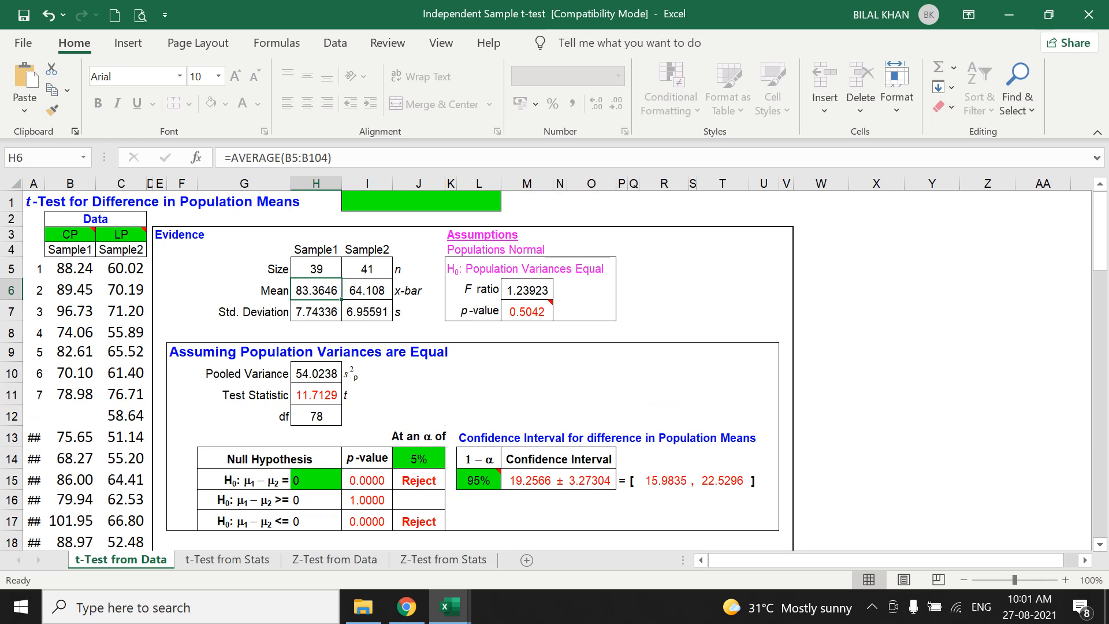
key(shift+Right)
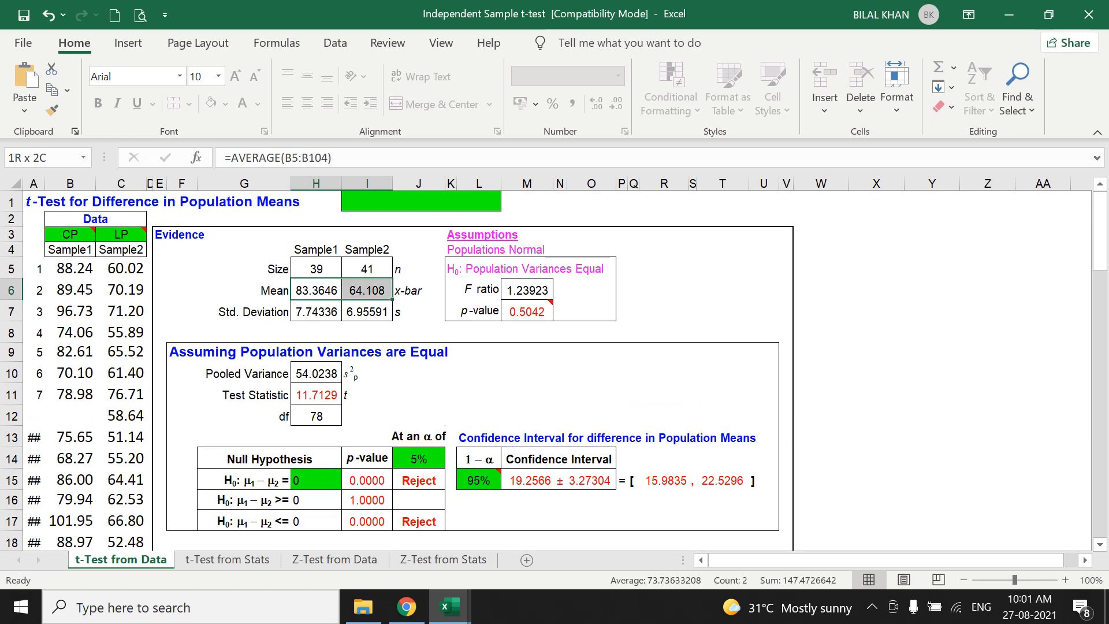
key(shift+Left)
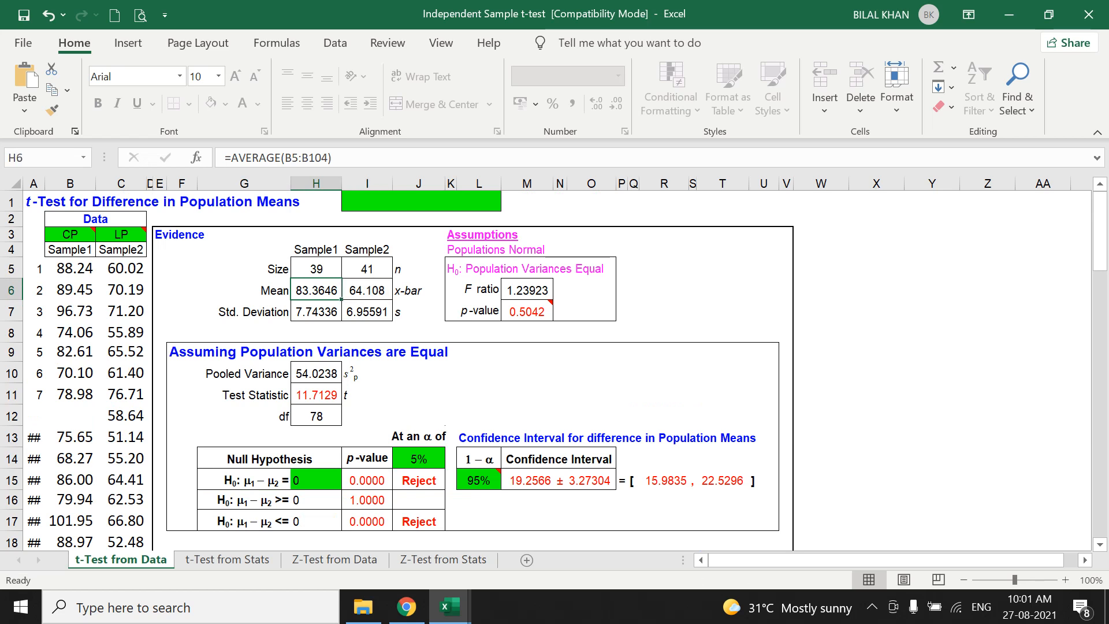
key(shift+Right)
click(316, 290)
click(419, 480)
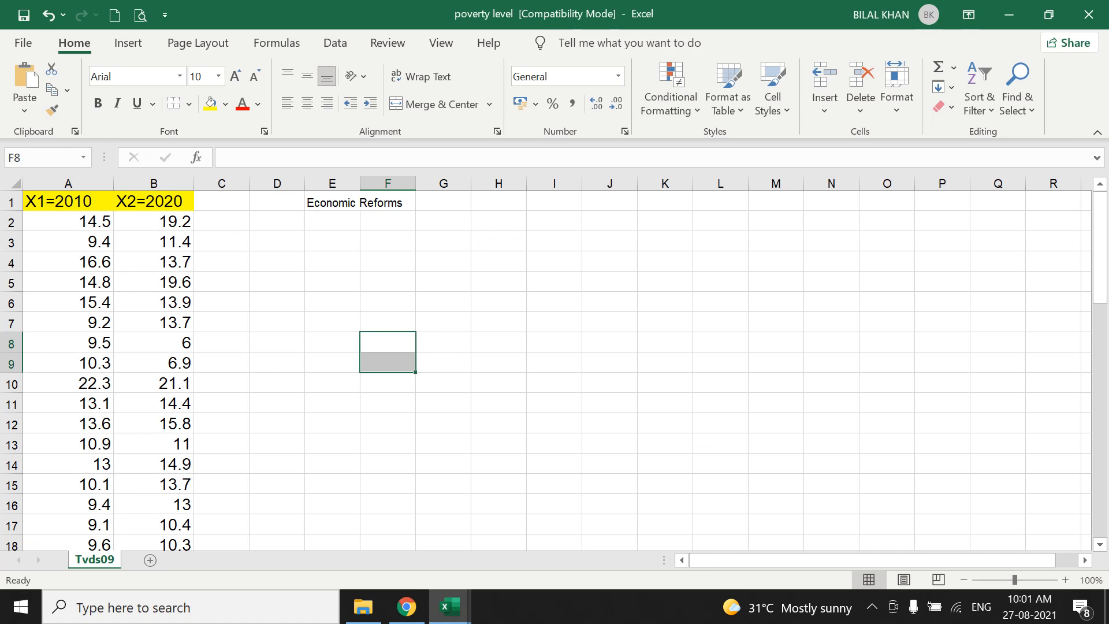
In the poverty level workbook, fill the Economic Reforms heading in E1:F1 with yellow and widen column E slightly.
drag(332, 203, 388, 202)
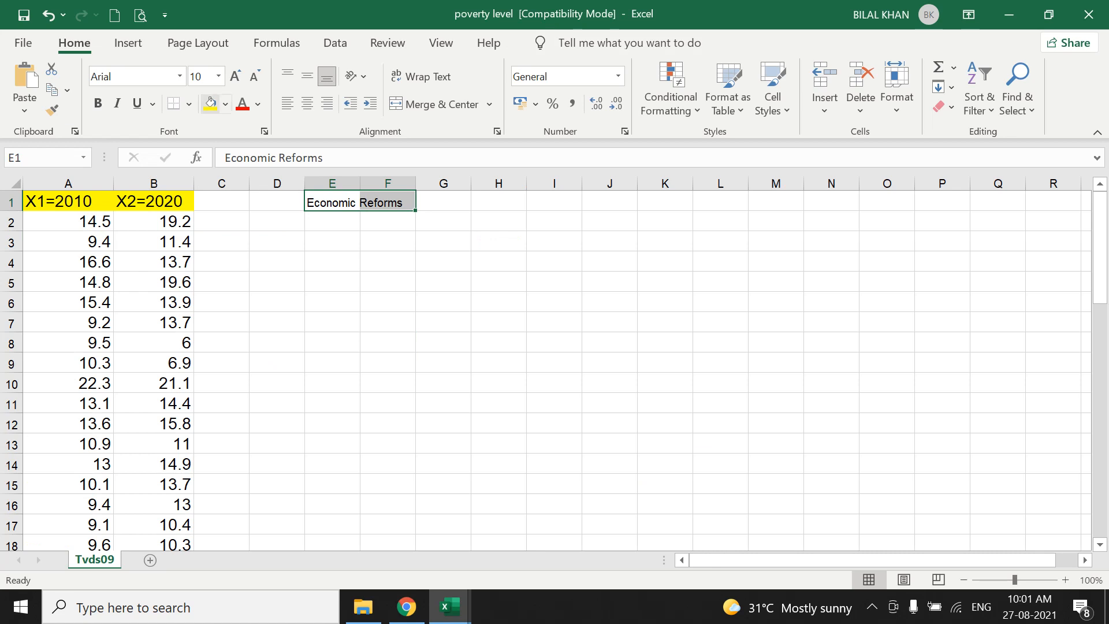
click(210, 104)
click(457, 276)
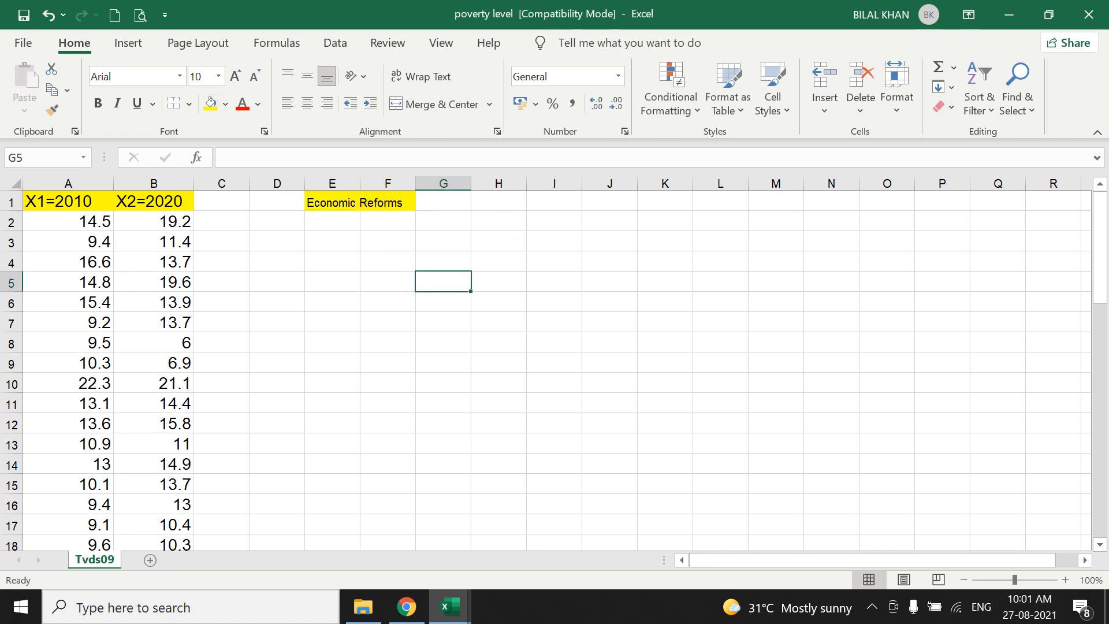
drag(360, 183, 371, 184)
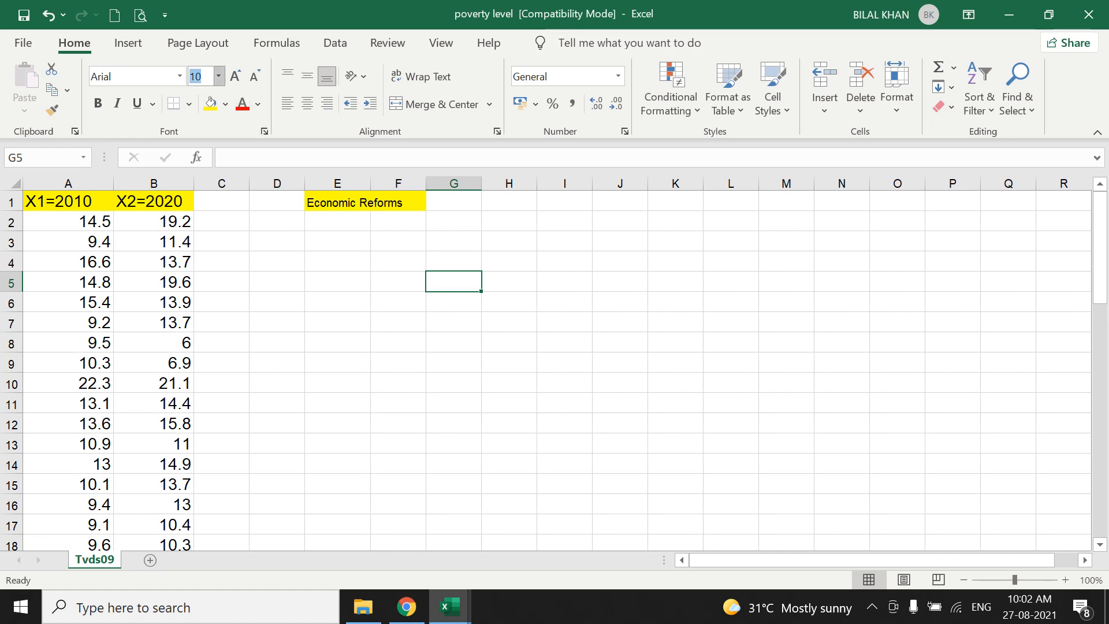
Set the font size of the Economic Reforms heading in E1 to 18.
click(218, 76)
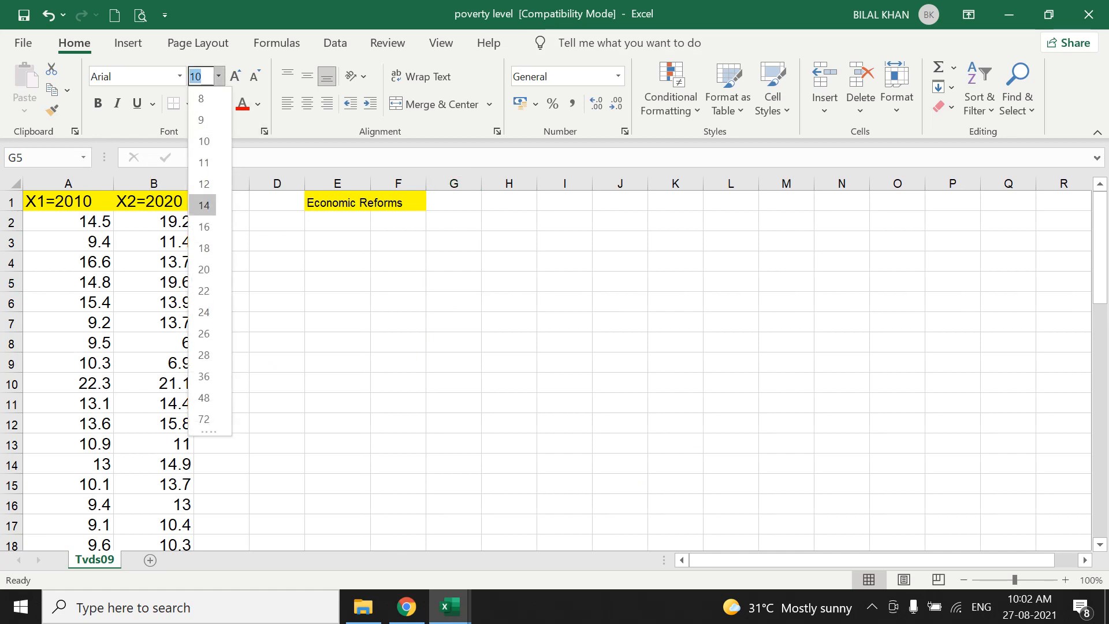
click(239, 202)
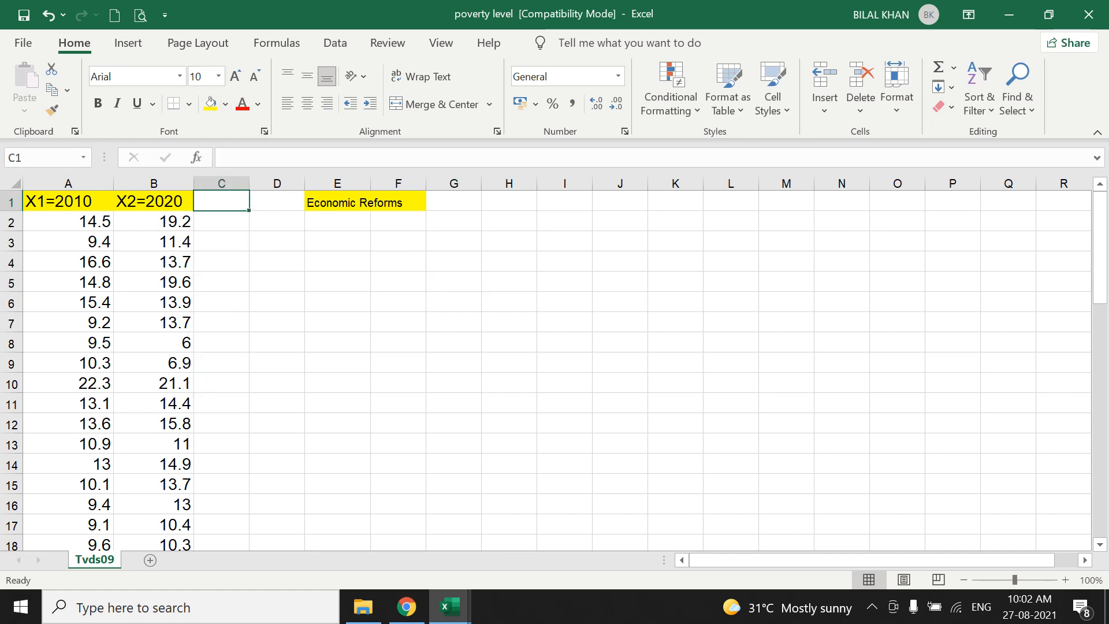
click(341, 202)
click(218, 77)
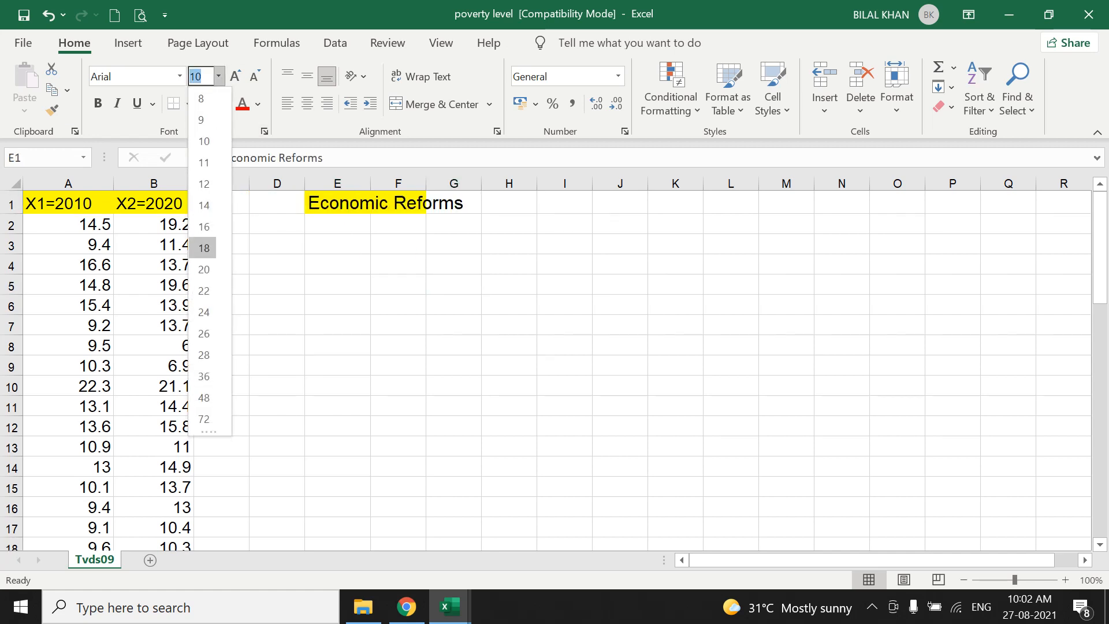
click(204, 248)
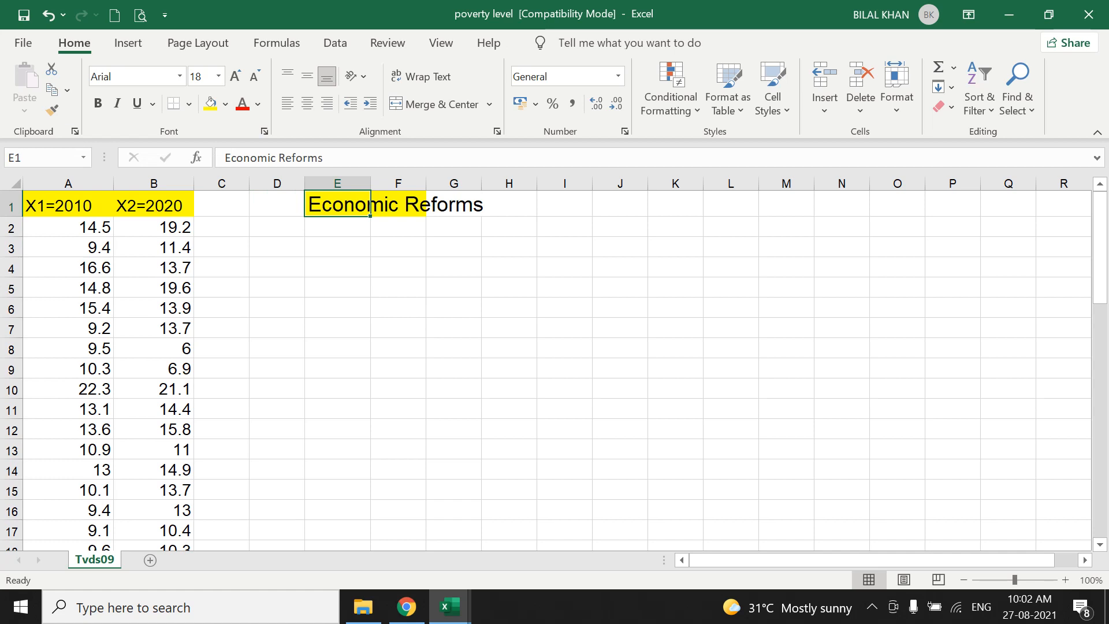
Make the X1=2010 and X2=2020 headings in A1:B1 bold and widen column A.
drag(58, 205, 133, 184)
click(98, 103)
click(419, 307)
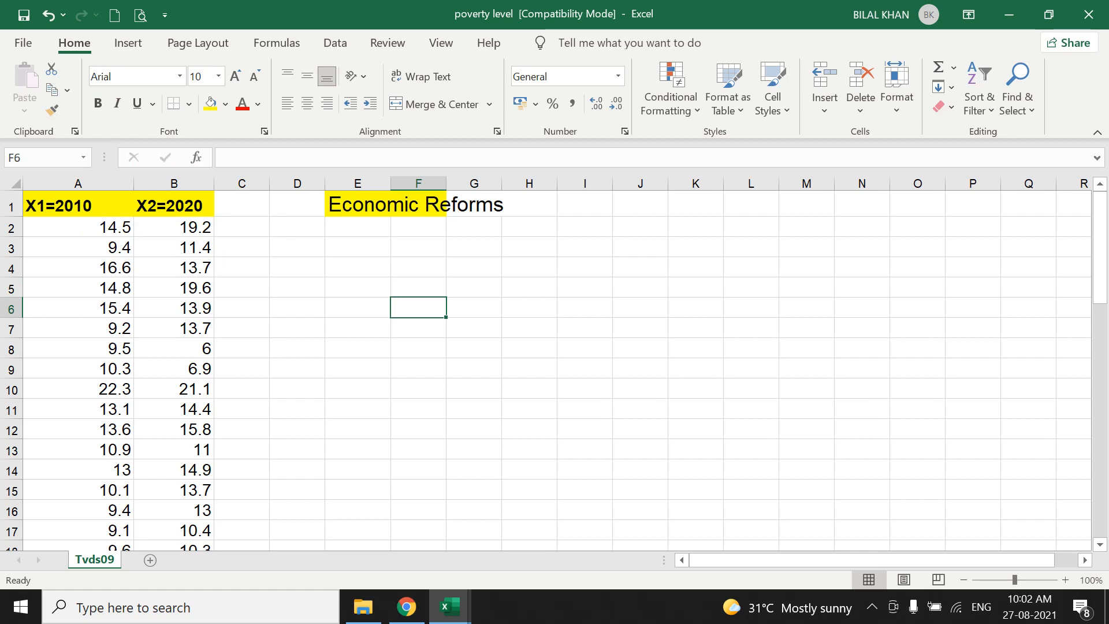
Review the 2010 values in A2:A13 and the X1=2010 and X2=2020 column headings.
drag(78, 227, 78, 449)
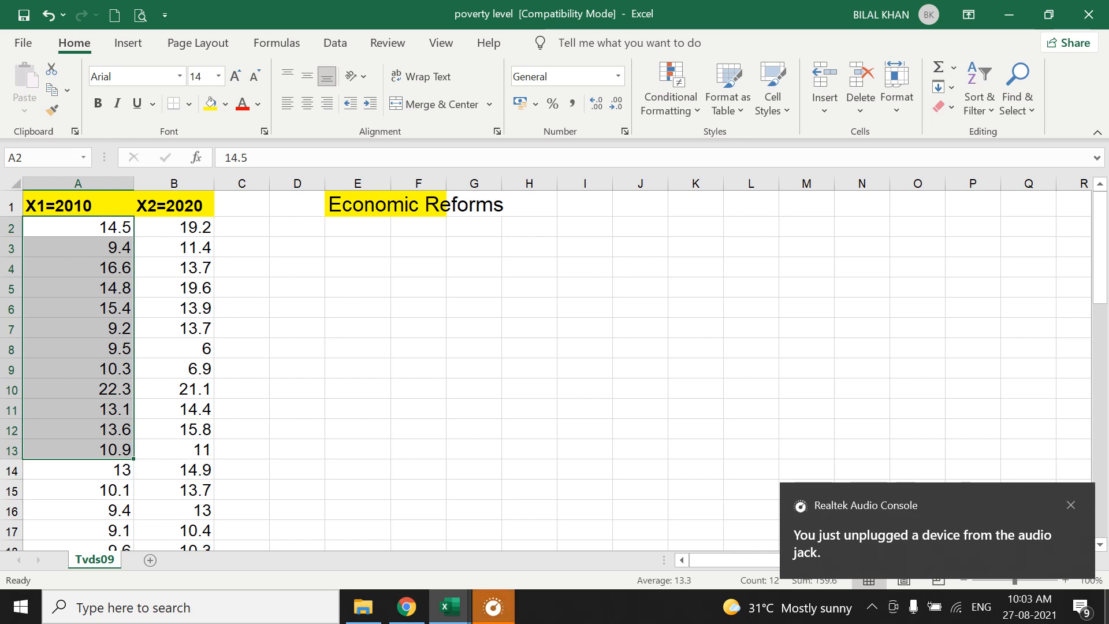
click(1070, 505)
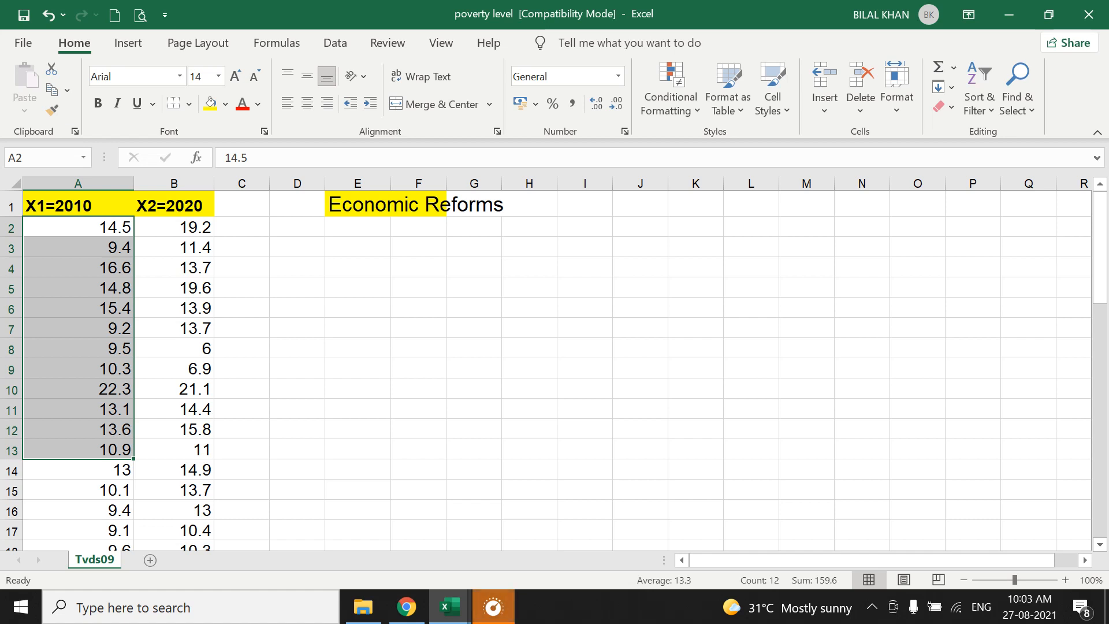
click(78, 205)
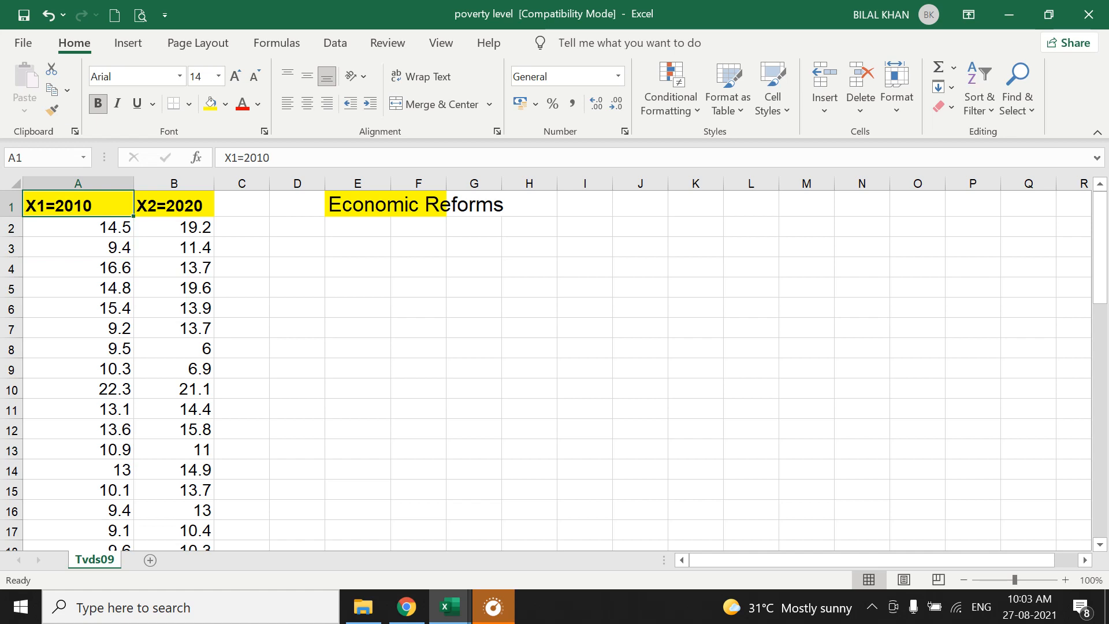
click(174, 204)
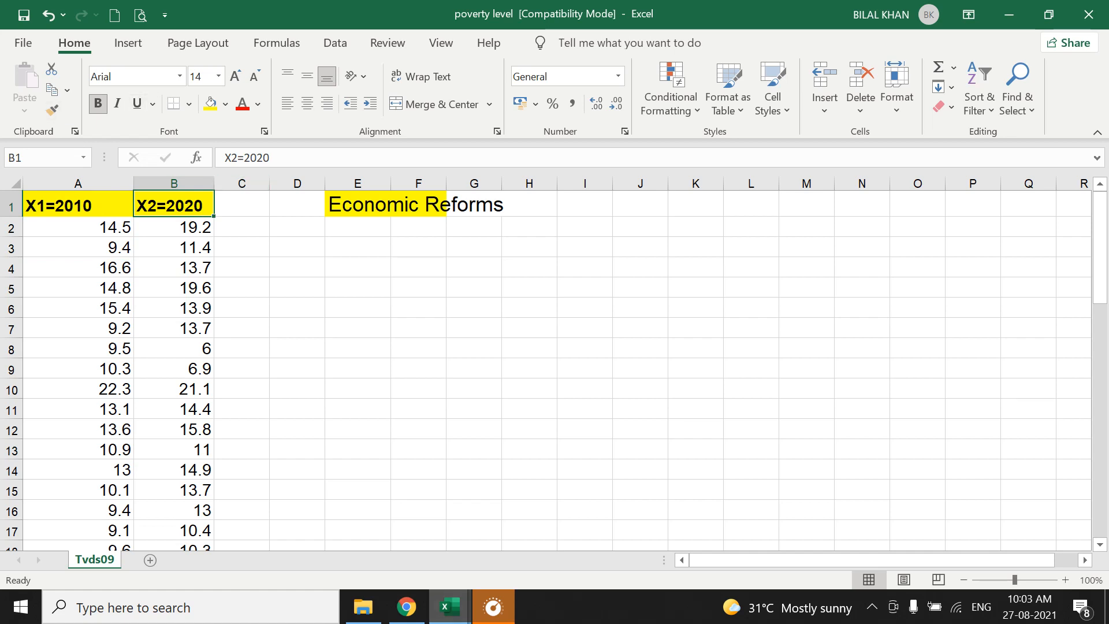
Switch to the Paired Sample t-test workbook and clear the existing sample data in B5:C20.
click(450, 606)
click(278, 526)
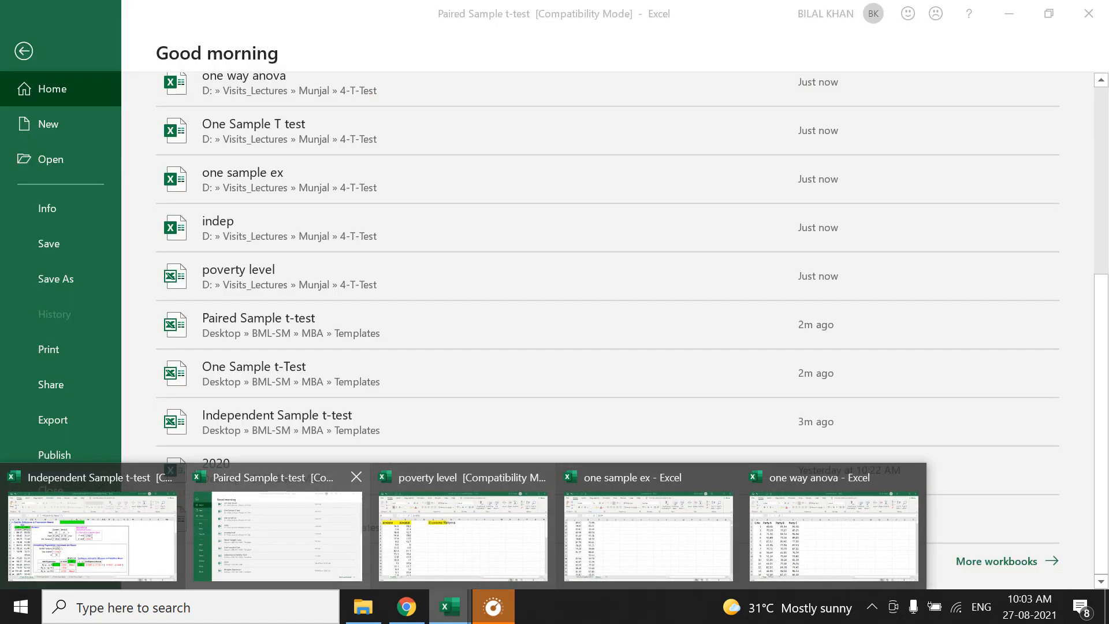
click(24, 51)
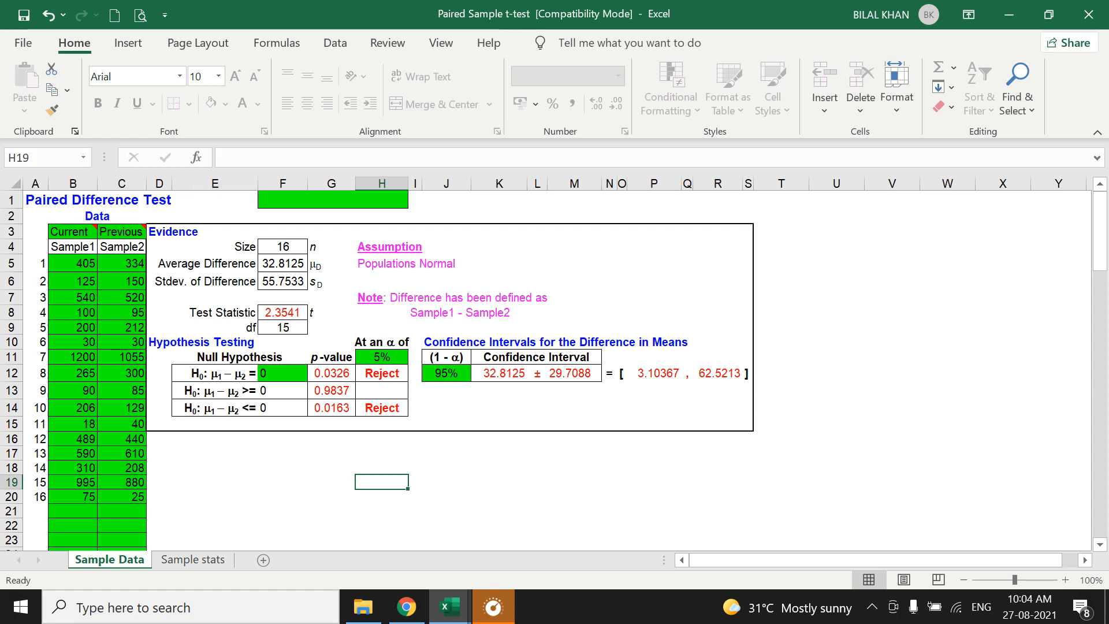
drag(72, 263, 124, 511)
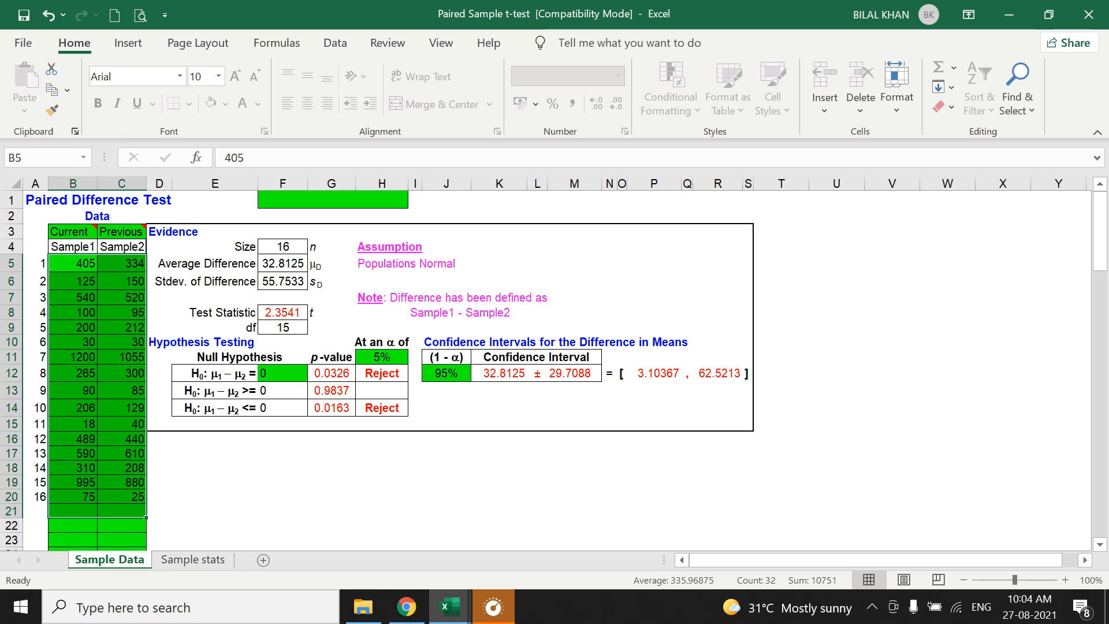
drag(75, 264, 121, 496)
key(Delete)
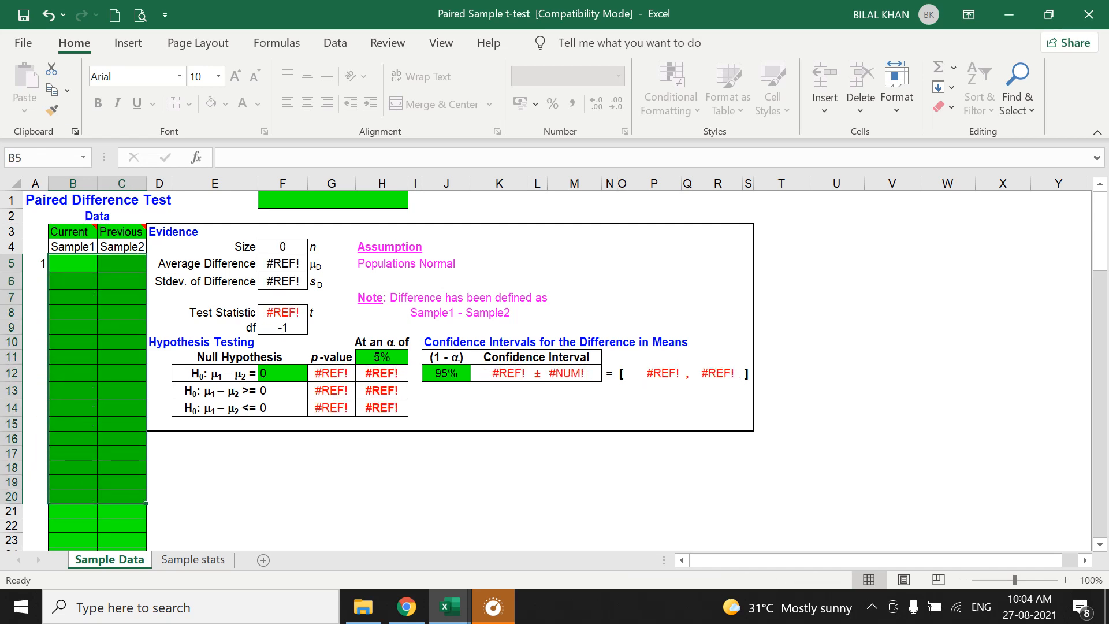
Copy the 2010 and 2020 values in A2:B52 of the poverty level workbook into the Paired Sample t-test template starting at B5.
mouse_move(450, 607)
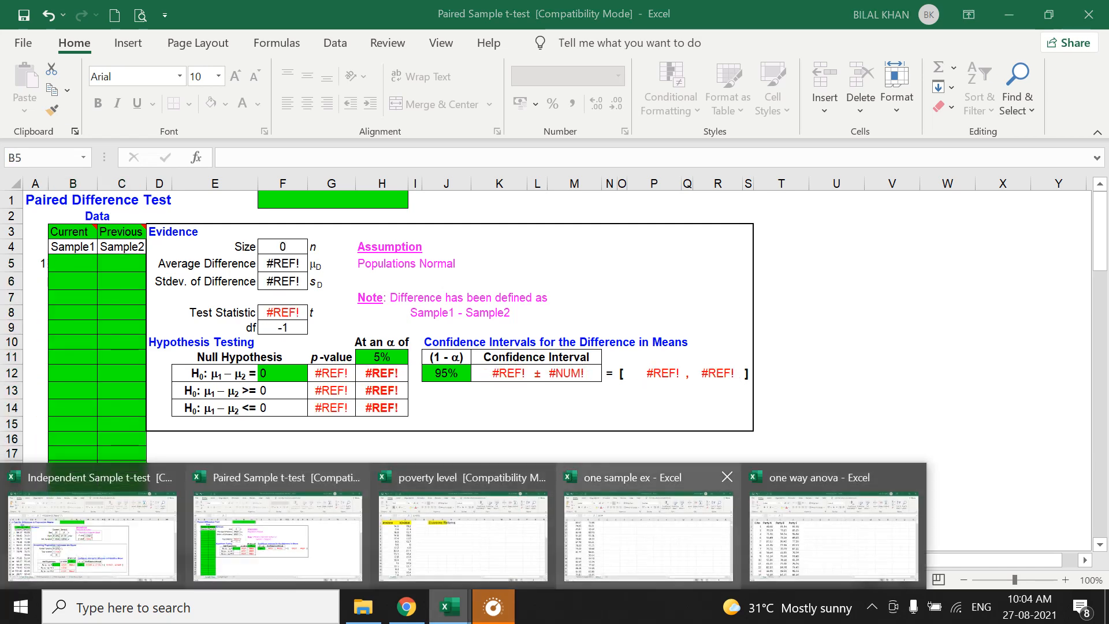
mouse_move(834, 535)
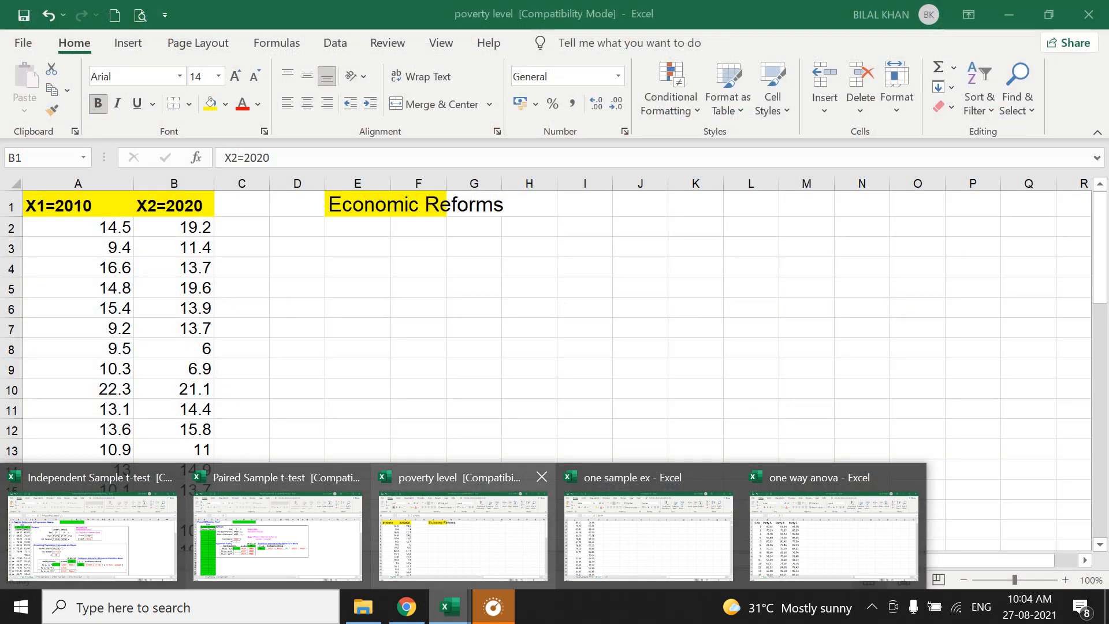
click(463, 535)
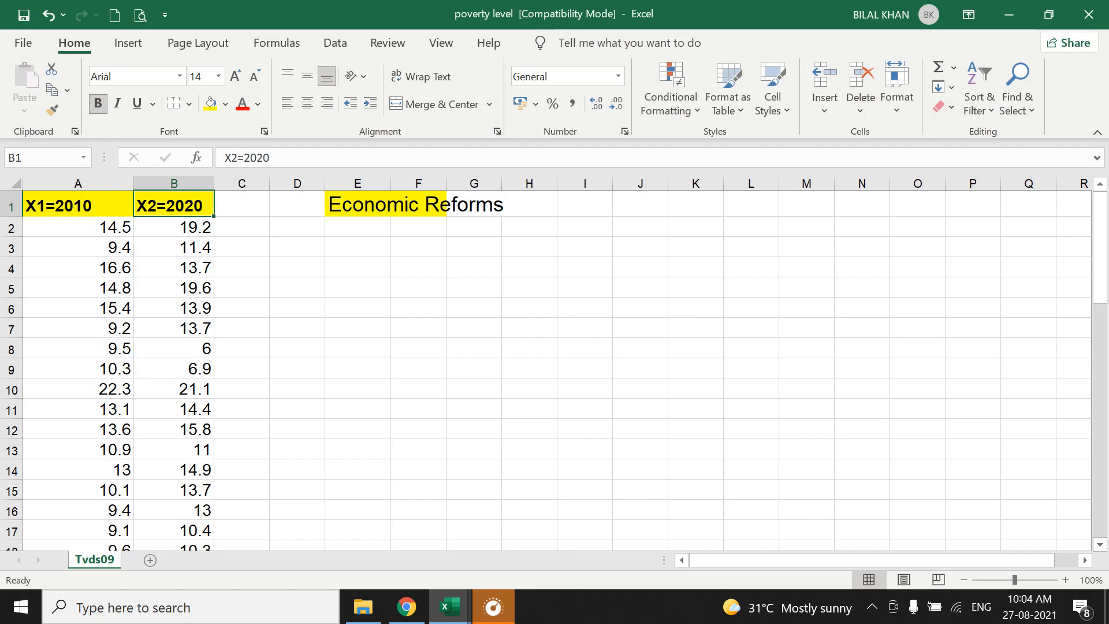
click(78, 227)
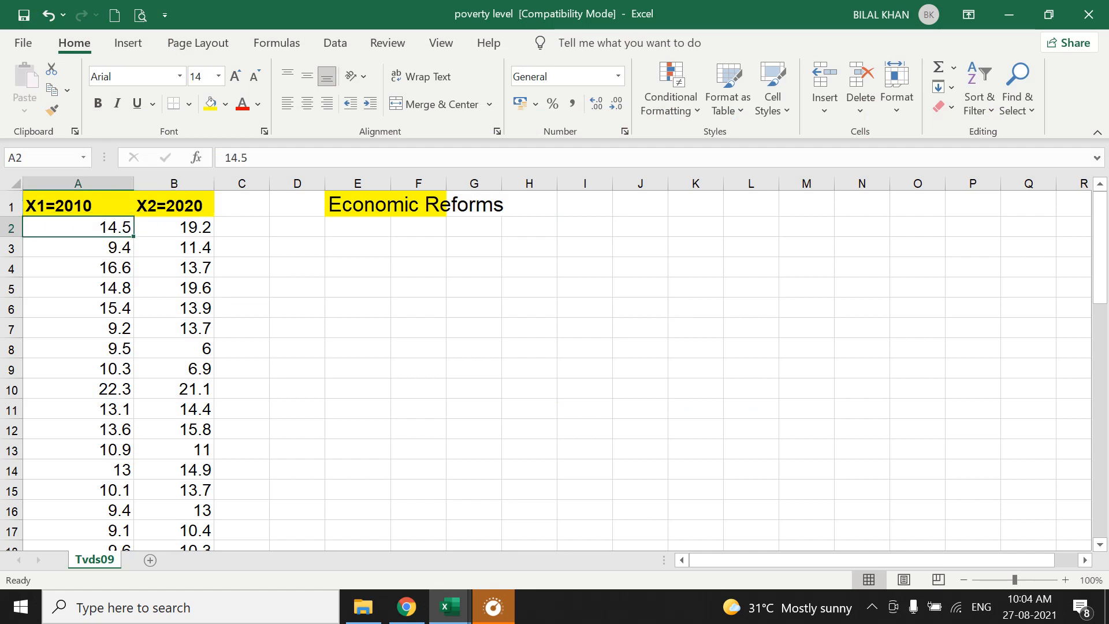
key(shift+Right)
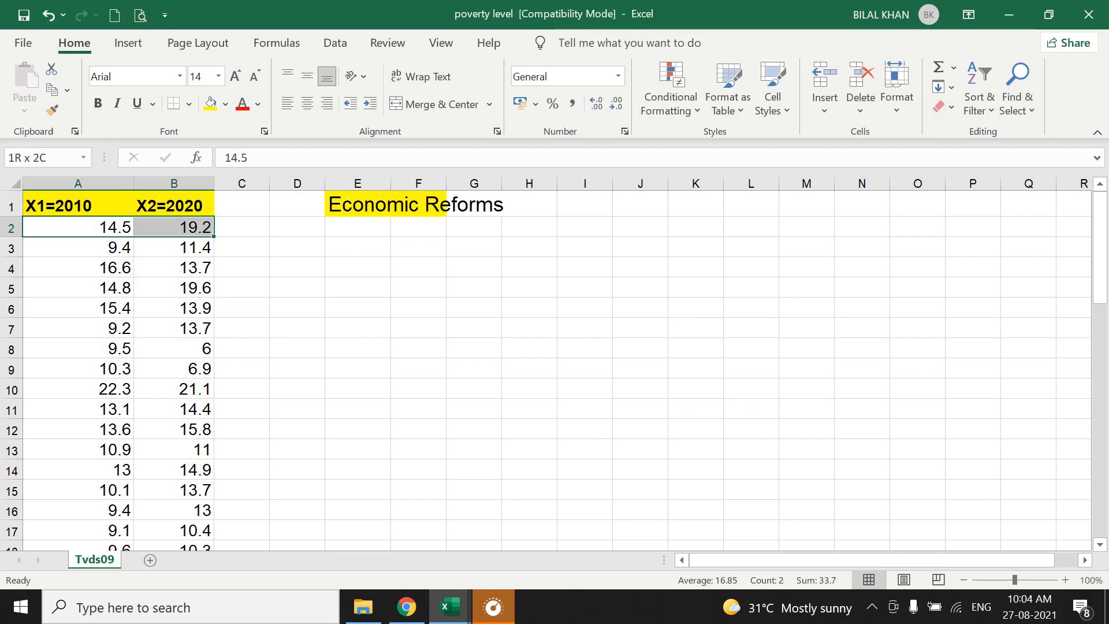
drag(174, 227, 200, 530)
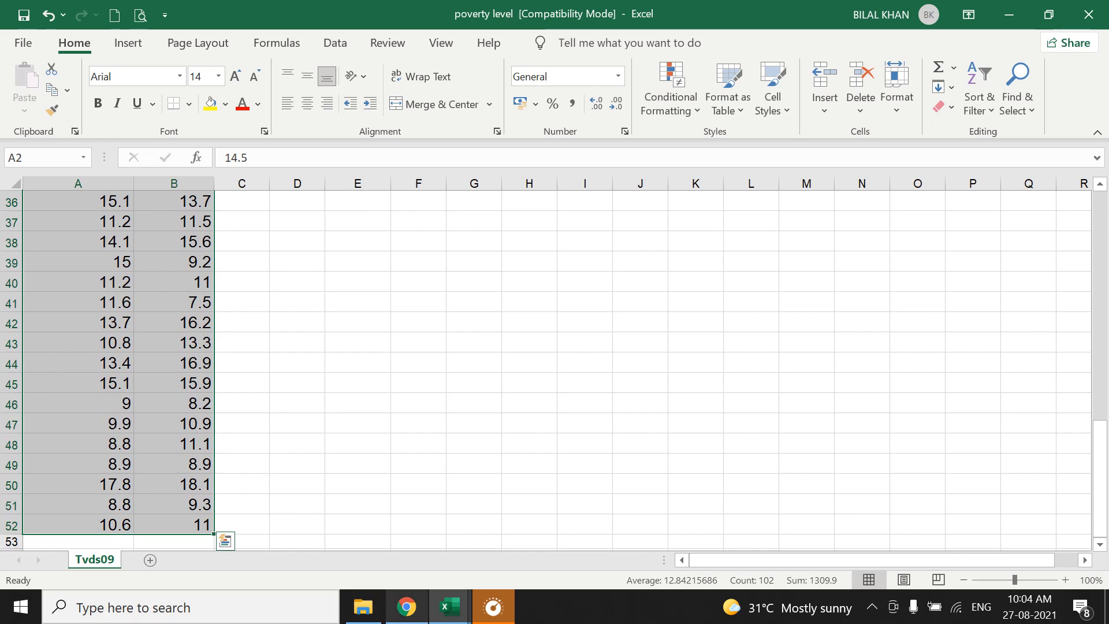
mouse_move(450, 607)
key(ctrl+c)
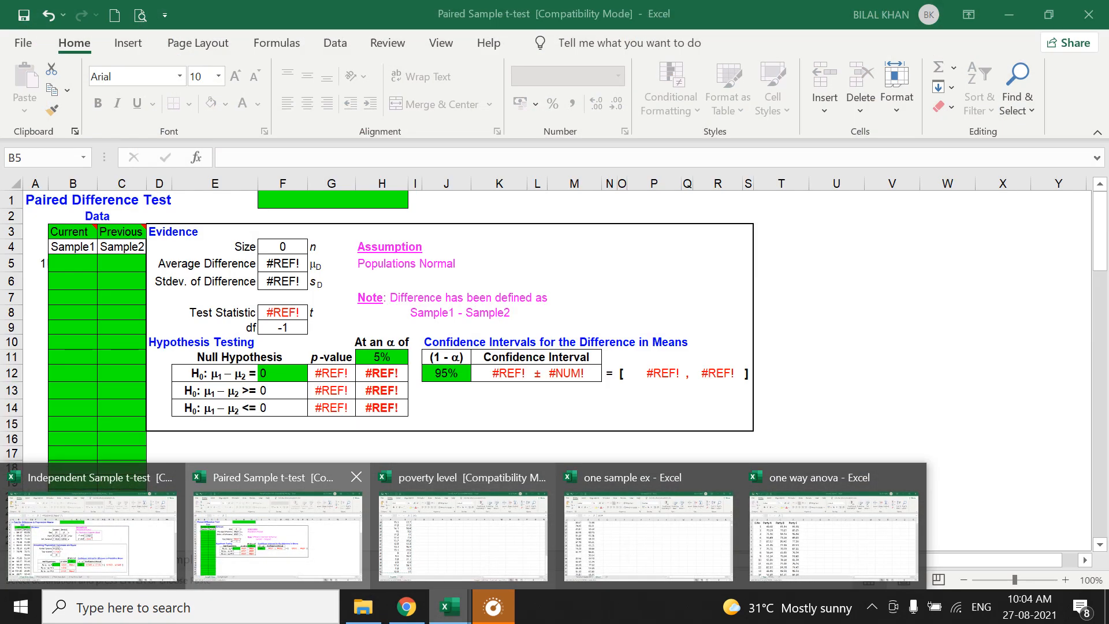
click(278, 536)
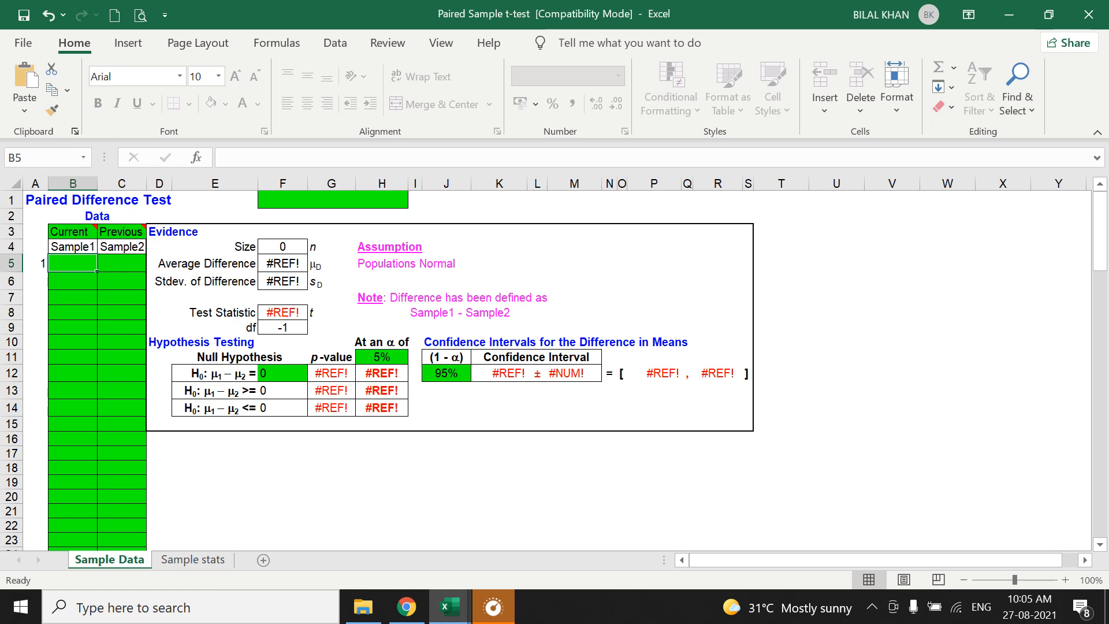
key(ctrl+v)
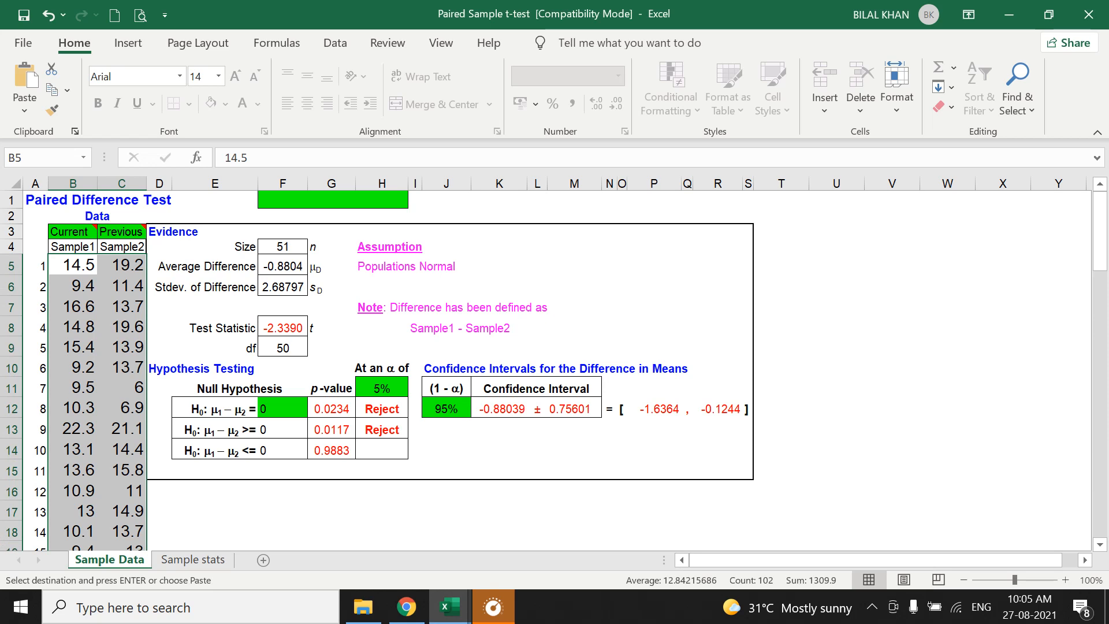
Check the test statistic in F8, then undo the paste of the two data columns.
mouse_move(98, 223)
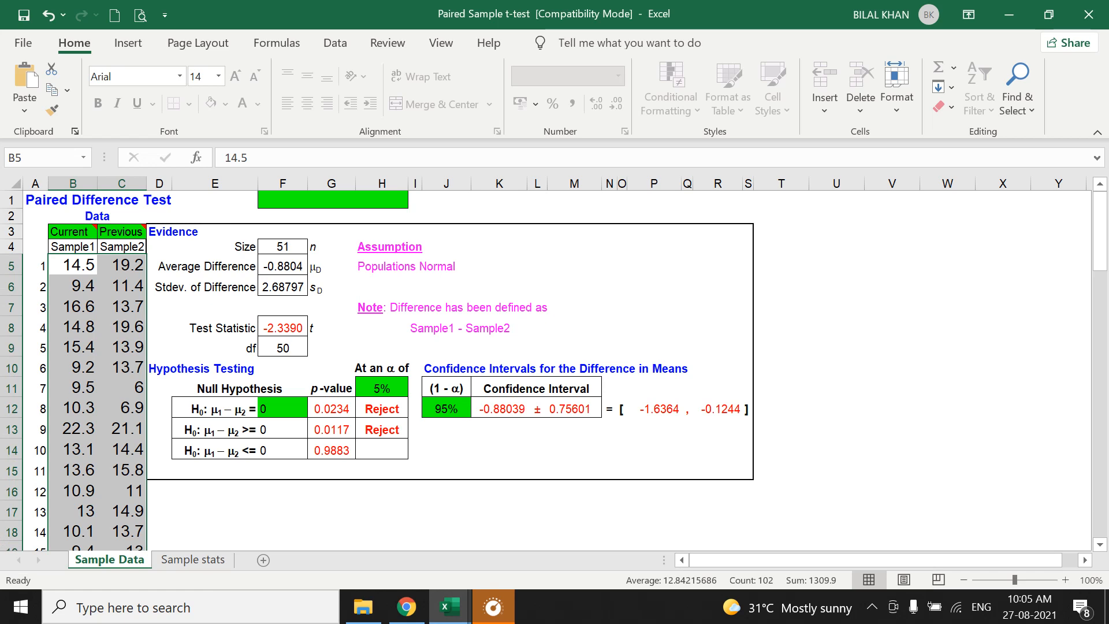
click(283, 328)
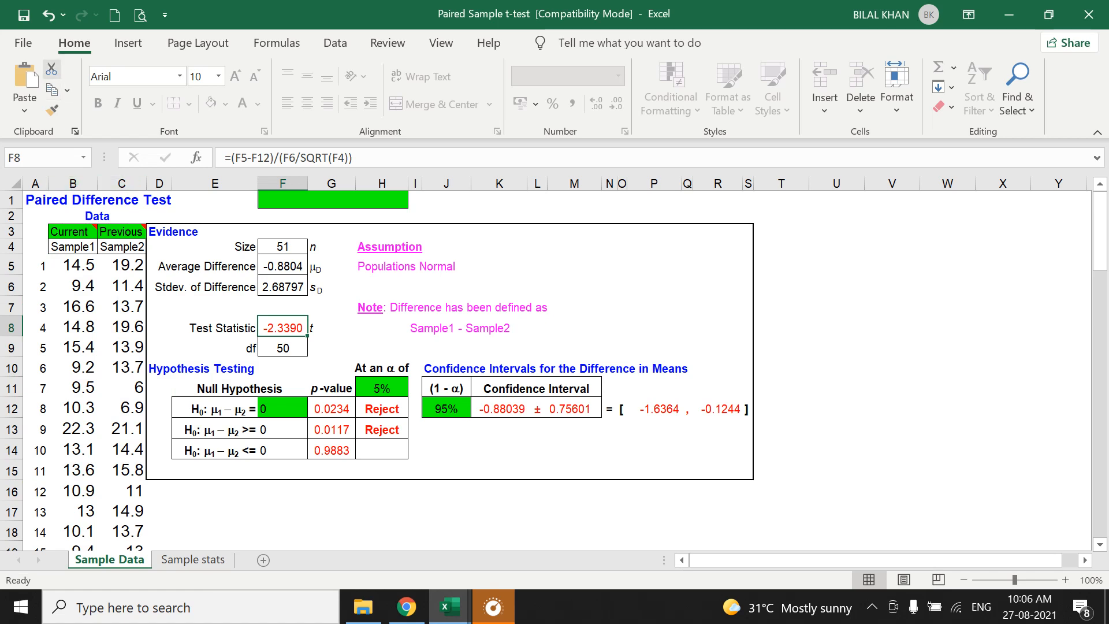
click(49, 16)
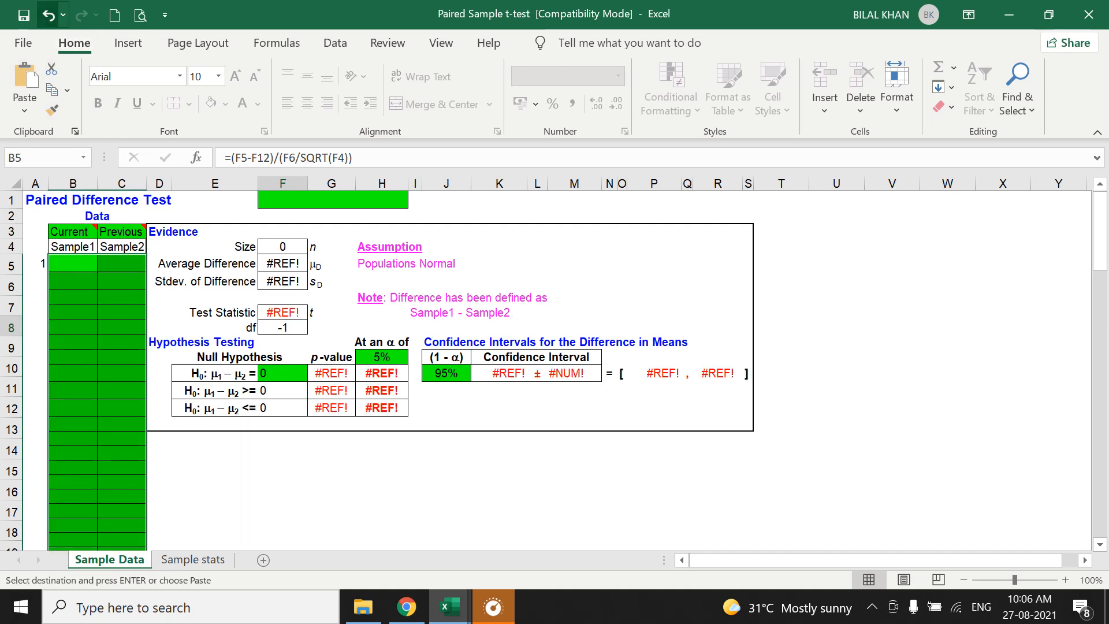
Copy the 2020 values in B2:B52 of the poverty level workbook into the template's Sample1 column starting at B5.
mouse_move(450, 607)
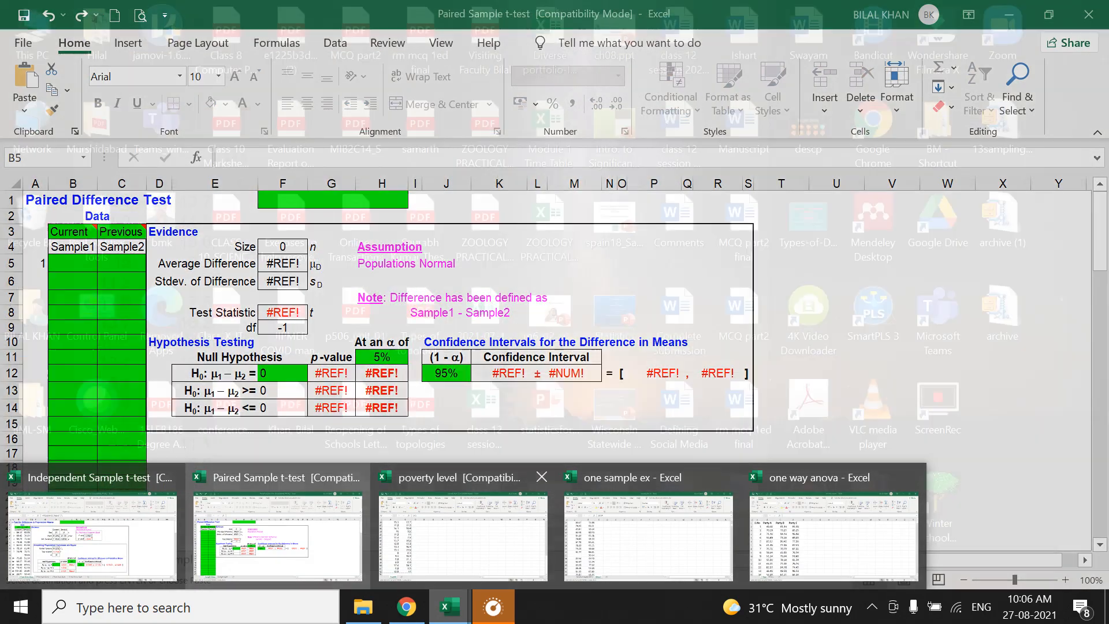
click(462, 535)
scroll(554, 370, up, 12)
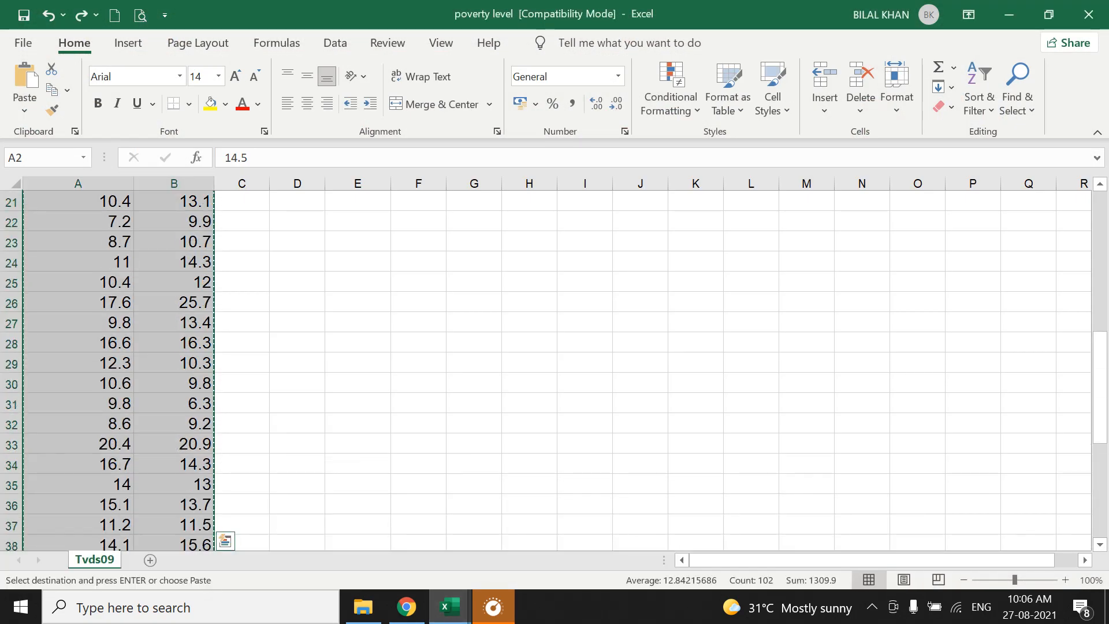
drag(173, 227, 173, 526)
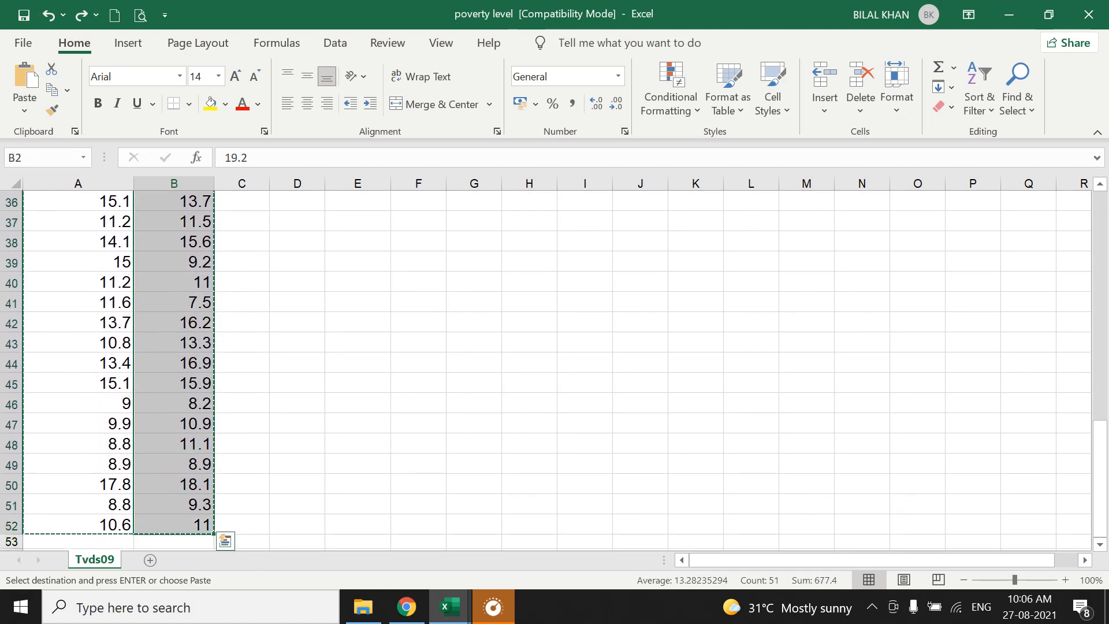
mouse_move(450, 607)
click(277, 534)
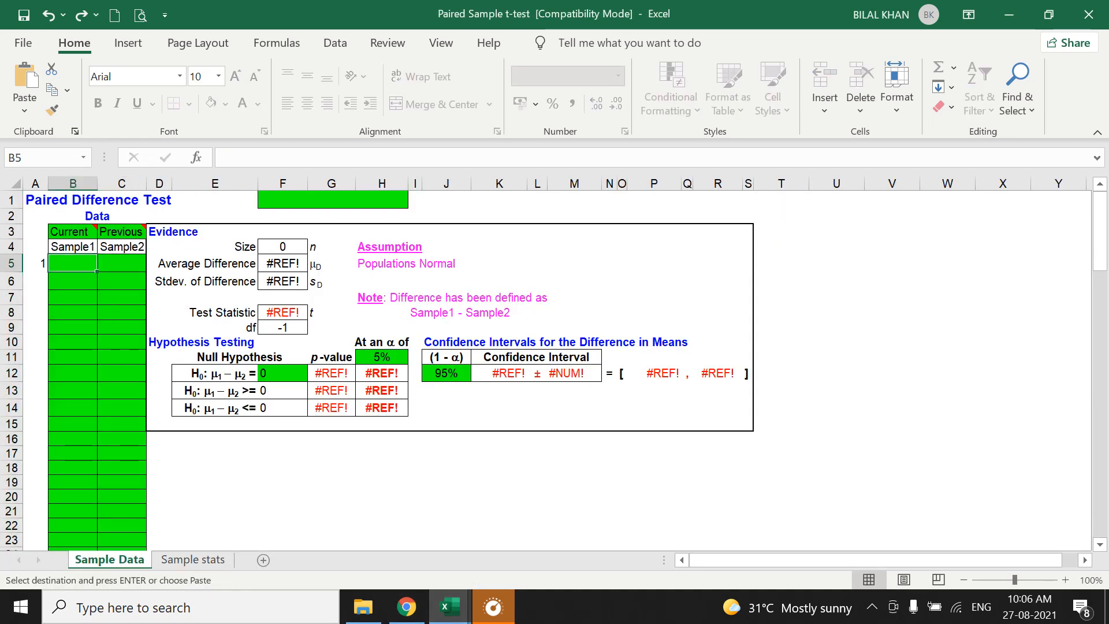
key(ctrl+v)
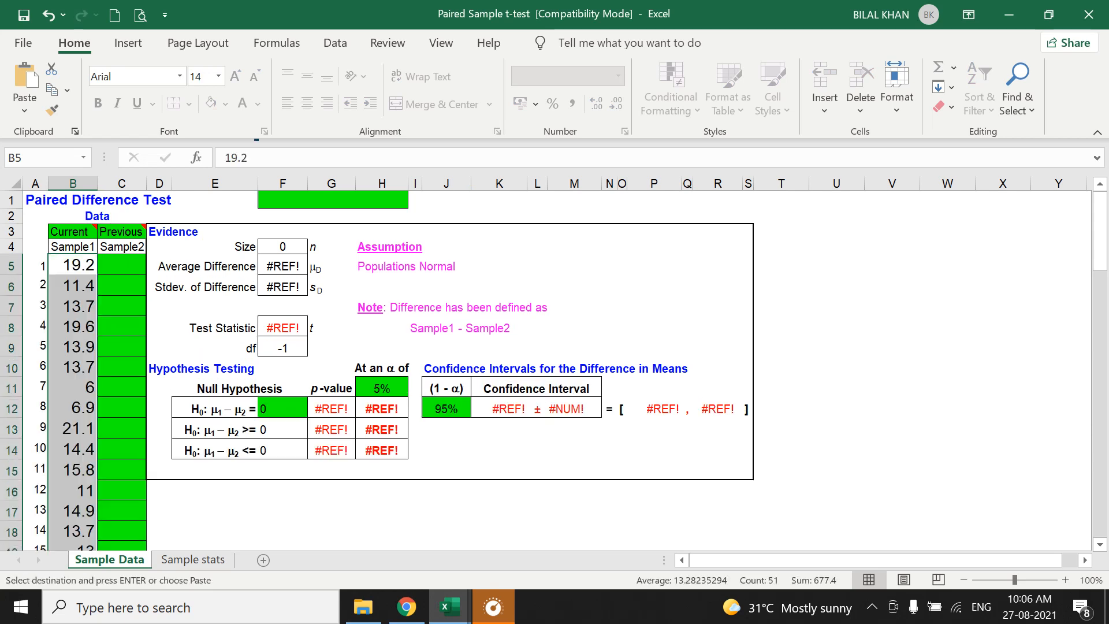
Rename the sample headings to 2020 in B3 and 2010 in C3.
click(96, 229)
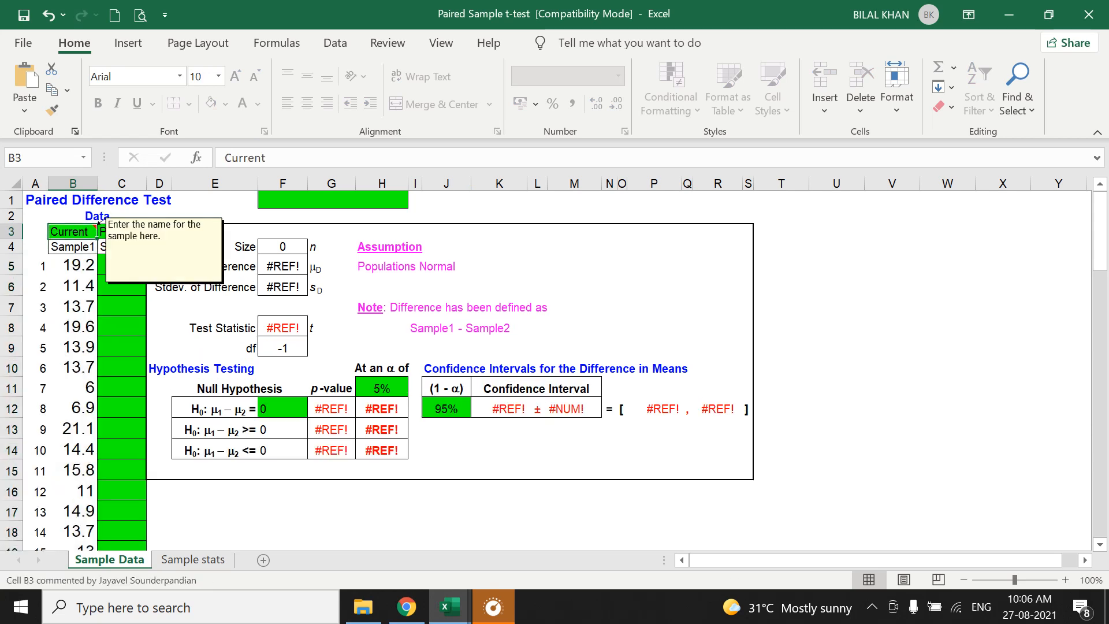
text(2-2-)
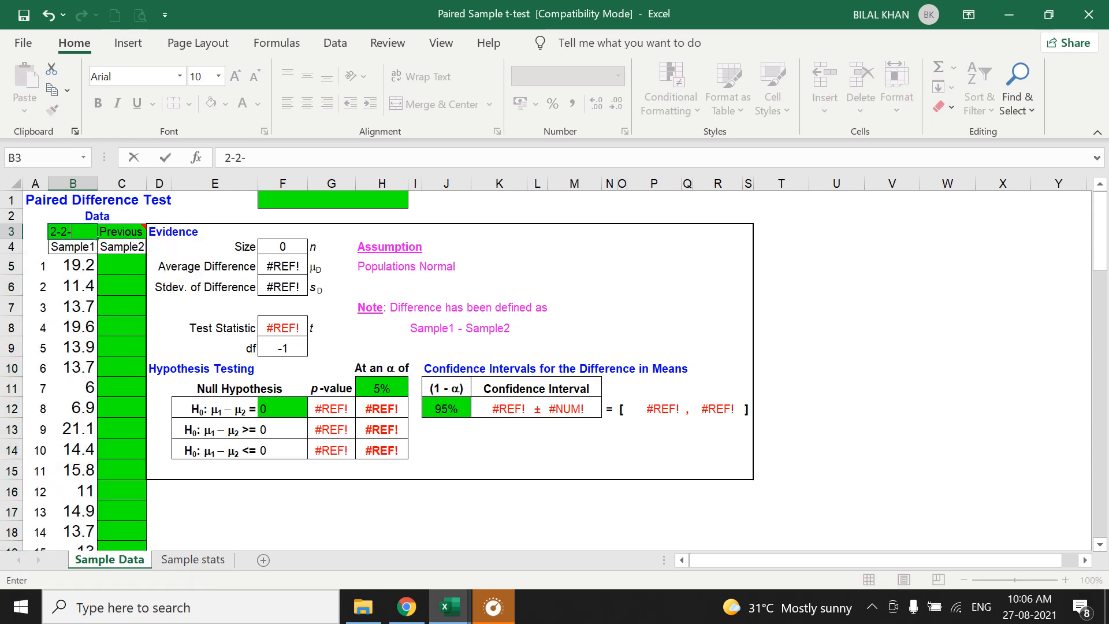
key(BackSpace)
key(BackSpace)
text(020)
key(Tab)
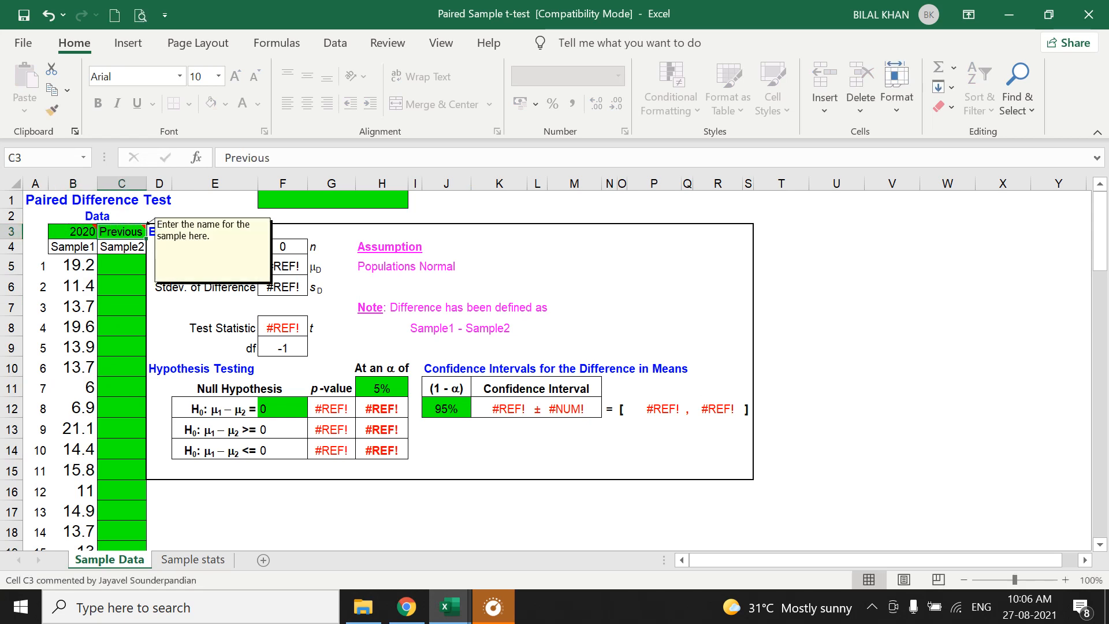
text(2010)
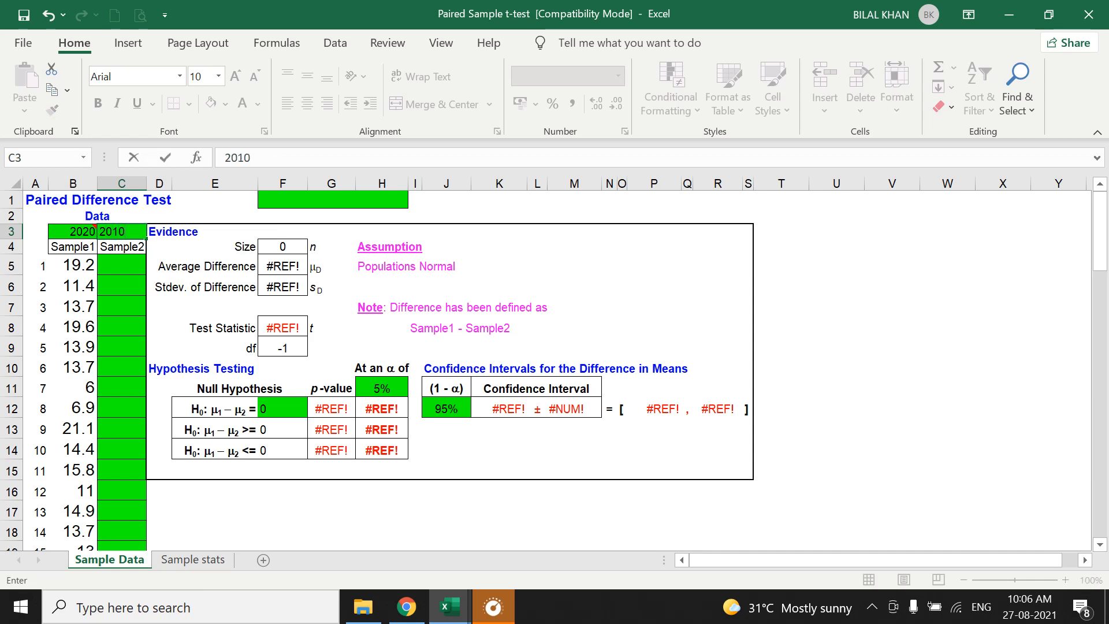
Copy the 2010 values in A2:A52 of the poverty level workbook into the template's Sample2 column starting at C5.
mouse_move(450, 607)
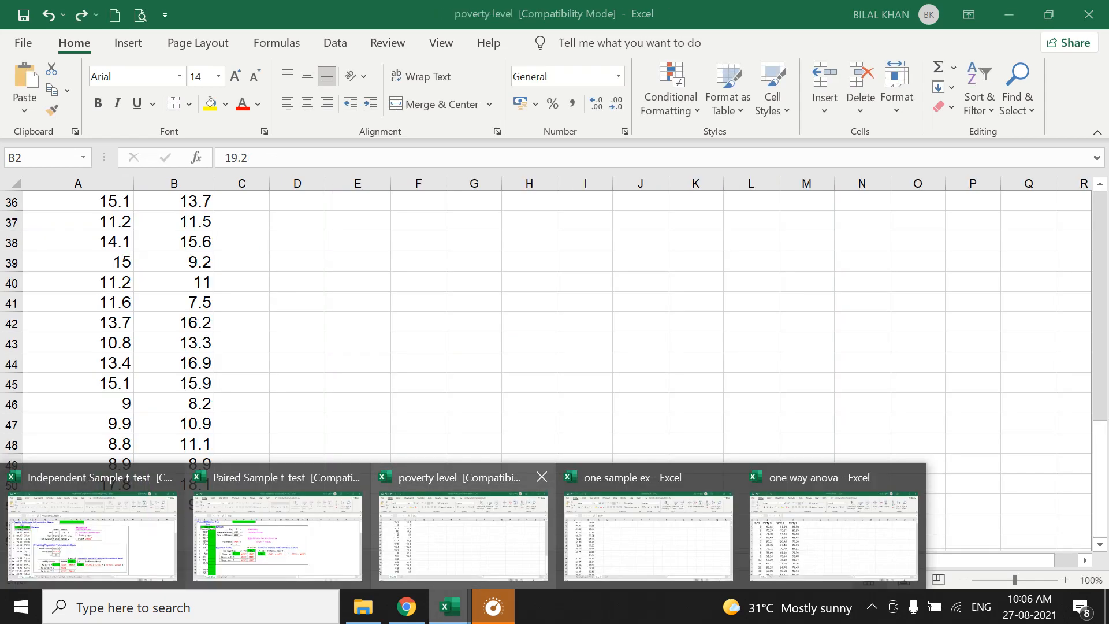
click(457, 523)
scroll(557, 370, up, 12)
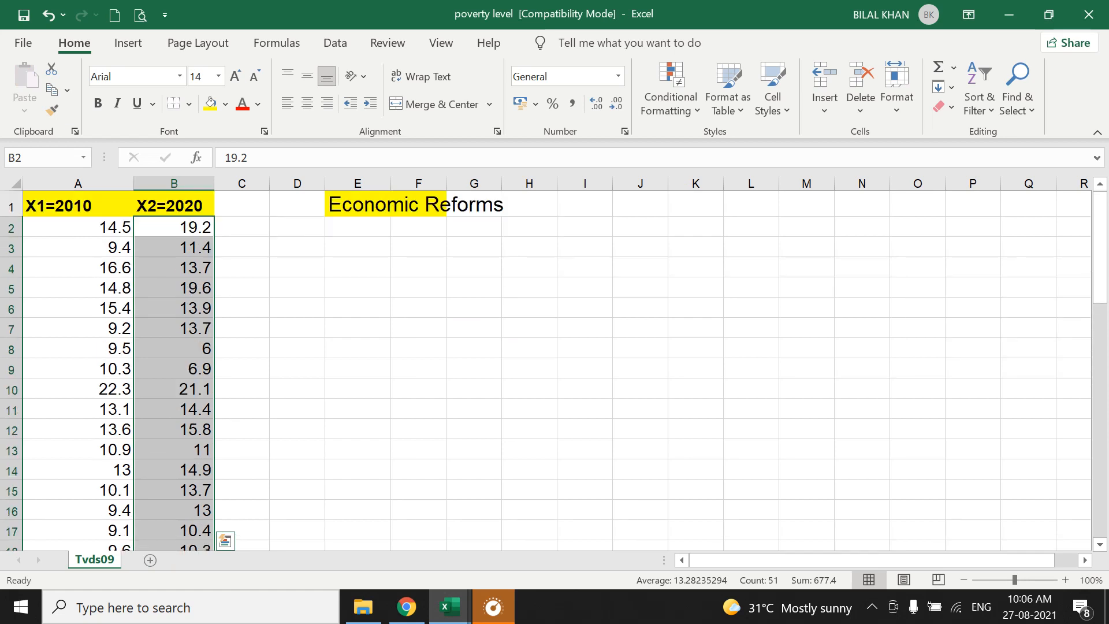
drag(116, 227, 130, 525)
key(ctrl+c)
mouse_move(449, 606)
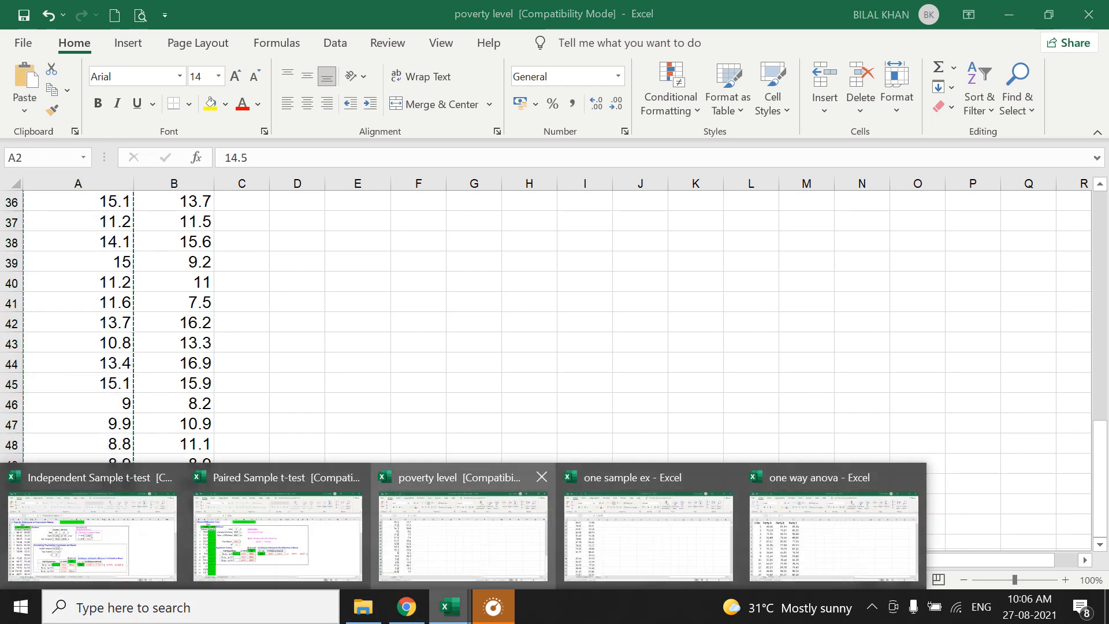
click(277, 526)
click(122, 265)
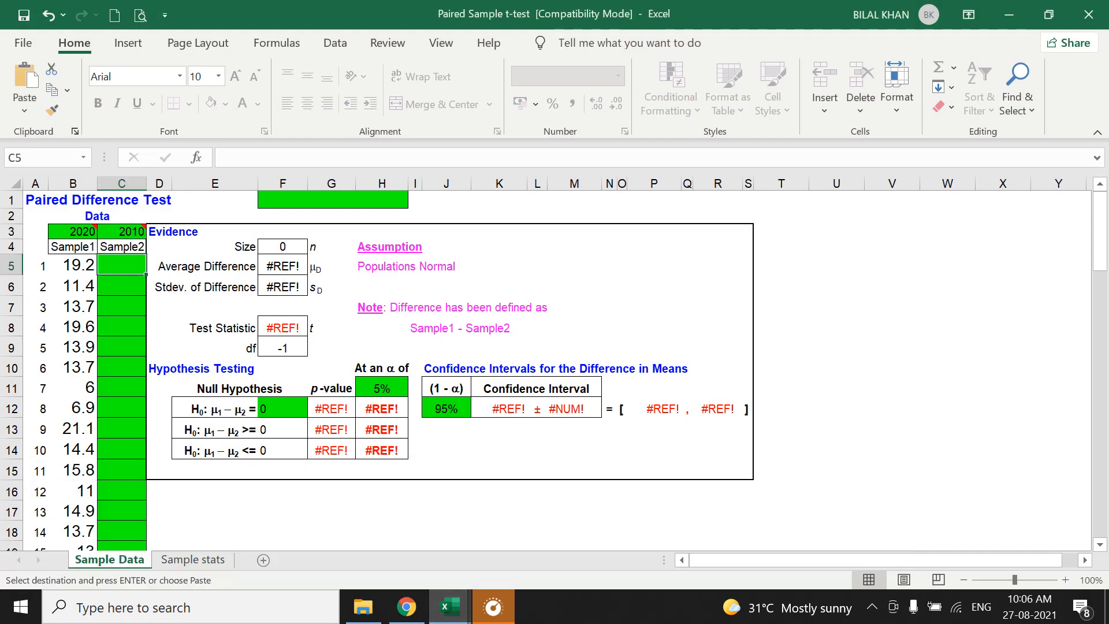
key(ctrl+v)
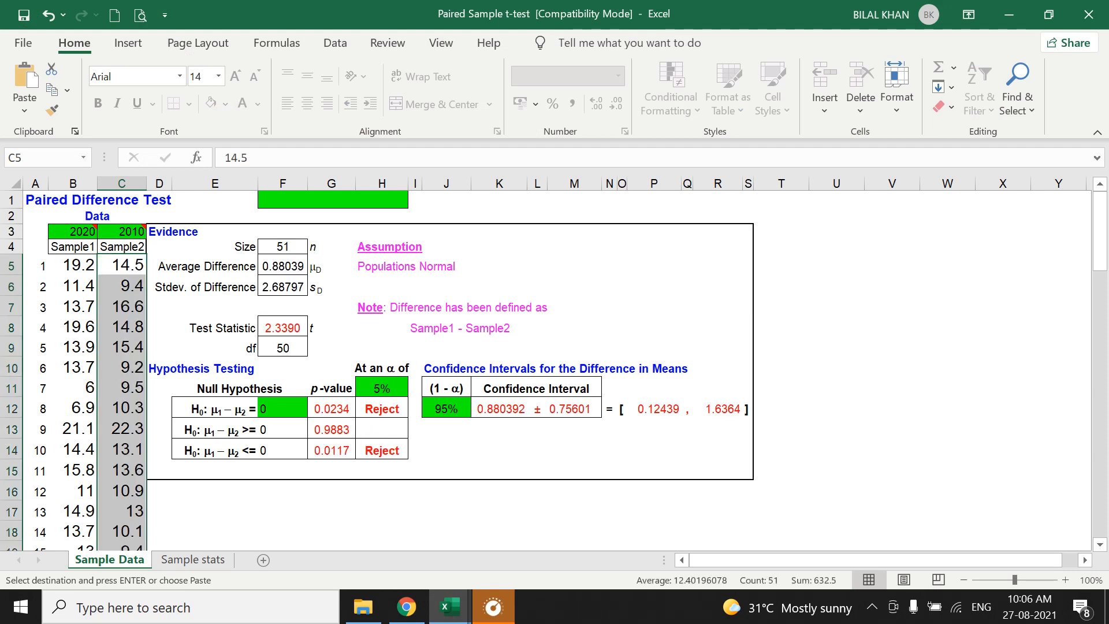
Examine the paired test's average difference, test statistic, two-tailed p-value in G12 and decision in H12.
click(283, 329)
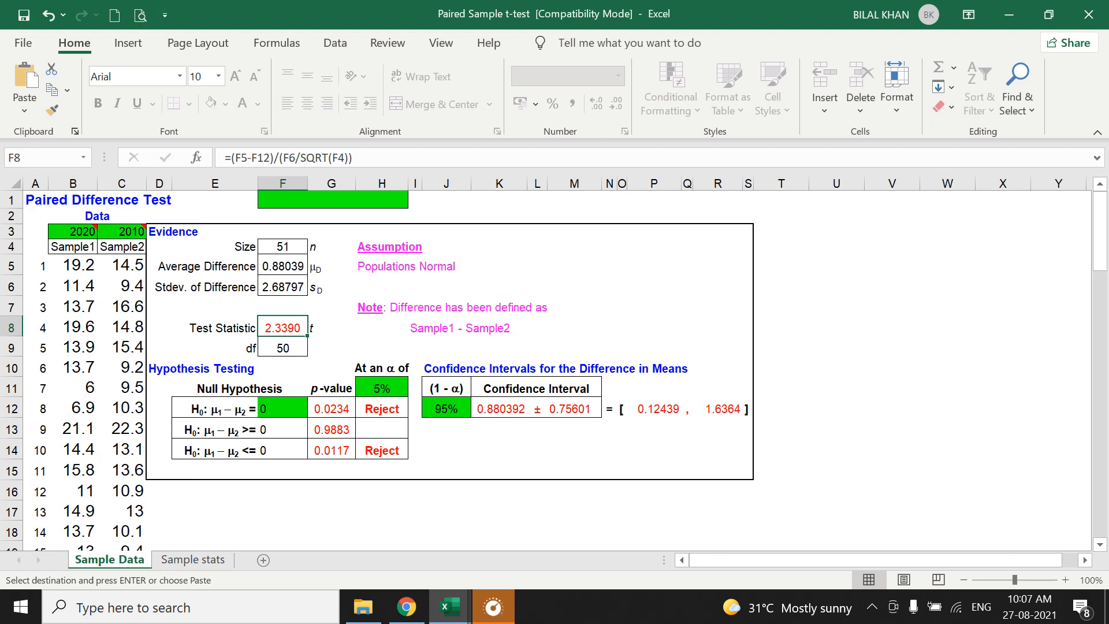
click(282, 266)
click(382, 409)
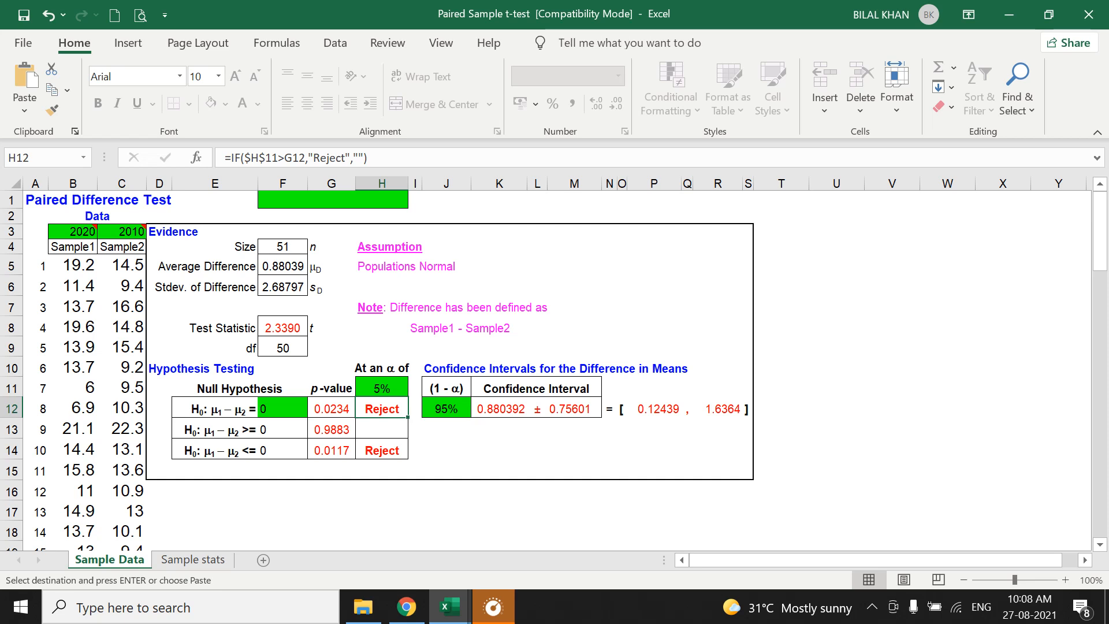
click(283, 327)
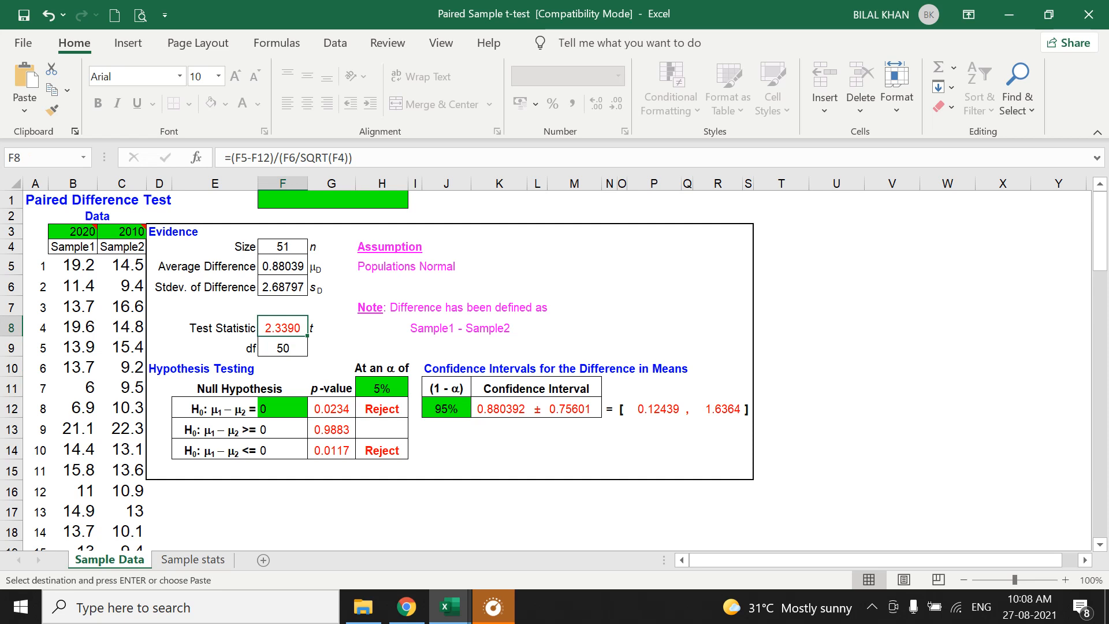
click(331, 410)
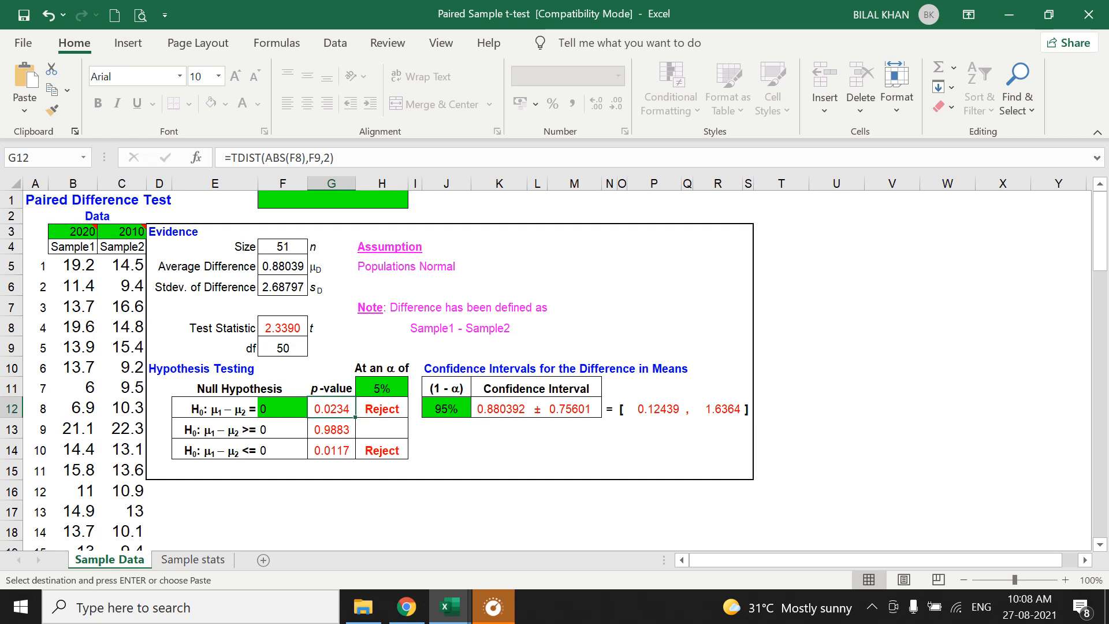
click(382, 409)
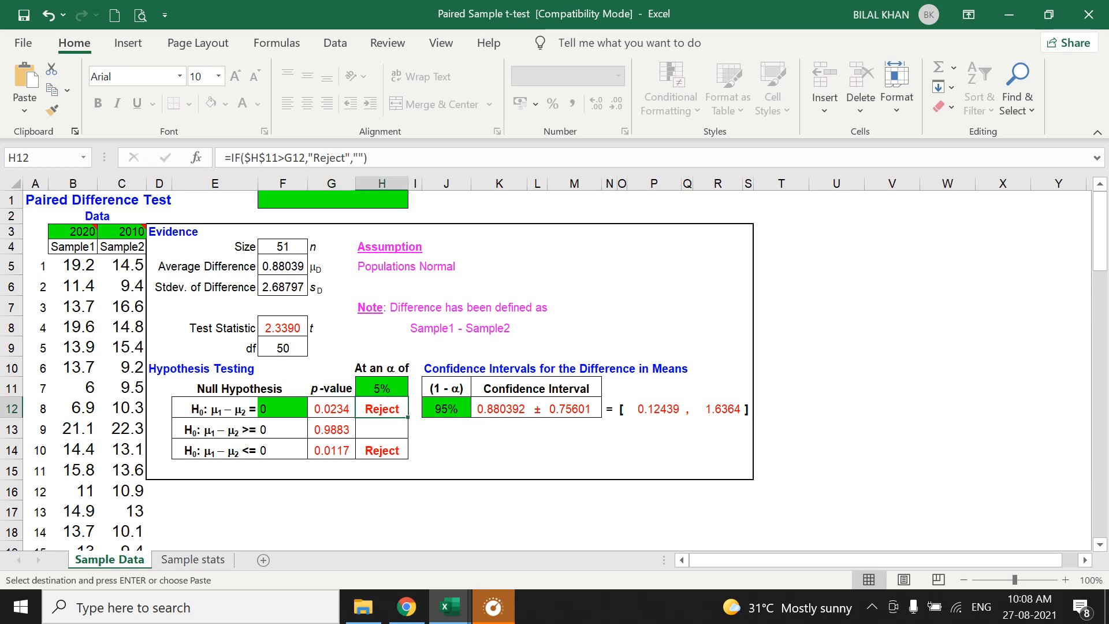
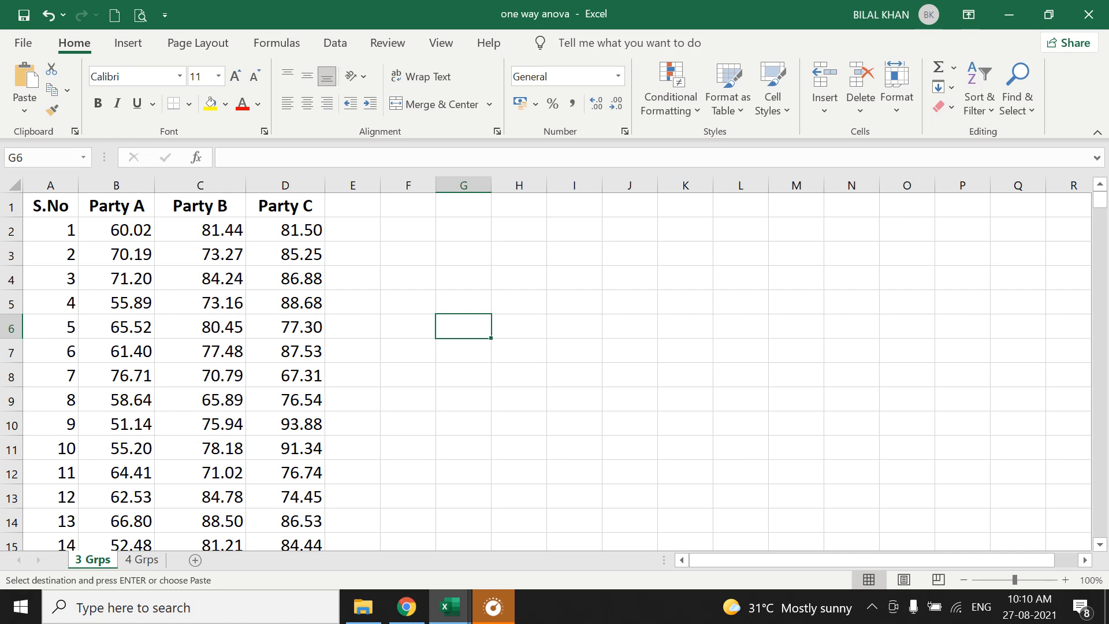
click(363, 607)
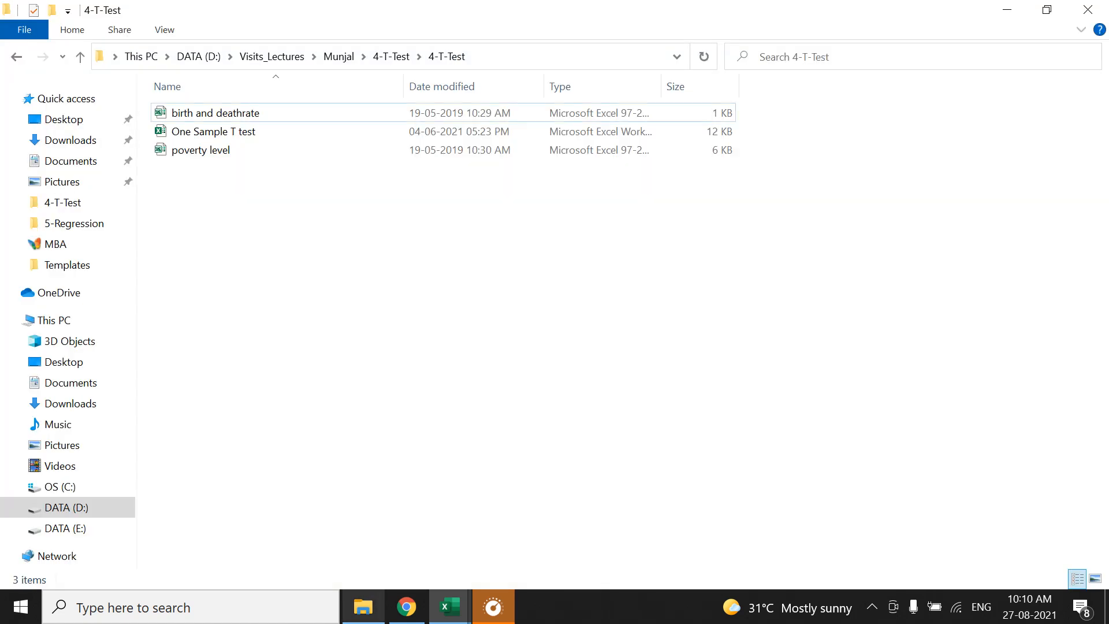
click(449, 607)
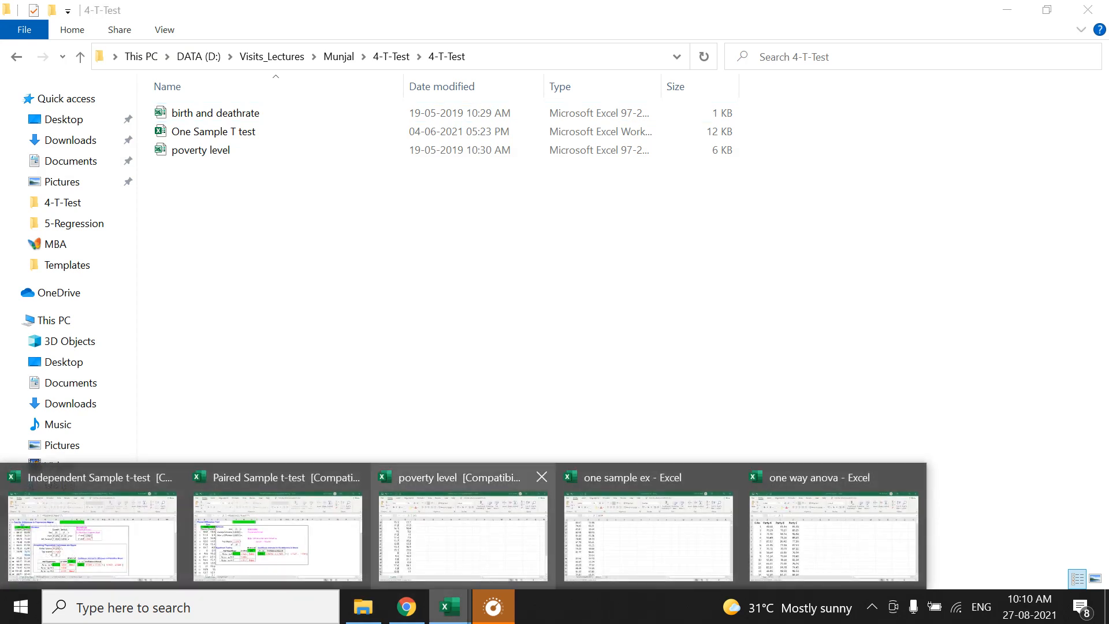
click(834, 536)
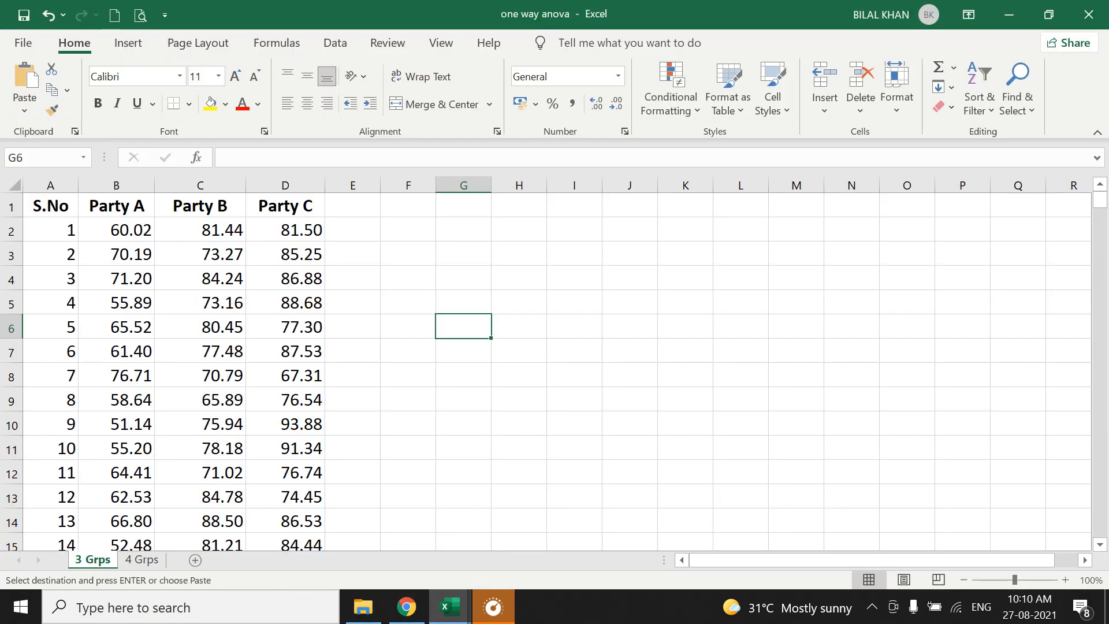
click(450, 607)
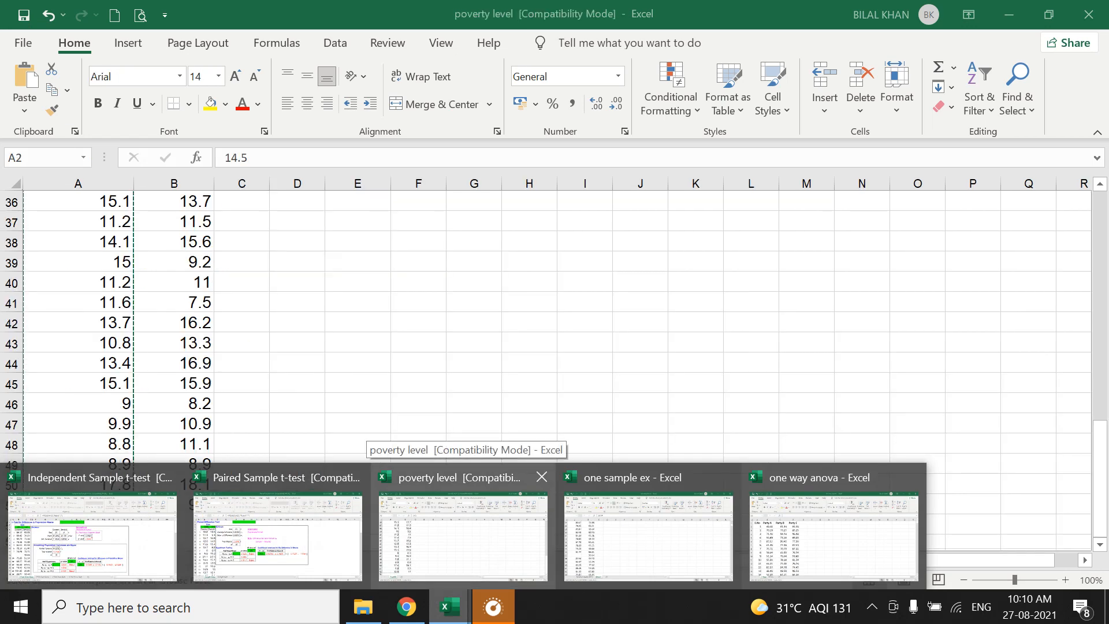
Open the ANOVA workbook from the Templates folder and clear the sample data in B5:D8 of the 1-Way sheet.
click(363, 606)
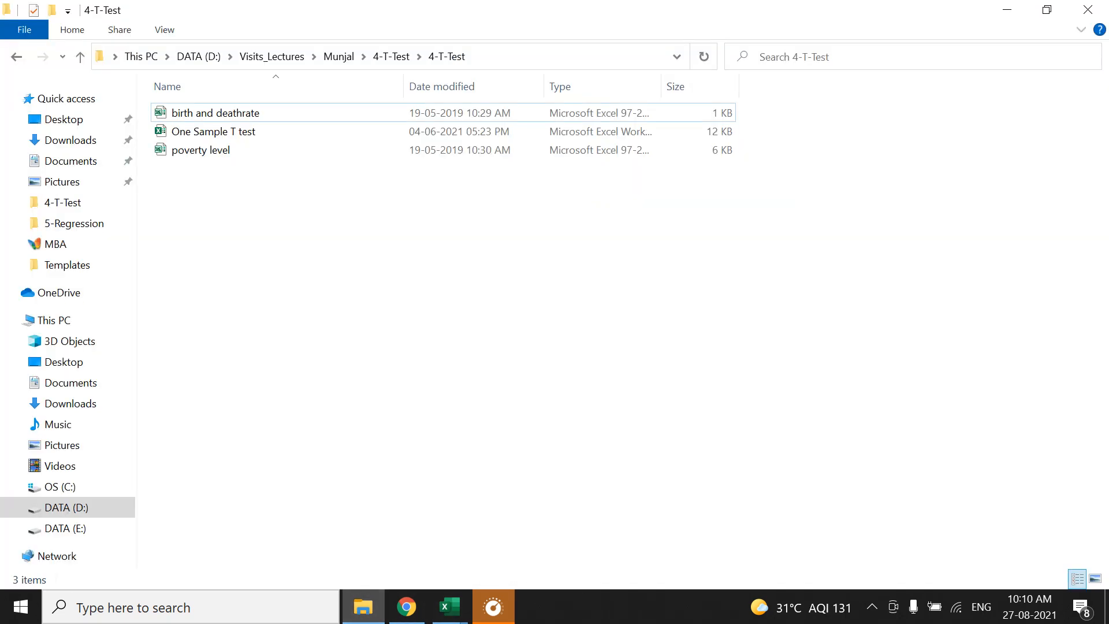
click(67, 265)
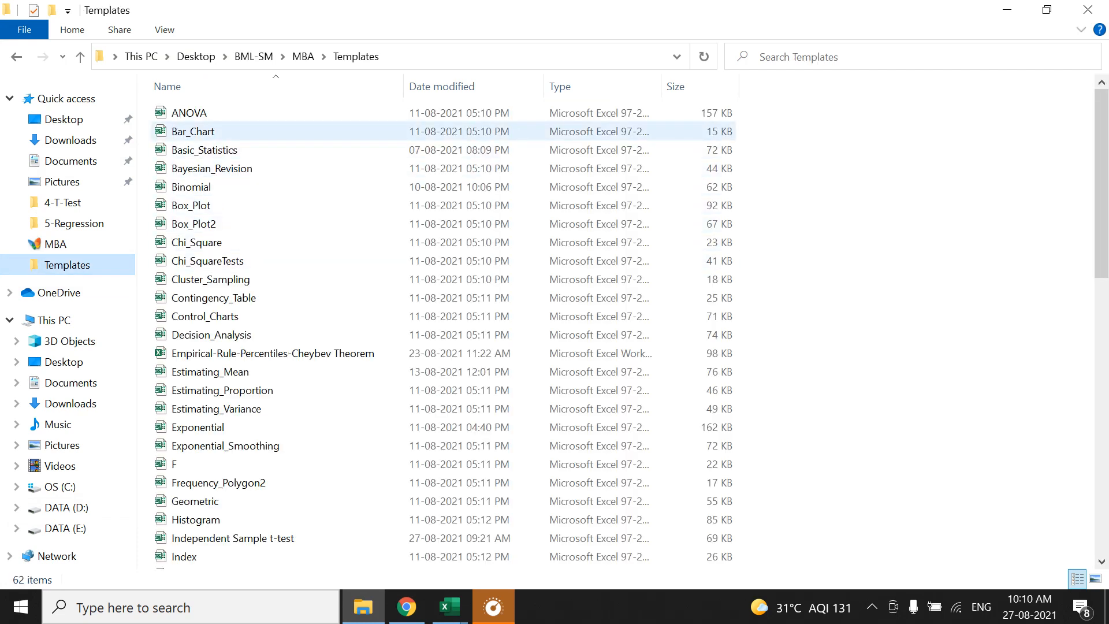
double_click(189, 113)
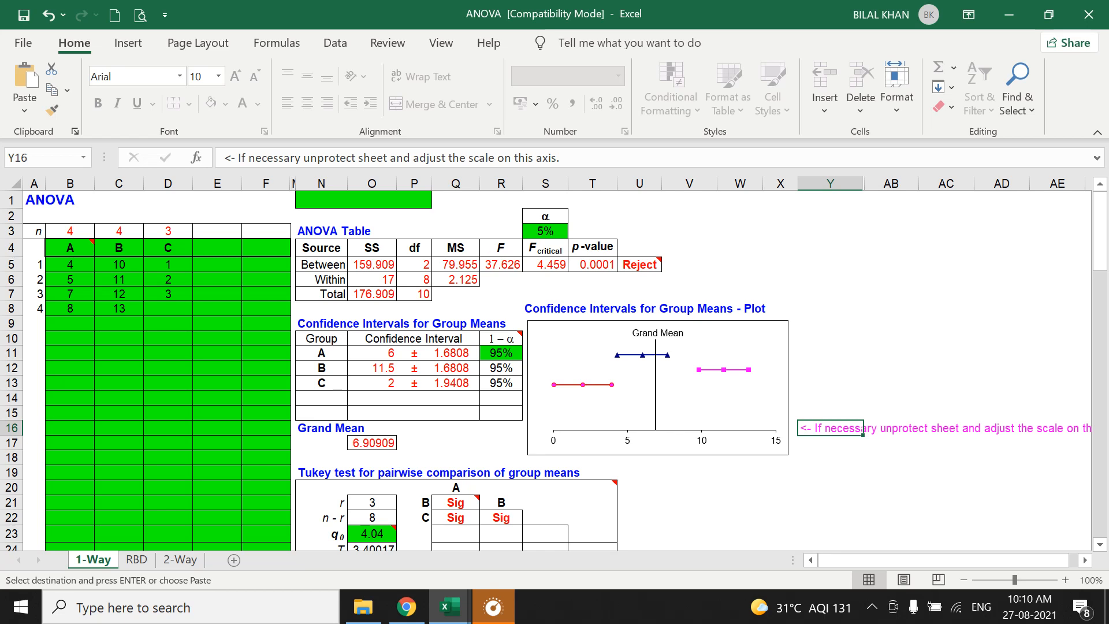
drag(70, 264, 168, 308)
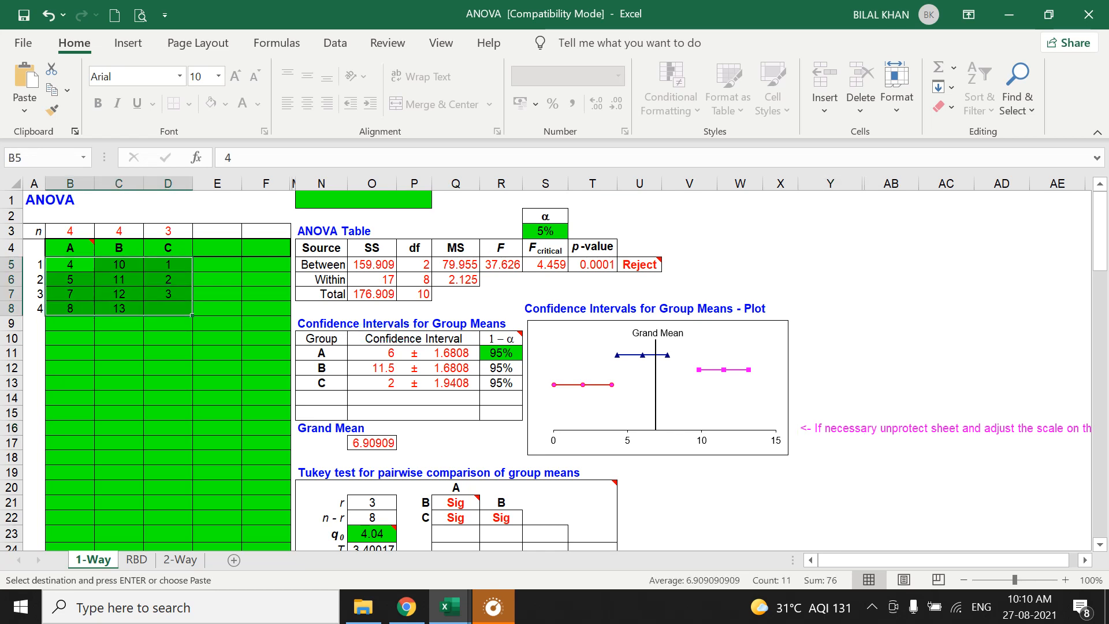
key(Delete)
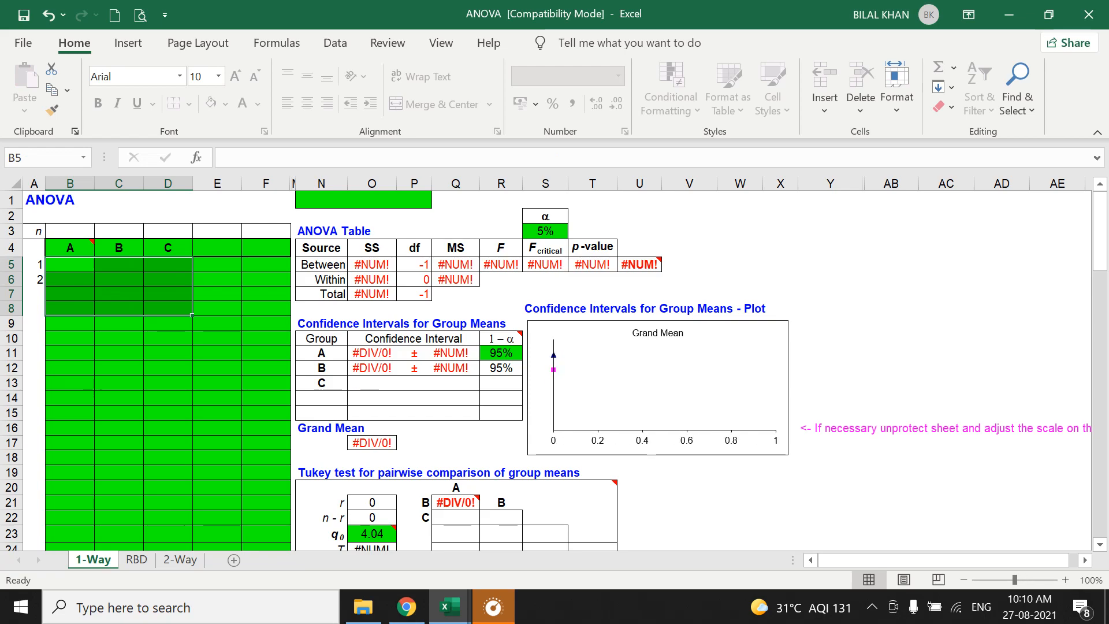
Copy the Party A, B and C values in B2:D101 of the one way anova workbook's 3 Grps sheet into the ANOVA template starting at B5.
mouse_move(449, 606)
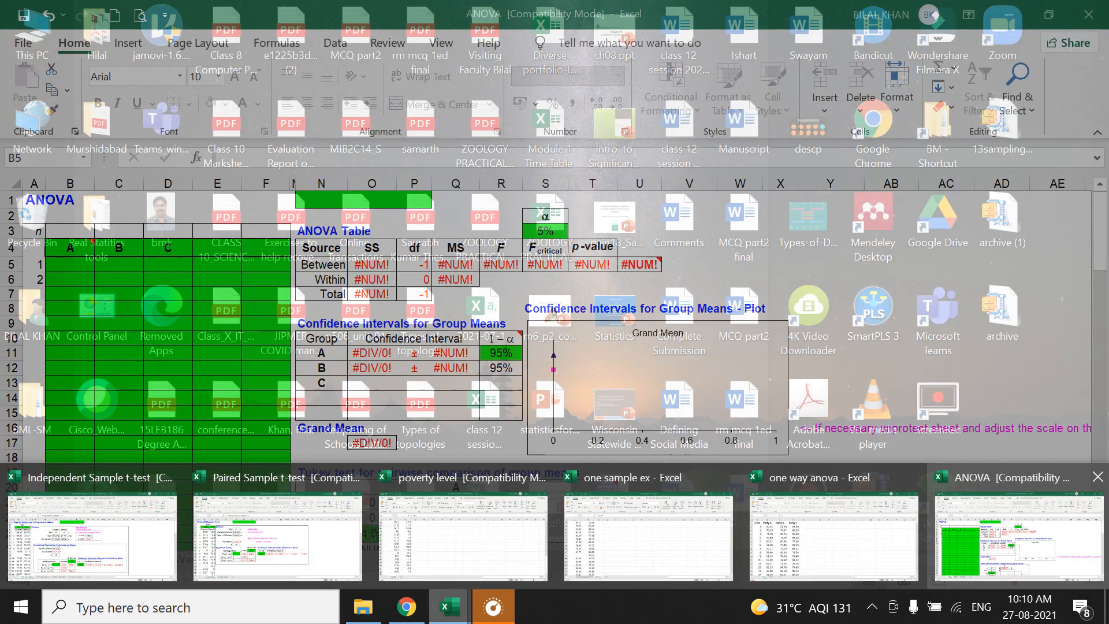
click(834, 536)
scroll(557, 371, down, 2)
scroll(557, 371, up, 2)
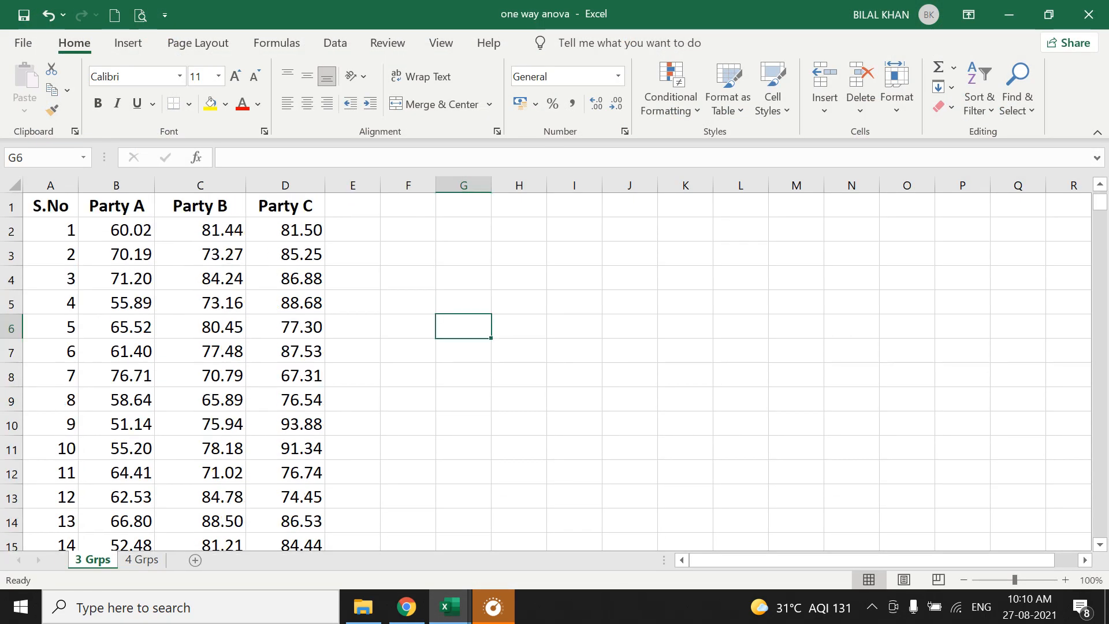
drag(125, 230, 315, 477)
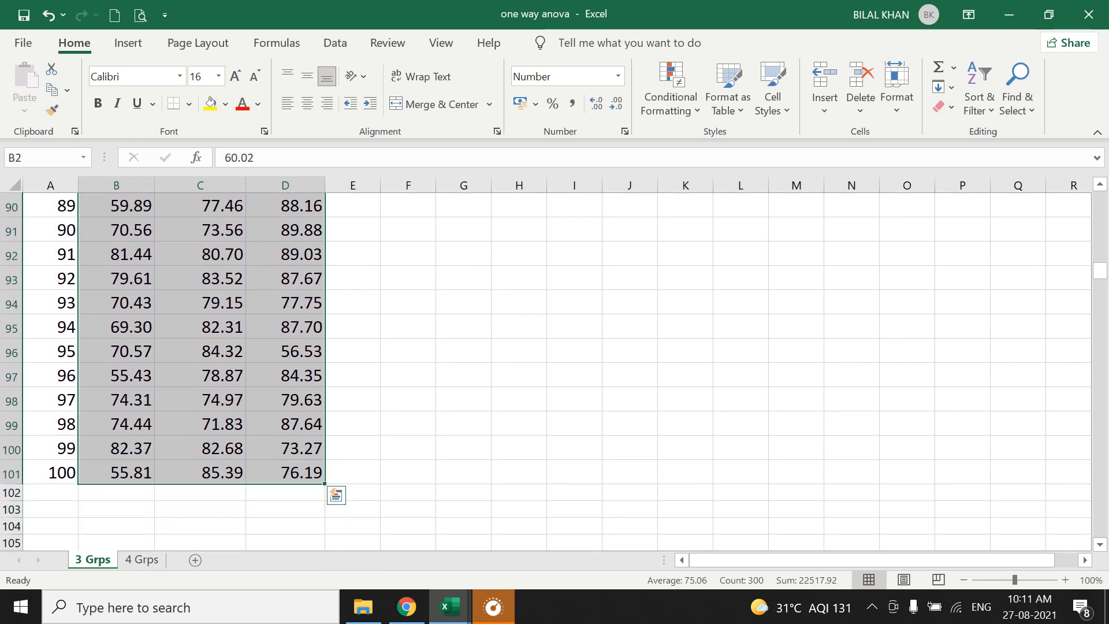
right_click(280, 375)
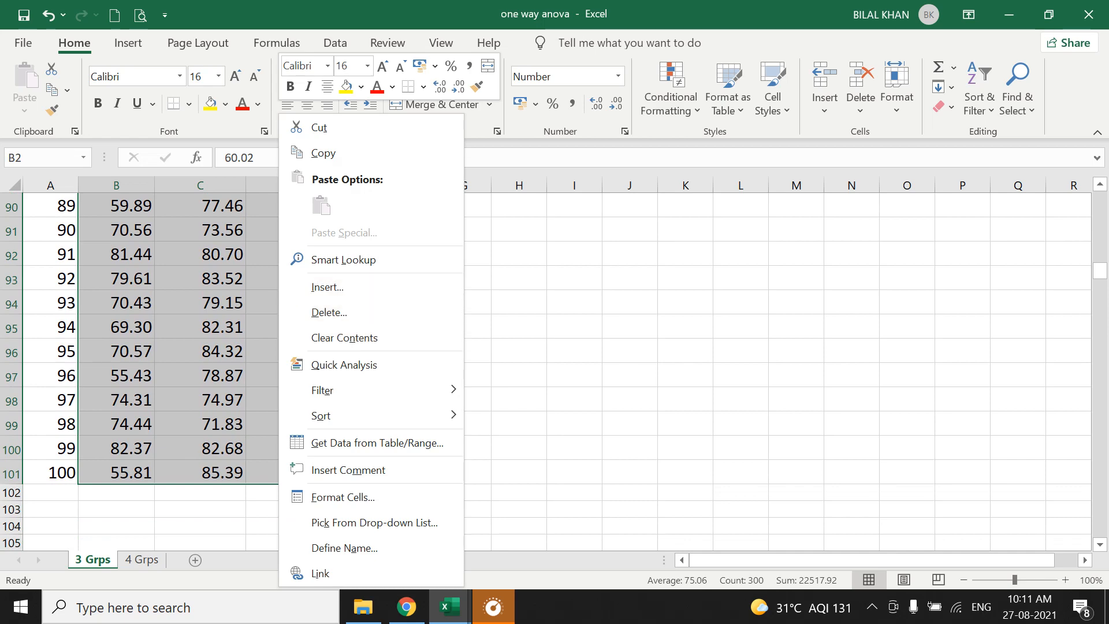
click(323, 153)
click(451, 607)
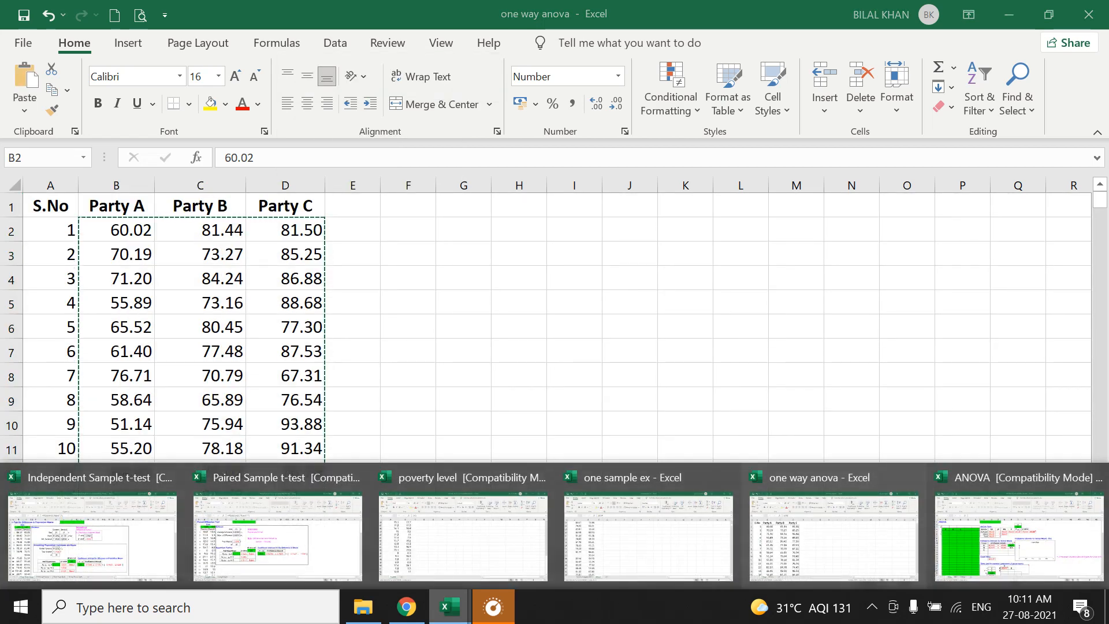
click(1019, 536)
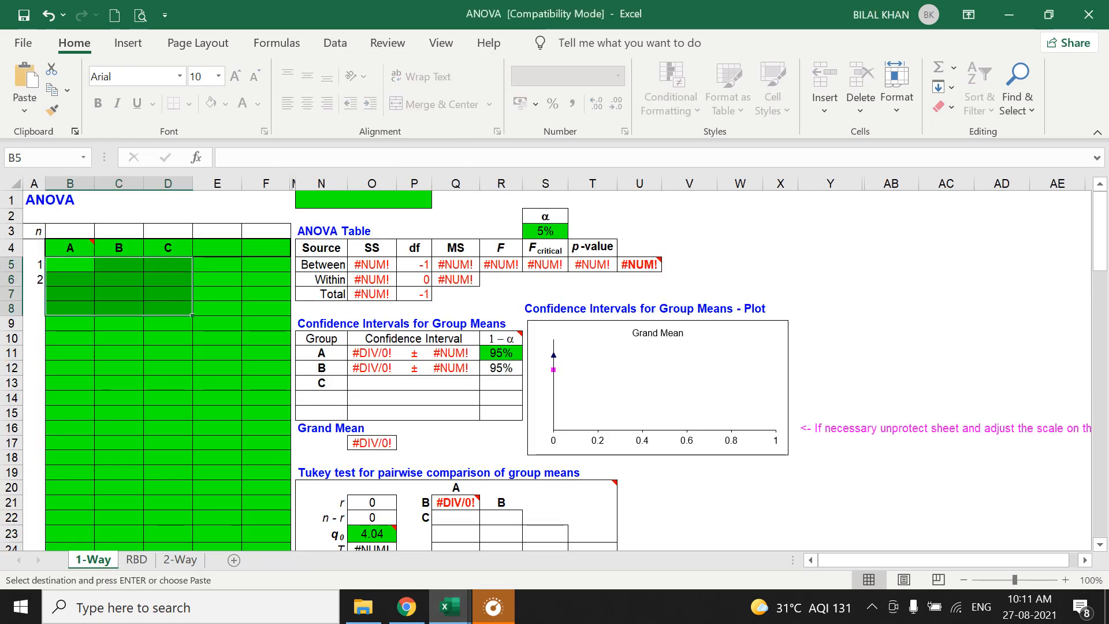
click(70, 264)
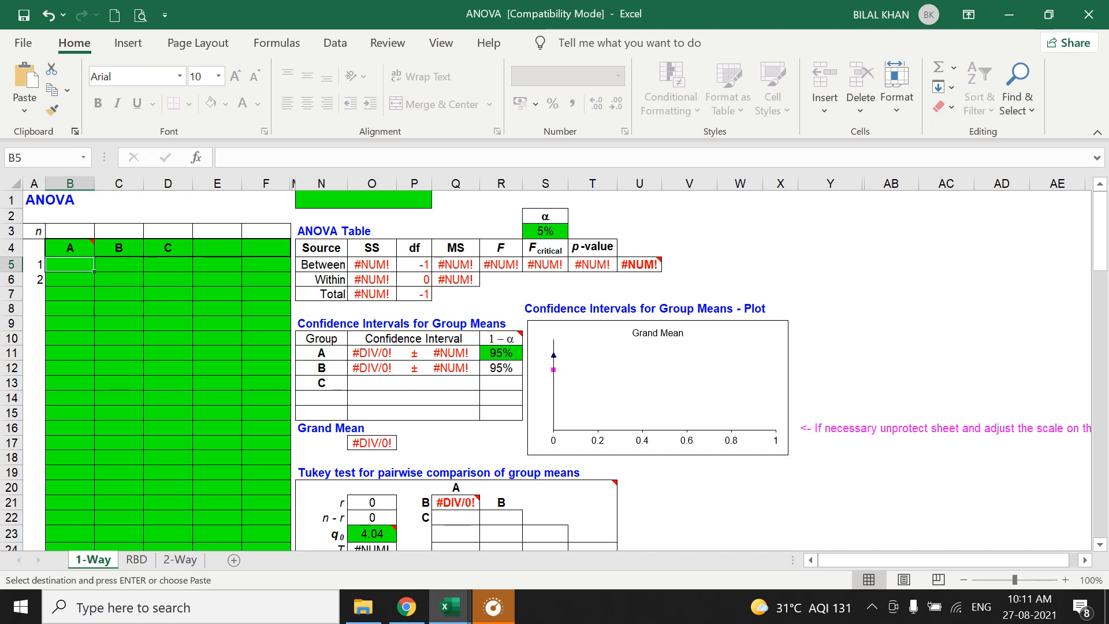
key(ctrl+v)
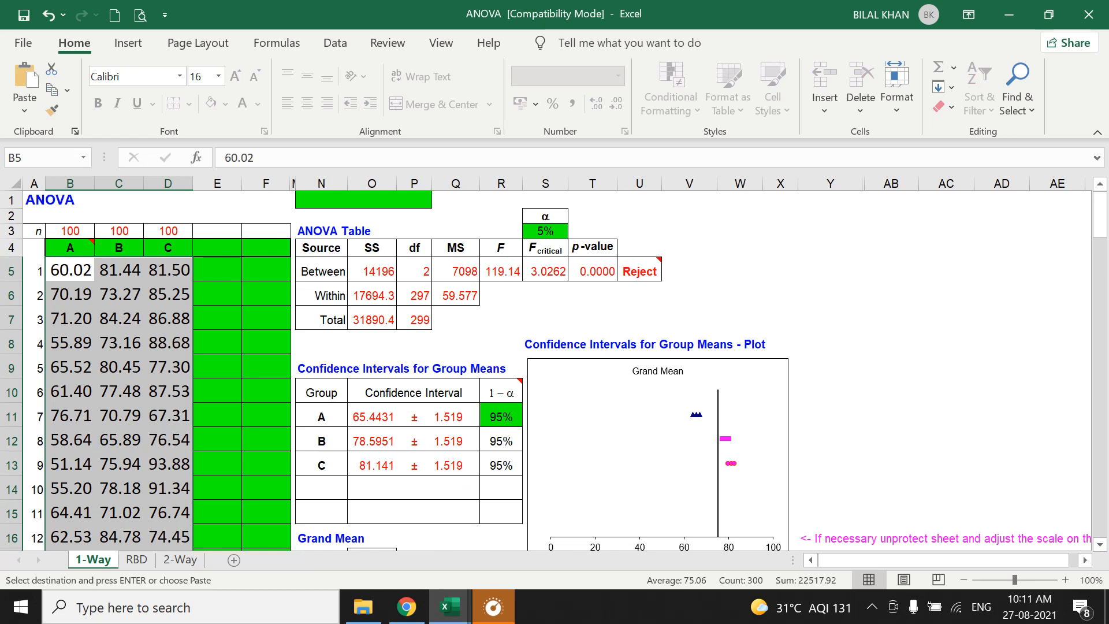
key(Escape)
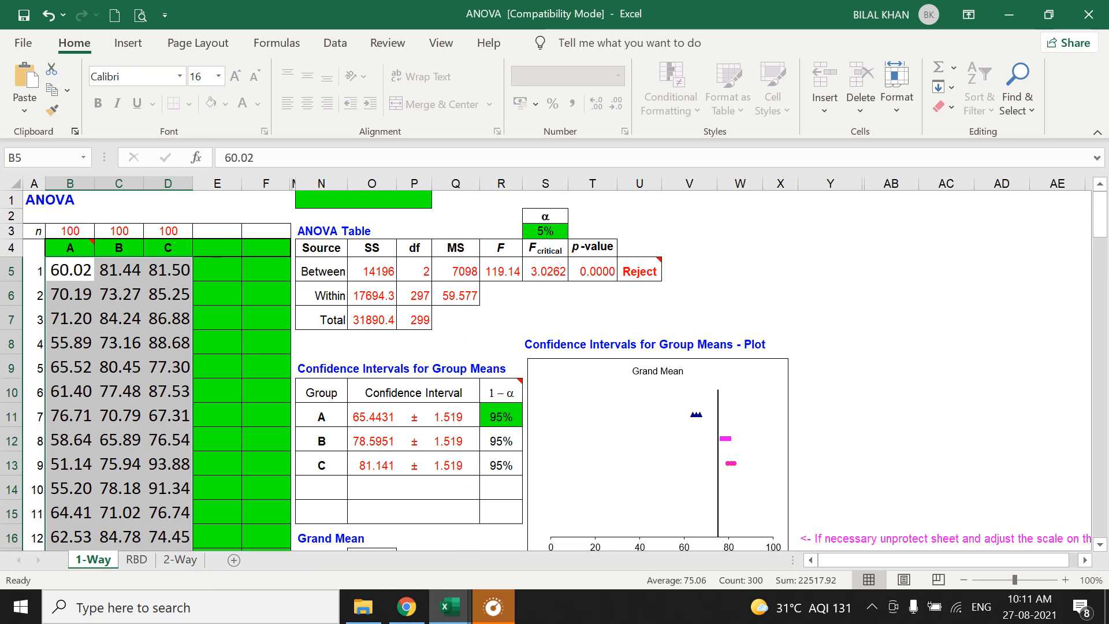
Examine the ANOVA table's sums of squares in O5:O6, the group sizes in B3:D3 and the degrees of freedom in P5:P6.
click(373, 248)
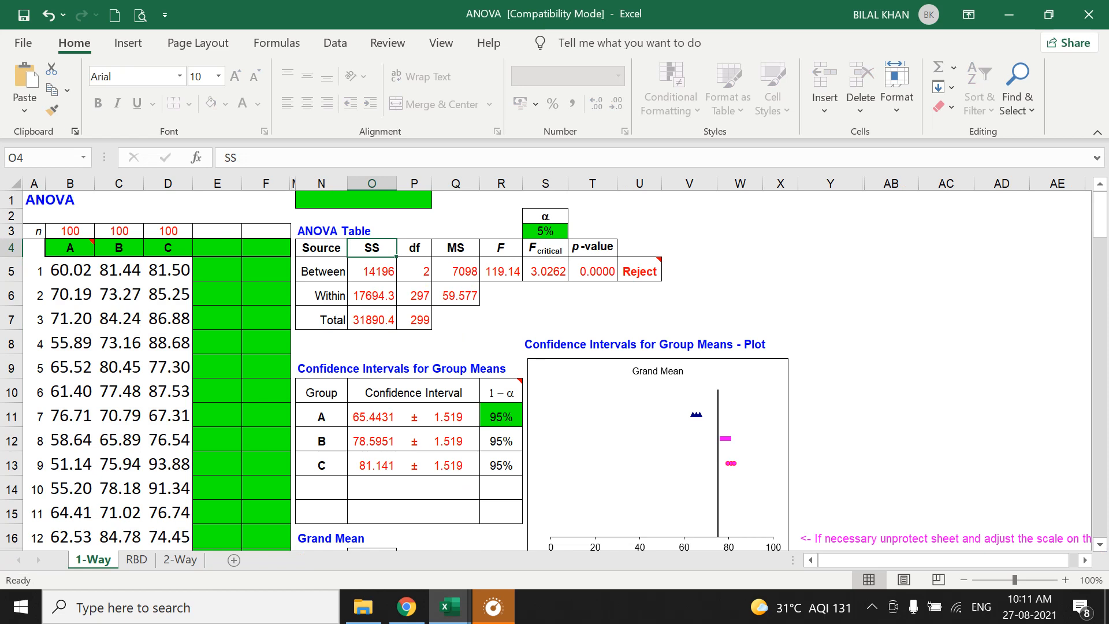
click(372, 271)
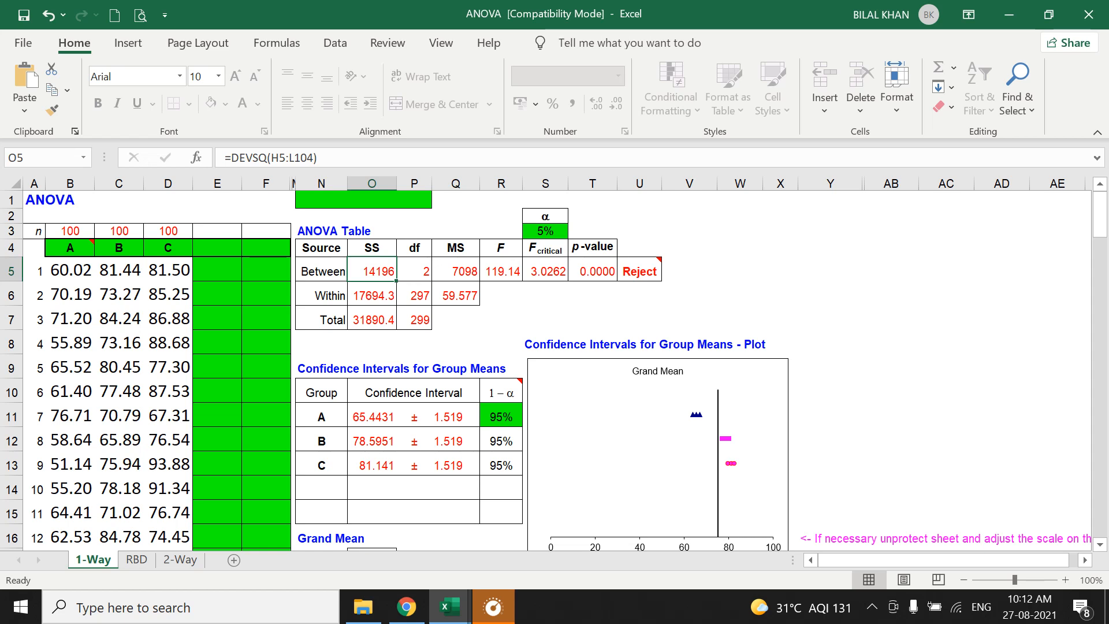
click(372, 294)
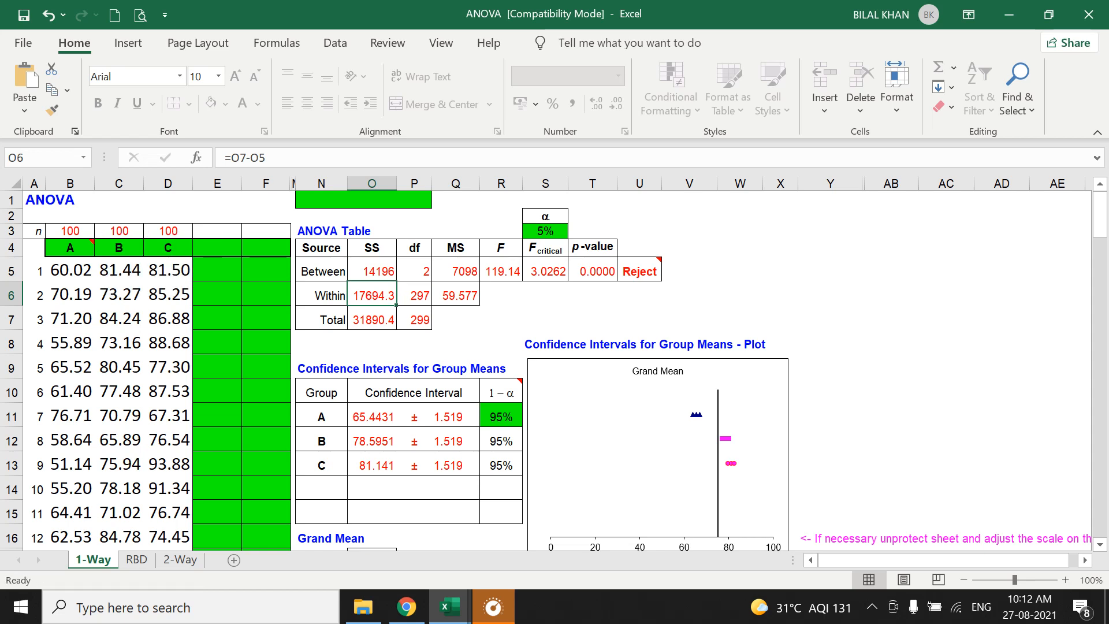
click(414, 271)
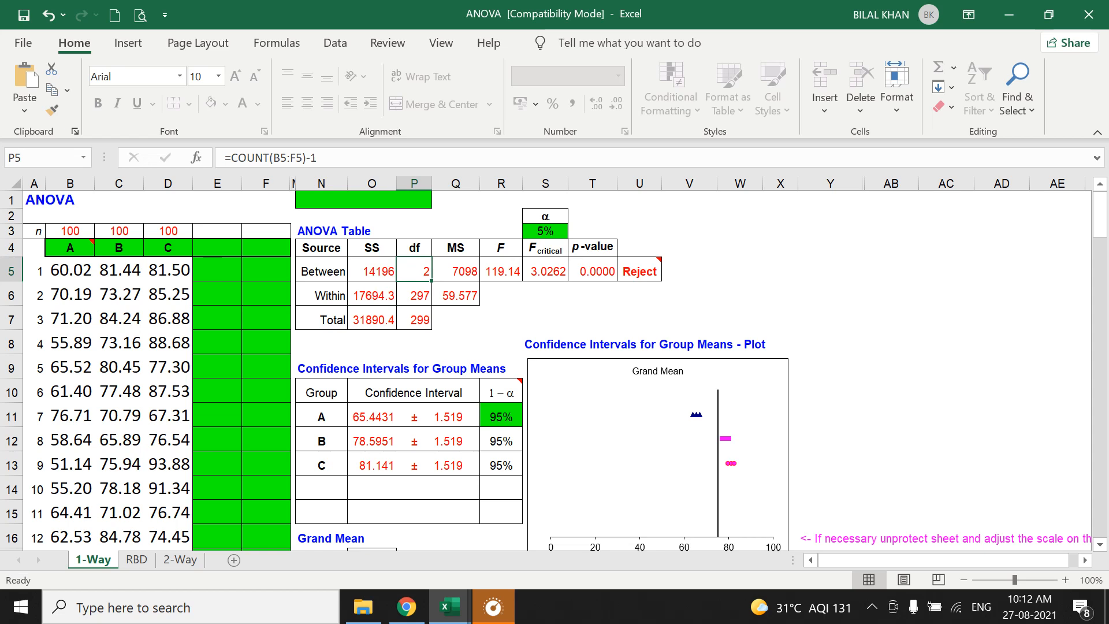
click(91, 236)
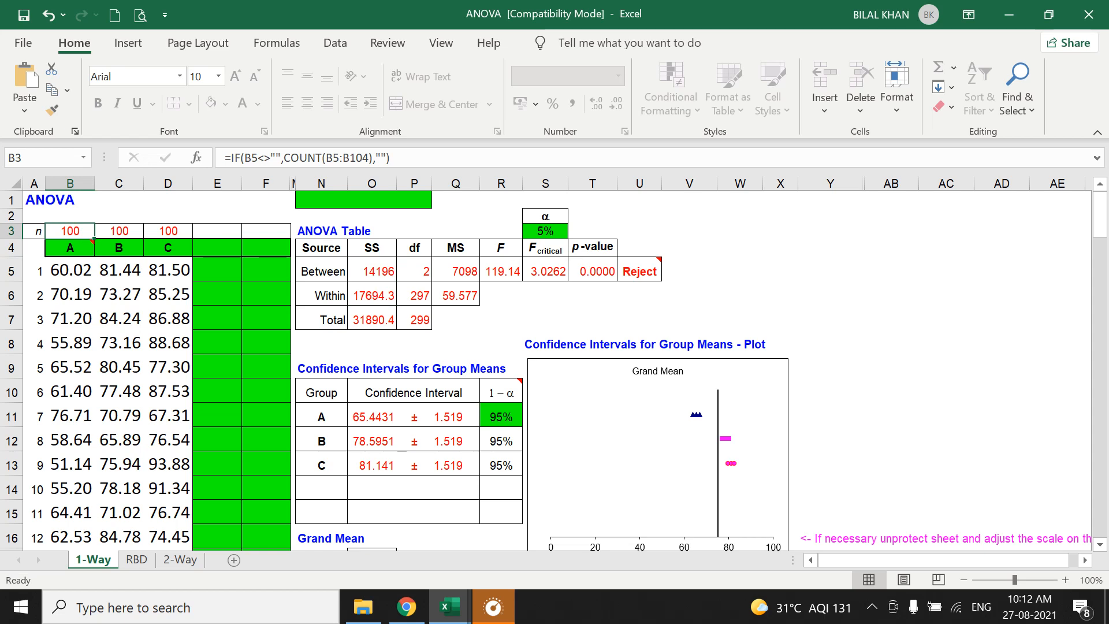
click(119, 231)
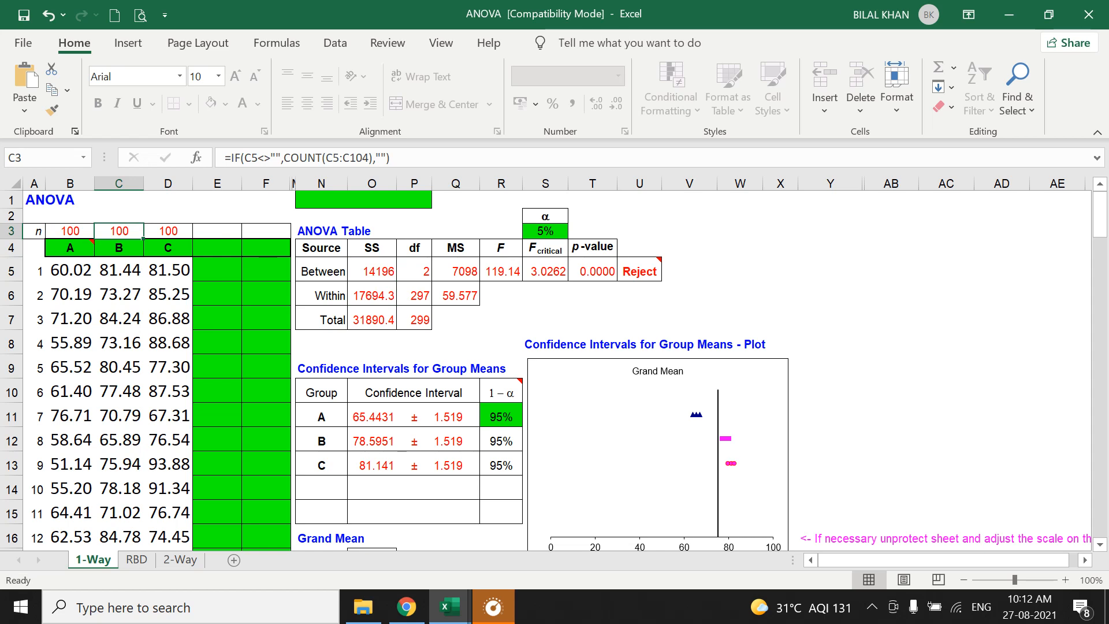
click(168, 247)
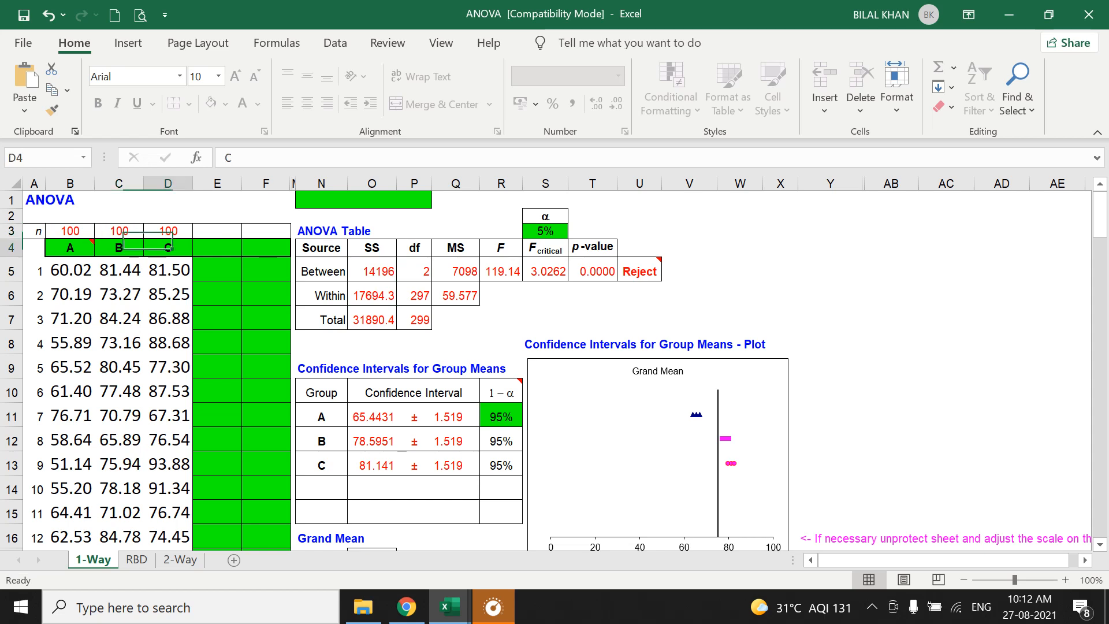
click(168, 231)
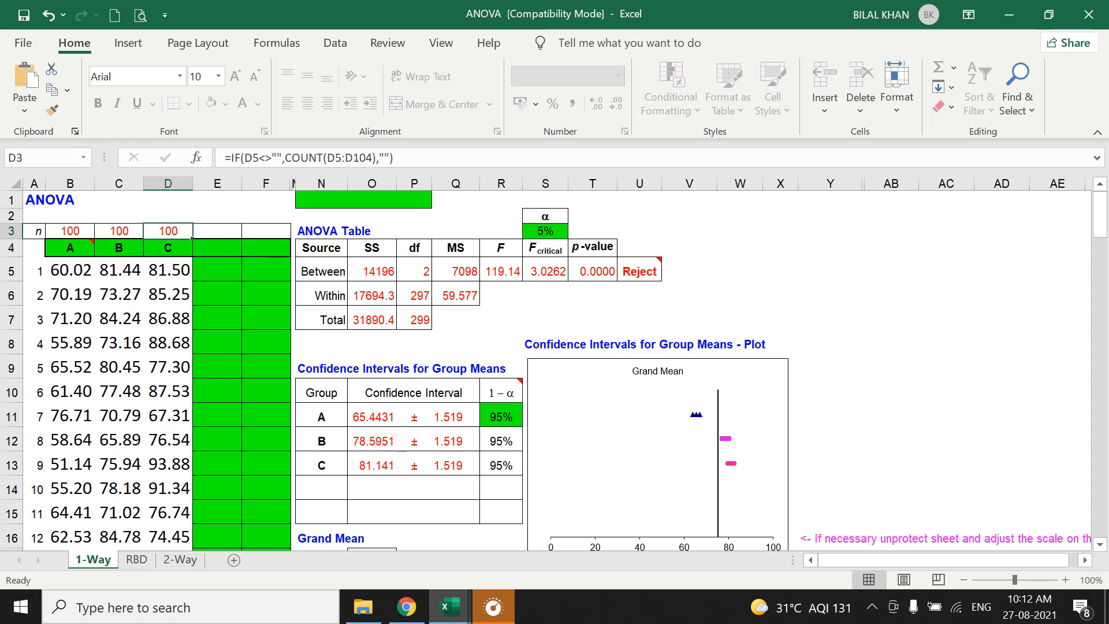
drag(70, 232, 168, 231)
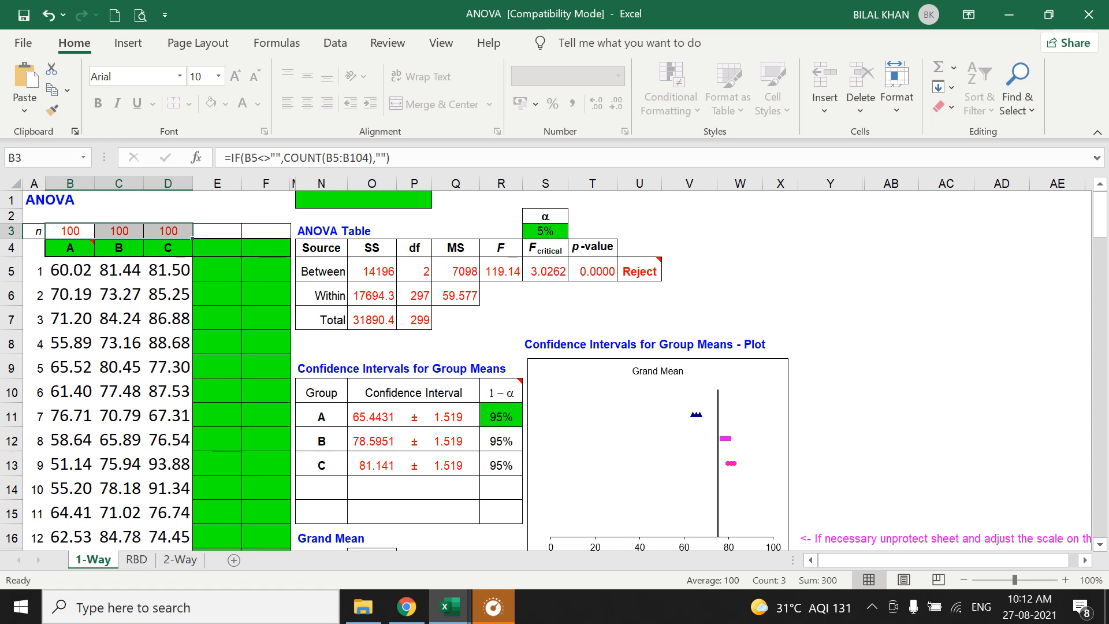
click(415, 295)
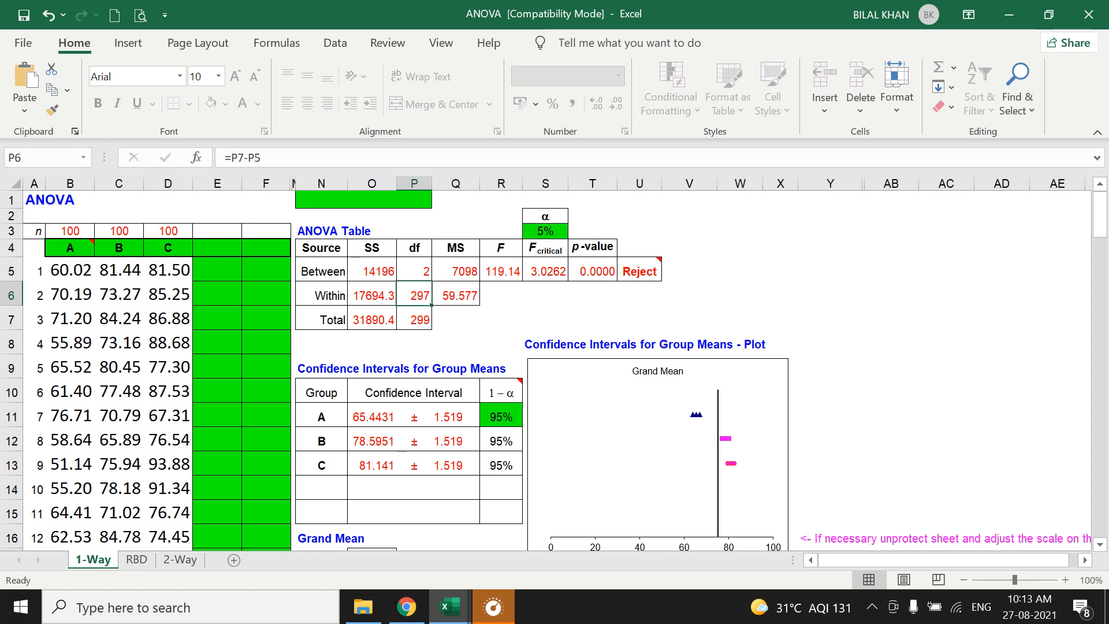
Examine how the between and within mean squares in Q5 and Q6 derive from their sums of squares and degrees of freedom.
click(456, 271)
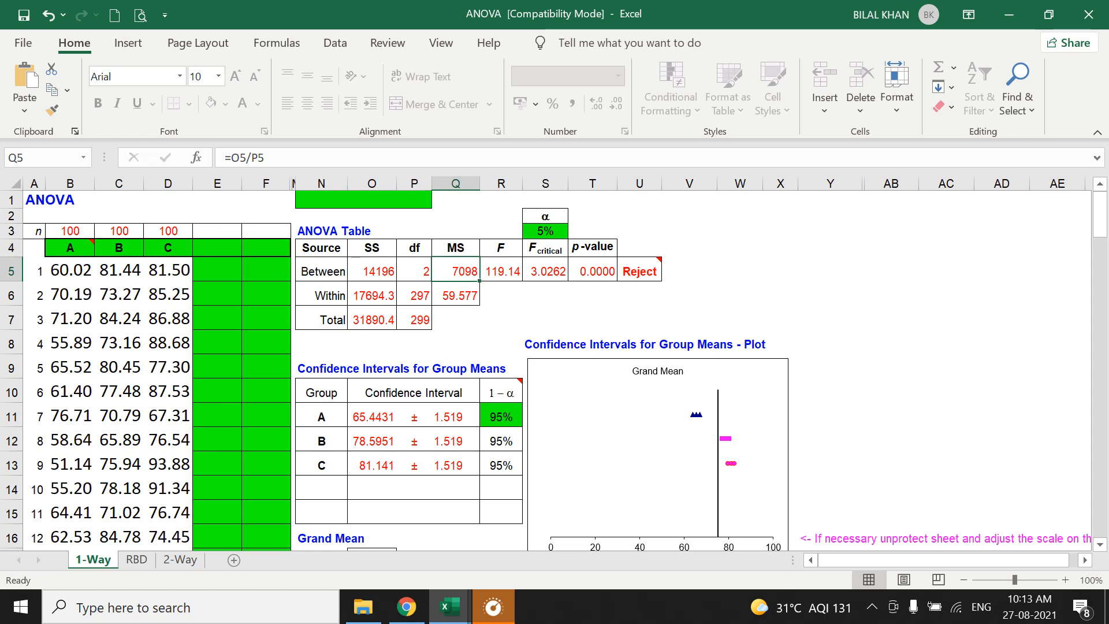
click(372, 271)
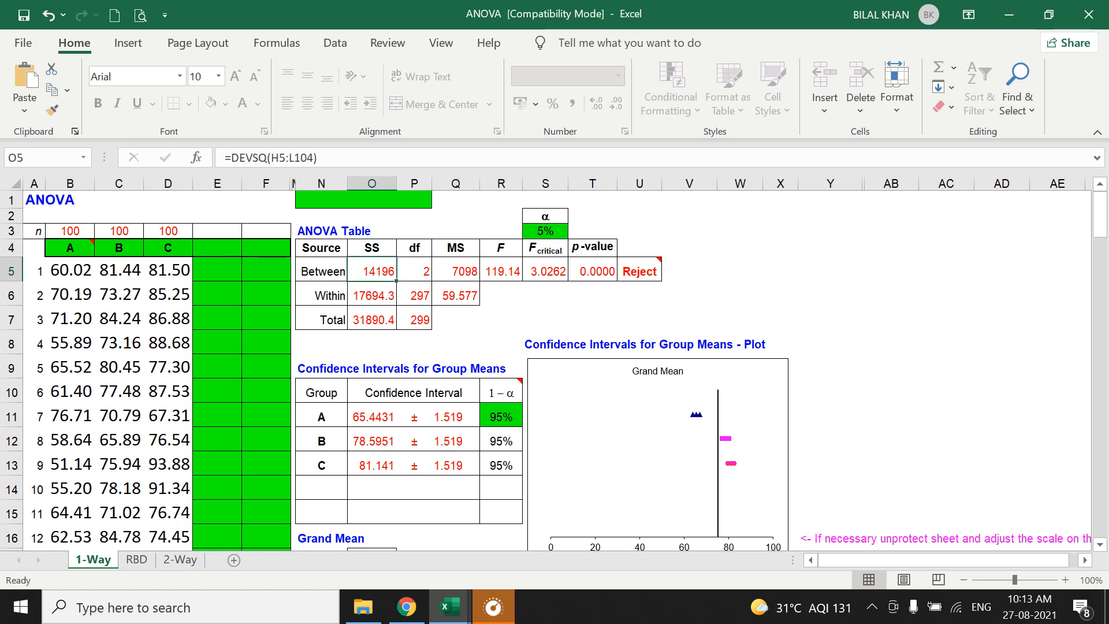
click(415, 270)
click(456, 270)
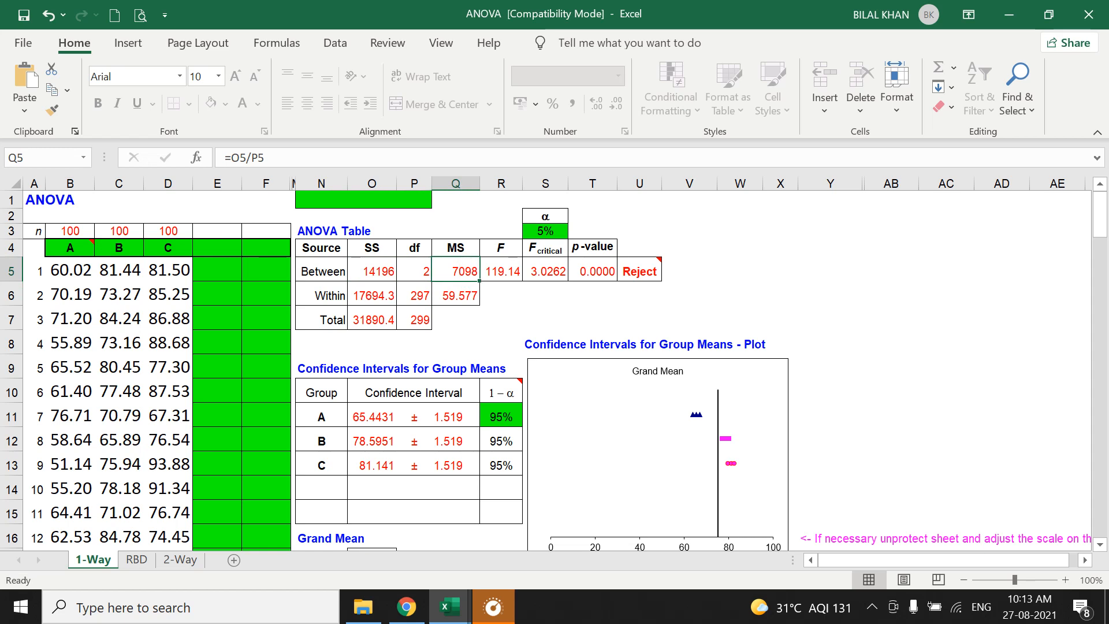
click(372, 270)
click(414, 270)
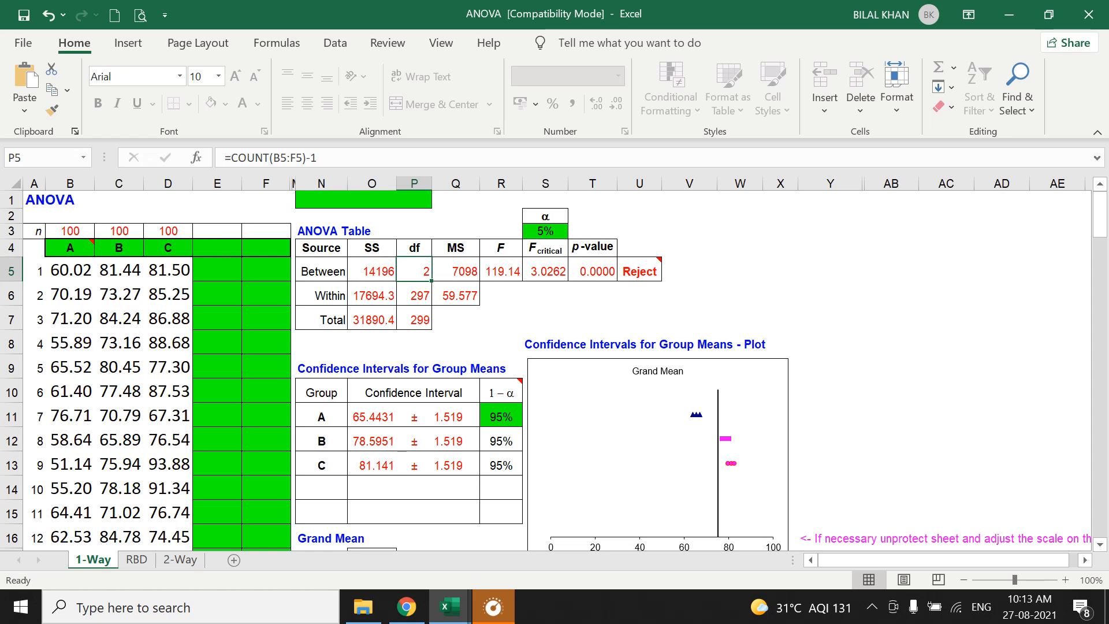
click(372, 295)
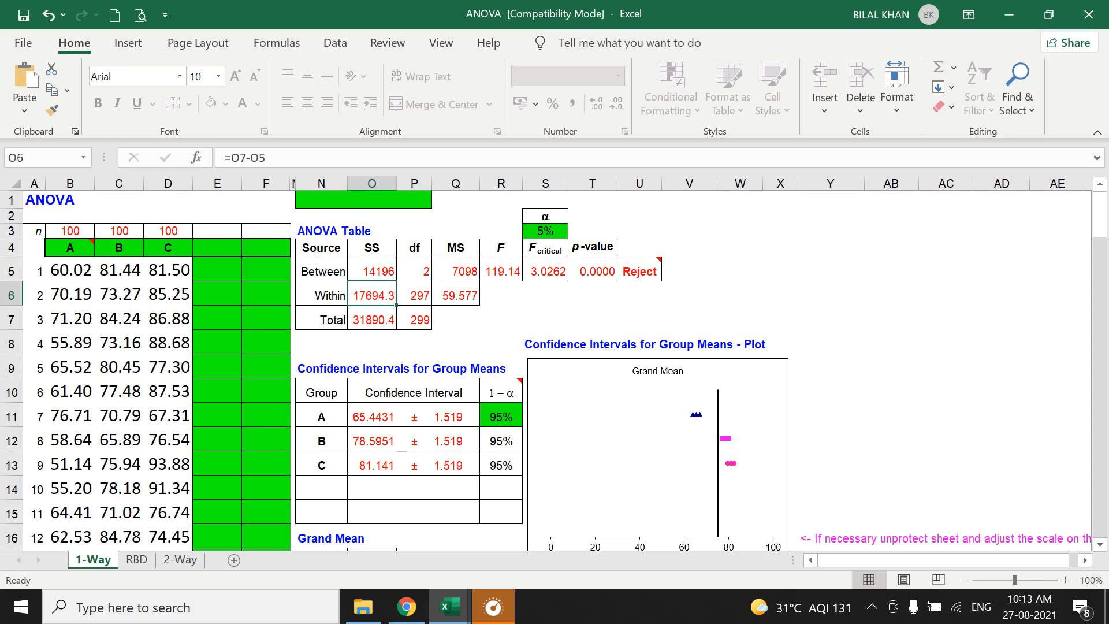
click(414, 296)
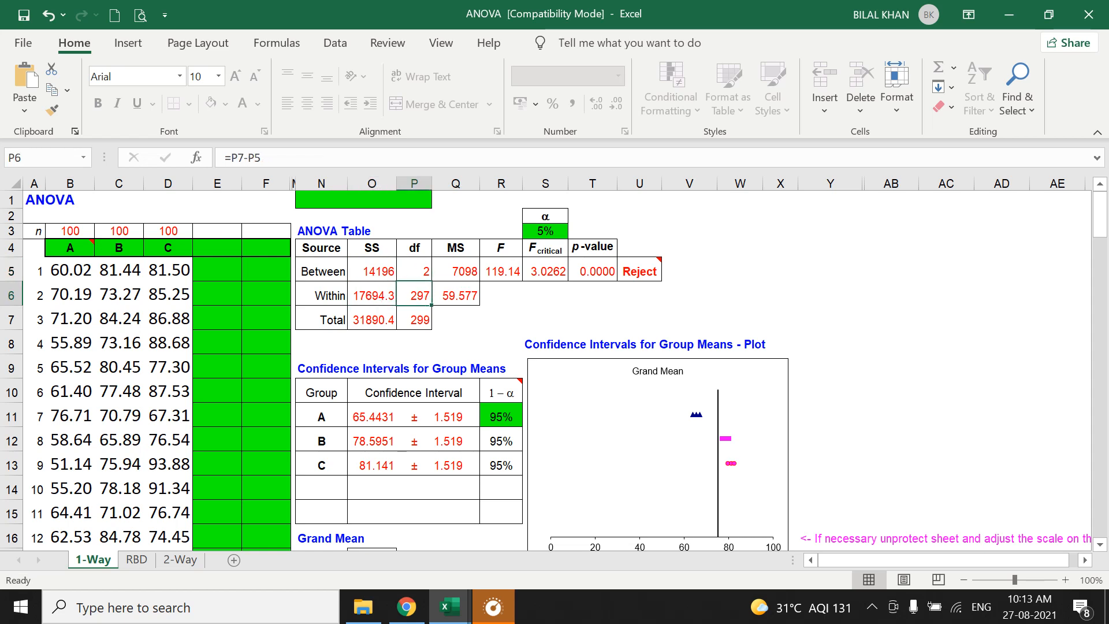
click(456, 296)
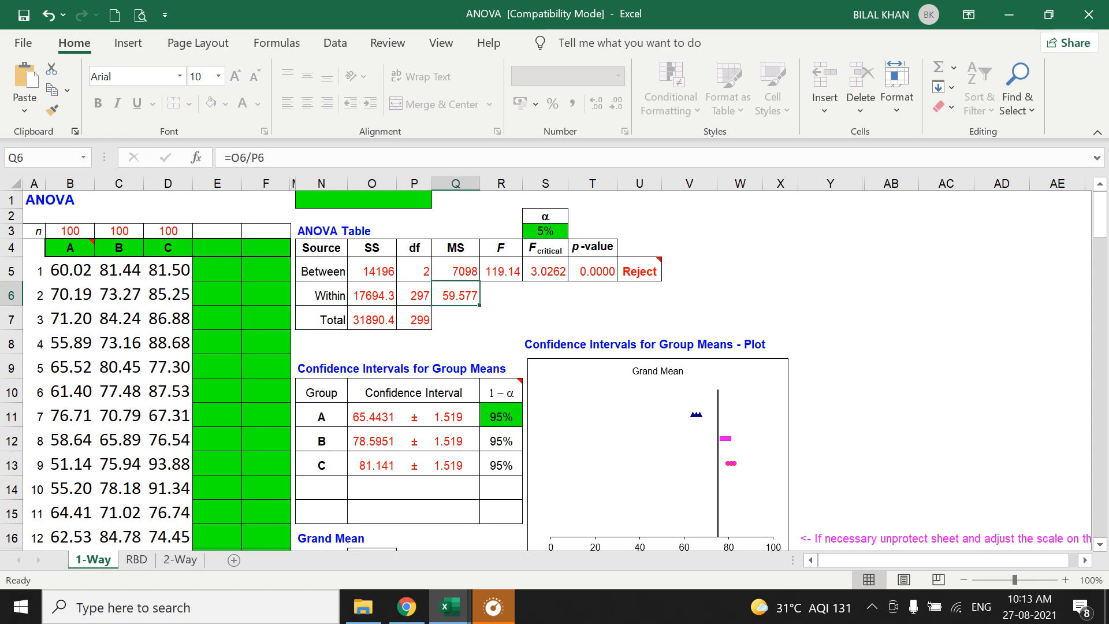
Examine how the F statistic in R5 derives from the mean squares in Q5 and Q6.
click(501, 271)
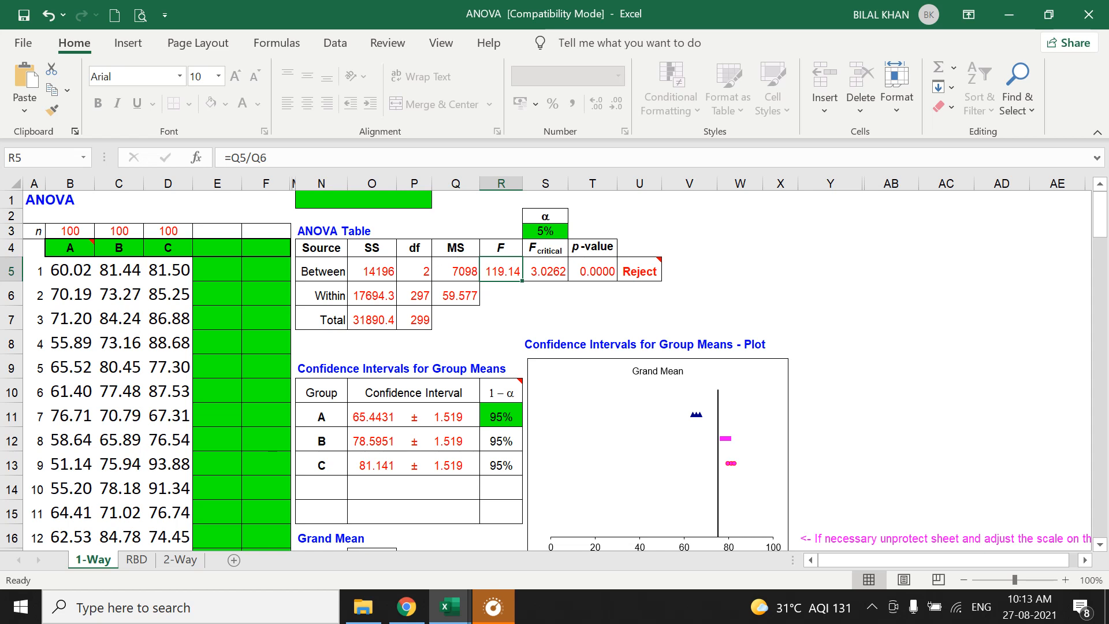
click(456, 271)
click(456, 295)
click(456, 271)
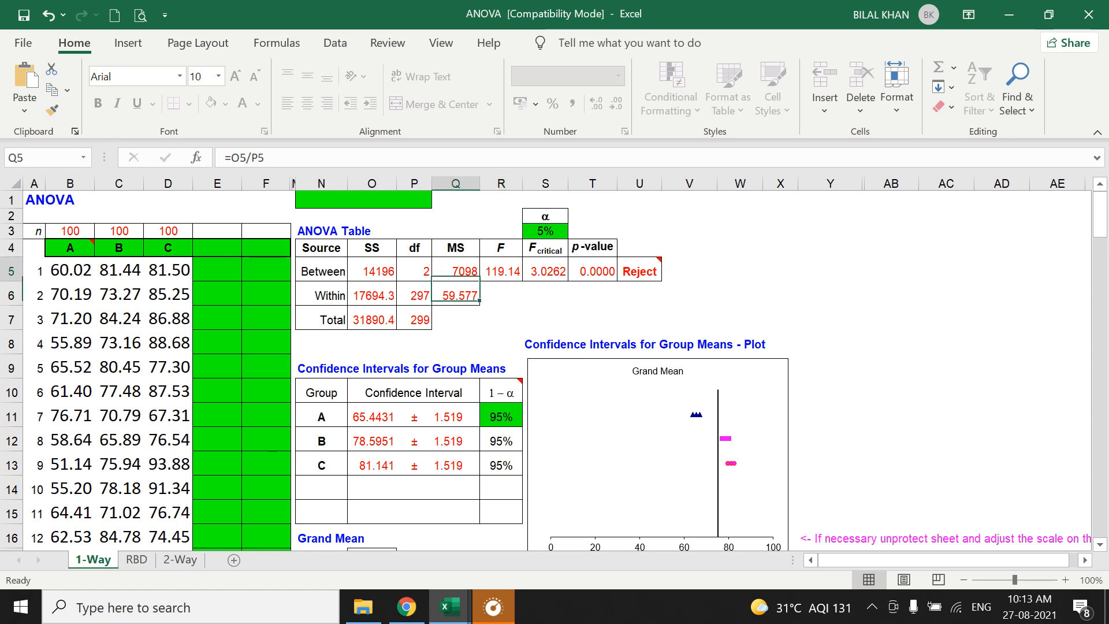
click(456, 295)
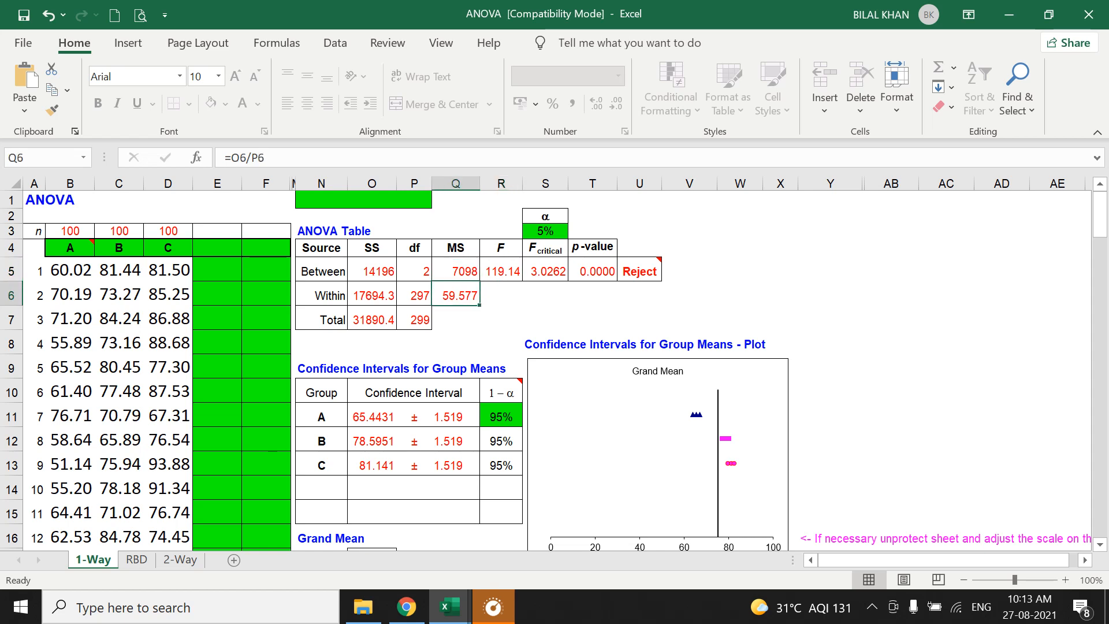
click(501, 271)
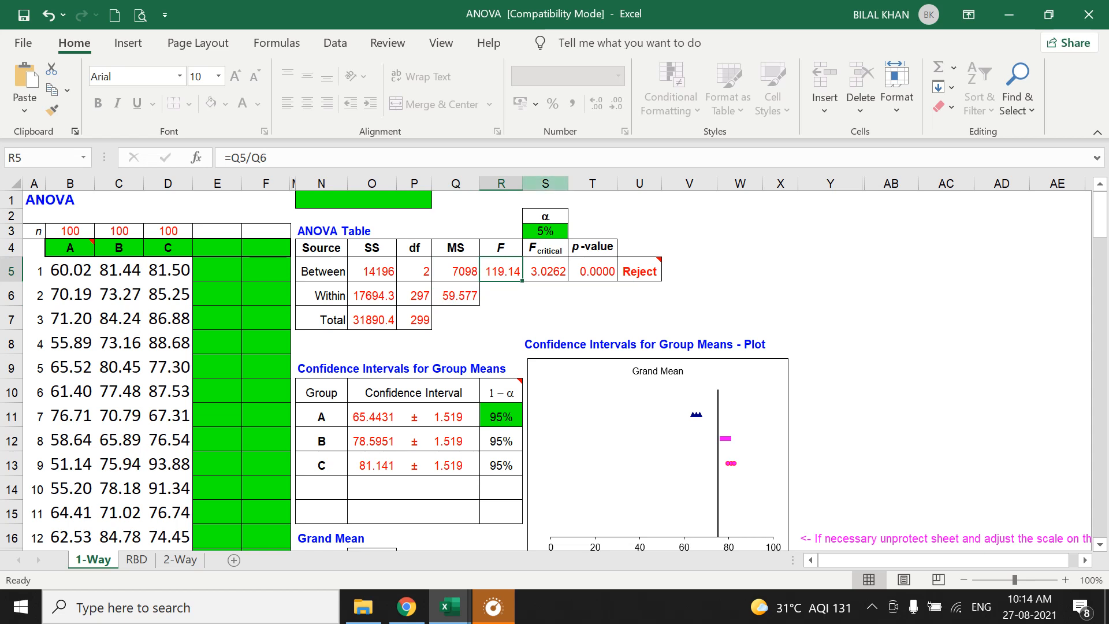
Outline the F heading and value in R4:R5 with a red rectangle using the screen drawing tools.
mouse_move(670, 3)
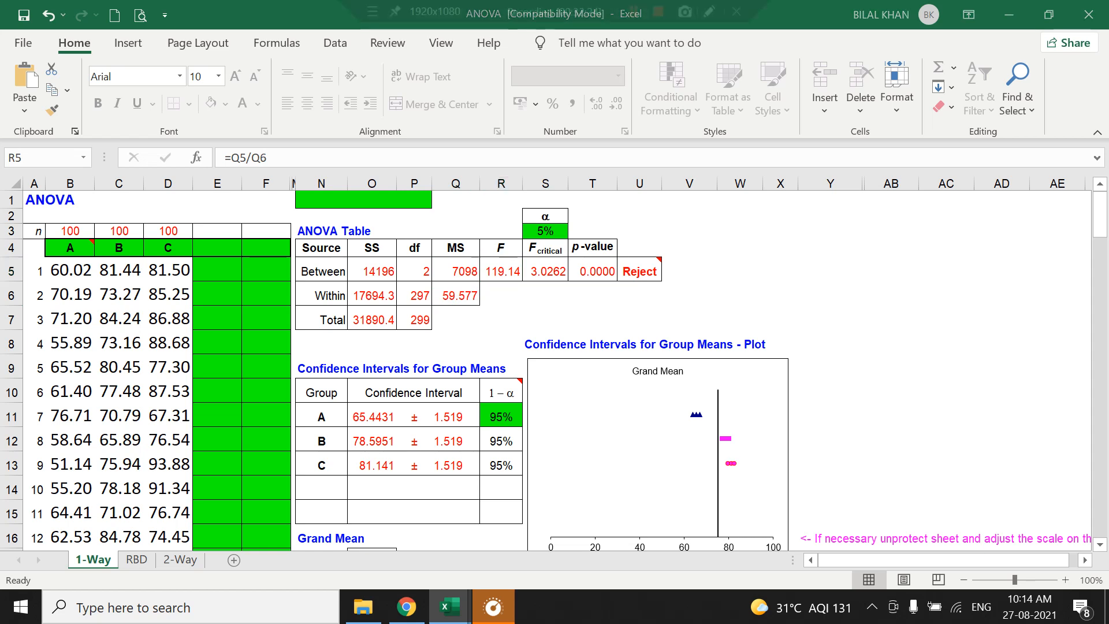
click(710, 11)
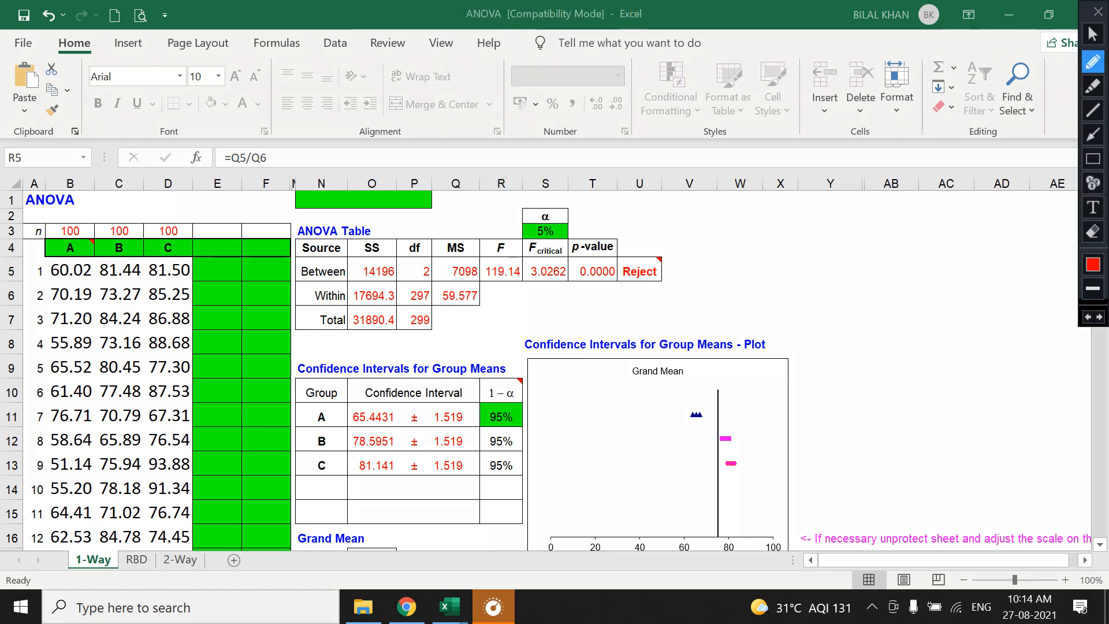
click(1093, 159)
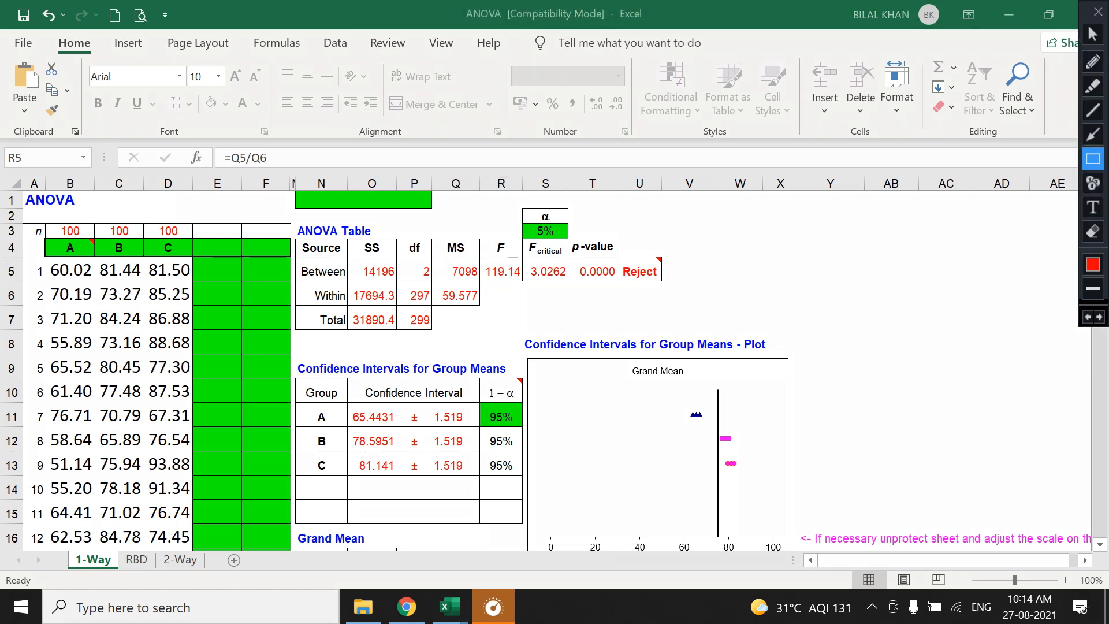
drag(479, 235, 522, 293)
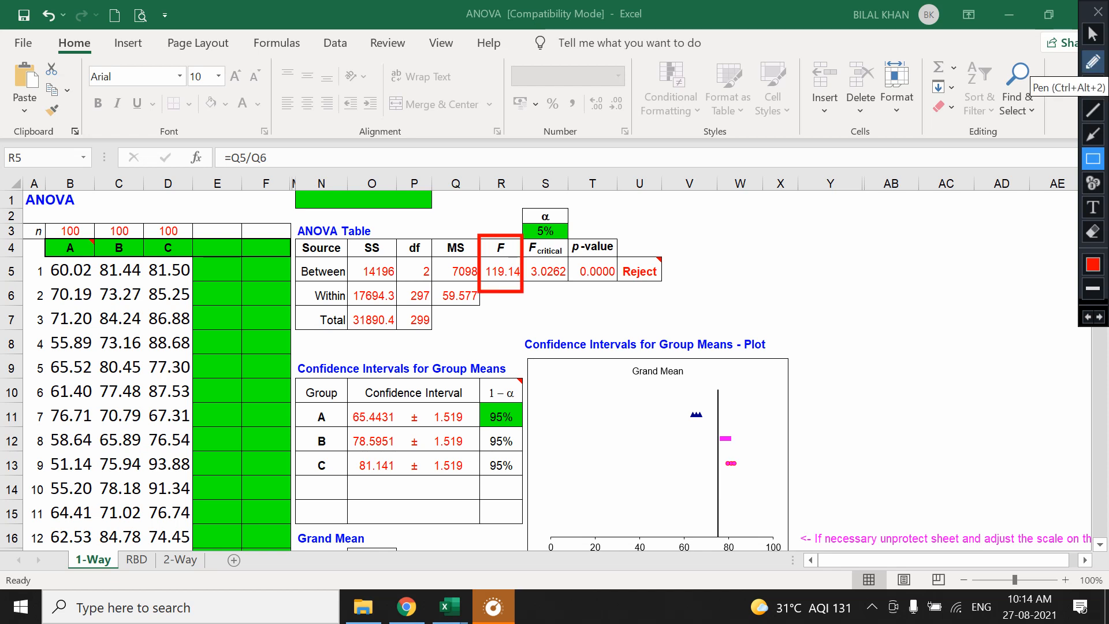
Highlight the critical F value in yellow and mark the p-value, decision and F comparison with red pen lines.
click(1093, 86)
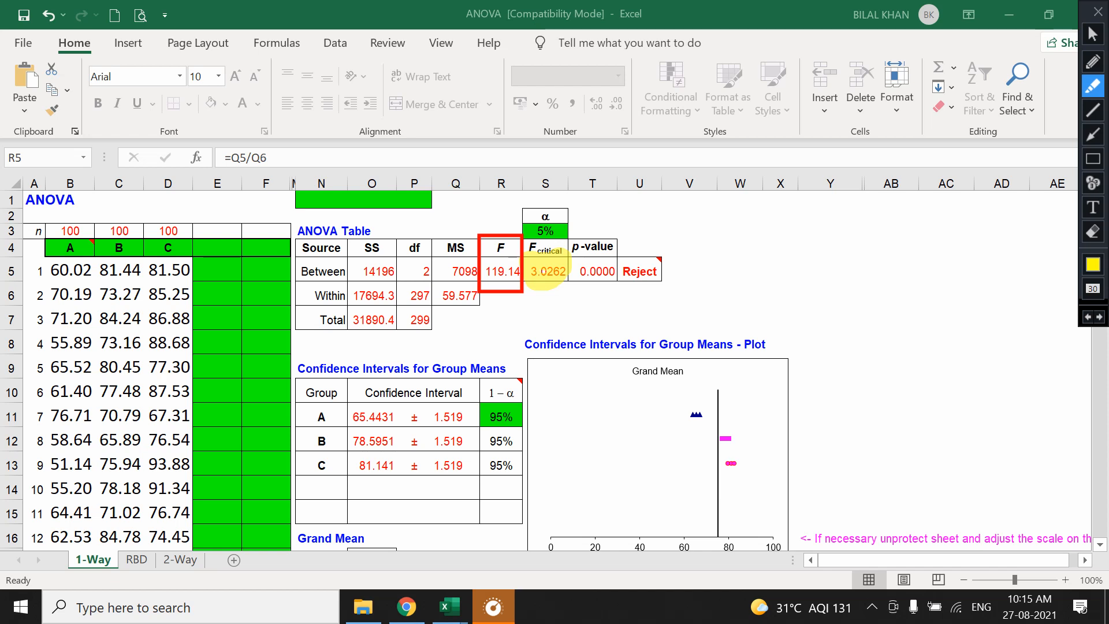
click(1093, 62)
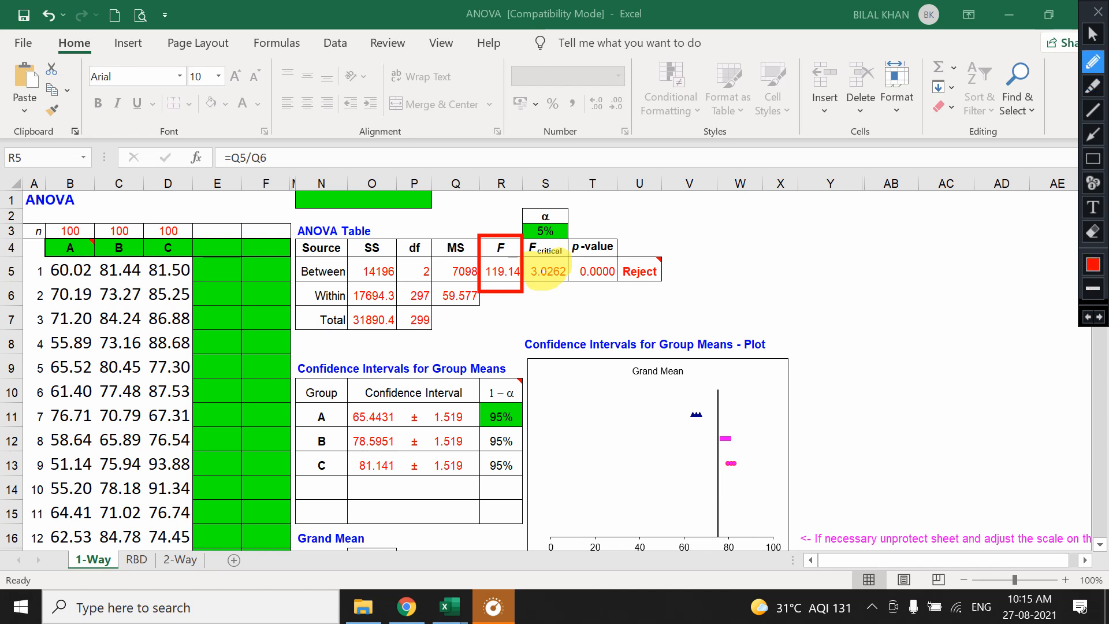
drag(575, 291, 661, 291)
mouse_move(554, 190)
mouse_down()
mouse_move(466, 227)
mouse_move(516, 312)
mouse_move(581, 229)
mouse_move(554, 190)
mouse_up()
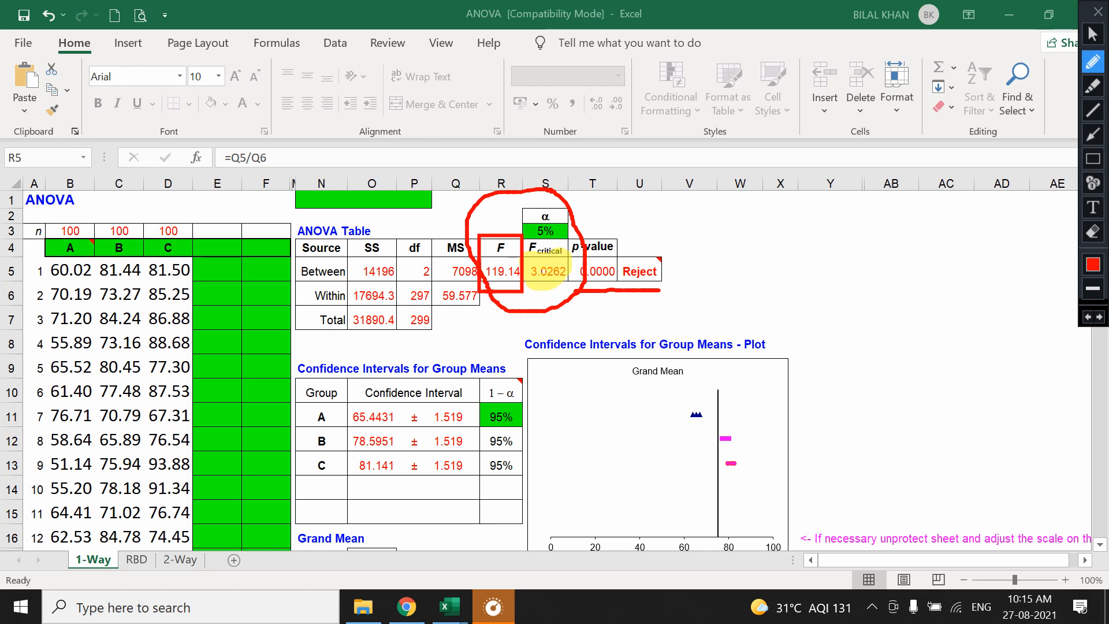
Handwrite =FINV(0.05, 2, 297 beside the ANOVA table and circle the df, mean square and F values in red.
mouse_move(719, 269)
mouse_down()
mouse_move(740, 264)
mouse_move(765, 288)
mouse_move(778, 254)
mouse_move(774, 276)
mouse_move(808, 280)
mouse_move(807, 269)
mouse_move(815, 282)
mouse_up()
drag(817, 271, 869, 286)
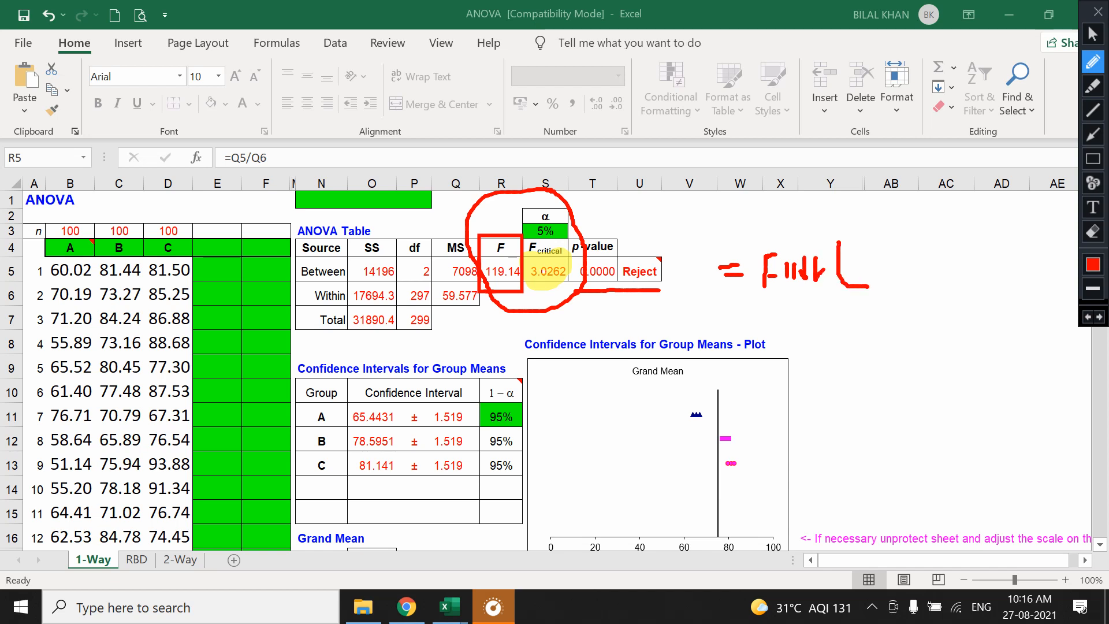
mouse_move(864, 260)
mouse_down()
mouse_move(854, 269)
mouse_move(896, 263)
mouse_move(902, 282)
mouse_move(935, 270)
mouse_up()
mouse_move(946, 266)
mouse_down()
mouse_move(940, 279)
mouse_move(996, 254)
mouse_move(994, 264)
mouse_move(1007, 254)
mouse_move(1006, 264)
mouse_move(1006, 249)
mouse_up()
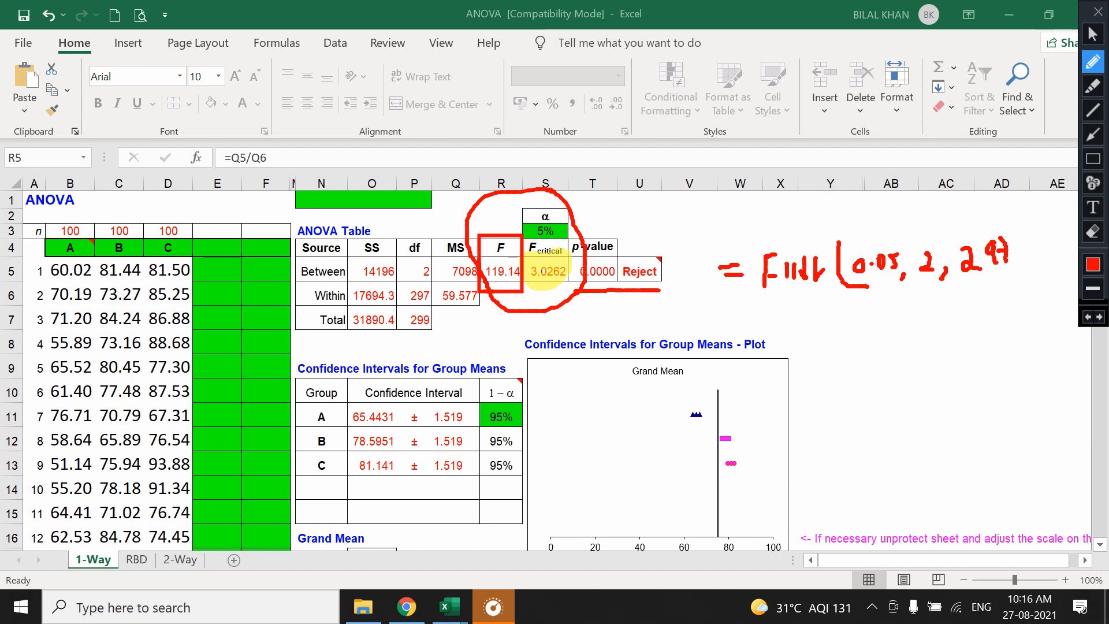
mouse_move(420, 260)
mouse_down()
mouse_move(415, 280)
mouse_move(437, 280)
mouse_move(428, 259)
mouse_move(407, 306)
mouse_move(430, 284)
mouse_move(419, 276)
mouse_move(459, 259)
mouse_move(478, 292)
mouse_move(488, 257)
mouse_move(444, 296)
mouse_move(480, 296)
mouse_move(472, 278)
mouse_move(509, 252)
mouse_move(495, 289)
mouse_move(520, 257)
mouse_up()
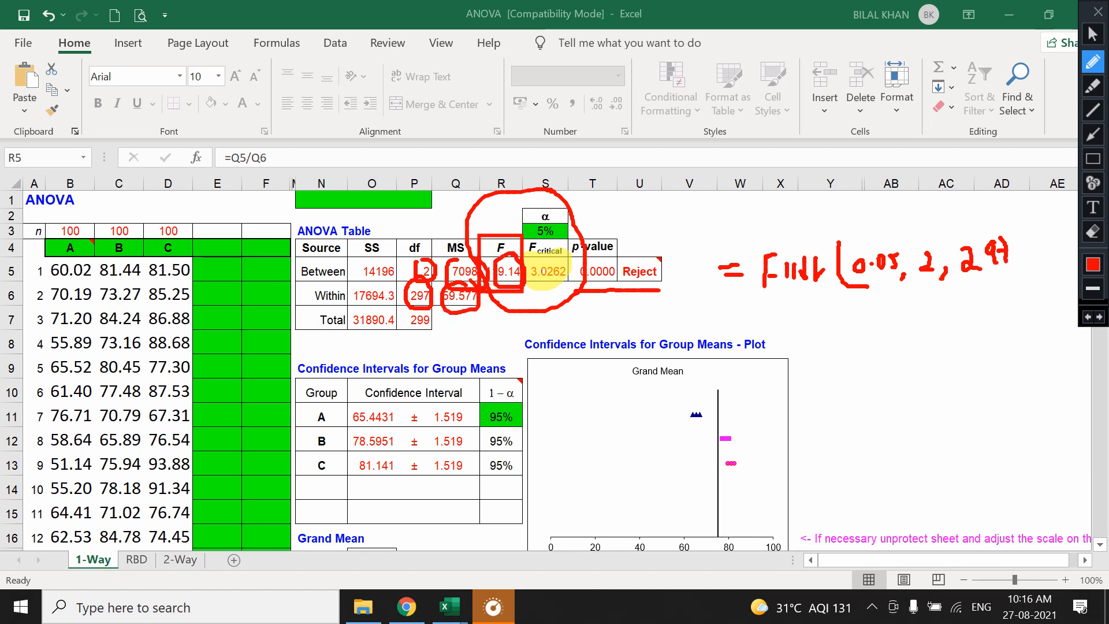
drag(614, 251, 647, 233)
Erase the drawn annotations from the ANOVA sheet and close the screen drawing tools.
click(1093, 232)
mouse_move(379, 217)
mouse_down()
mouse_move(429, 319)
mouse_move(1025, 338)
mouse_up()
drag(458, 197, 609, 234)
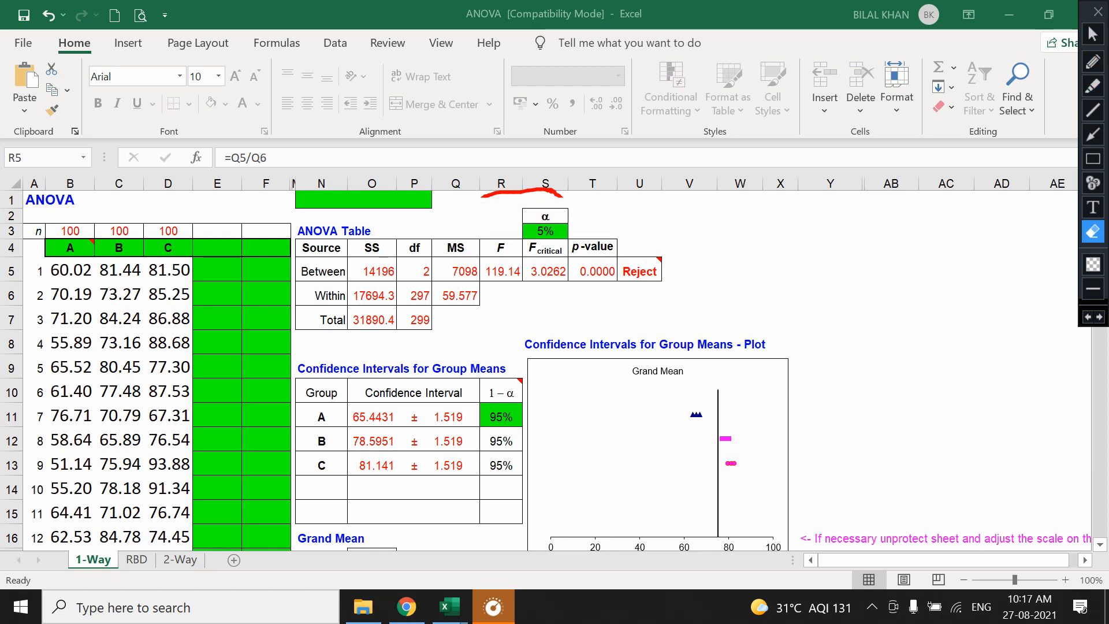
click(1098, 11)
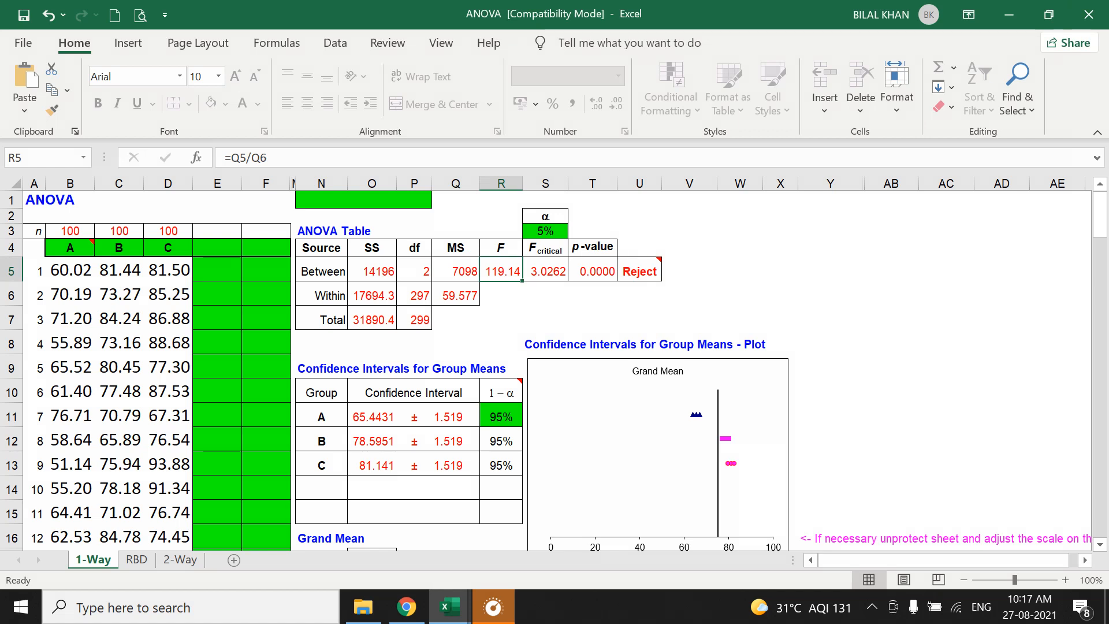
Examine the decision formula in U5 and the Tukey pairwise comparison of groups A and B in Q21.
click(640, 271)
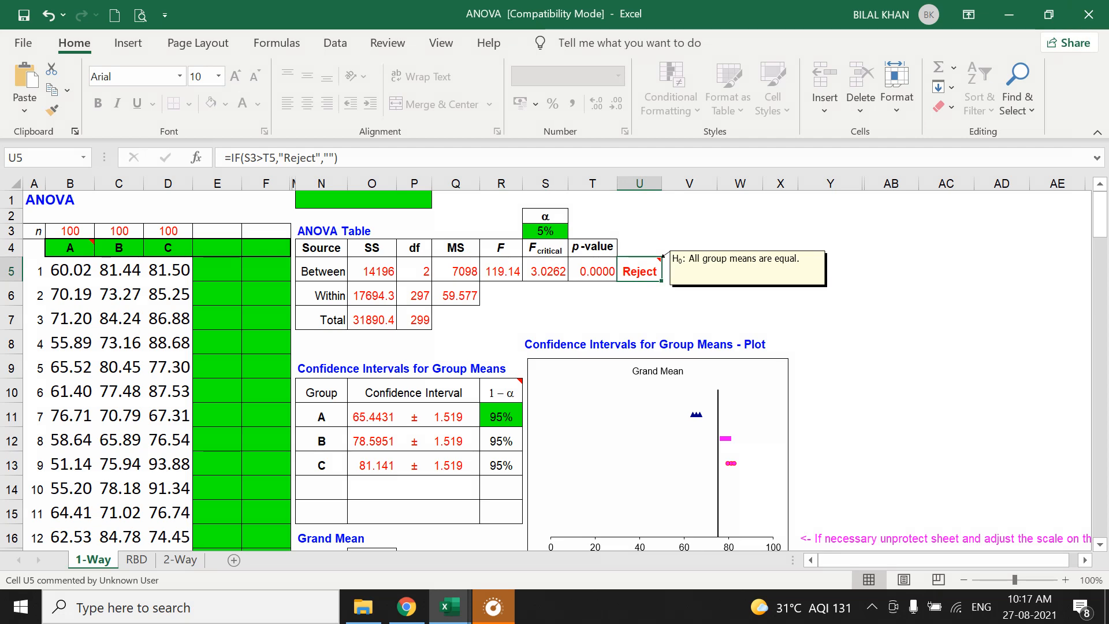
scroll(554, 369, down, 1)
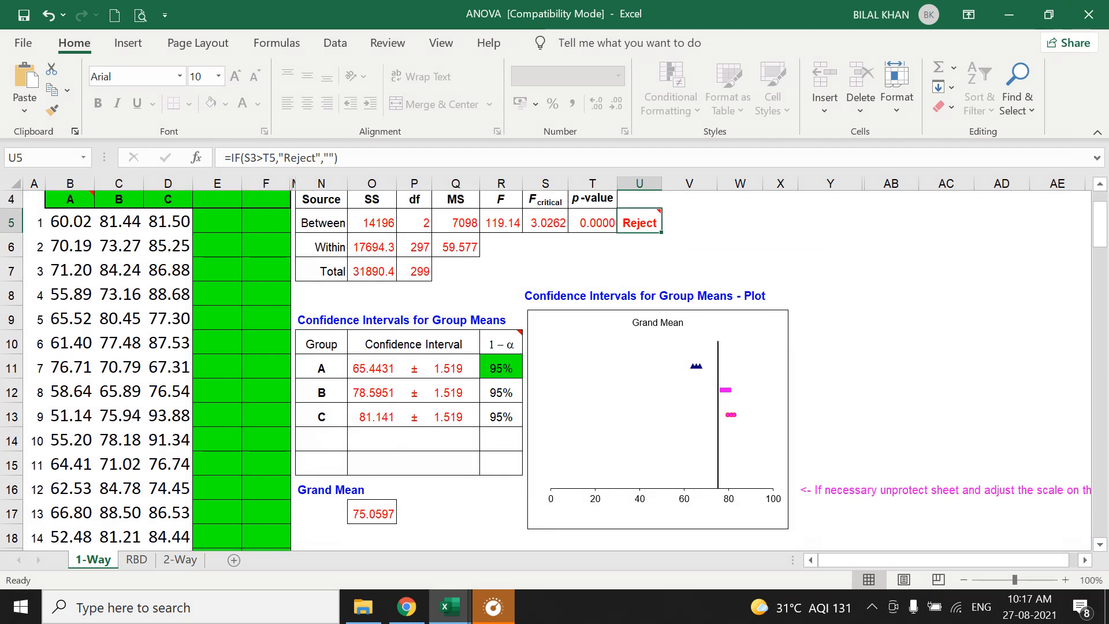
scroll(554, 370, down, 2)
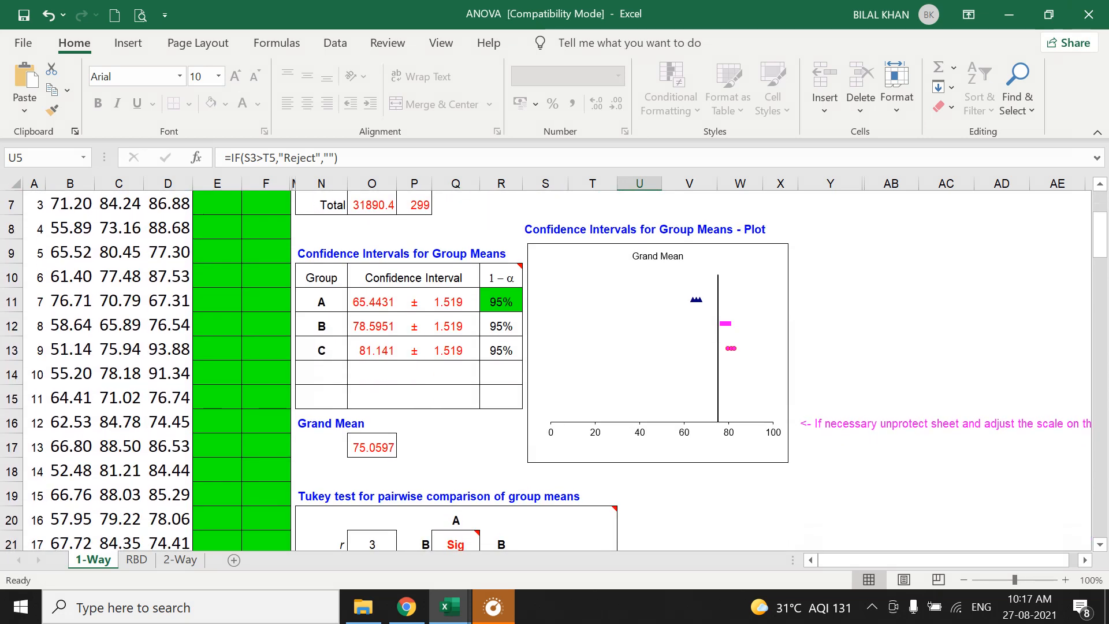
scroll(554, 370, down, 3)
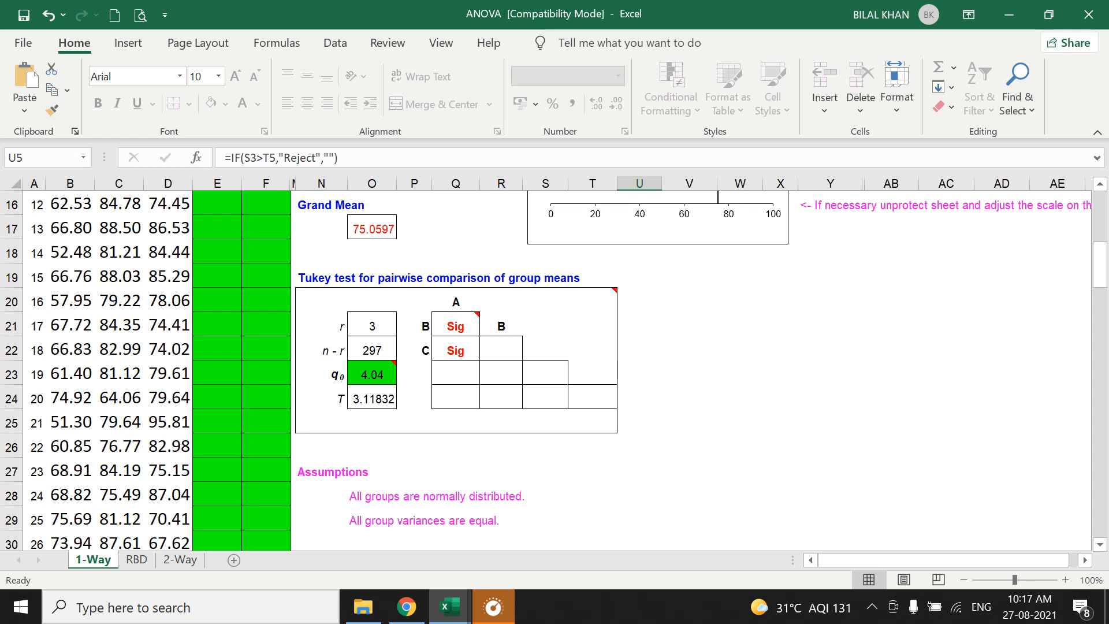
mouse_move(456, 326)
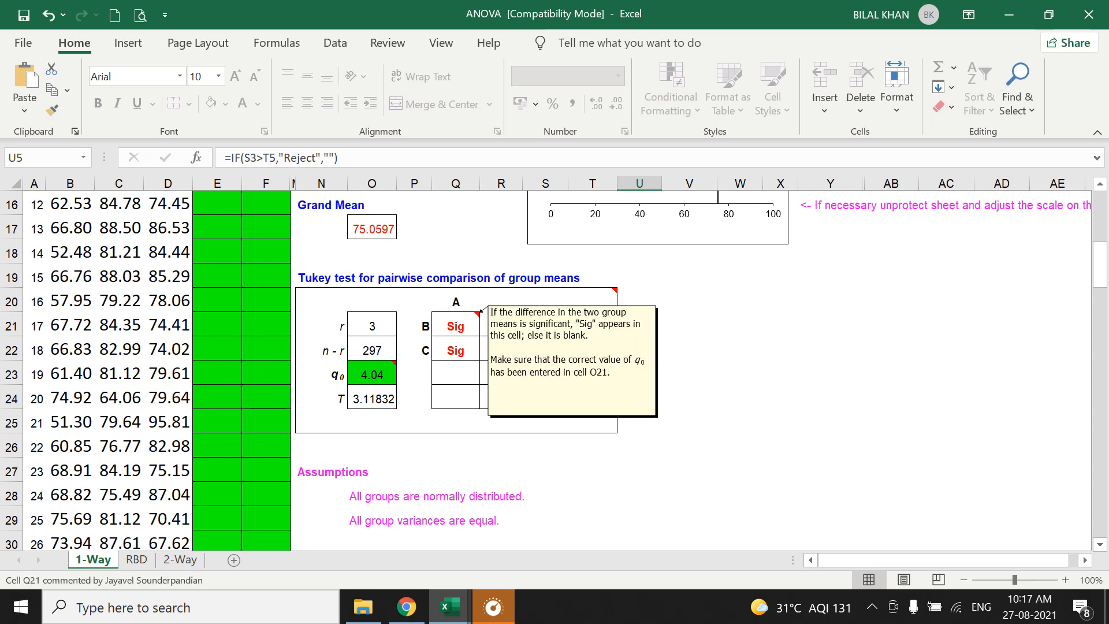
click(456, 327)
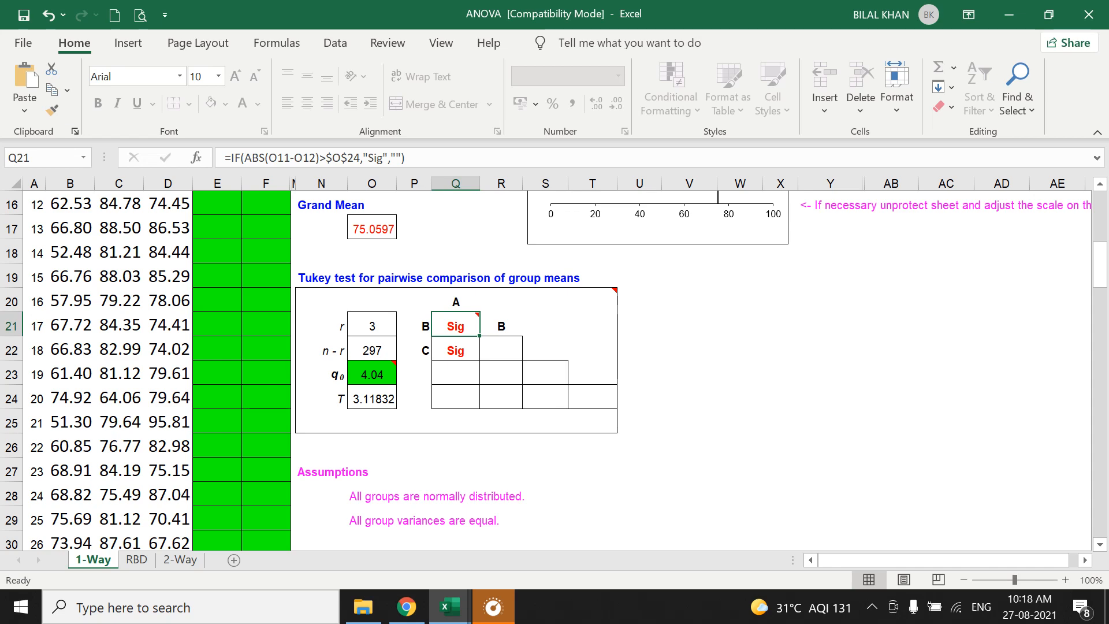
Compare the means of groups A, B and C in O11:O13 of the confidence interval table.
scroll(554, 369, up, 2)
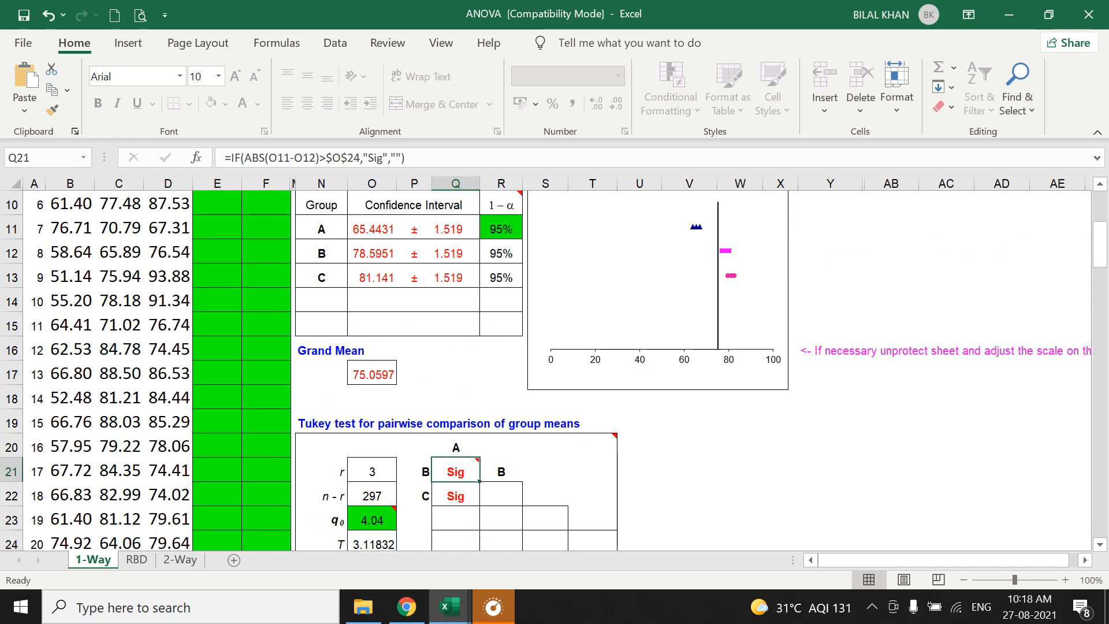
scroll(555, 370, up, 1)
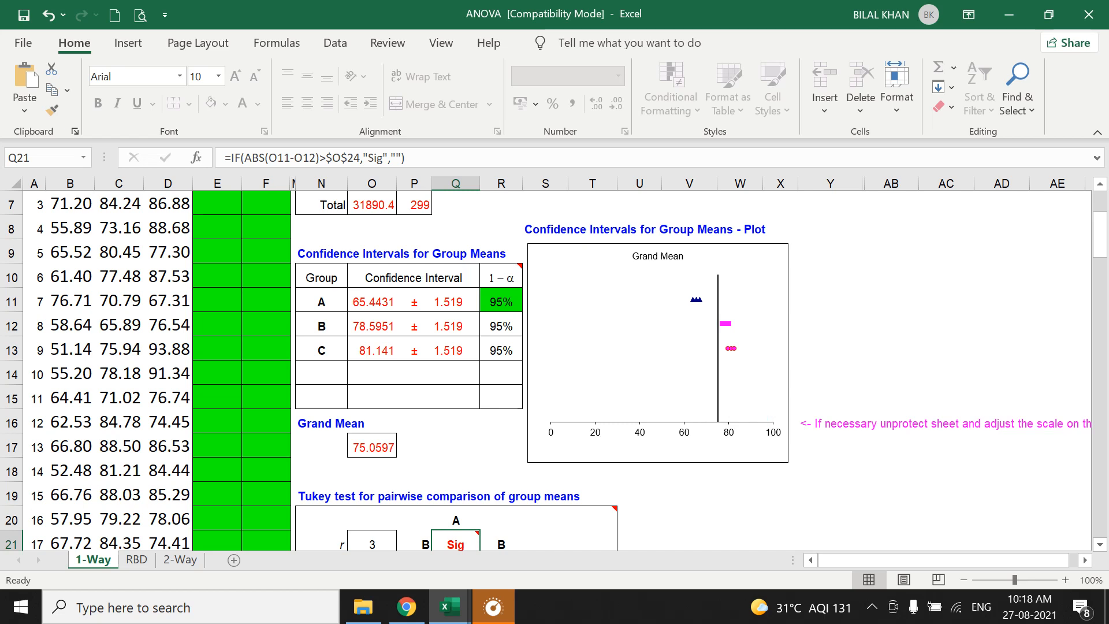
click(372, 302)
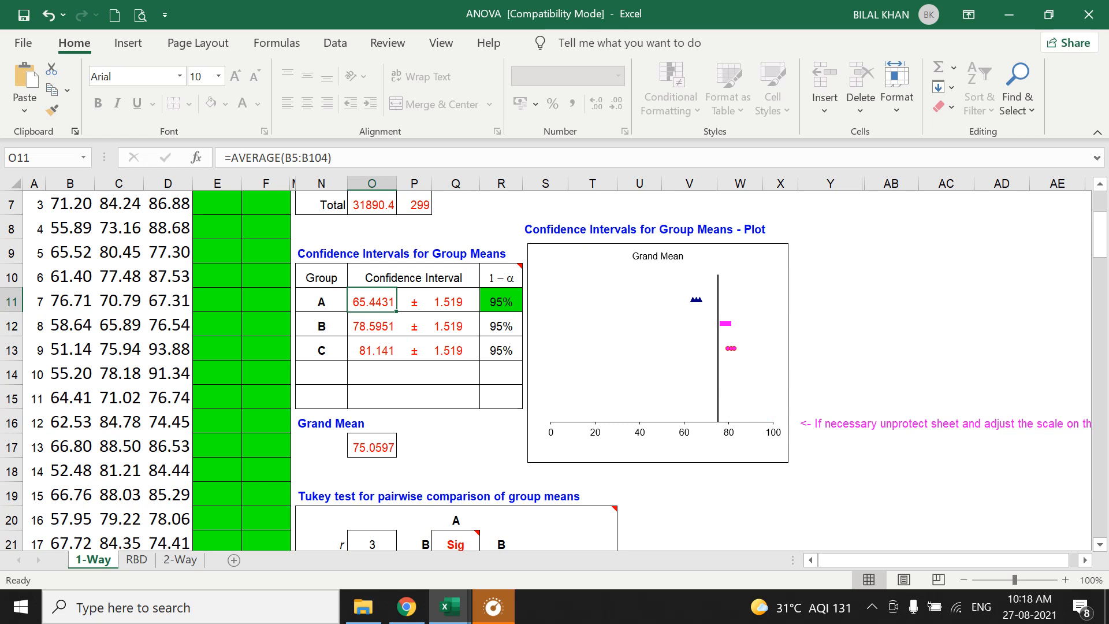
click(372, 326)
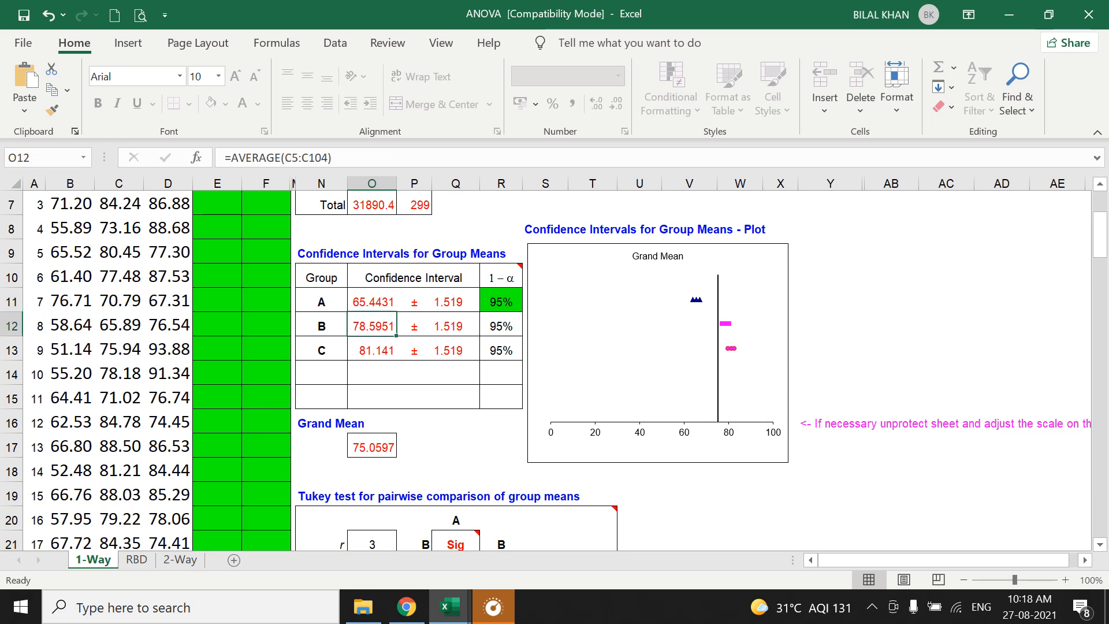
click(372, 350)
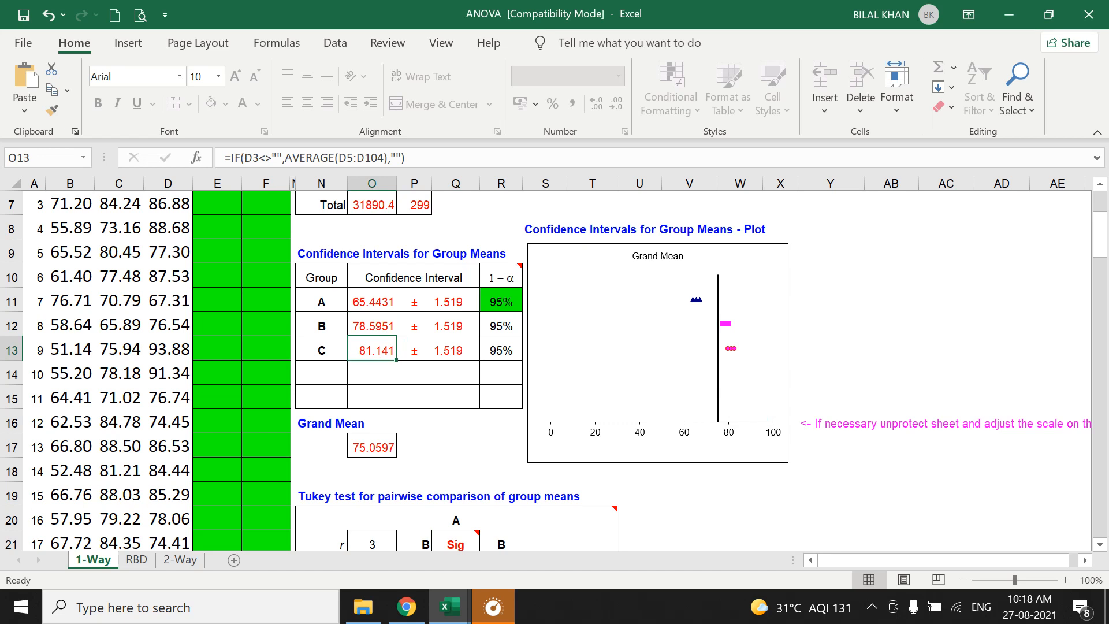
drag(323, 350, 373, 351)
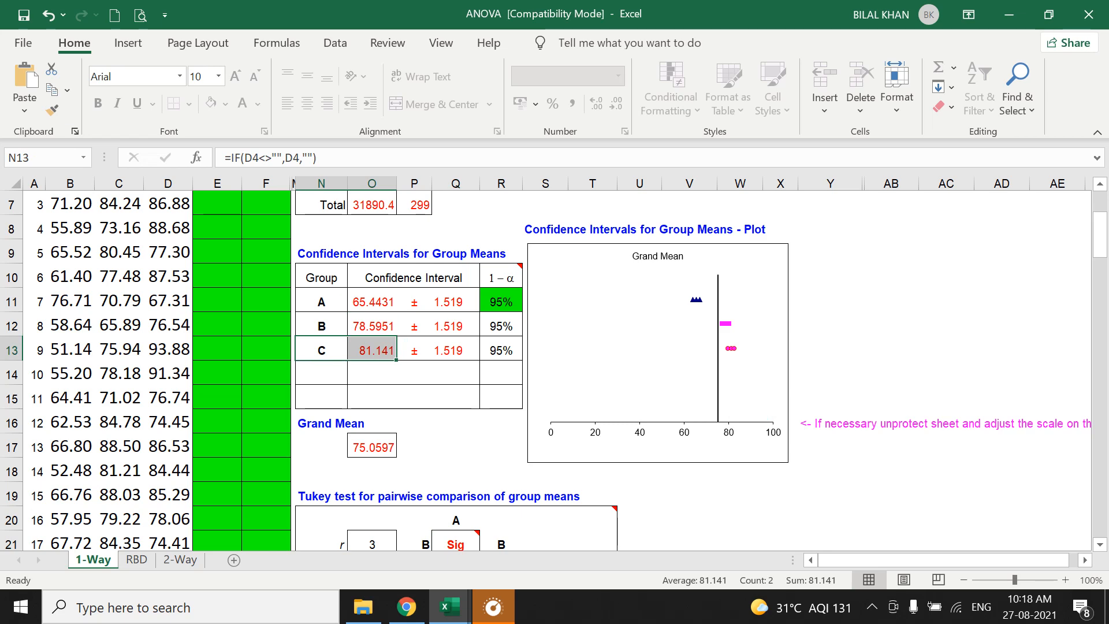
click(372, 302)
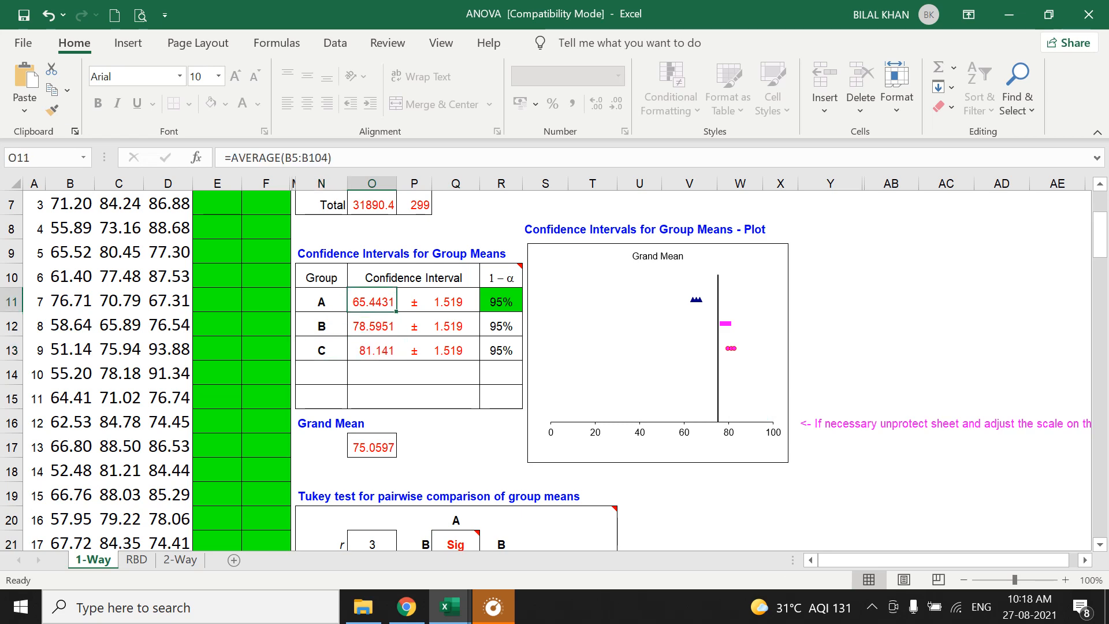
click(372, 350)
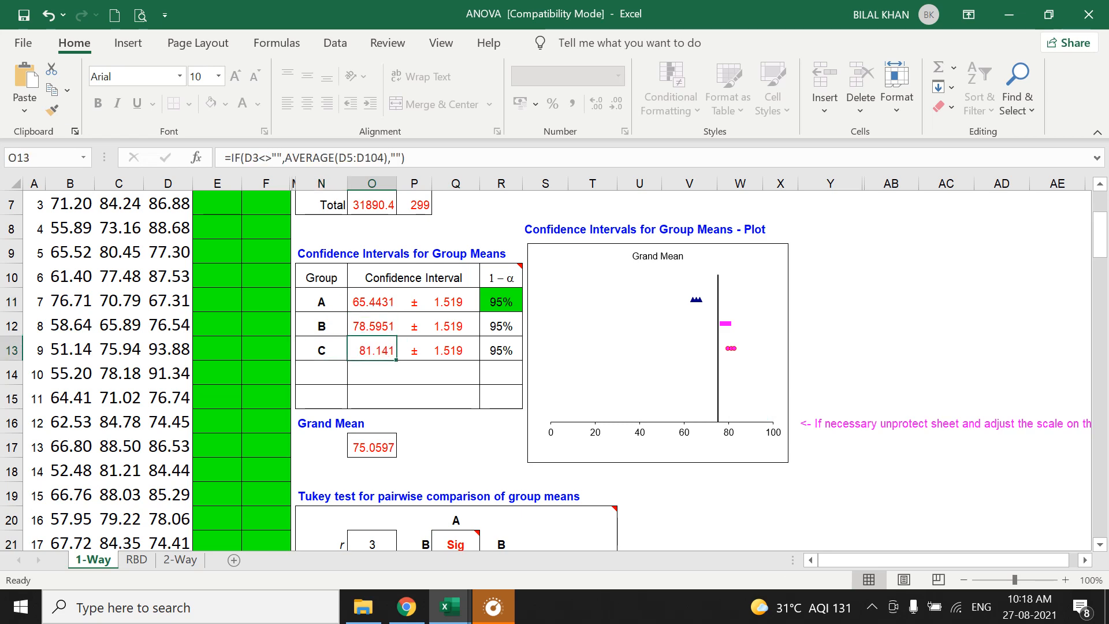
Select the ANOVA table N4:U7 and draw a red rectangle around it with the screen drawing tools.
scroll(554, 370, up, 2)
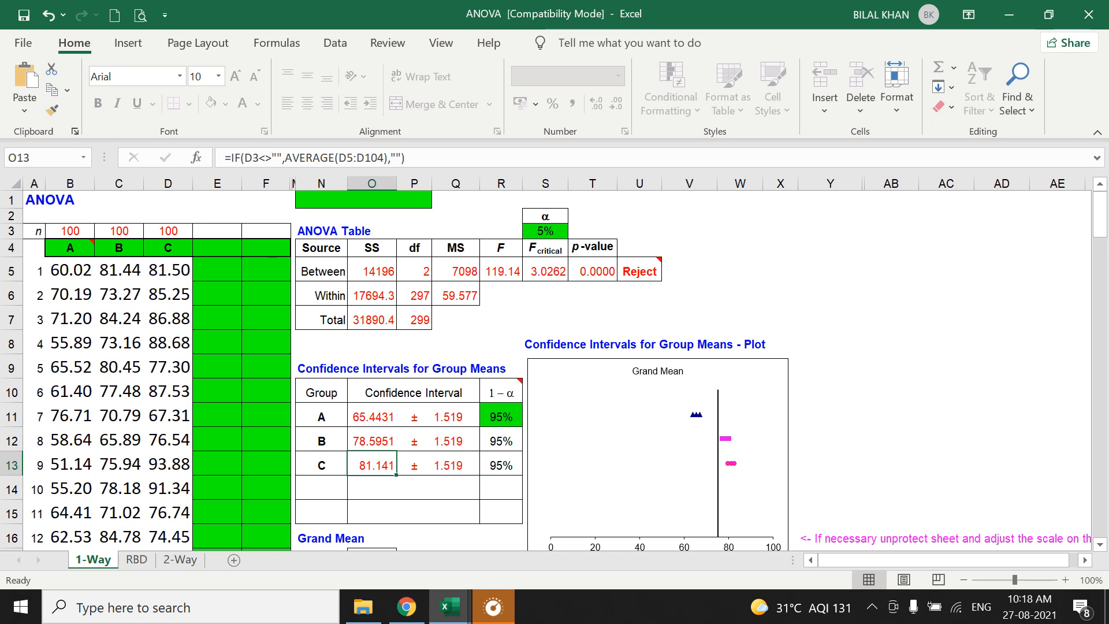
drag(321, 248, 639, 319)
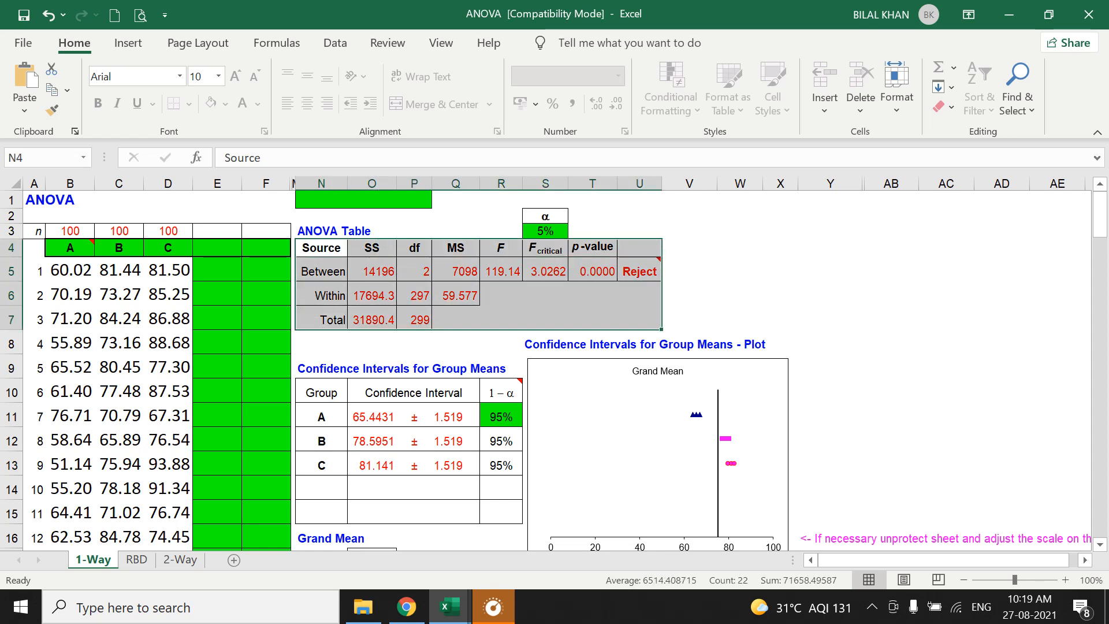
click(709, 12)
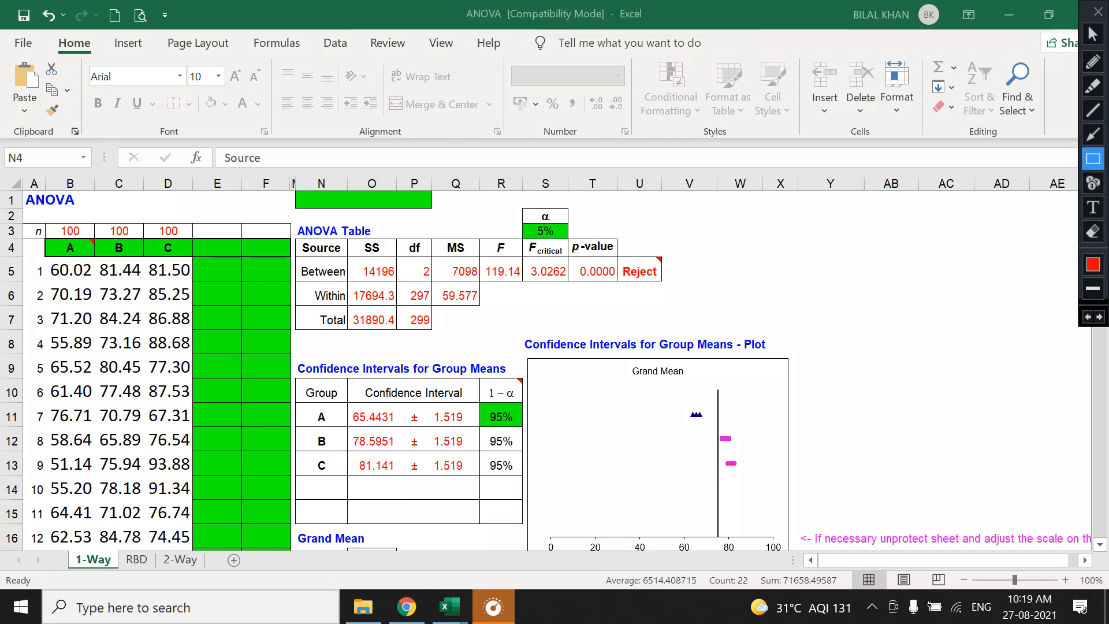
mouse_move(293, 219)
mouse_down()
mouse_move(360, 317)
mouse_move(705, 342)
mouse_up()
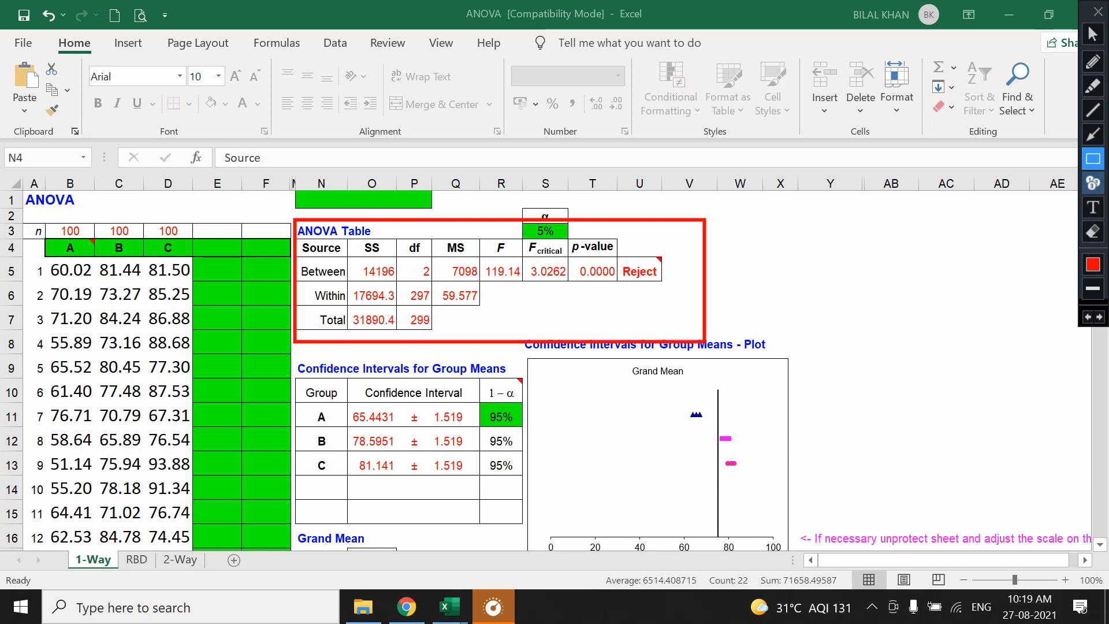
Place numbered markers 1 to 6 on the df, MS, F and p-value cells of the ANOVA table, then close the drawing tools.
click(1093, 183)
click(415, 269)
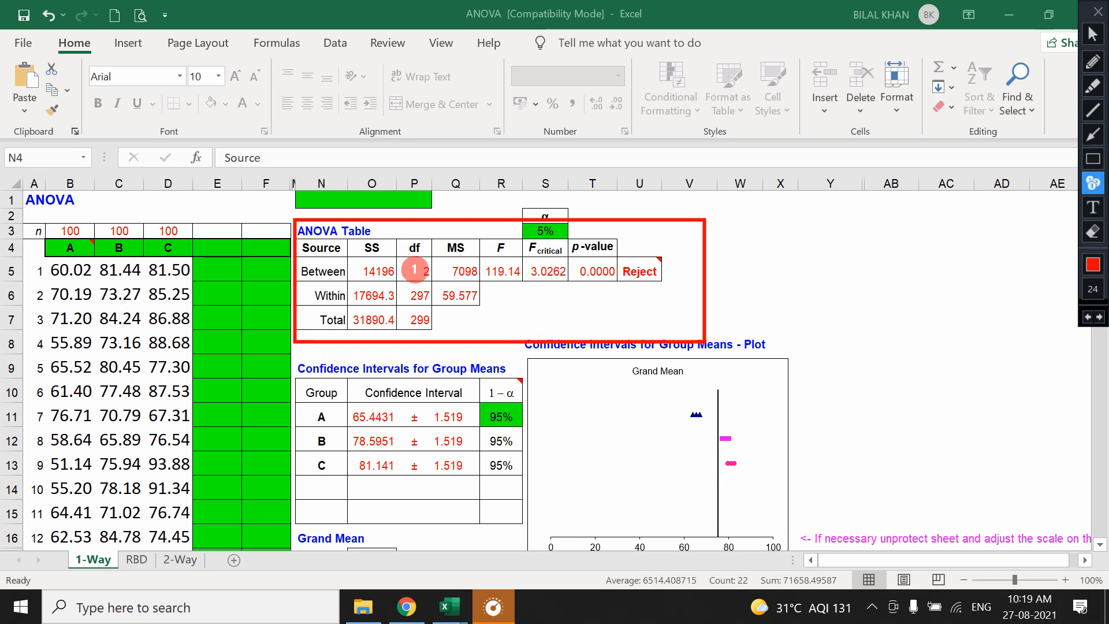
click(416, 295)
click(462, 268)
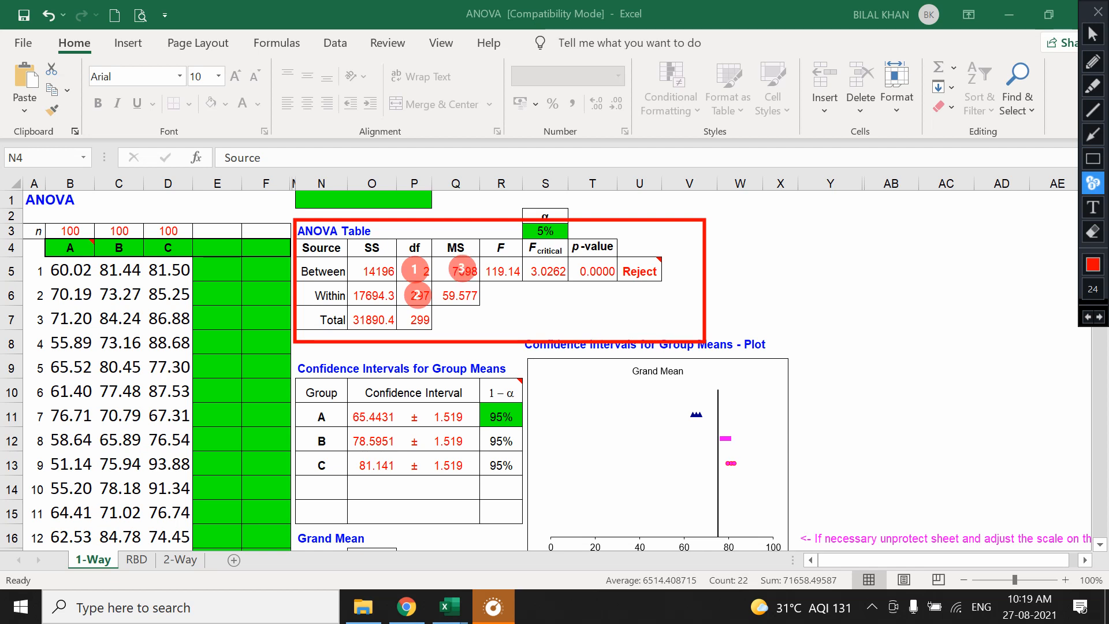
click(462, 292)
click(498, 272)
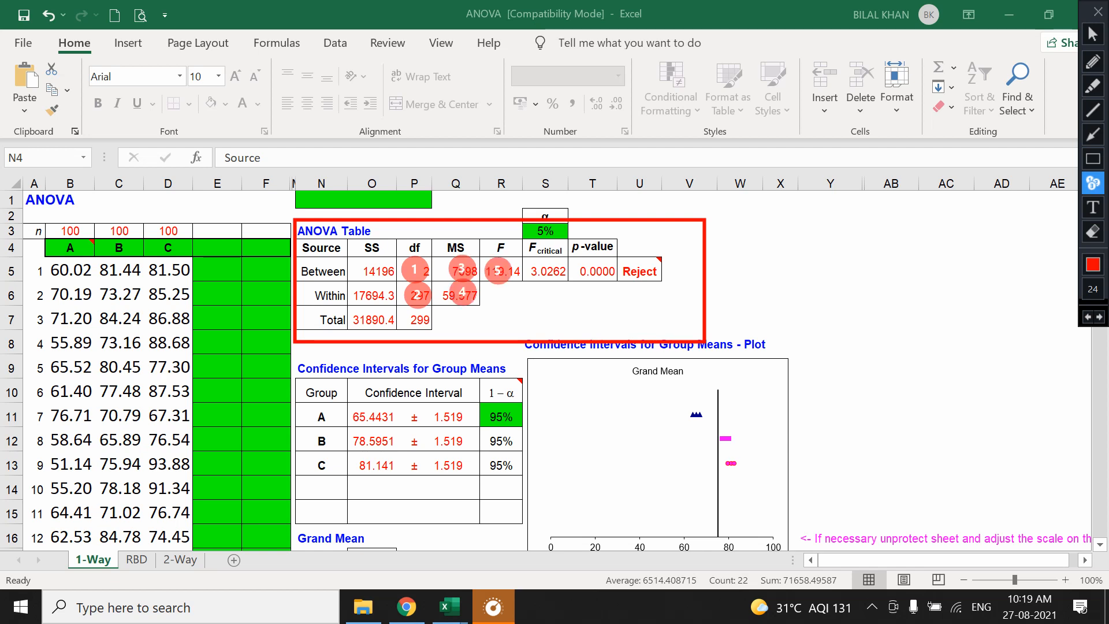
click(599, 270)
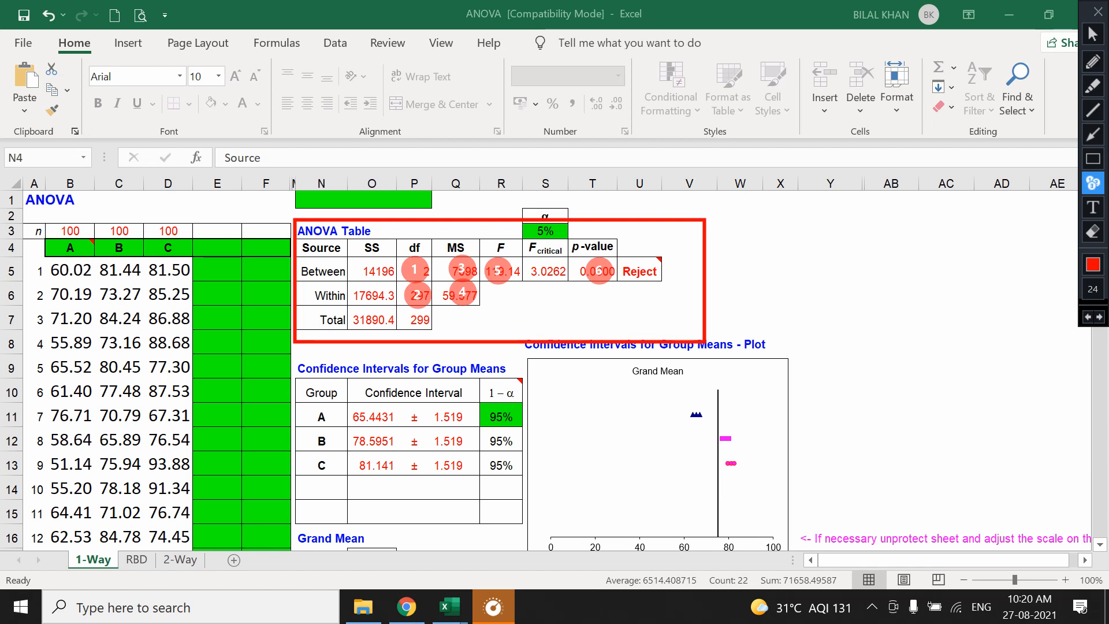
click(1099, 11)
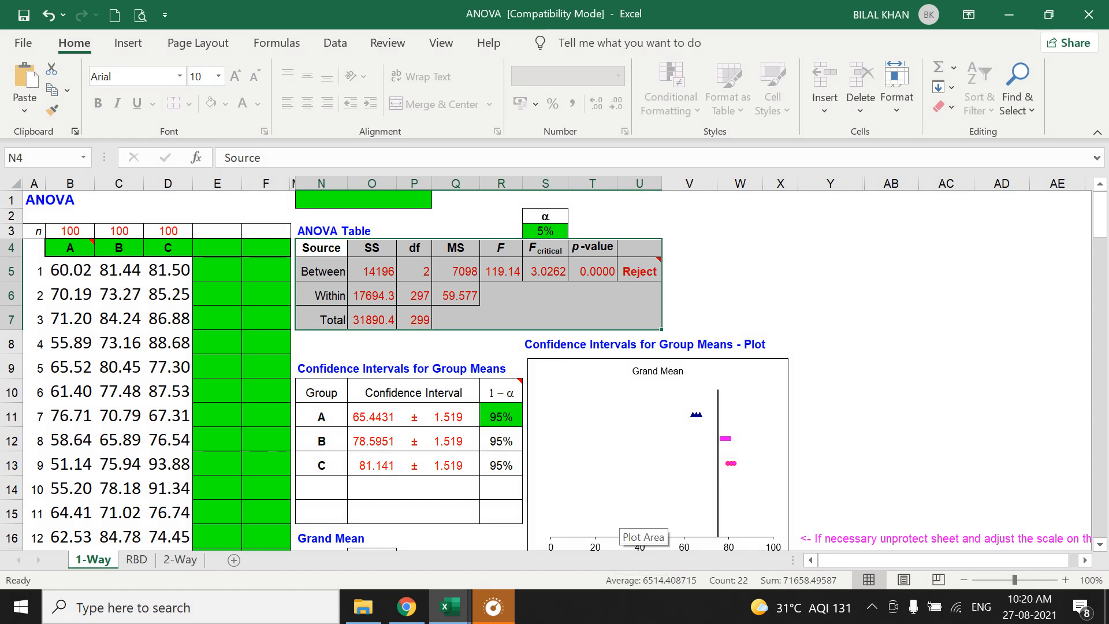
Inspect the p-value formula in T5 and critical F formula in S5, and temporarily frame the alpha and F critical cells in red.
click(592, 271)
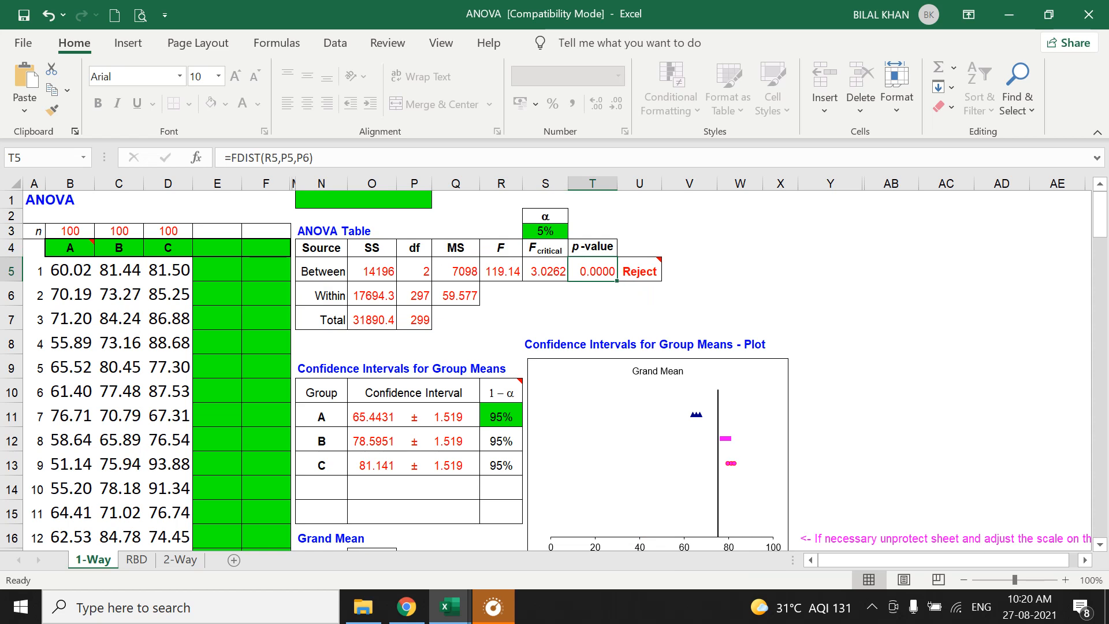
click(545, 271)
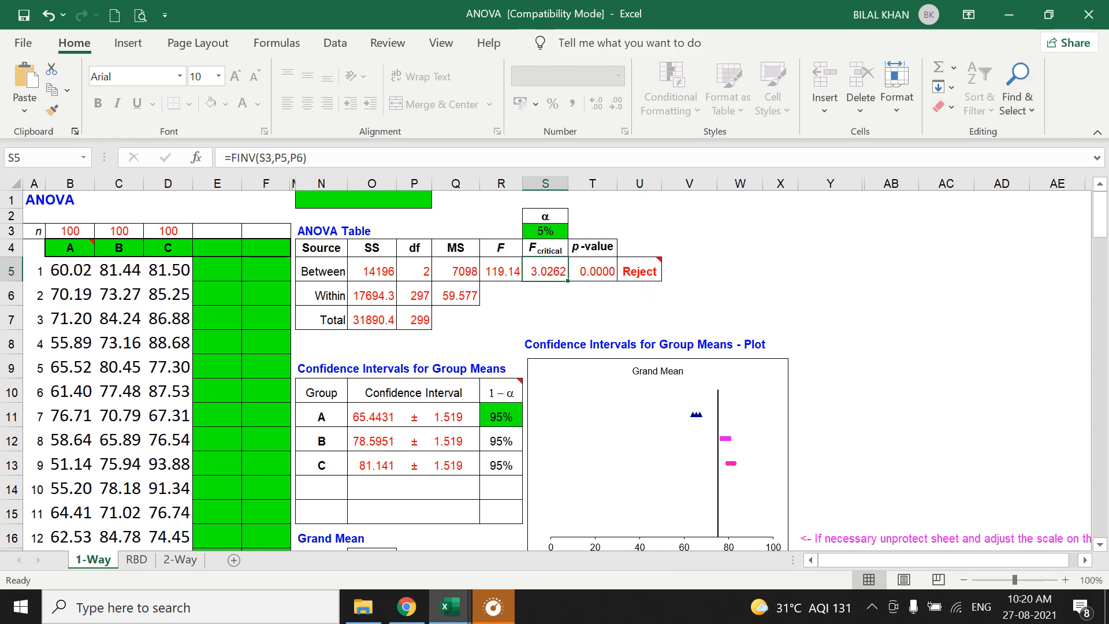
click(709, 12)
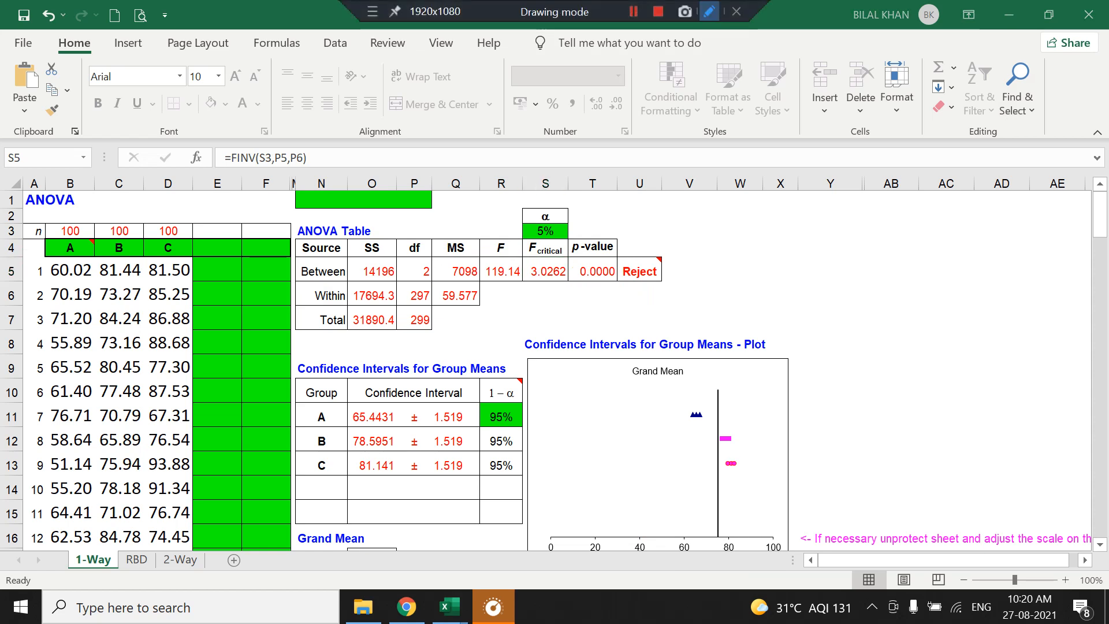
click(1093, 159)
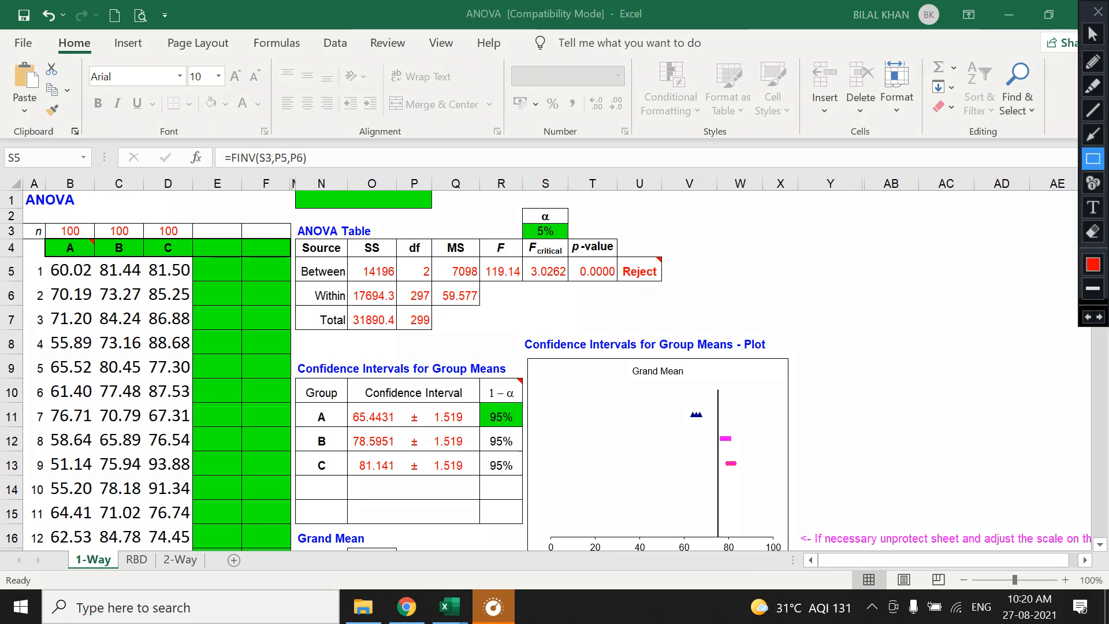
mouse_move(516, 199)
mouse_down()
mouse_move(538, 281)
mouse_move(576, 288)
mouse_up()
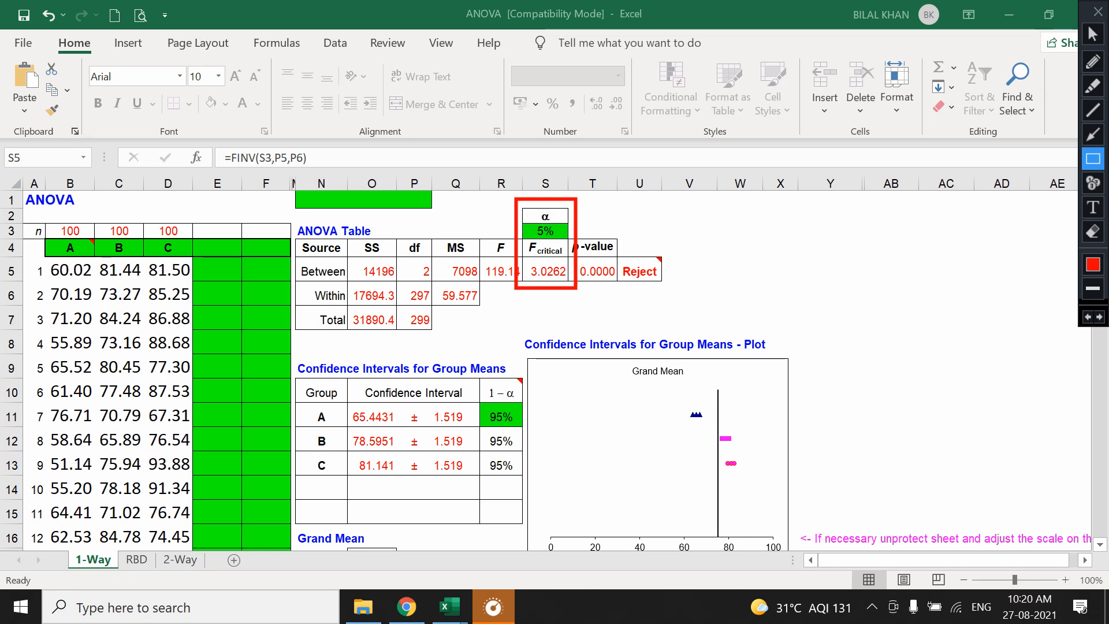
click(1098, 11)
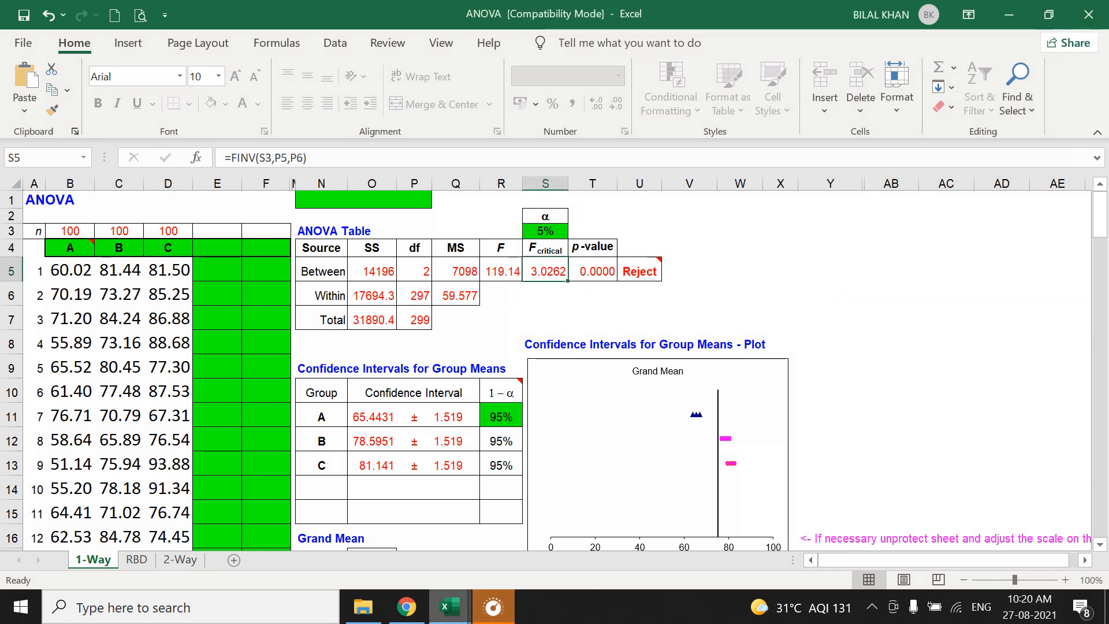
Switch to the one way anova workbook and start the Anova: Single Factor data analysis tool on the 3 Grps sheet.
mouse_move(449, 606)
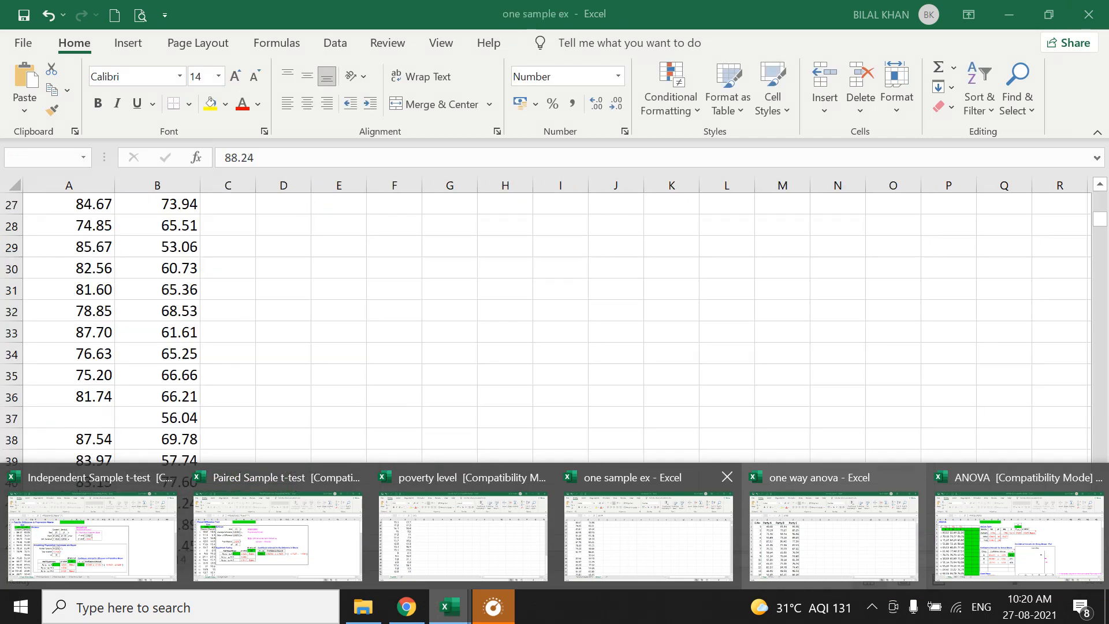
click(834, 535)
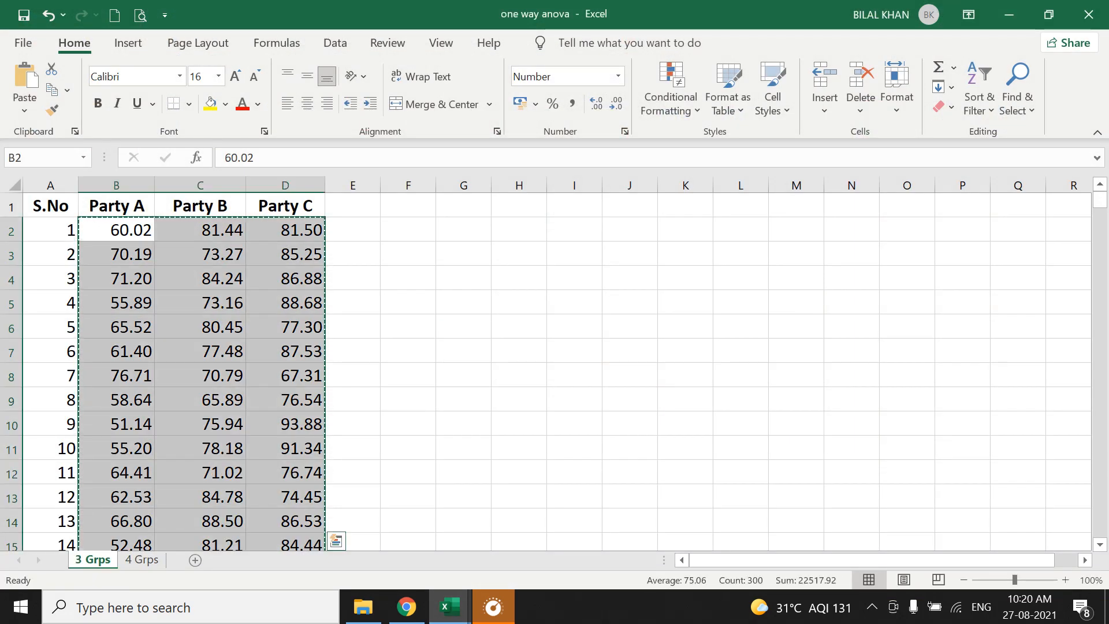
scroll(554, 370, down, 2)
scroll(555, 369, down, 3)
scroll(555, 370, up, 5)
click(335, 44)
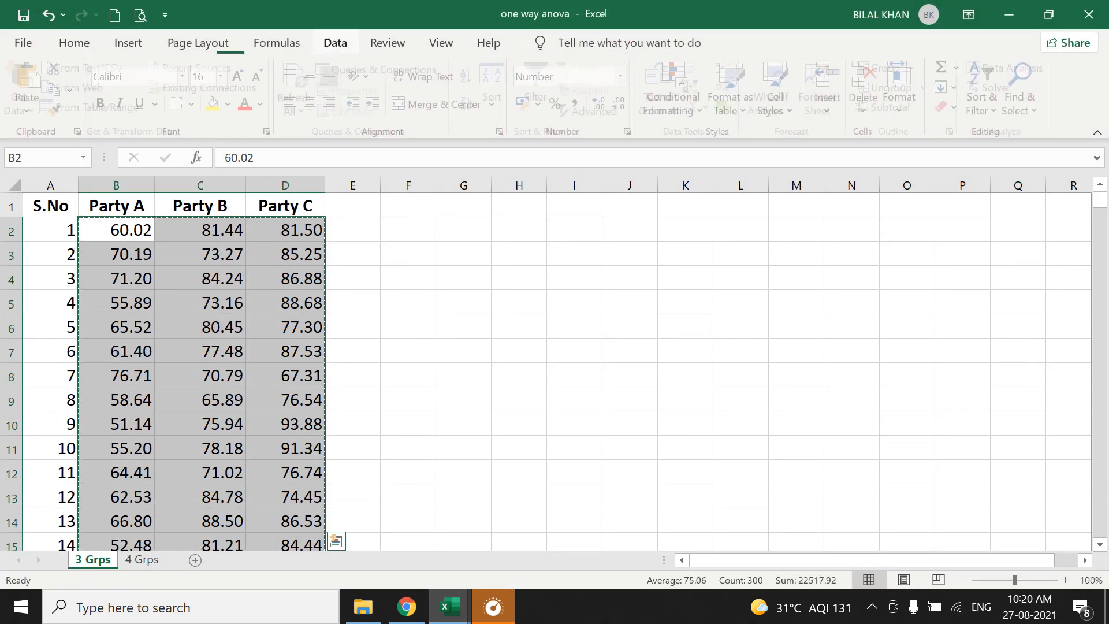
click(1011, 67)
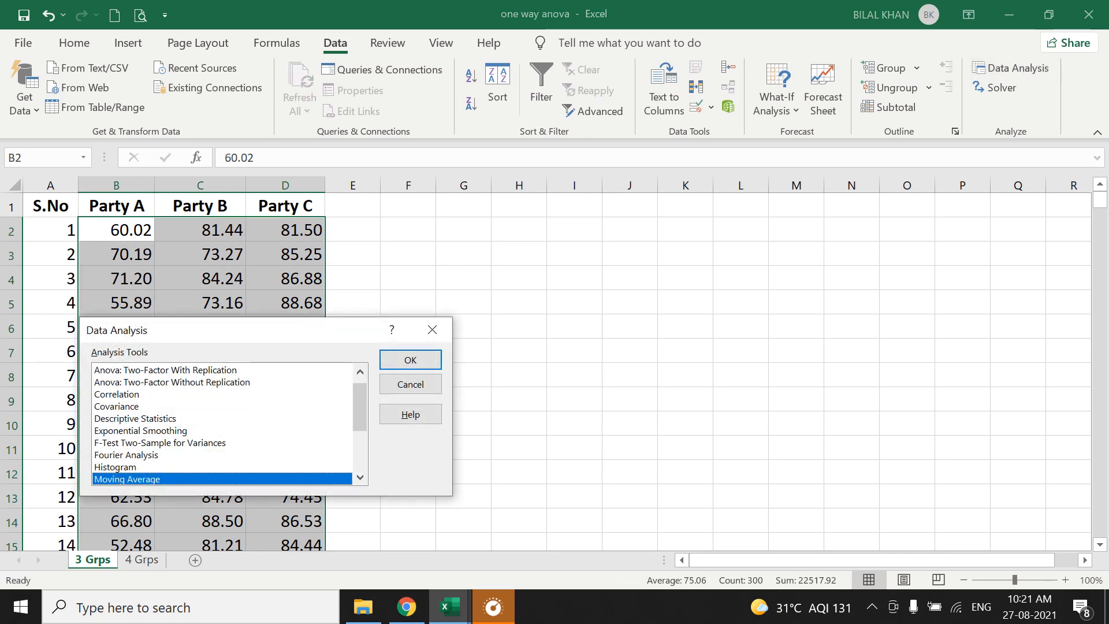
scroll(133, 373, up, 1)
click(132, 370)
click(409, 357)
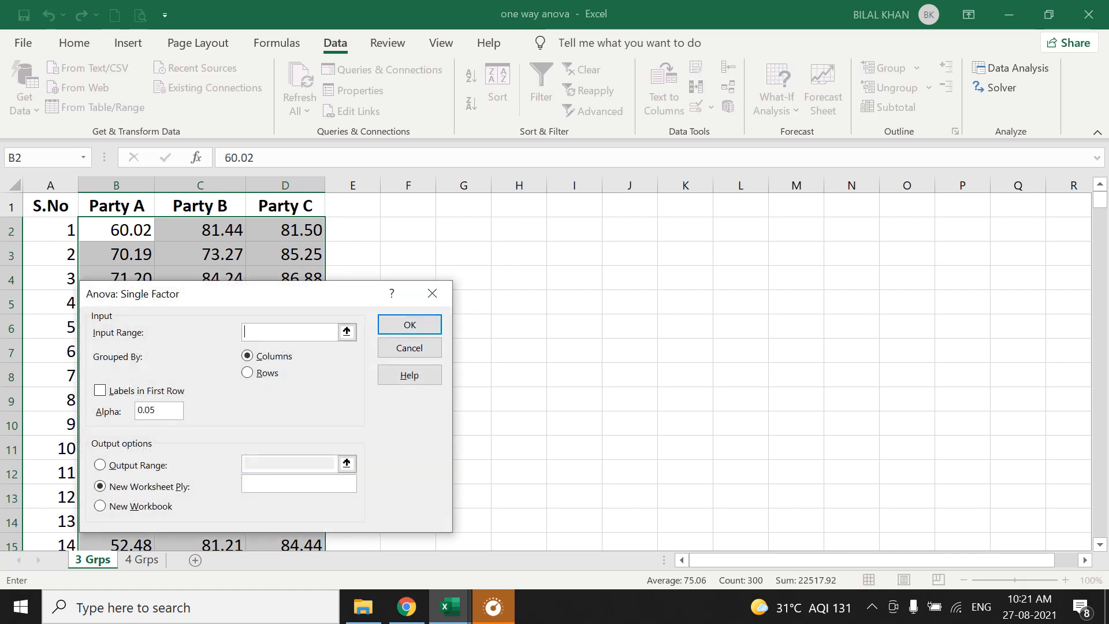
Set the ANOVA input range to $B$1:$D$101 and mark the first row as labels.
click(116, 205)
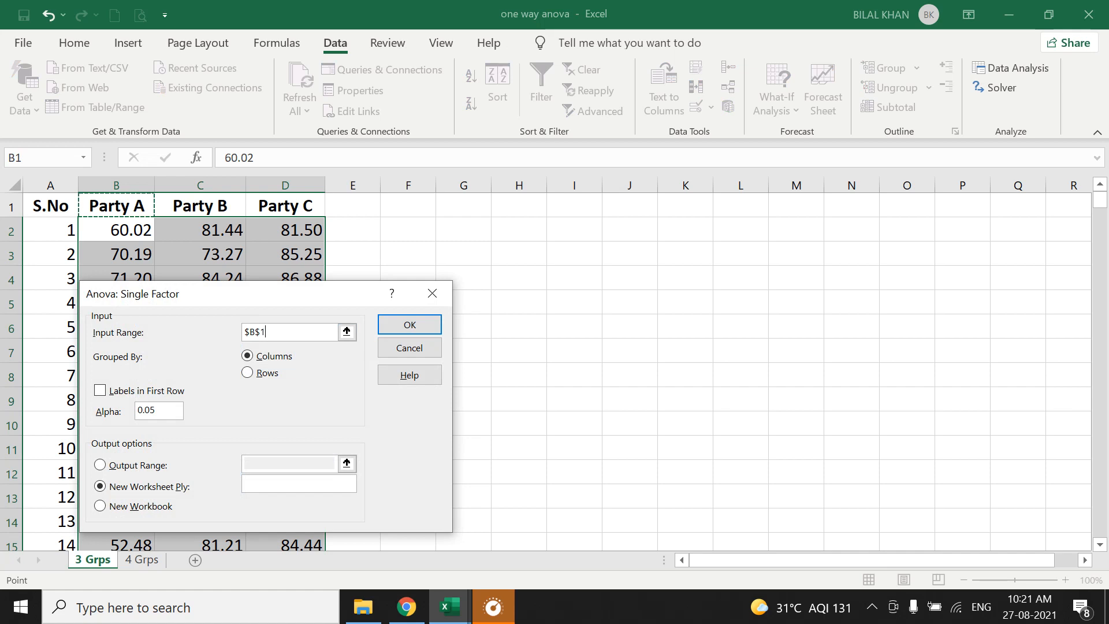
key(ctrl+shift+Right)
key(ctrl+shift+Down)
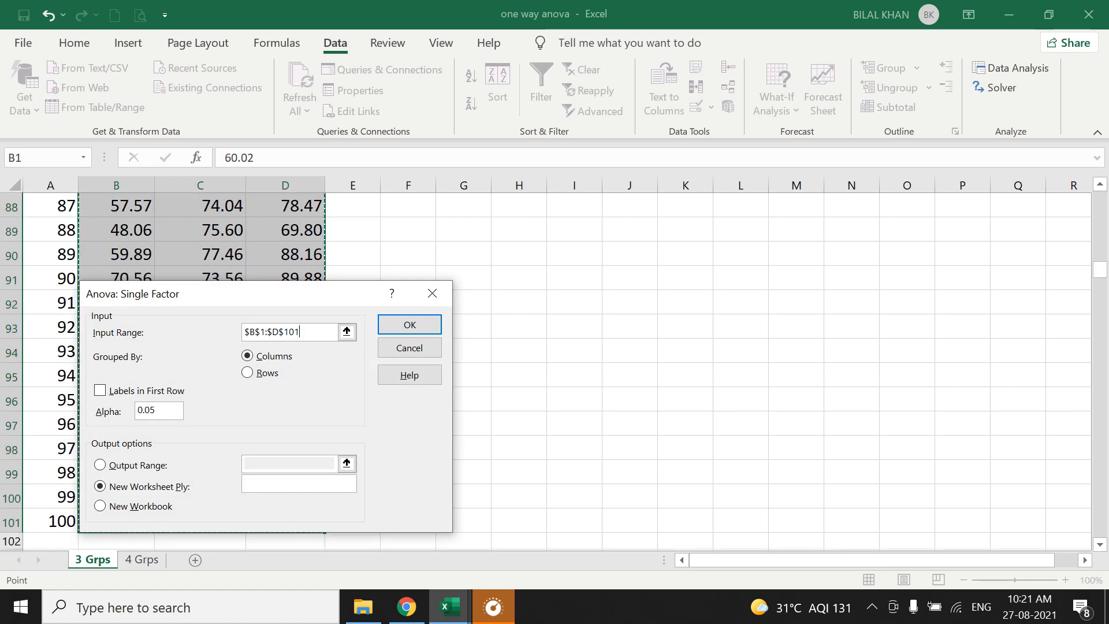
key(alt+l)
Choose output range $F$2 on the same sheet and run the single-factor ANOVA.
key(alt+o)
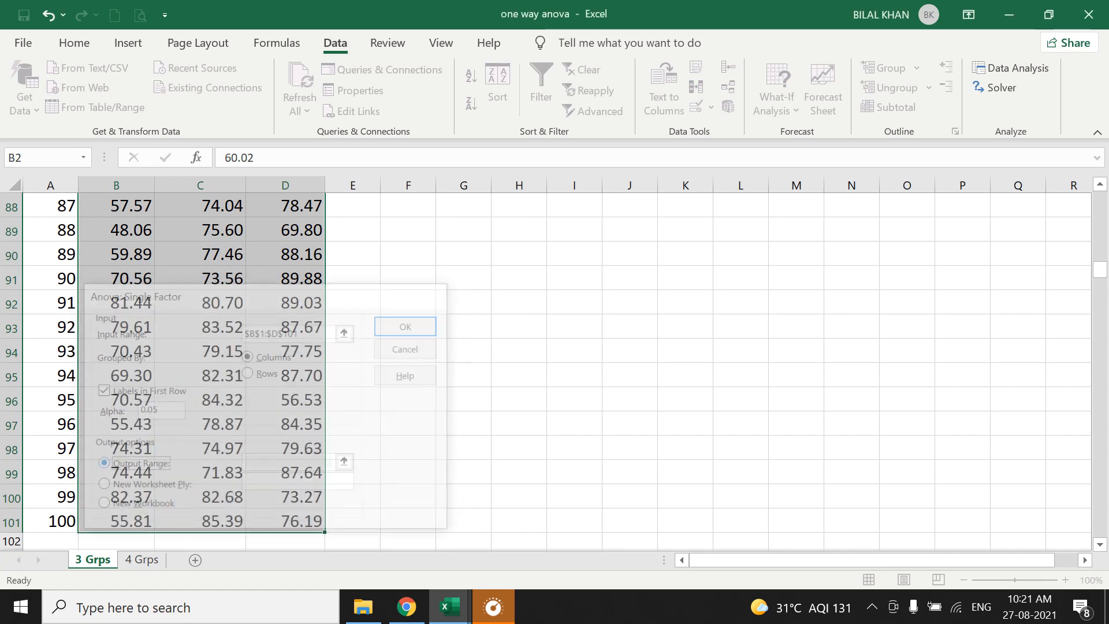
drag(191, 292, 885, 274)
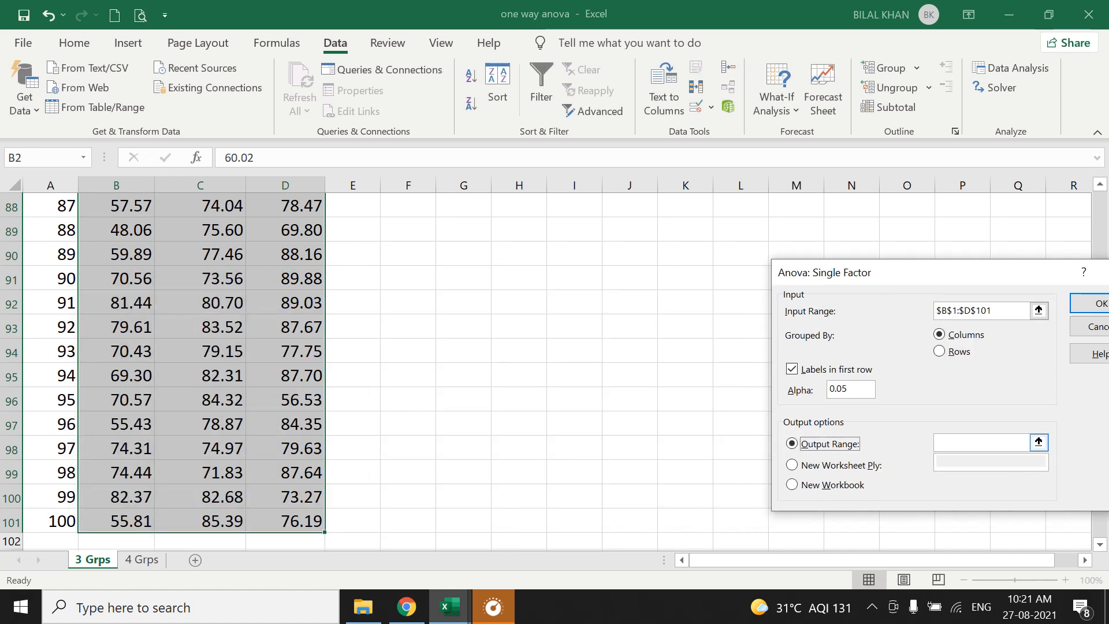
click(1039, 442)
scroll(174, 364, up, 20)
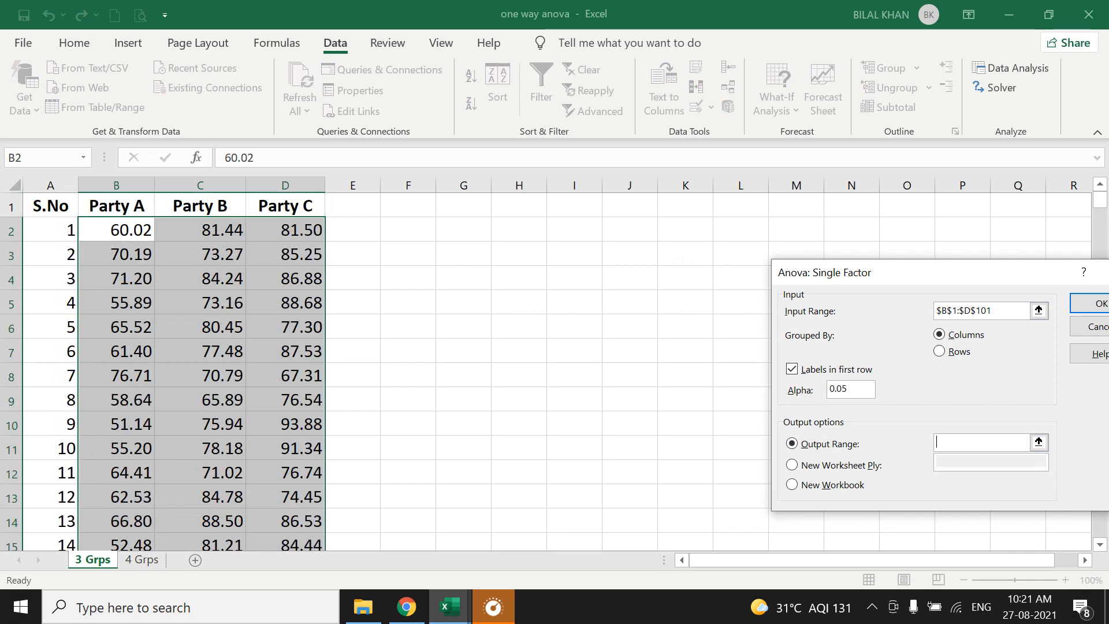
click(408, 230)
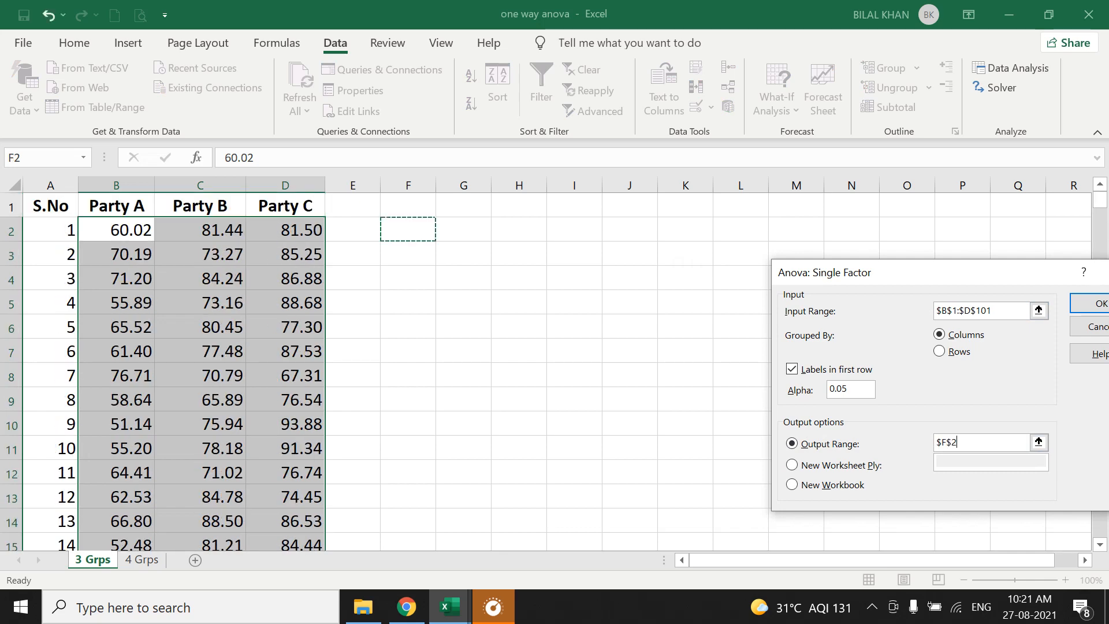
click(1093, 304)
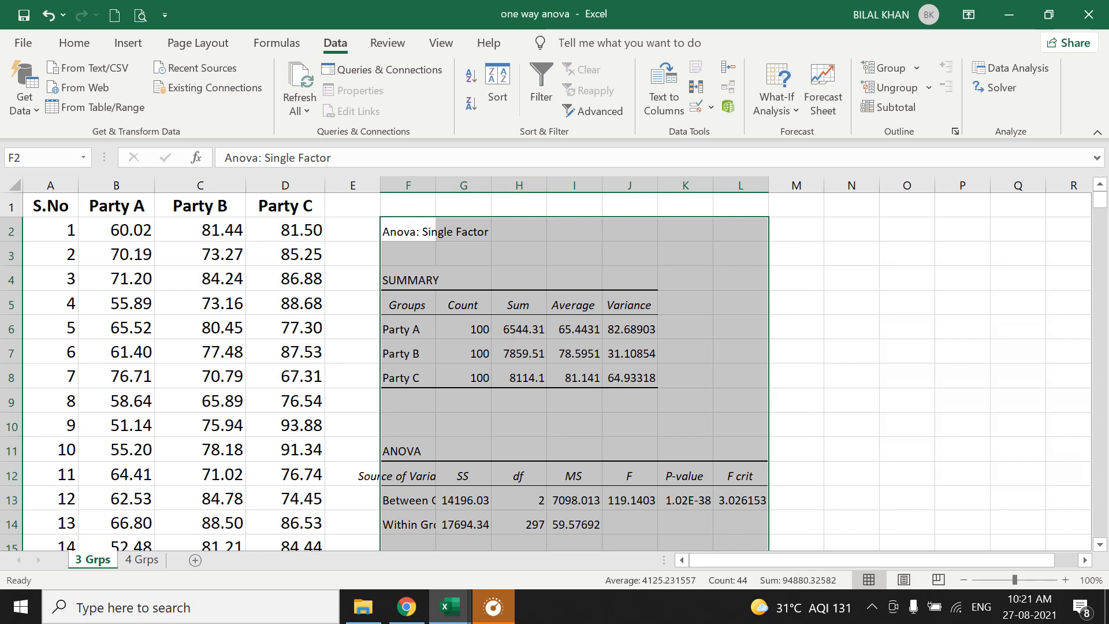
Widen columns F, G, H and K of the ANOVA output and deselect the results.
drag(435, 184, 603, 185)
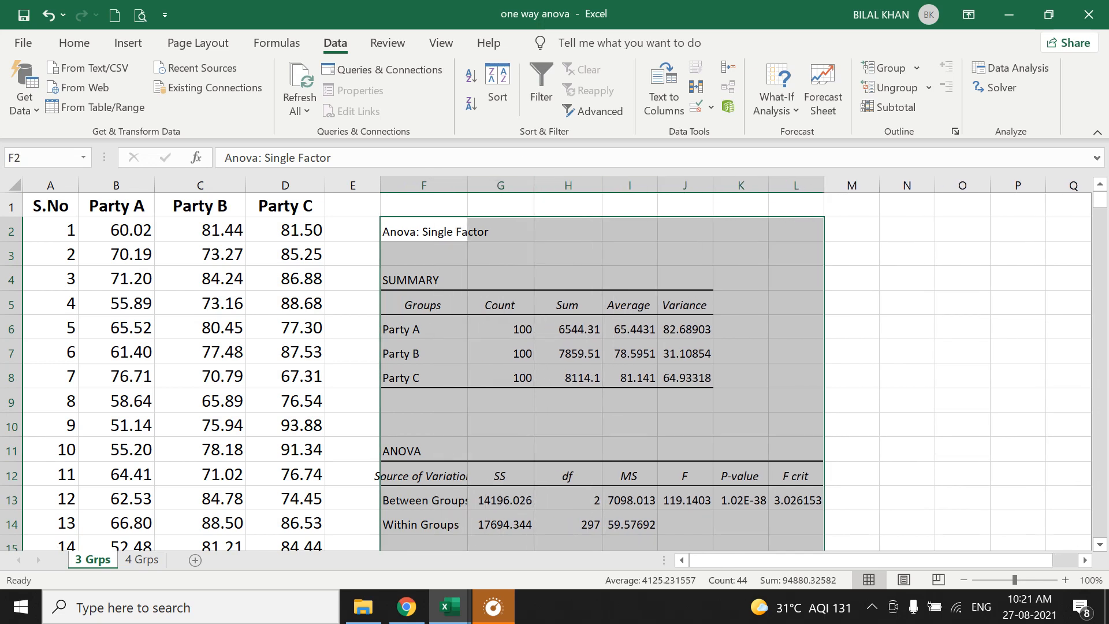
scroll(602, 289, down, 1)
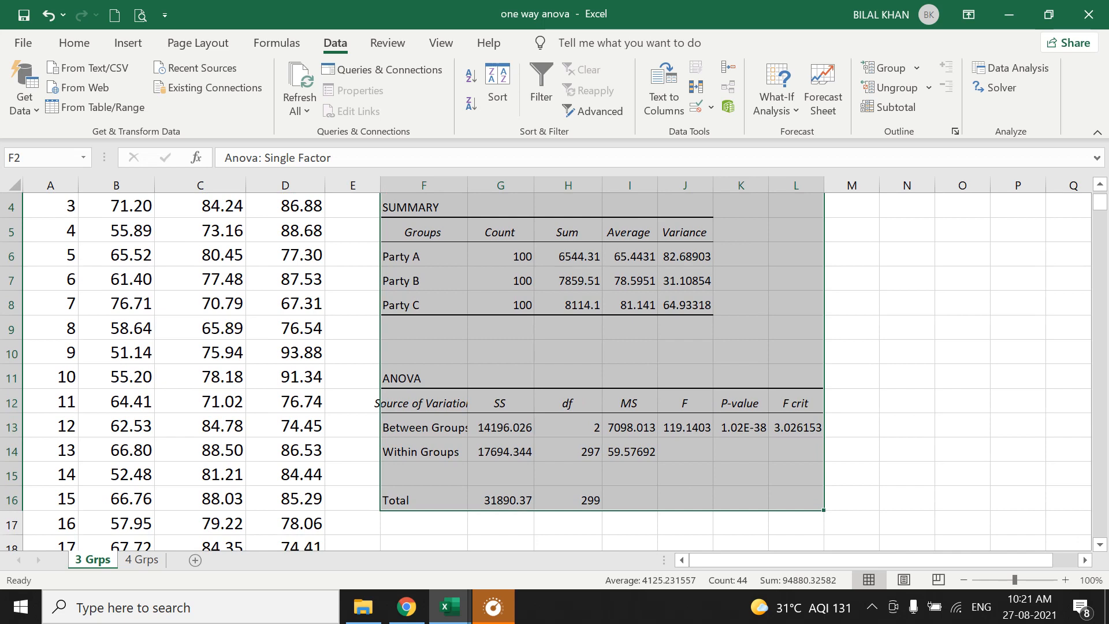
drag(768, 185, 786, 185)
scroll(554, 370, up, 1)
scroll(554, 370, down, 1)
scroll(555, 370, up, 1)
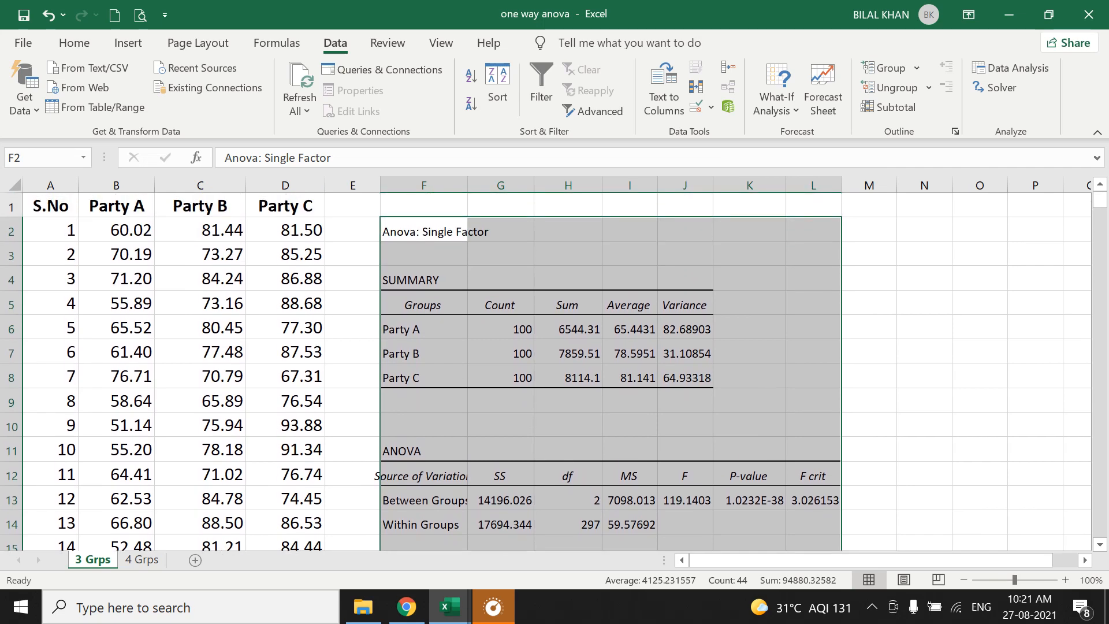
click(980, 278)
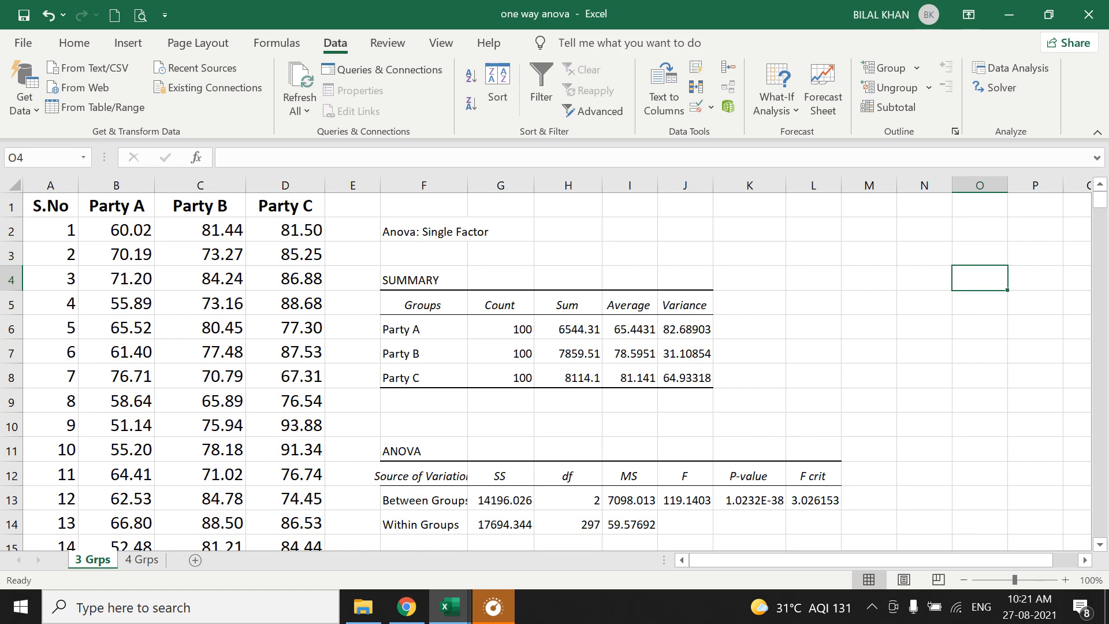
Draw a red rectangle around the single-factor ANOVA output and smaller ones around the between-groups and within-groups df values.
mouse_move(578, 3)
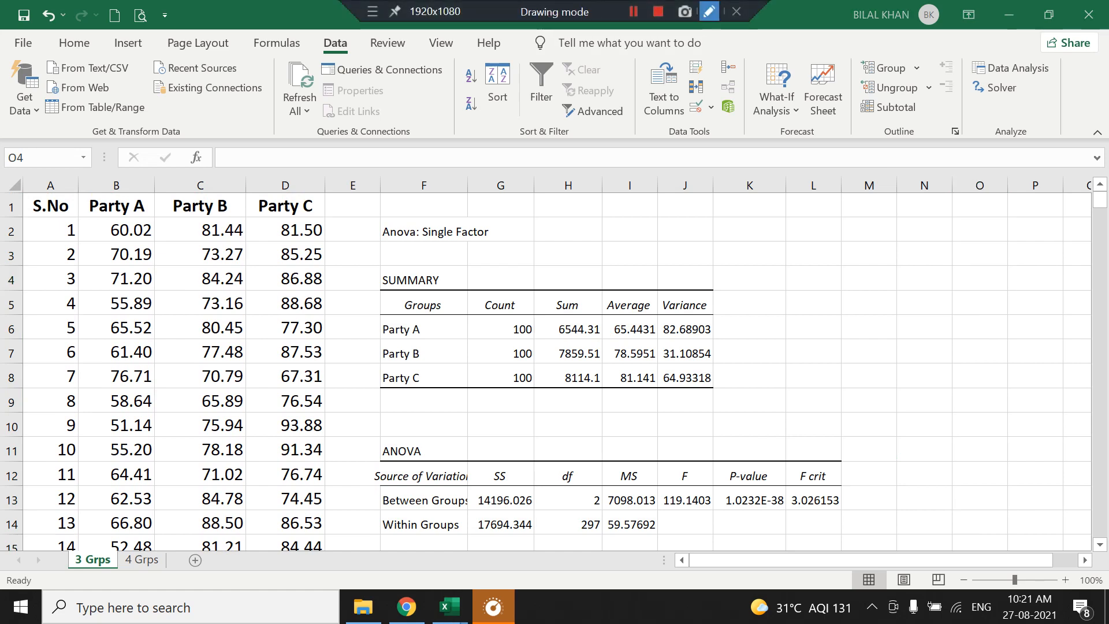
click(709, 12)
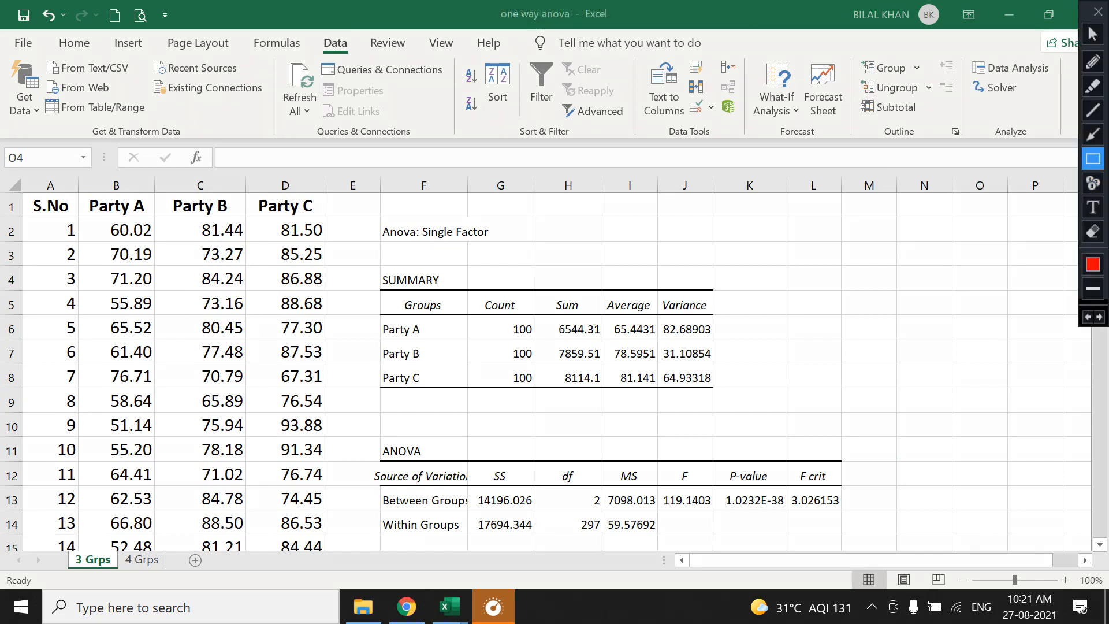
mouse_move(383, 217)
mouse_down()
mouse_move(529, 491)
mouse_move(850, 536)
mouse_up()
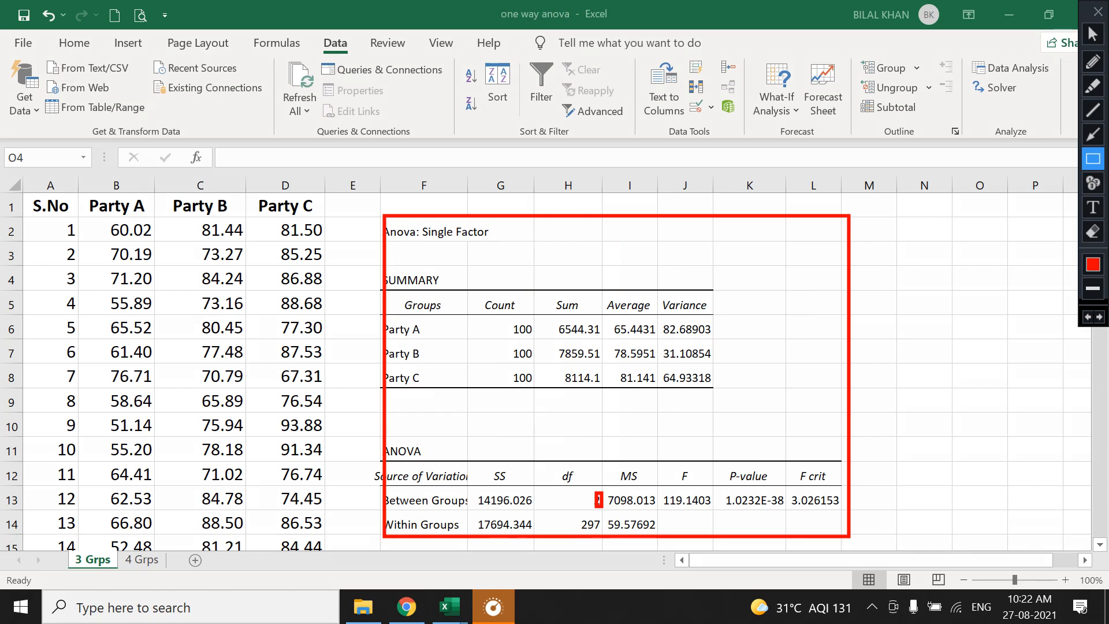
mouse_move(570, 517)
mouse_down()
mouse_move(599, 520)
mouse_move(603, 532)
mouse_up()
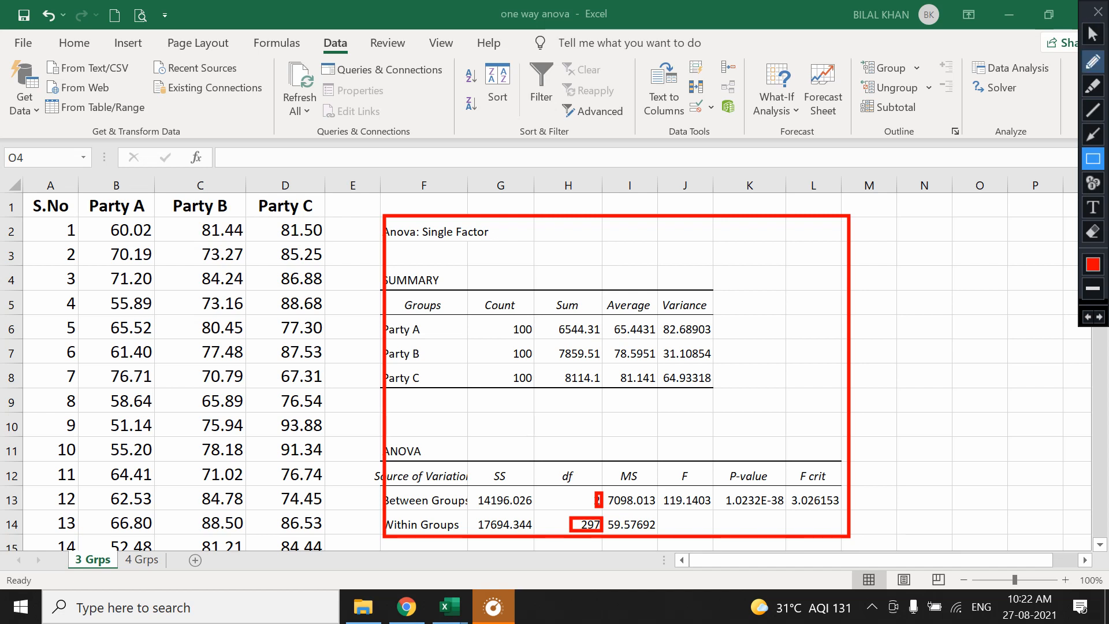
Circle the F value and underline the between-groups MS in red, and close the screen annotation.
click(1093, 62)
mouse_move(681, 487)
mouse_down()
mouse_move(663, 495)
mouse_move(699, 523)
mouse_move(704, 491)
mouse_move(687, 485)
mouse_up()
drag(608, 508, 662, 509)
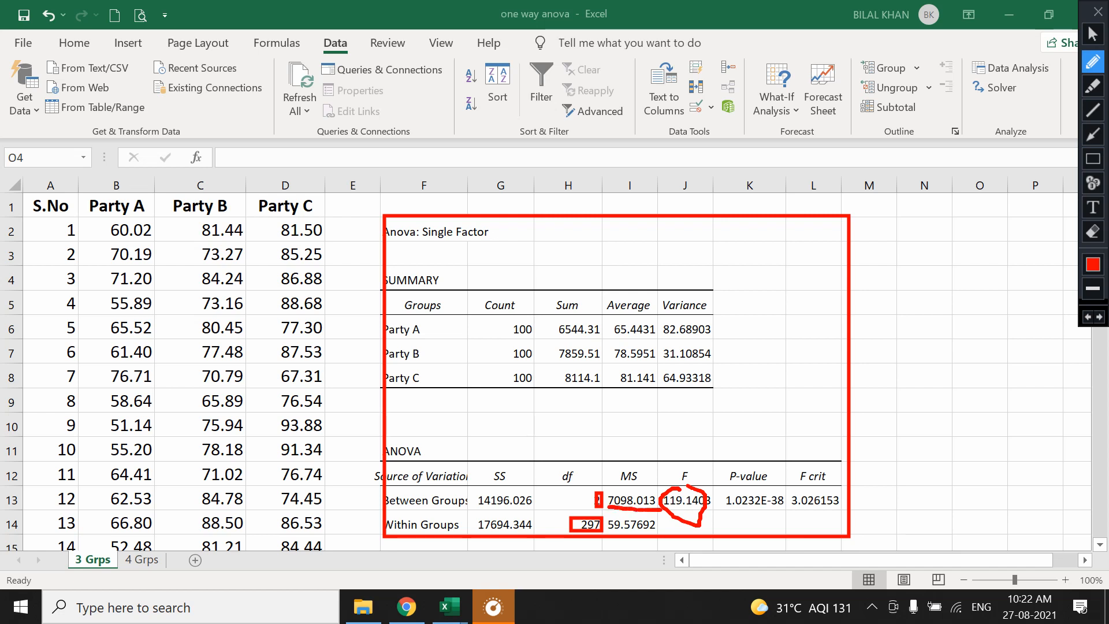
click(1098, 12)
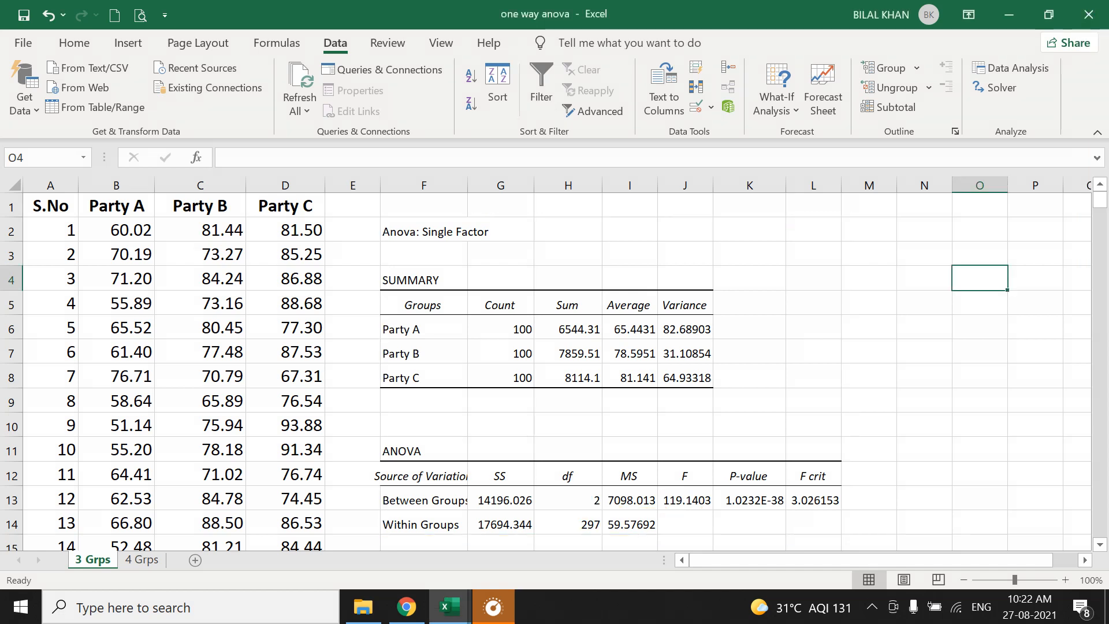
Begin an FINV formula in cell N13 with a probability of 0.05.
click(814, 499)
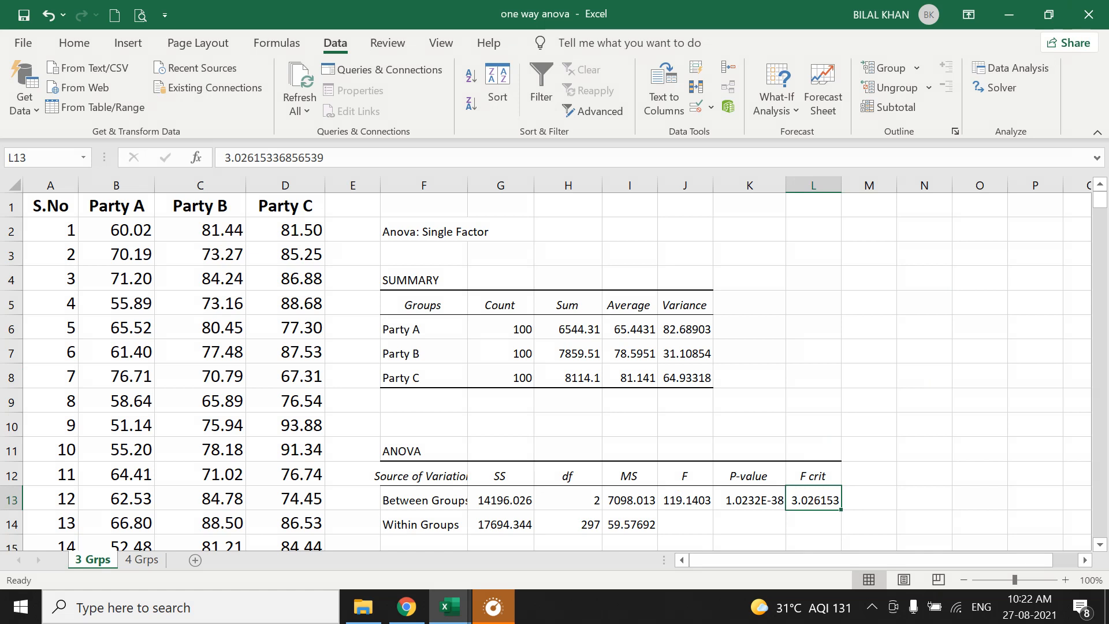
click(925, 498)
text(=fin)
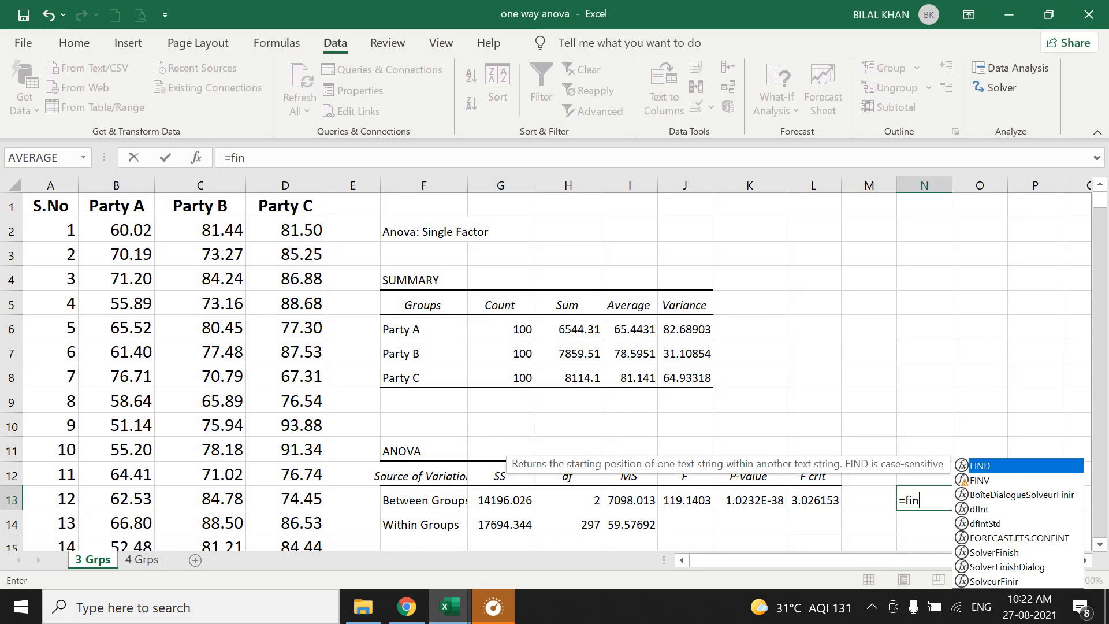
key(Down)
key(Tab)
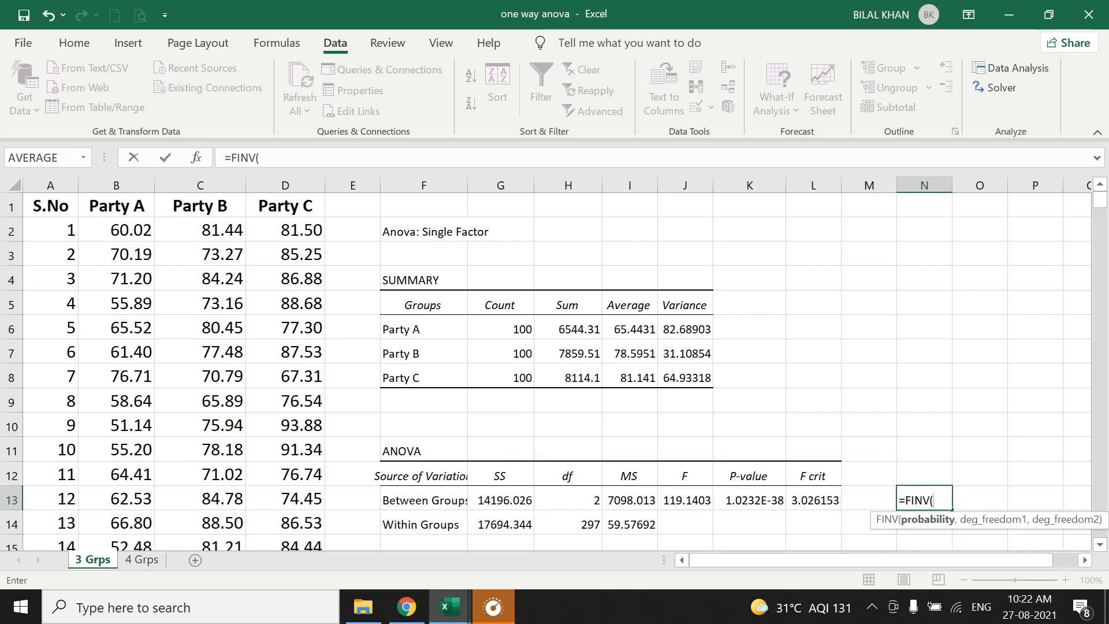
text(0.05)
key(Return)
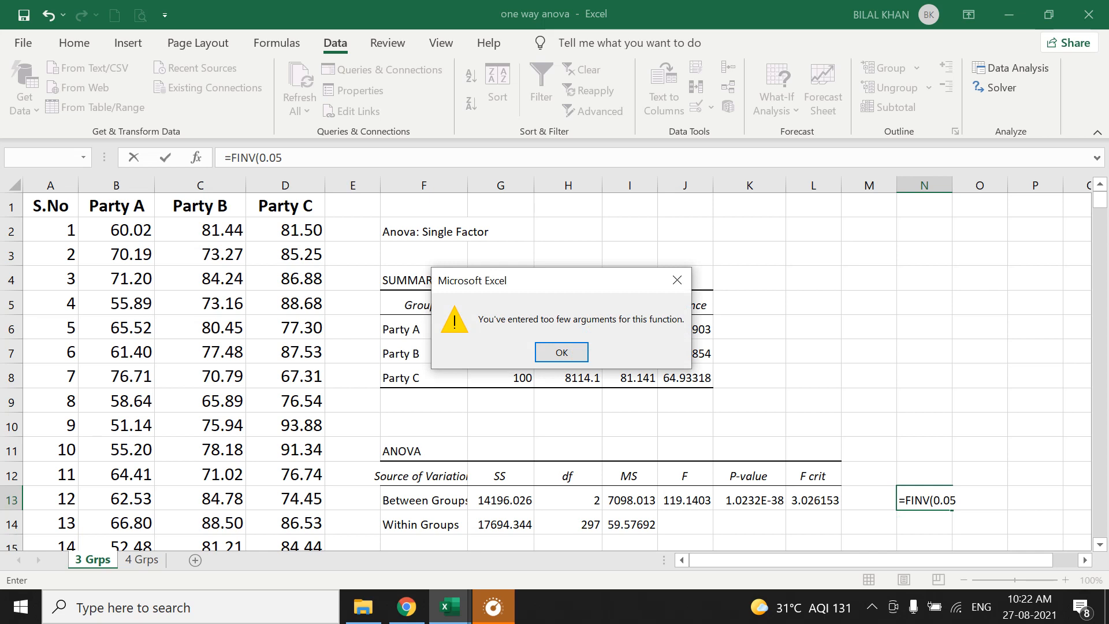
key(Return)
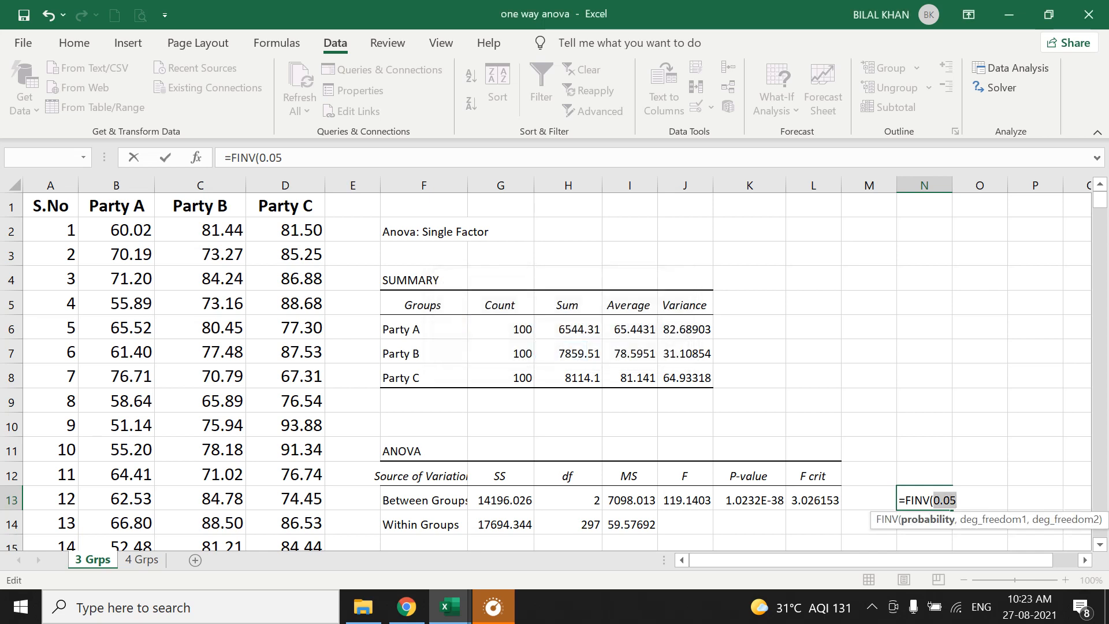
Complete the FINV formula in N13 with the degrees of freedom from H13 and H14.
key(Right)
text(,)
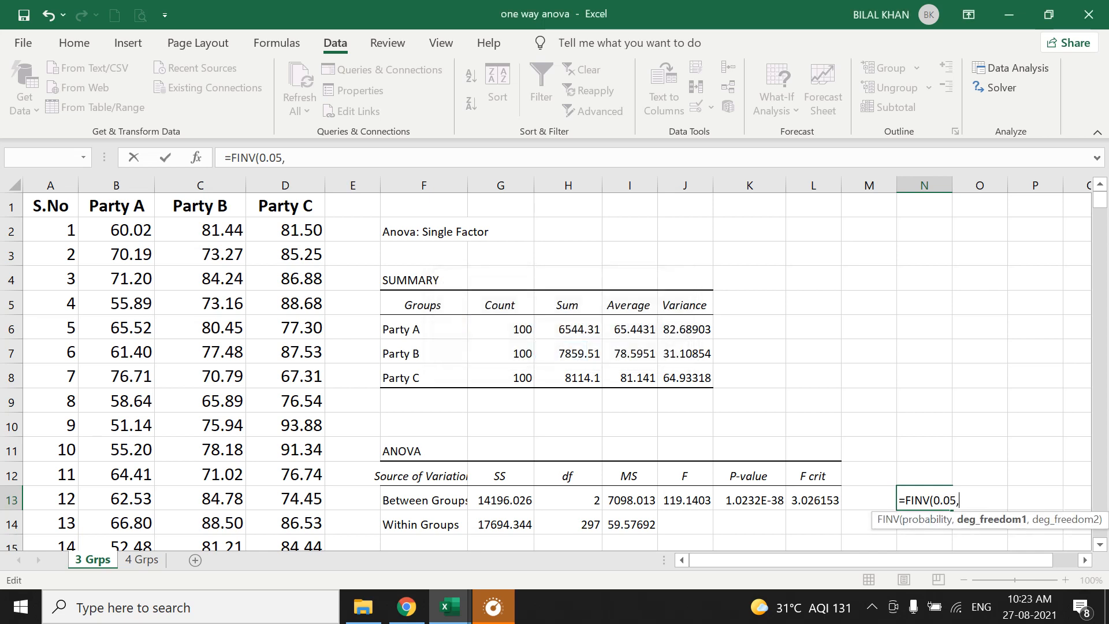
click(569, 499)
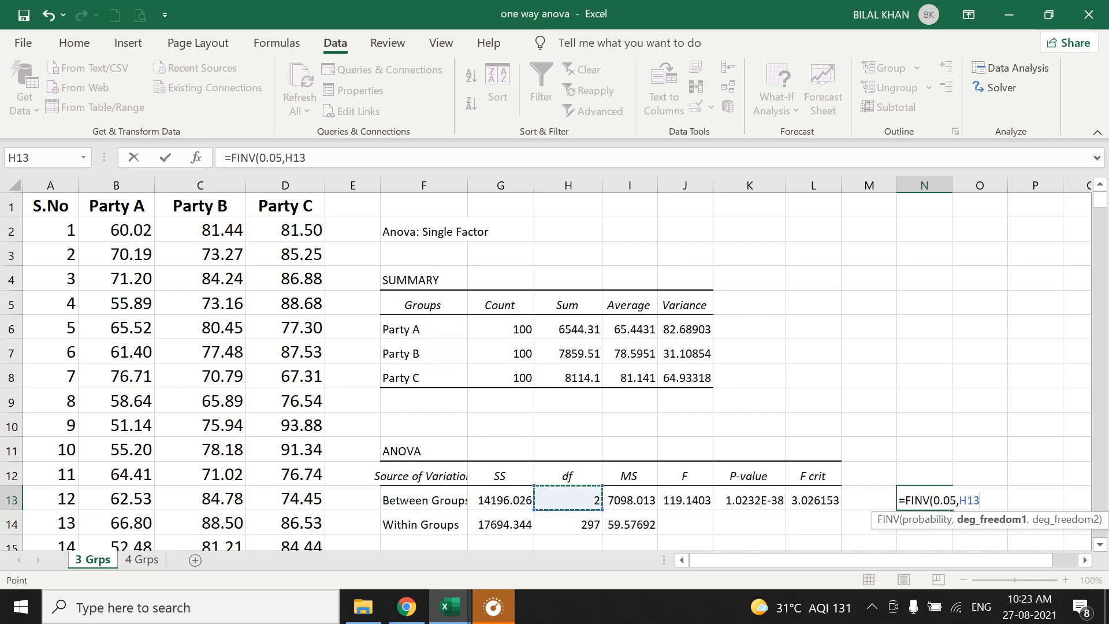
text(,)
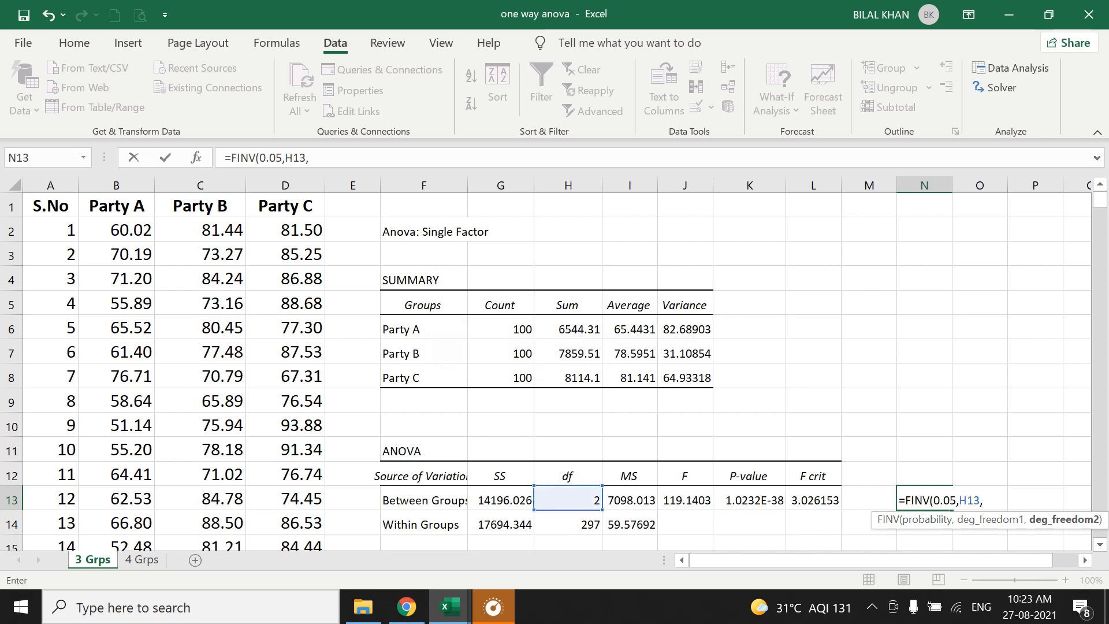
click(569, 523)
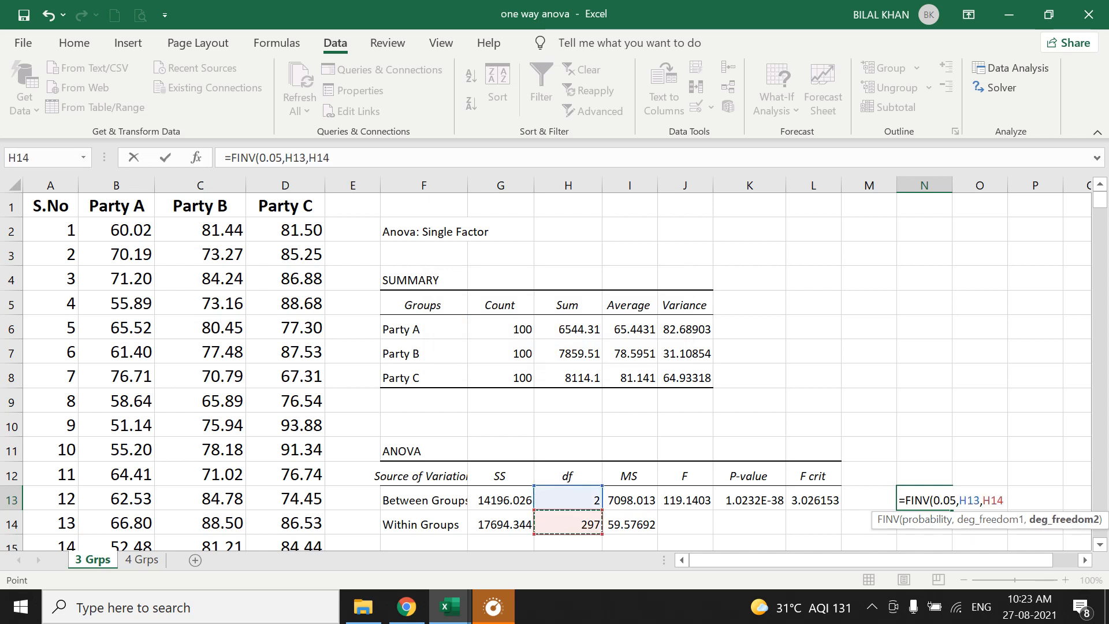
text())
key(Return)
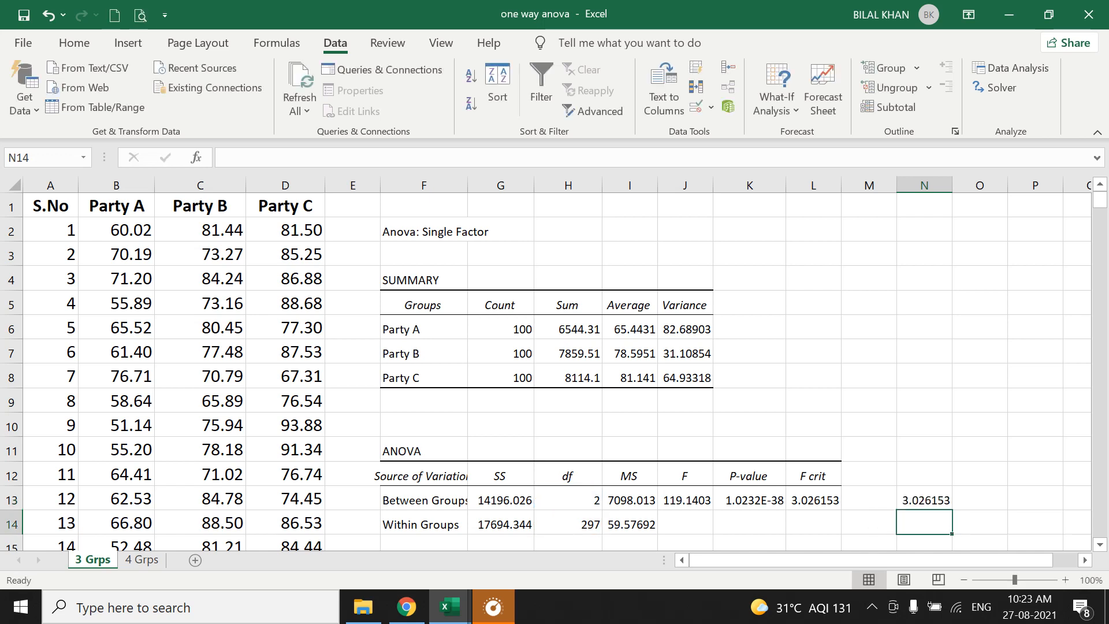
click(924, 498)
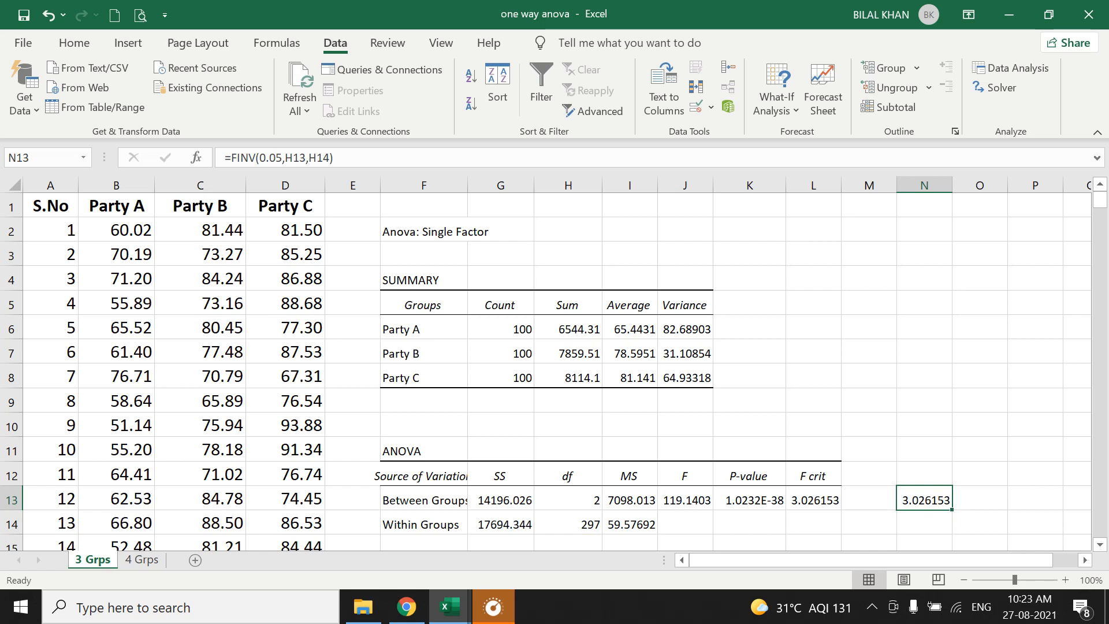
Copy the summary and ANOVA tables with the FINV result (F4:N16) to cell A1 of a new sheet.
scroll(554, 373, down, 1)
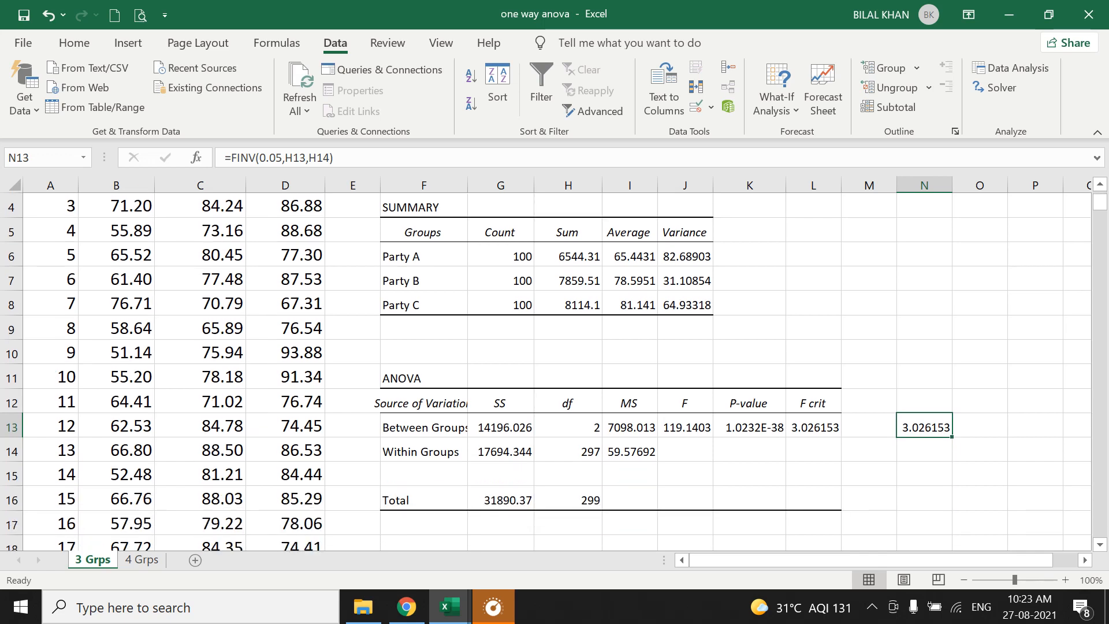
scroll(553, 372, up, 1)
scroll(553, 373, down, 1)
scroll(554, 373, up, 1)
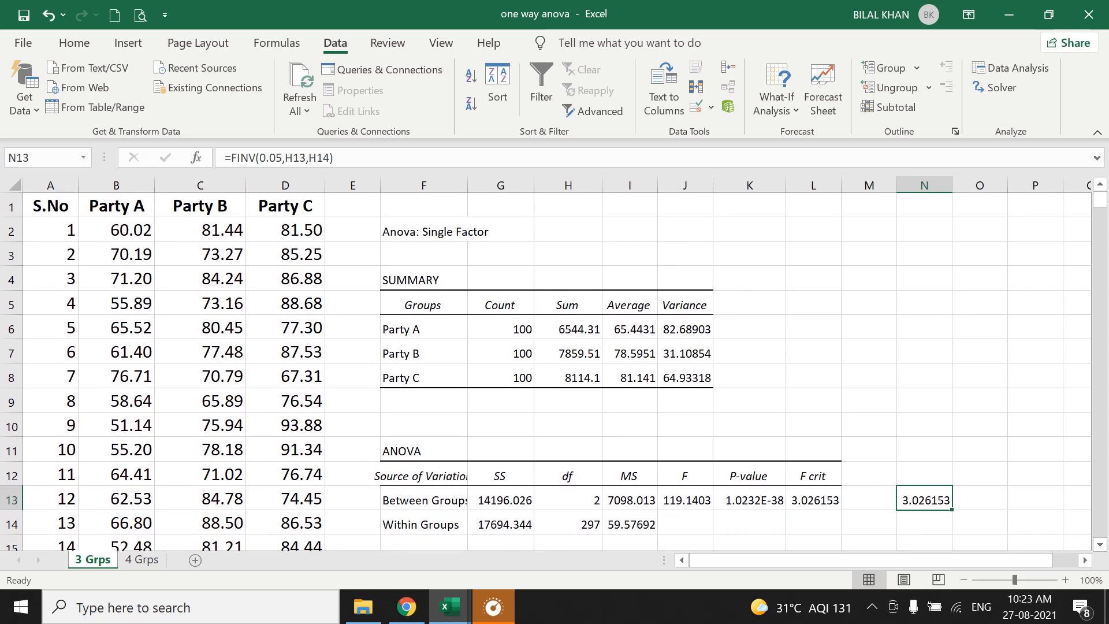
scroll(553, 372, down, 1)
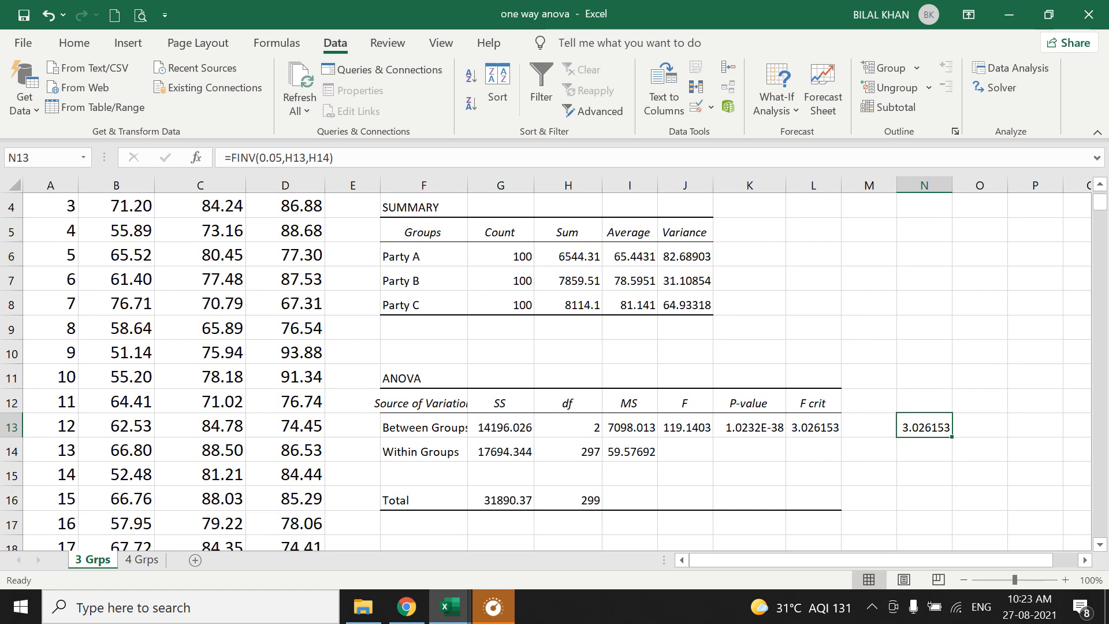
drag(405, 206, 925, 503)
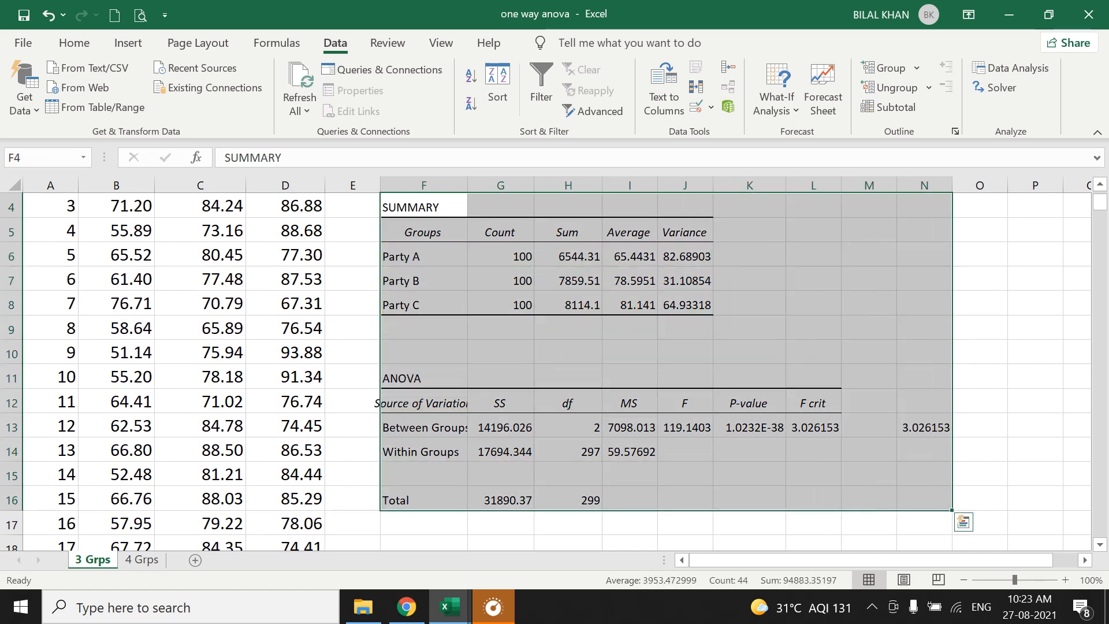
key(ctrl+c)
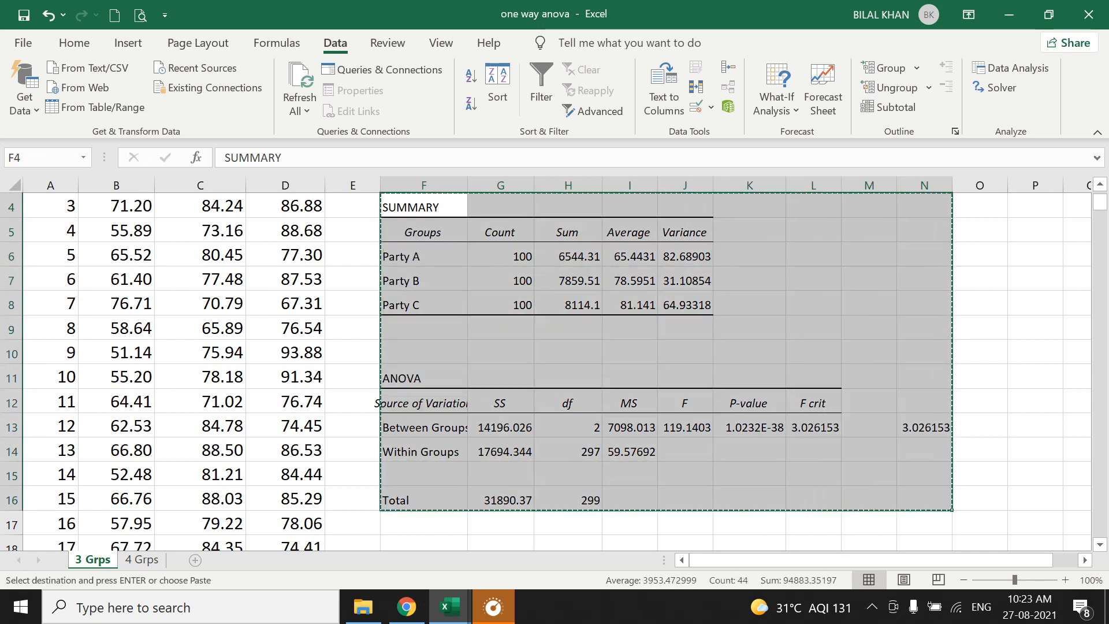
click(196, 560)
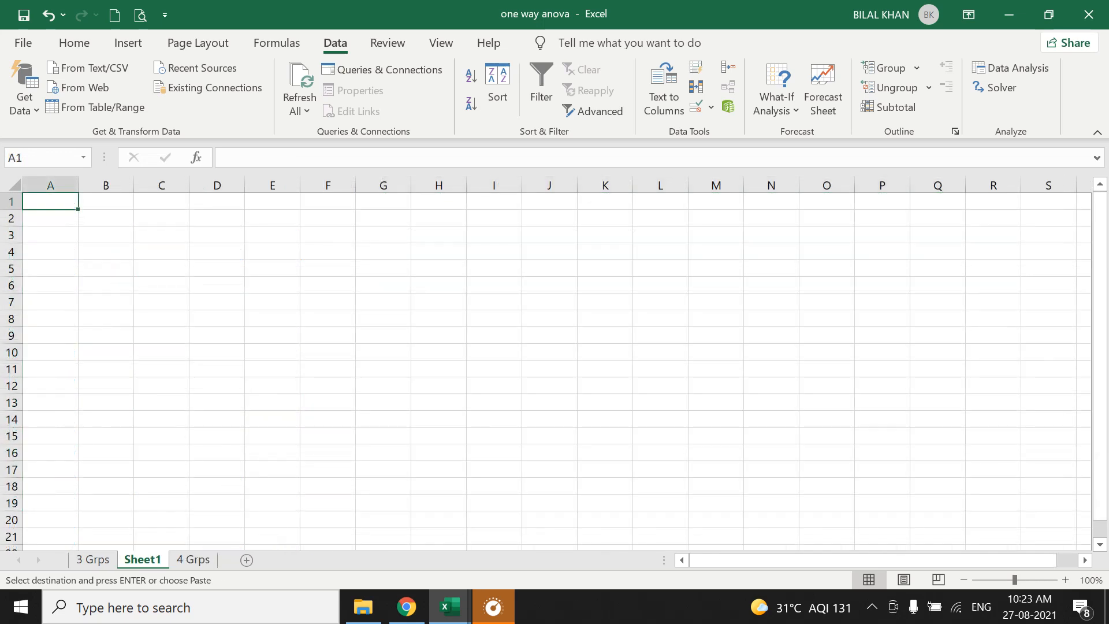
key(ctrl+v)
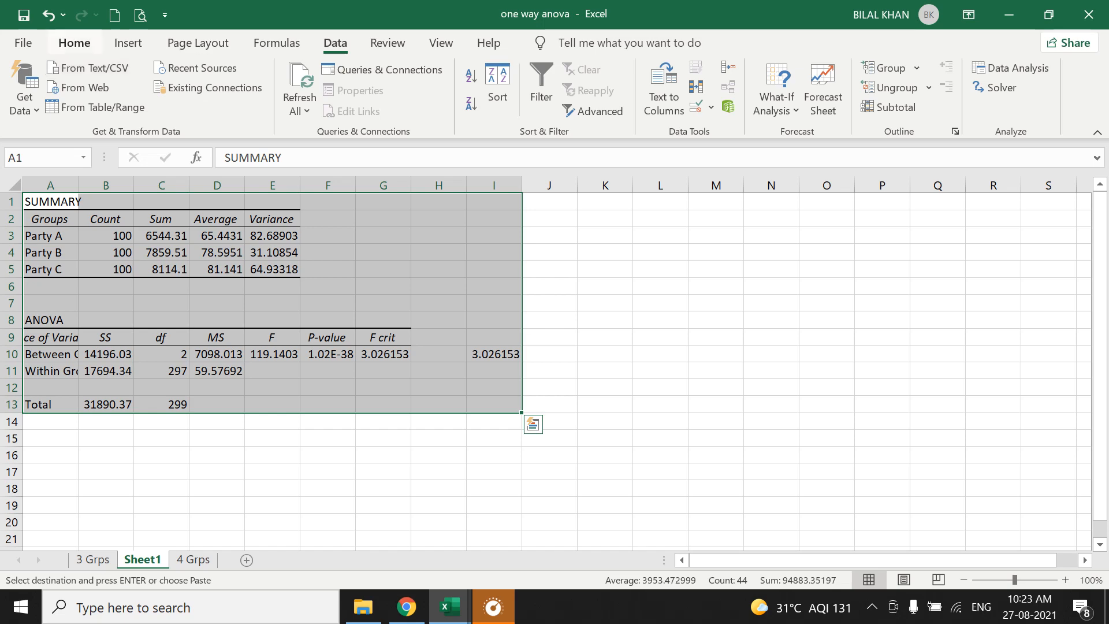
Set the font size of the pasted tables to 16.
click(74, 43)
click(218, 76)
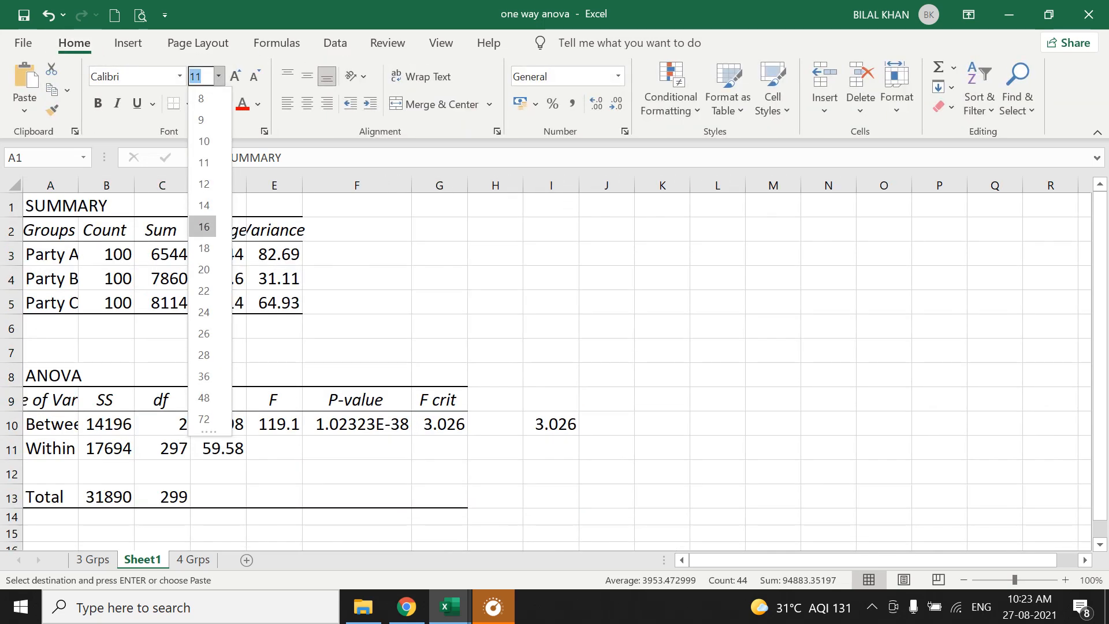
click(202, 230)
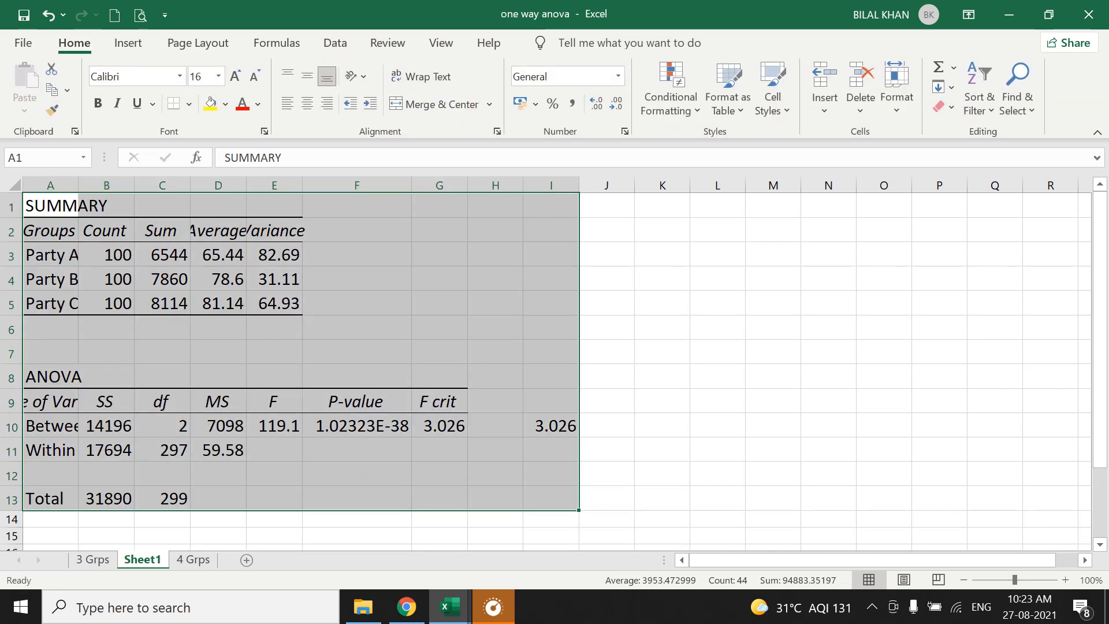
Autofit columns A to E to their contents.
double_click(78, 185)
double_click(234, 185)
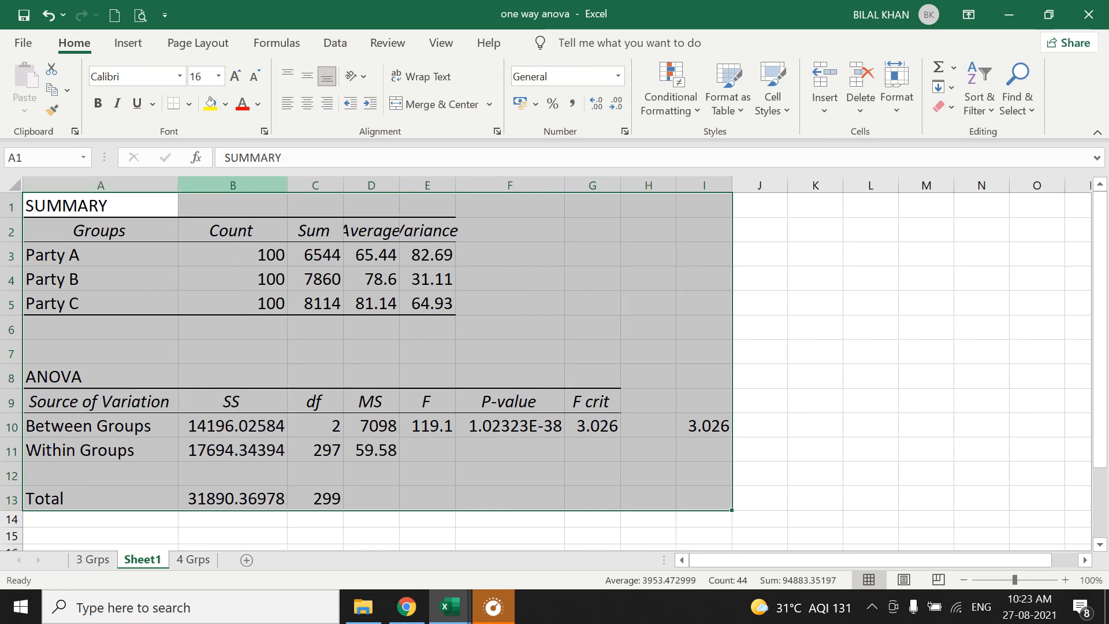
double_click(343, 185)
click(399, 185)
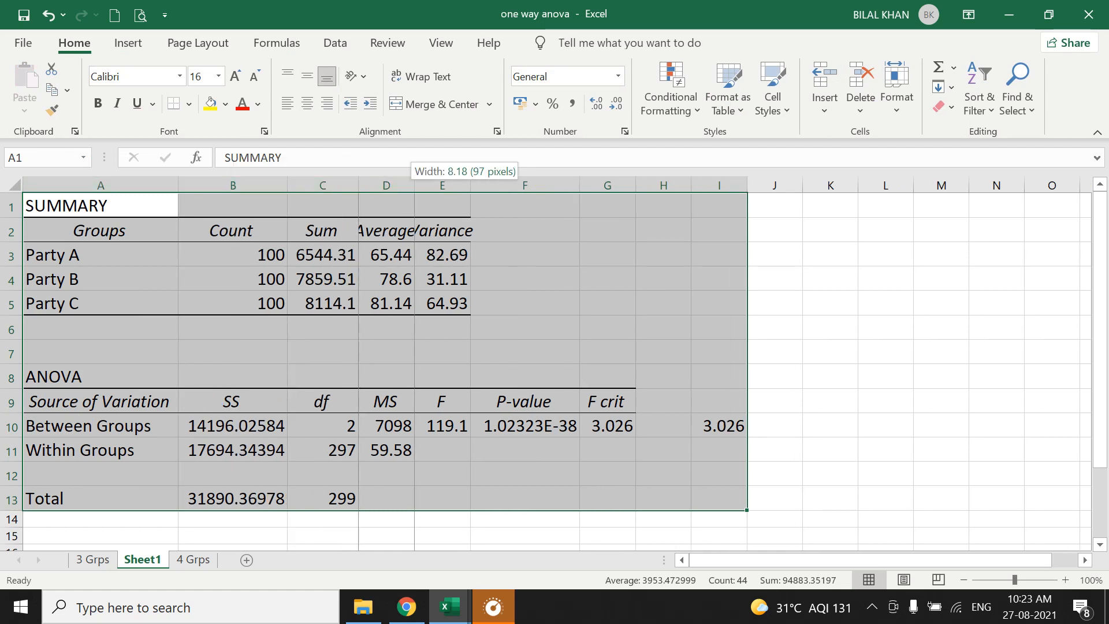
double_click(414, 185)
double_click(524, 185)
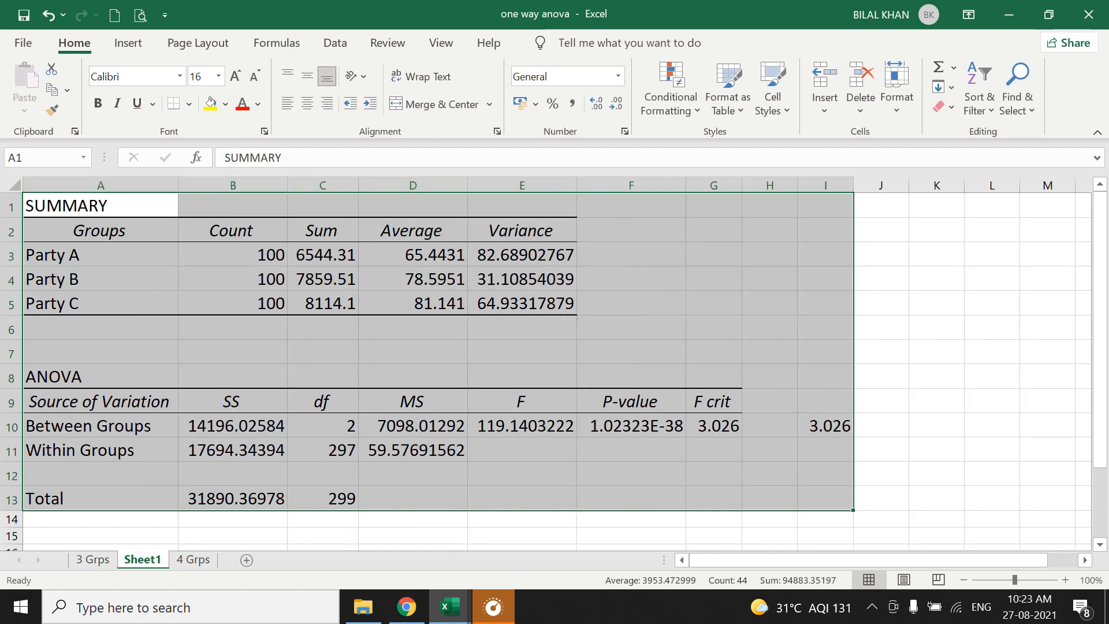
Fill the between- and within-groups df and MS values (C10:D11), F (E10) and F crit (G10) with yellow.
drag(329, 427, 332, 450)
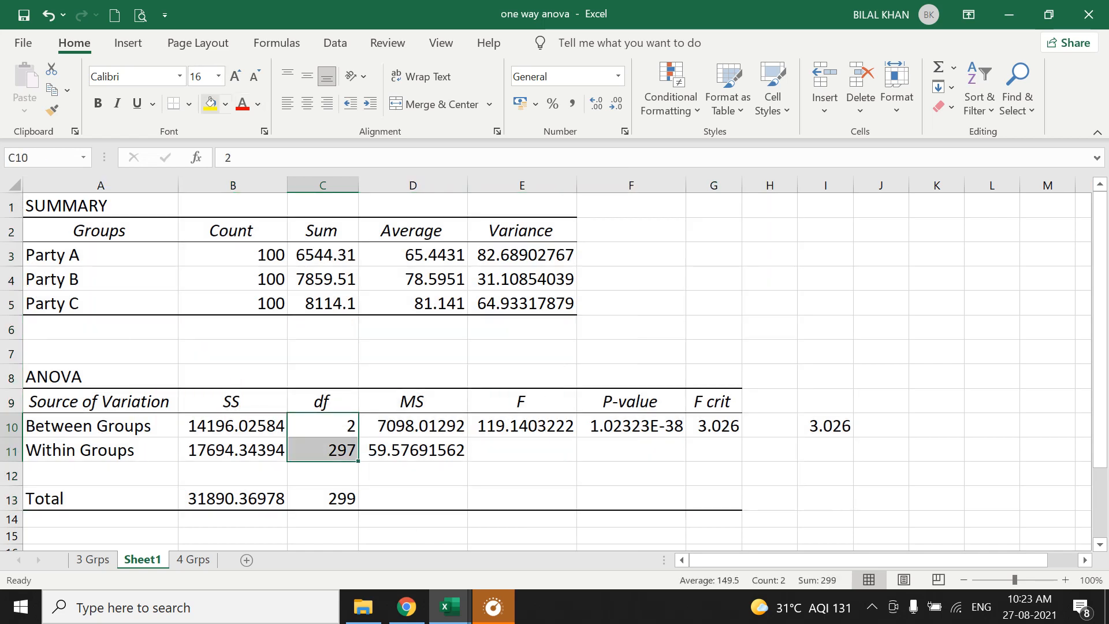
click(210, 104)
drag(414, 426, 417, 450)
click(210, 104)
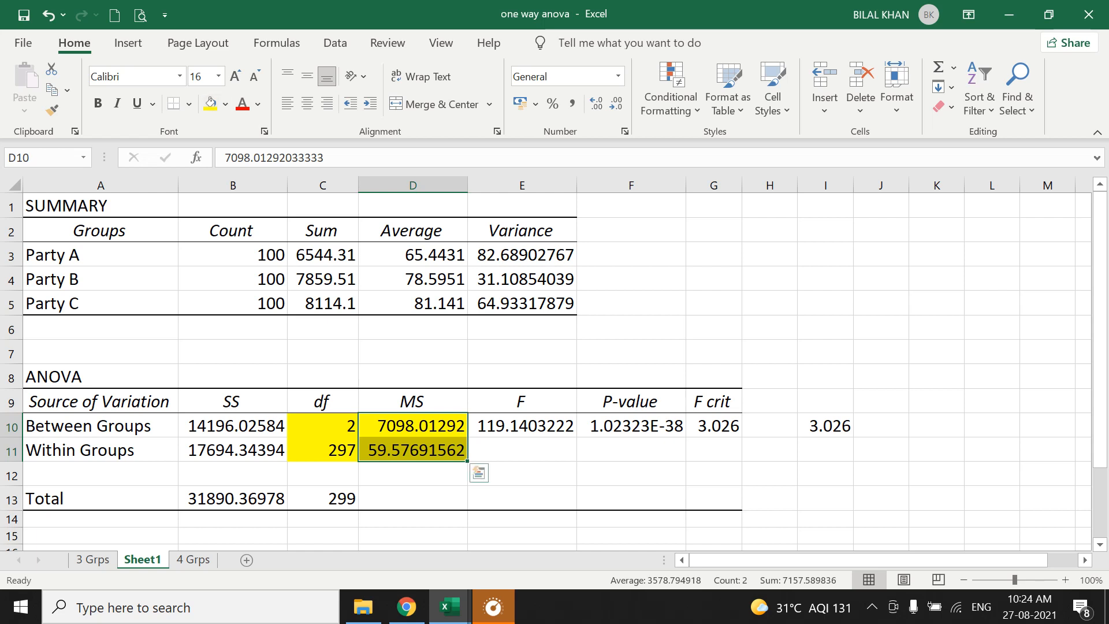
click(522, 426)
click(210, 104)
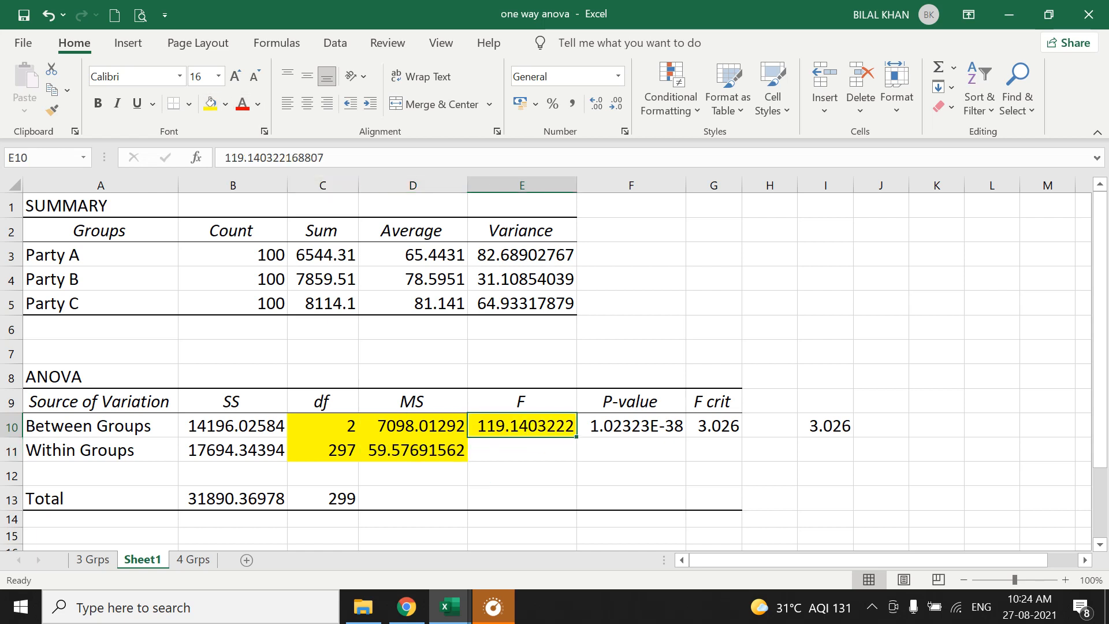
click(714, 427)
click(210, 104)
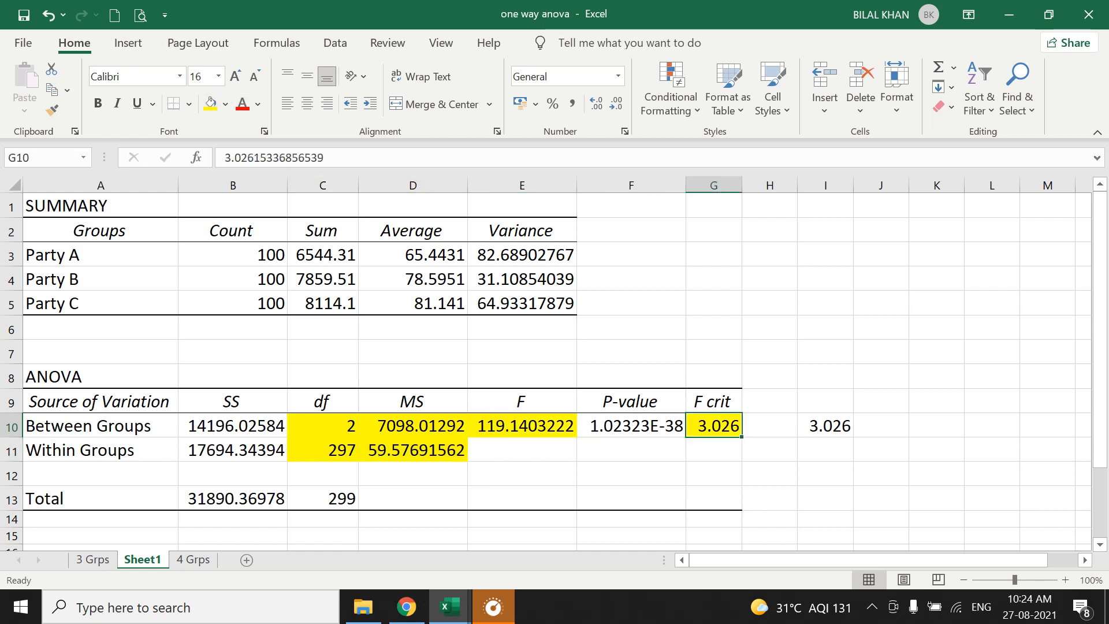
Fill the df and MS values (C10:D11), F (E10) and F crit (G10) with black, and deselect them.
click(323, 427)
drag(445, 429, 456, 457)
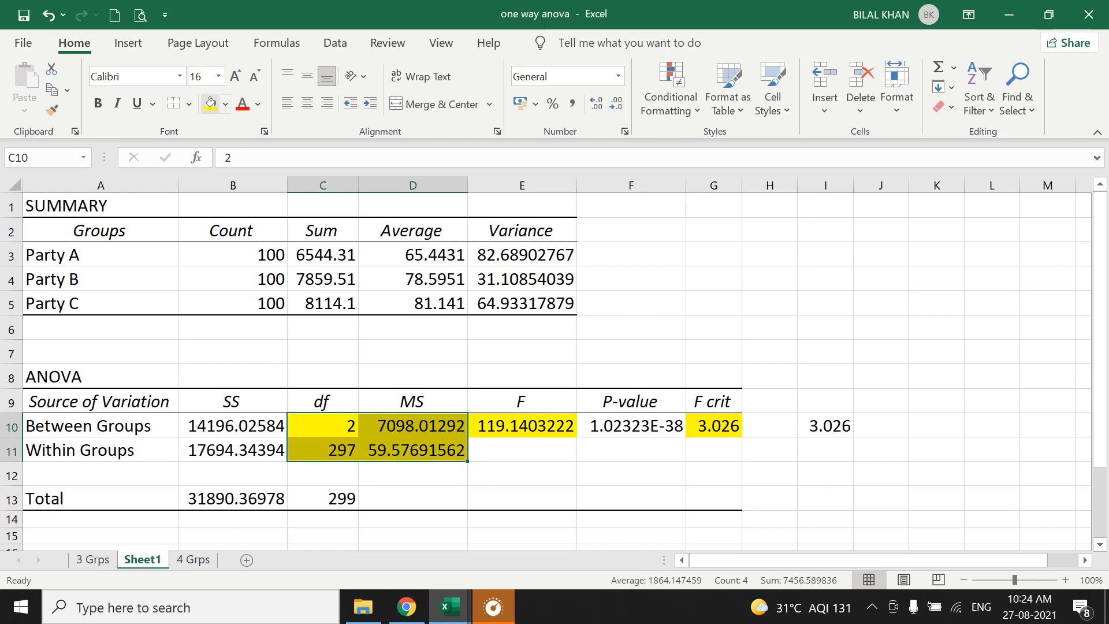
click(226, 104)
click(224, 217)
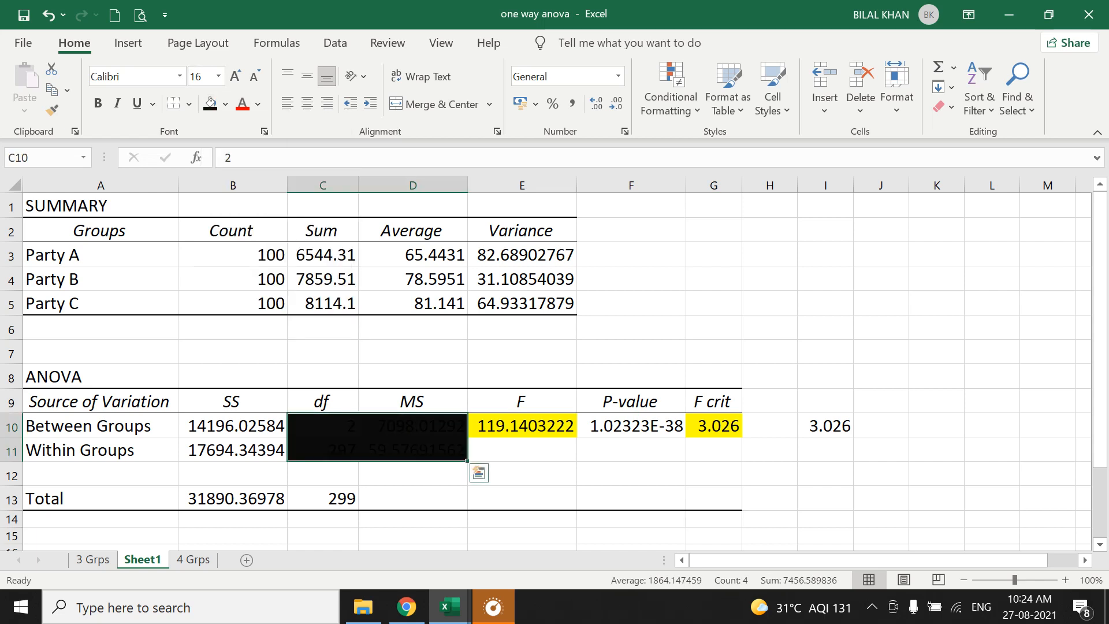
click(523, 428)
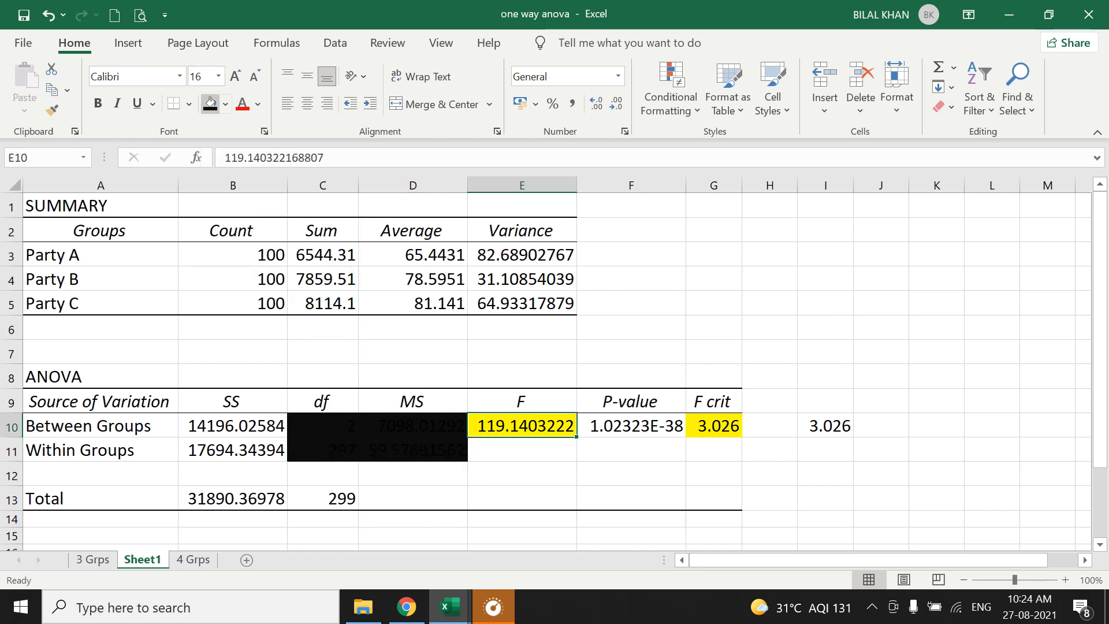
click(210, 104)
click(714, 427)
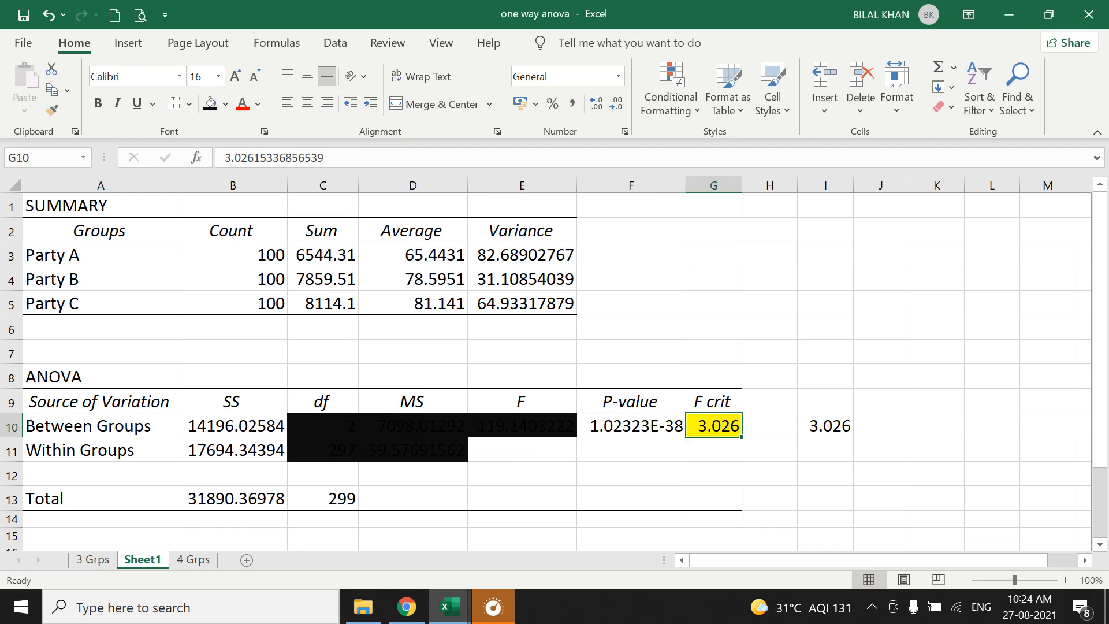
click(211, 104)
click(992, 377)
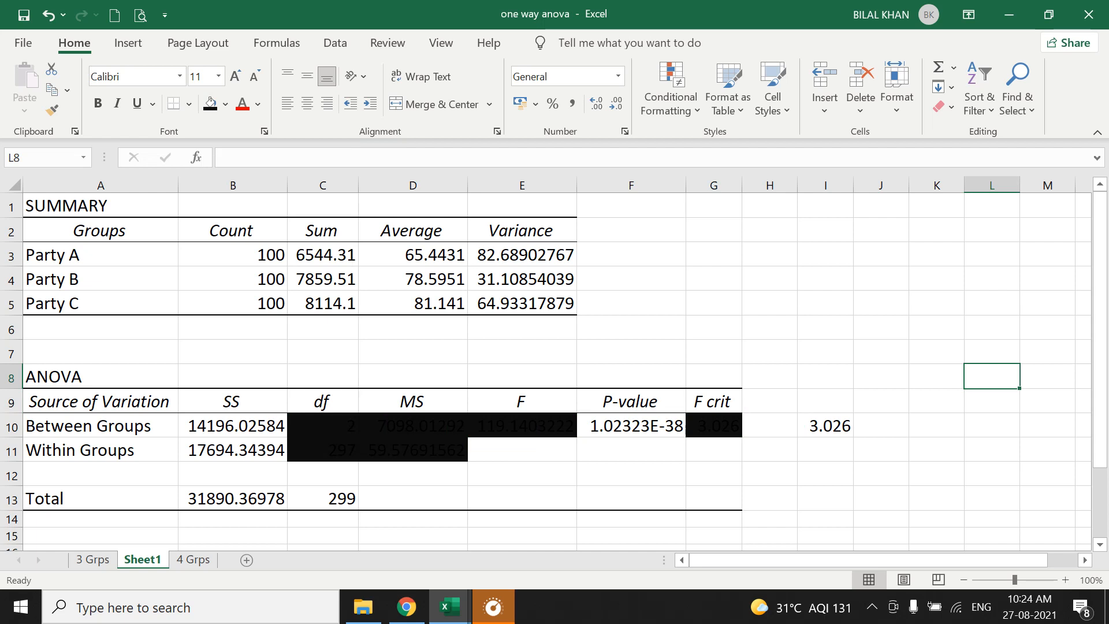
Set the font color of the between- and within-groups df values (C10 and C11) to white.
click(322, 426)
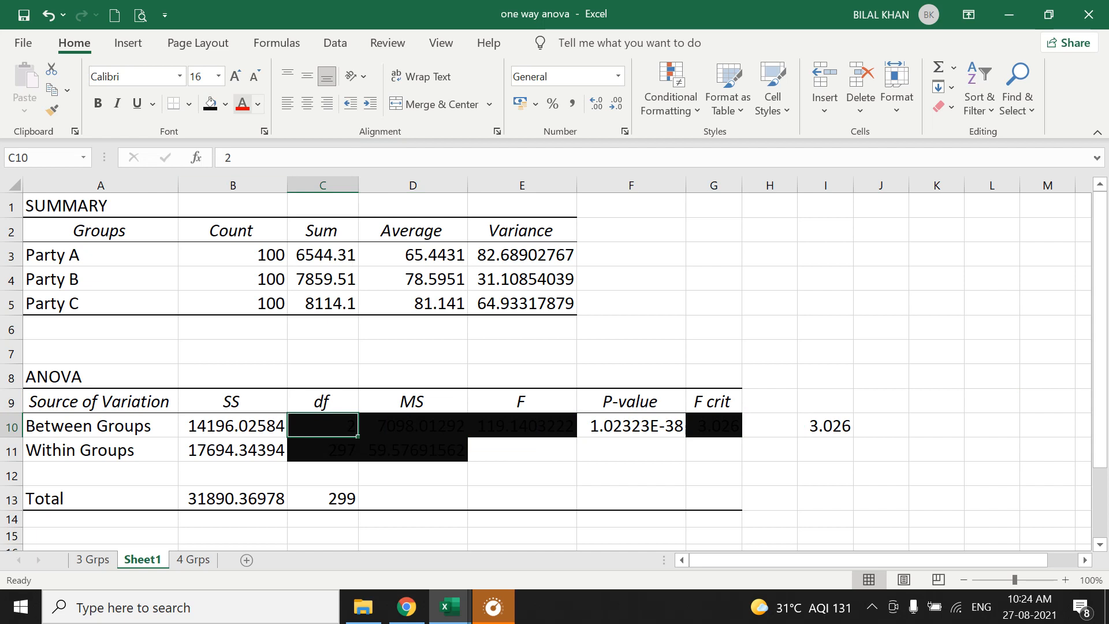
click(258, 104)
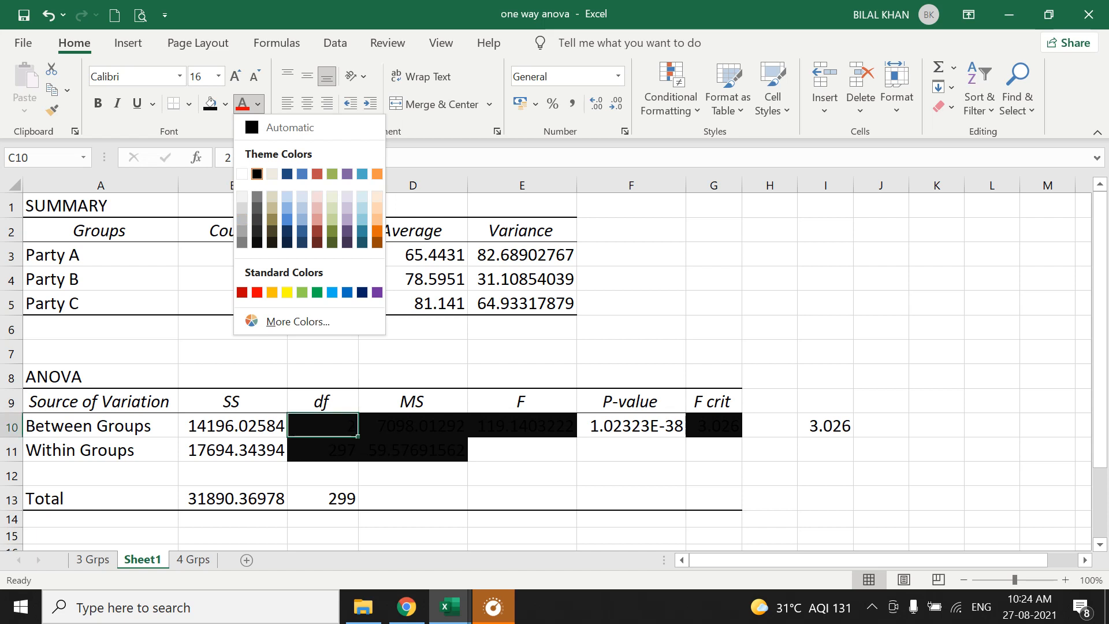
click(257, 173)
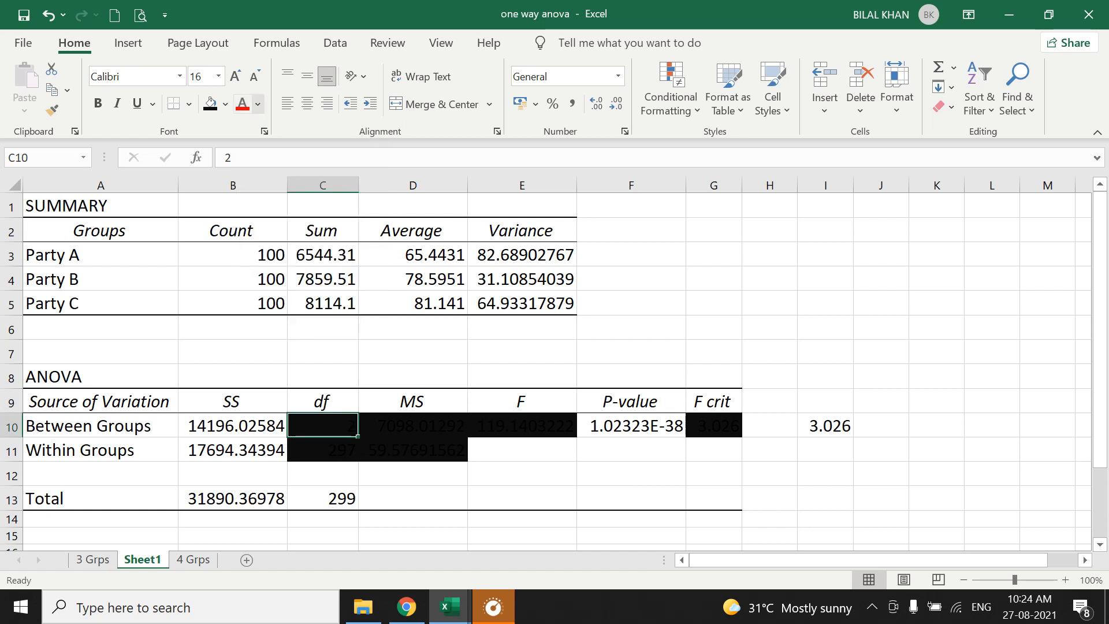
click(257, 104)
click(242, 174)
click(323, 450)
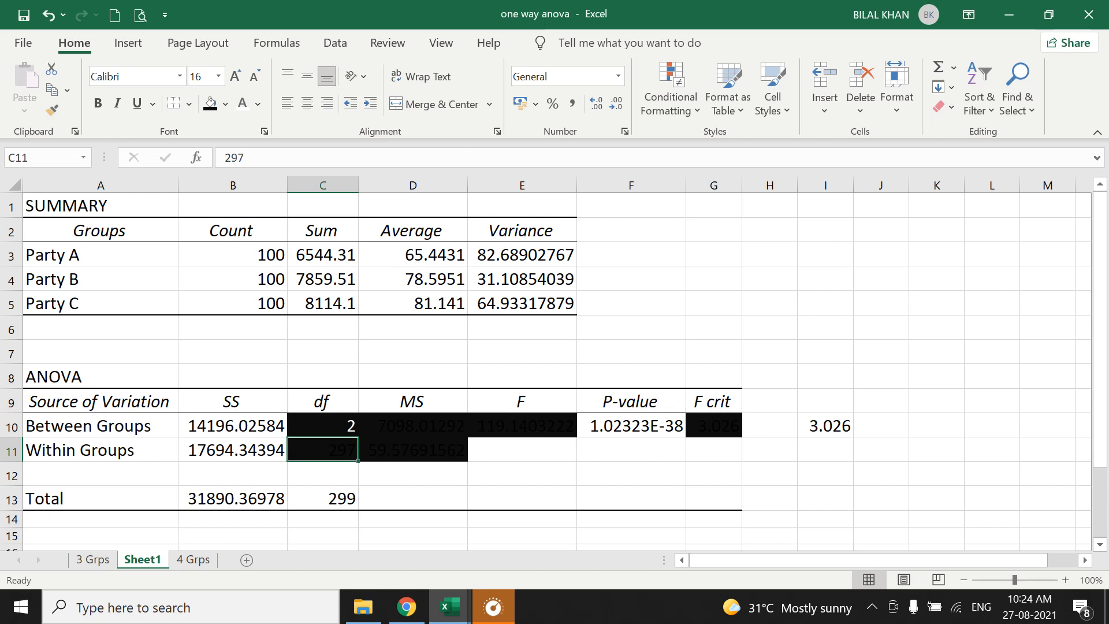
click(243, 104)
Set the font color of the between- and within-groups MS values (D10 and D11) to white.
click(413, 426)
click(233, 426)
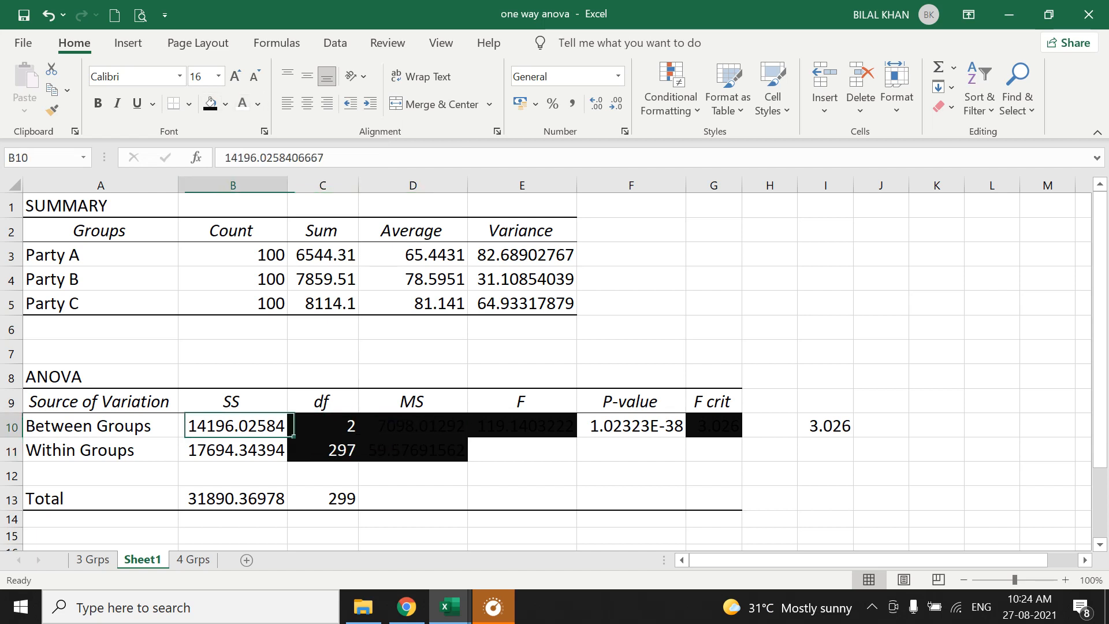
click(323, 426)
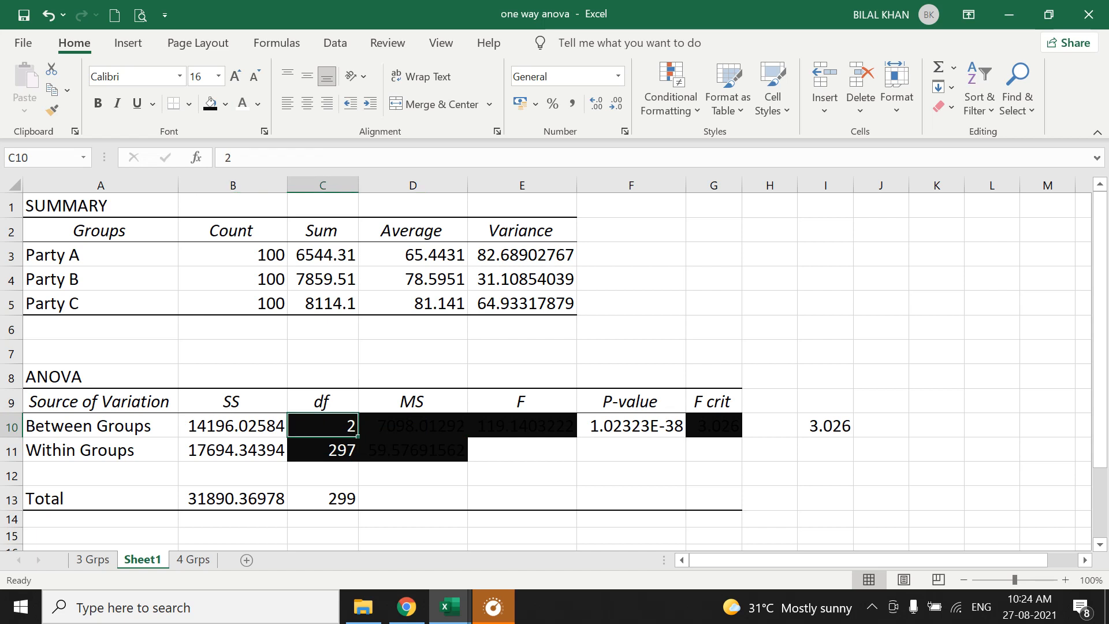
click(413, 426)
click(243, 103)
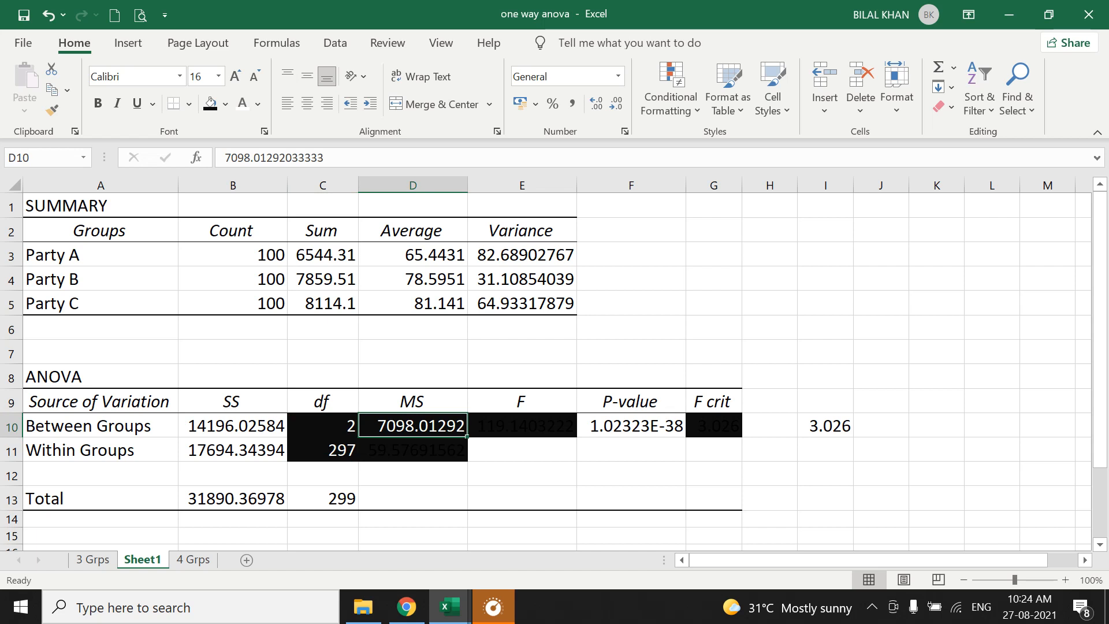
click(413, 450)
click(243, 102)
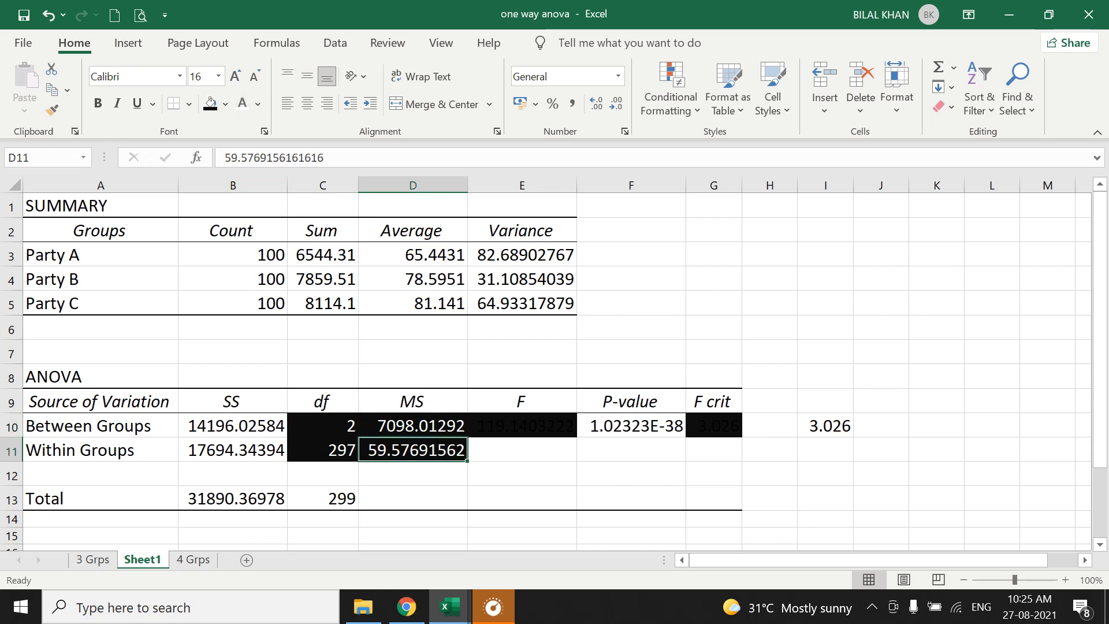
Set the font color of the F value (E10) and the F crit value (G10) to white.
click(522, 427)
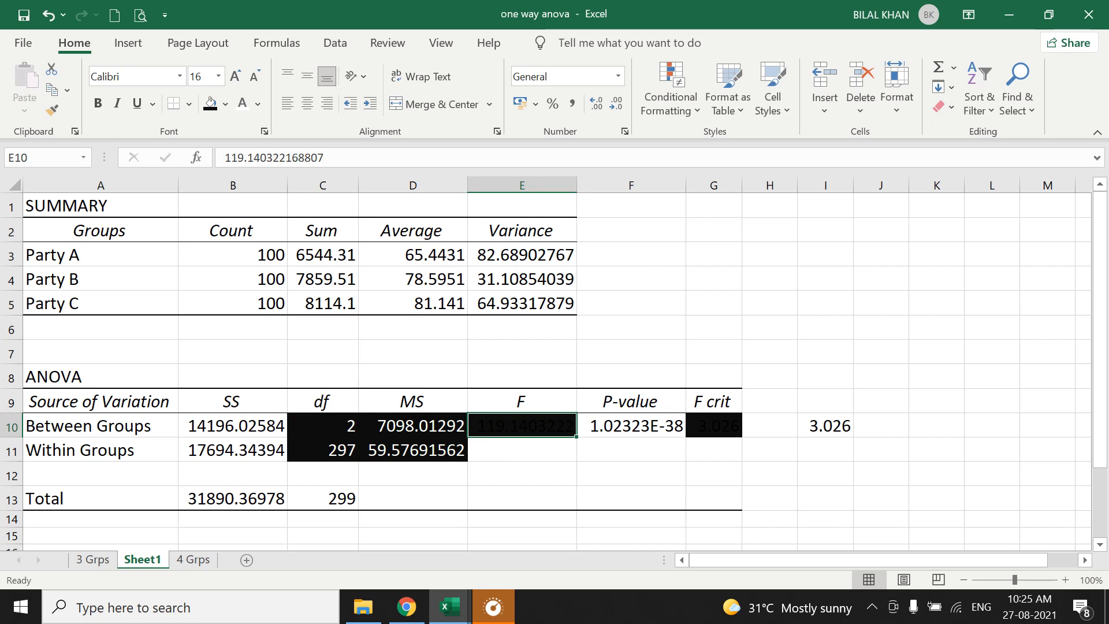
click(445, 426)
click(445, 450)
click(515, 427)
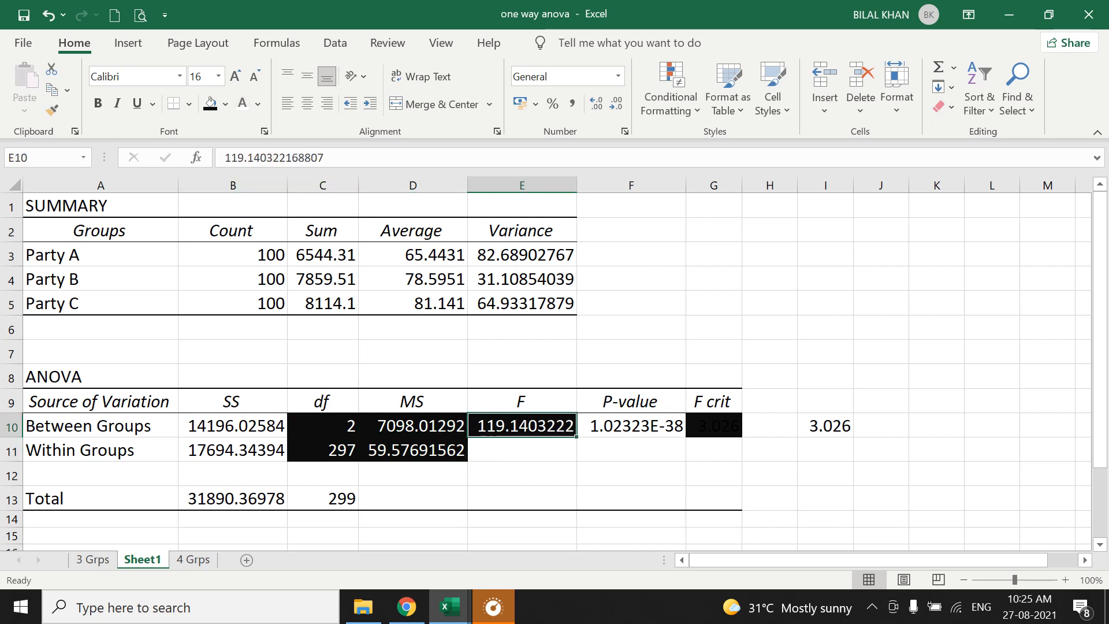
click(714, 428)
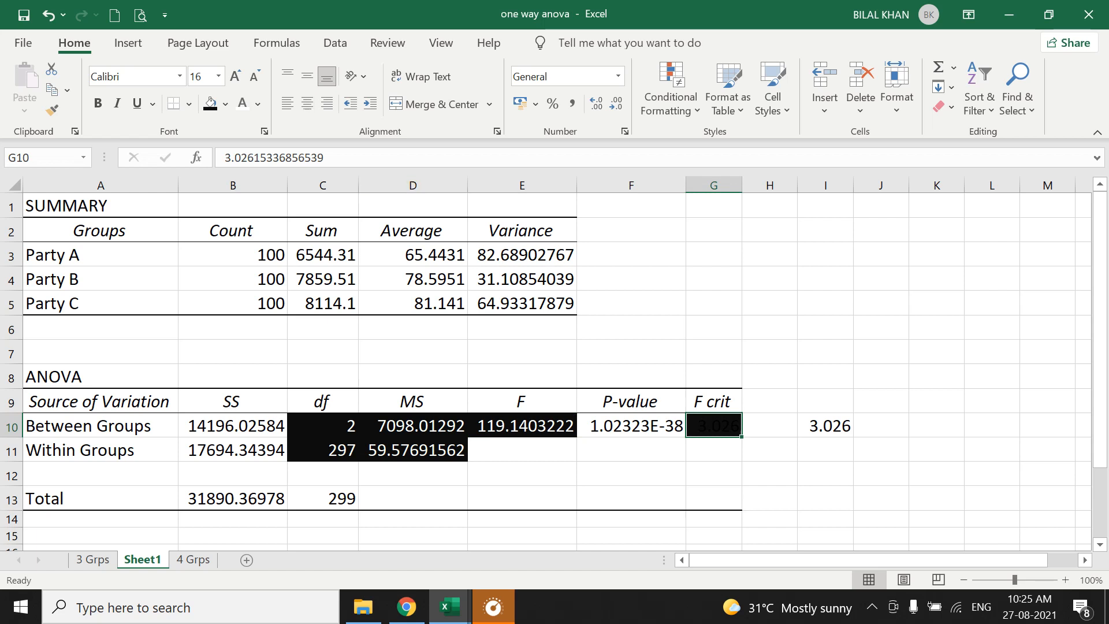
click(243, 104)
Examine the FINV formula in I10 with its probability and degrees-of-freedom arguments, then leave editing and reselect the cell.
click(842, 426)
double_click(838, 426)
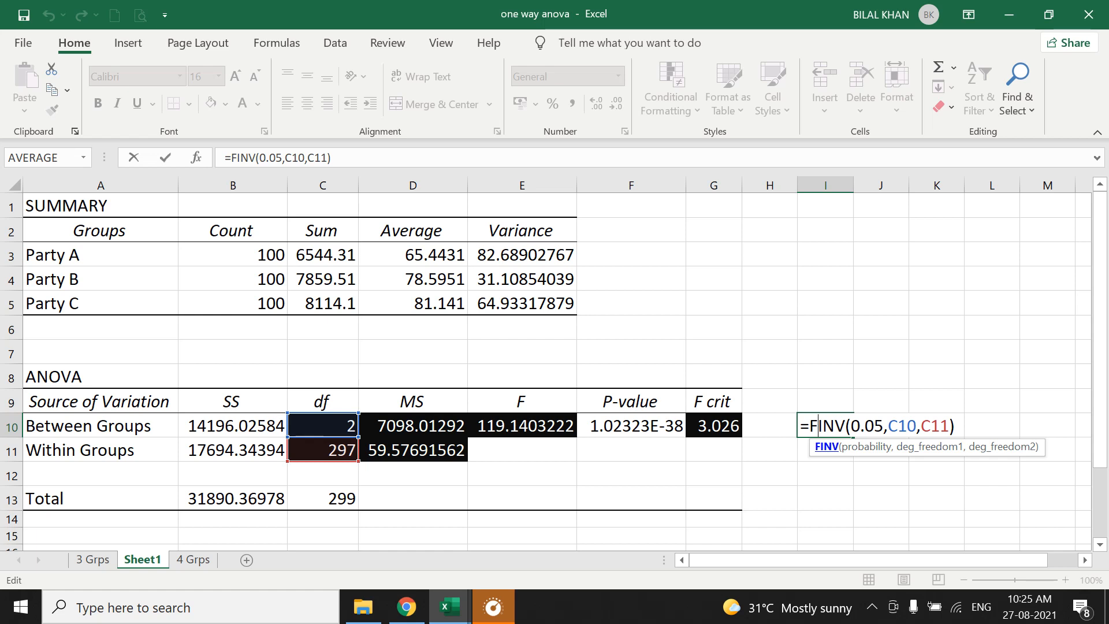
click(865, 426)
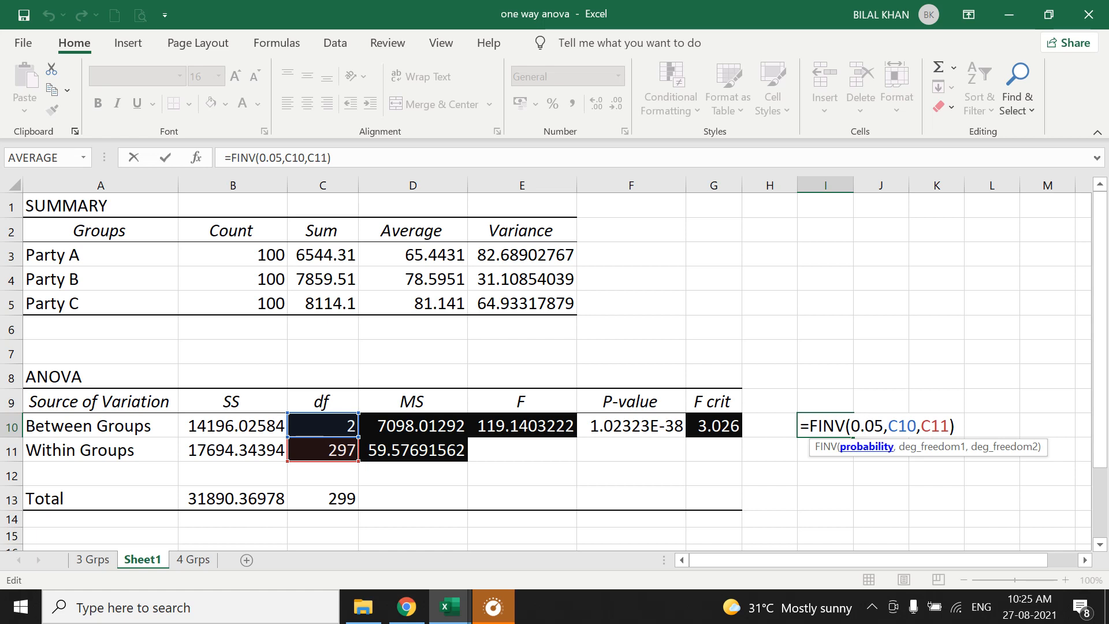
click(881, 474)
key(BackSpace)
key(BackSpace)
key(BackSpace)
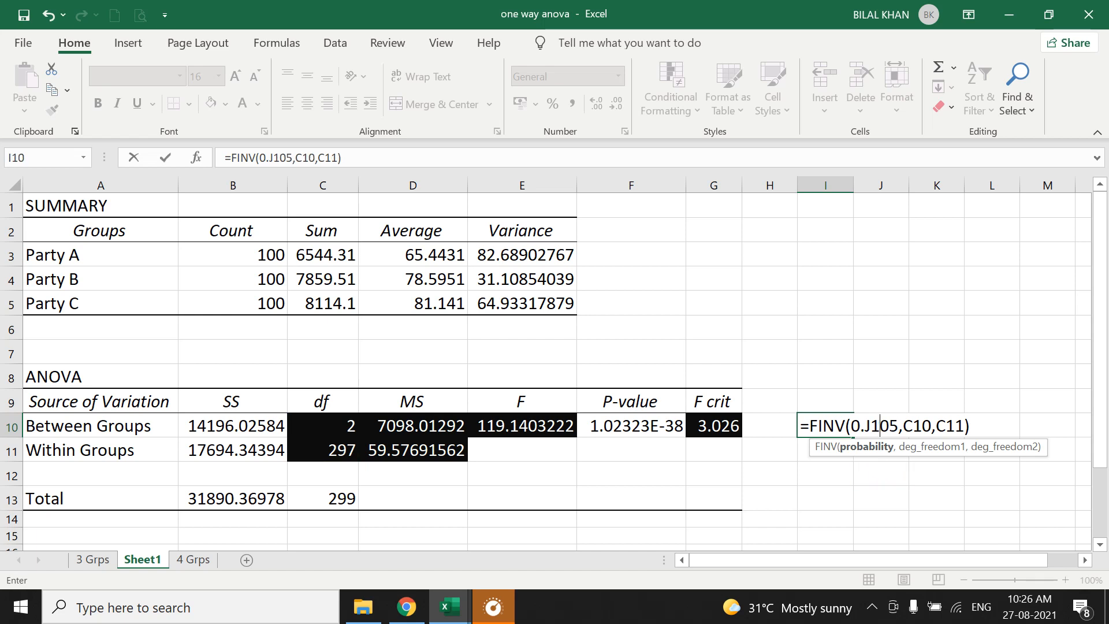
key(Return)
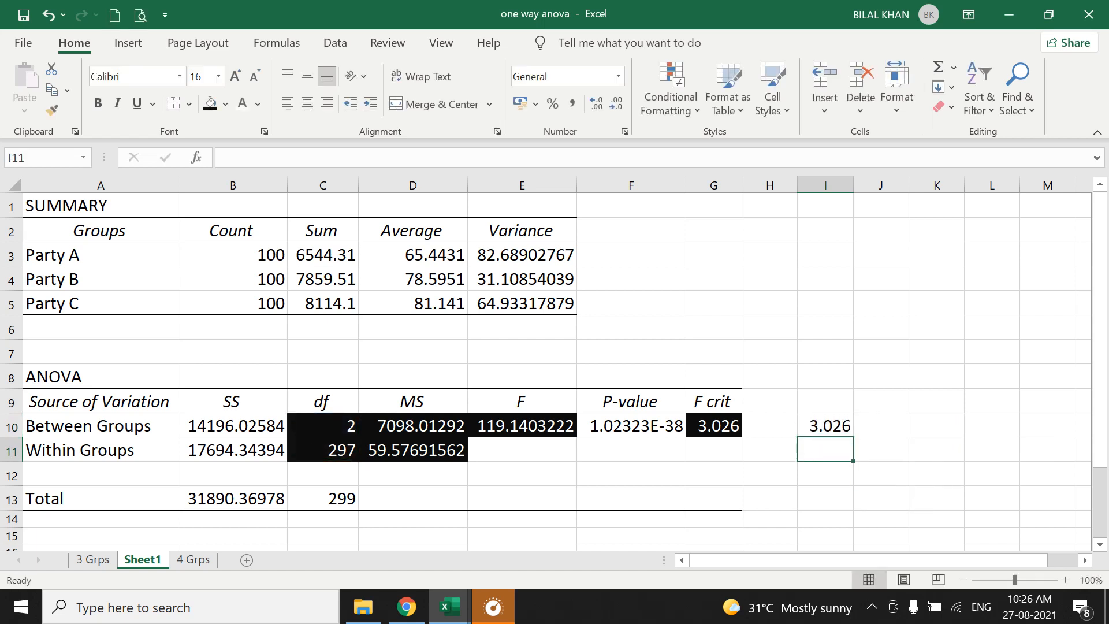
click(825, 426)
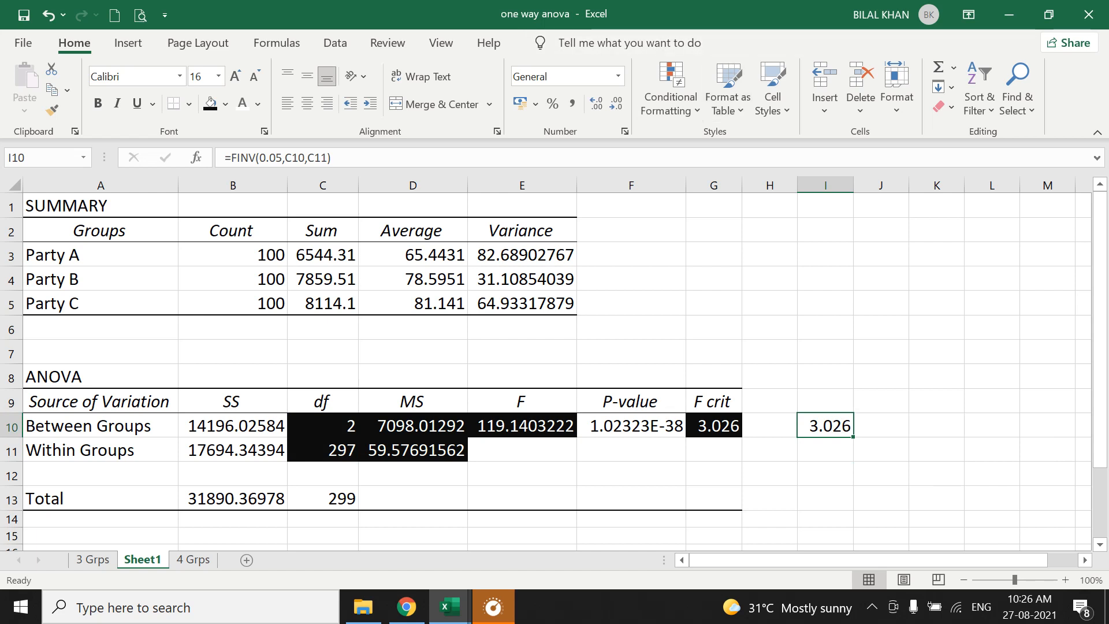
mouse_move(658, 11)
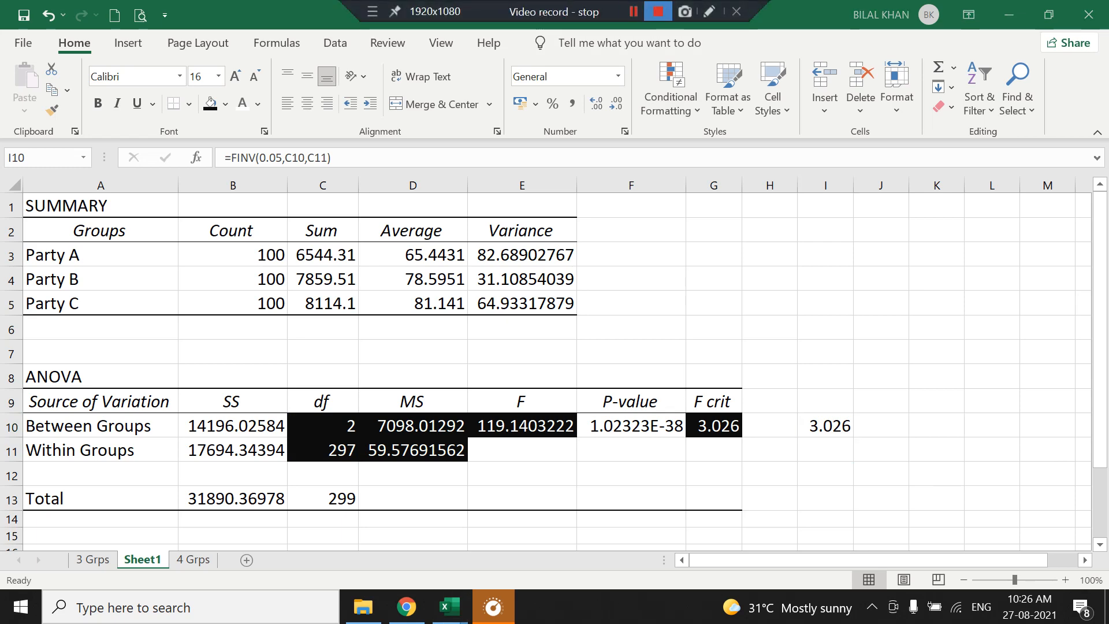